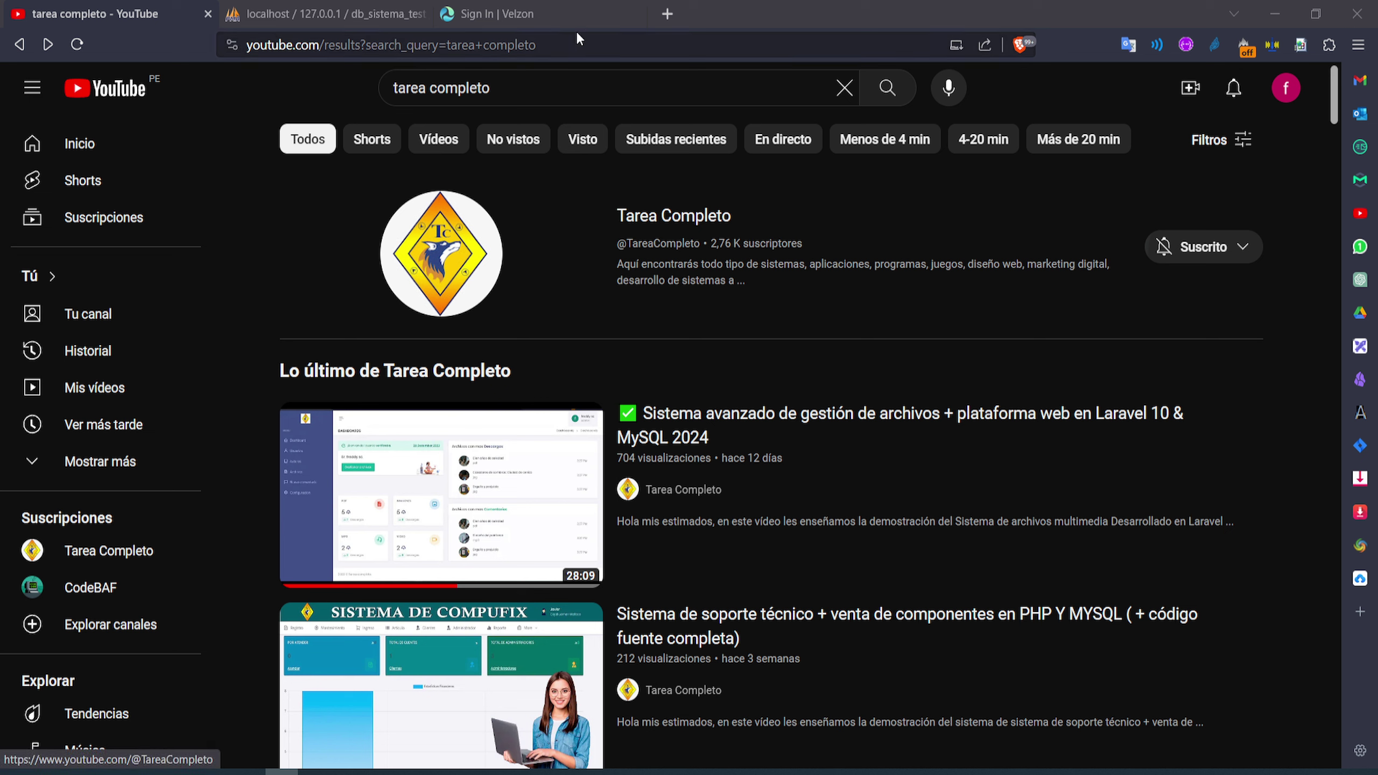
# Sign in to Tarea Completo from the 'Sign In | Velzon' tab with the prefilled admin credentials
pyautogui.click(564, 15)
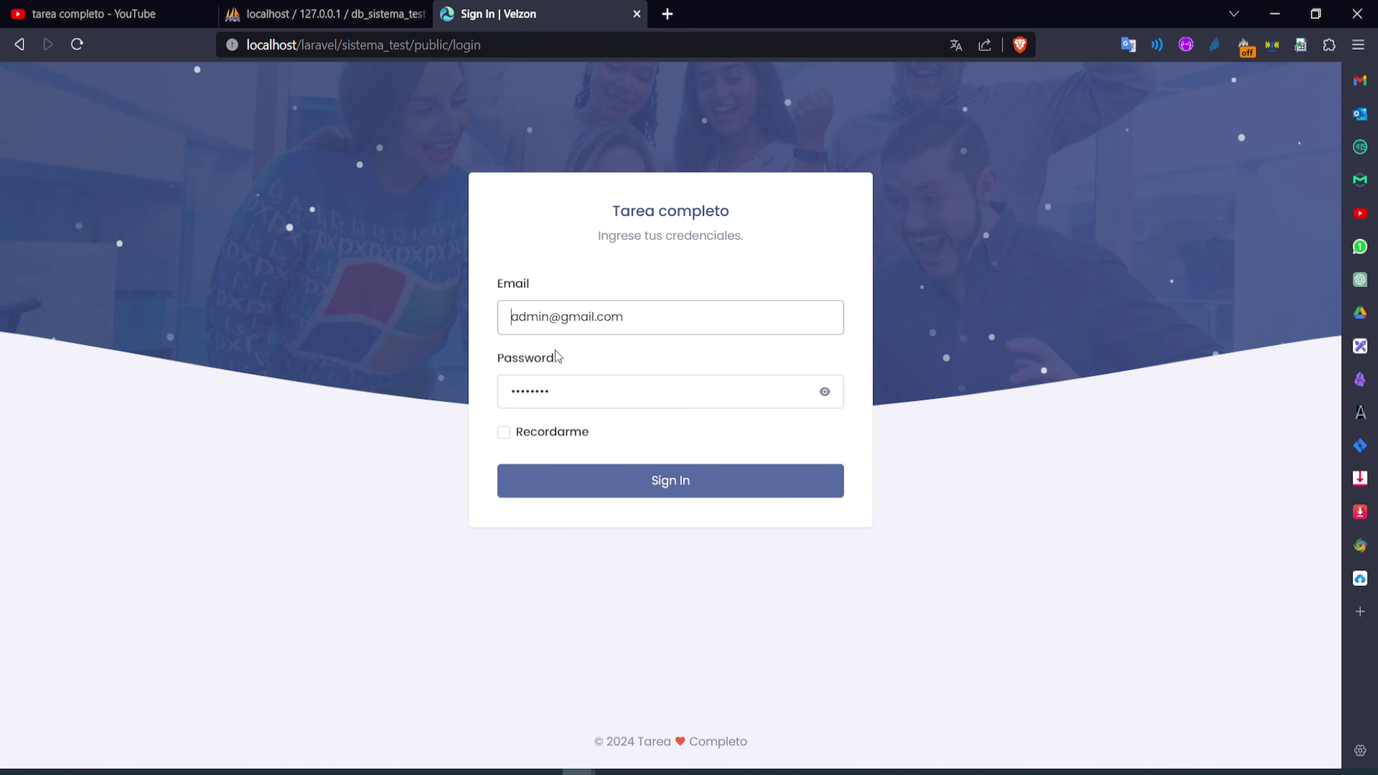
pyautogui.click(568, 487)
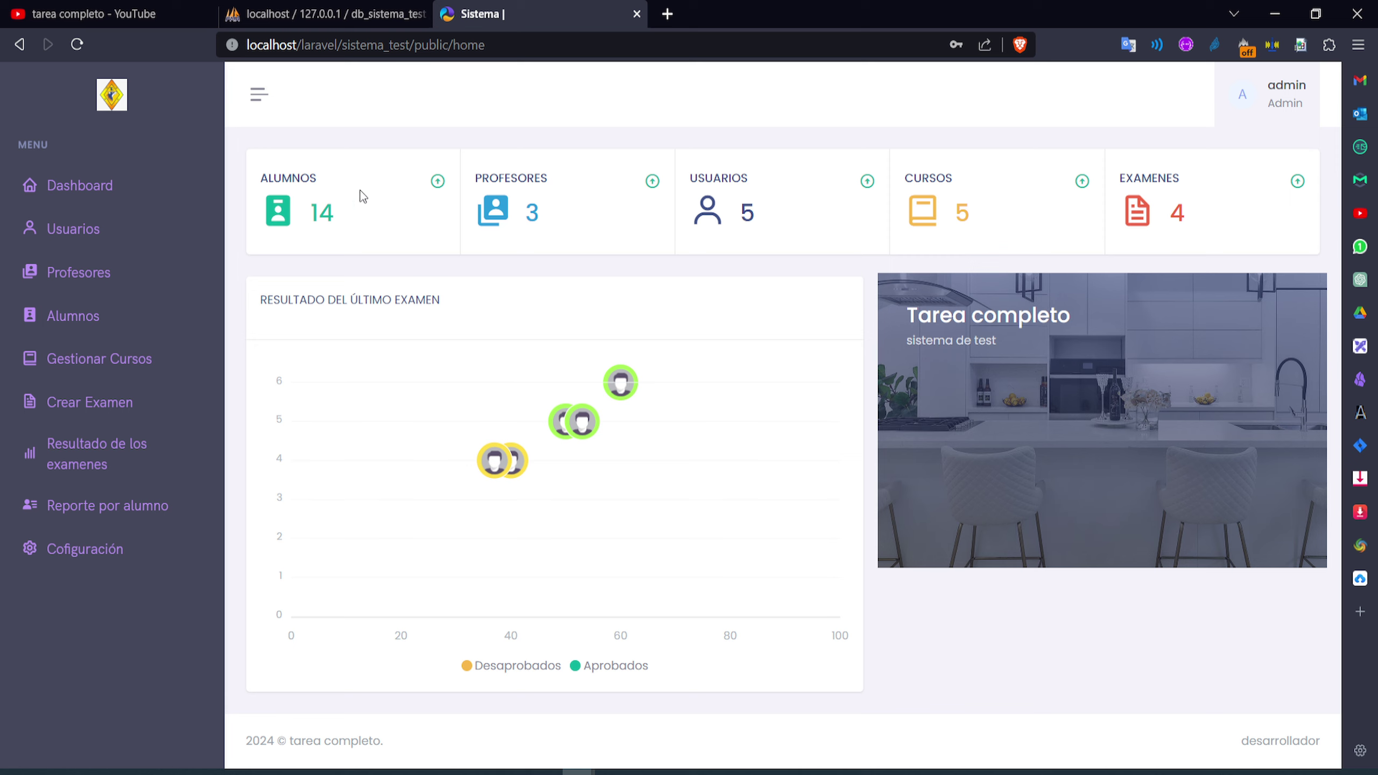
pyautogui.tripleClick(562, 181)
pyautogui.click(745, 181)
pyautogui.doubleClick(1157, 178)
pyautogui.click(928, 165)
pyautogui.doubleClick(1151, 178)
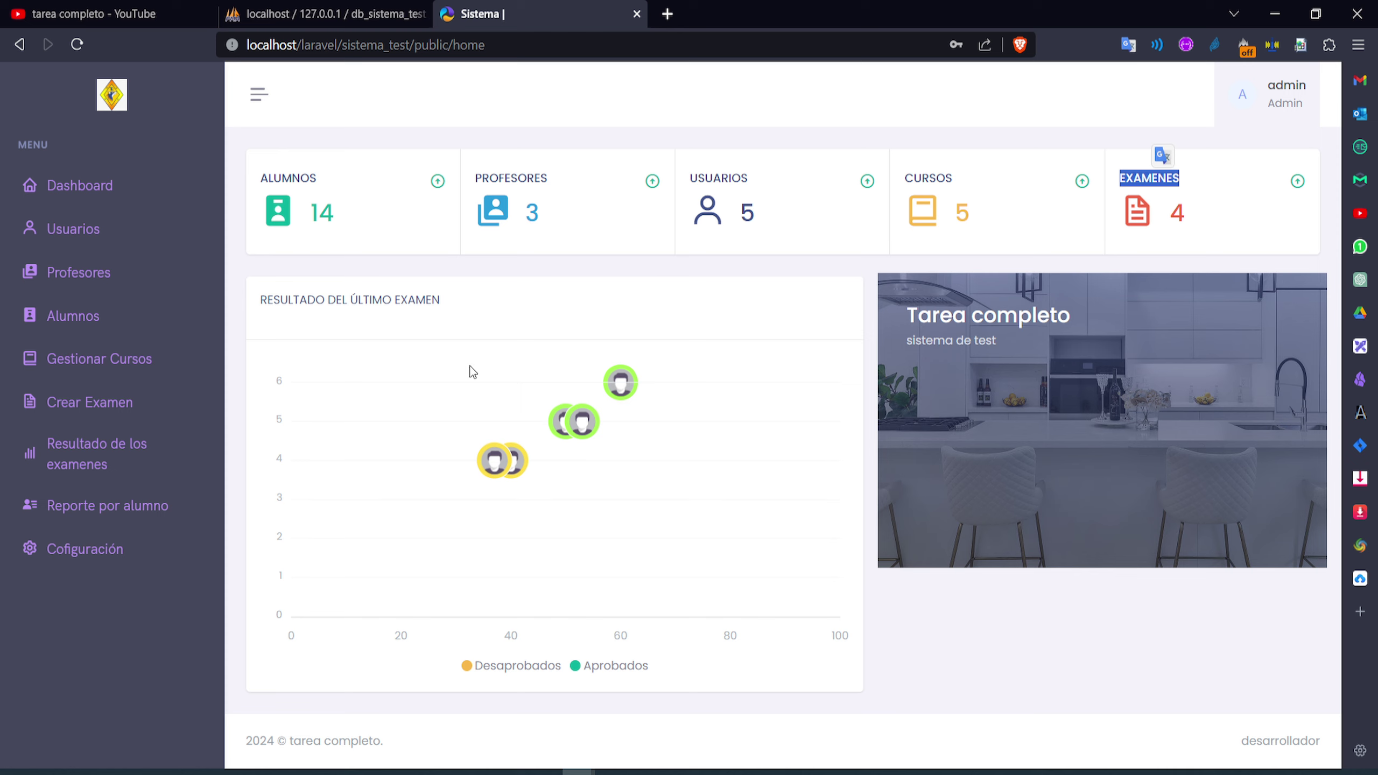
pyautogui.moveTo(274, 300); pyautogui.dragTo(435, 299)
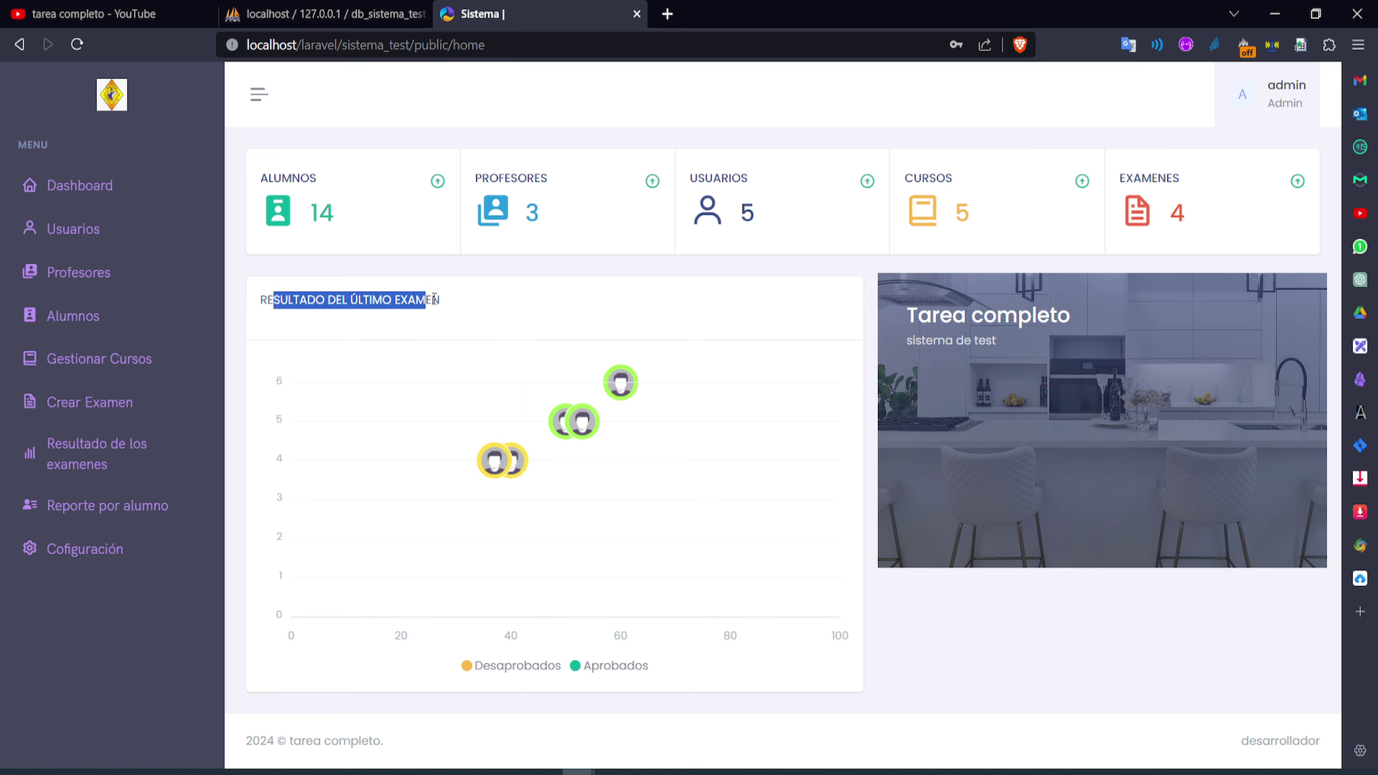
pyautogui.click(473, 301)
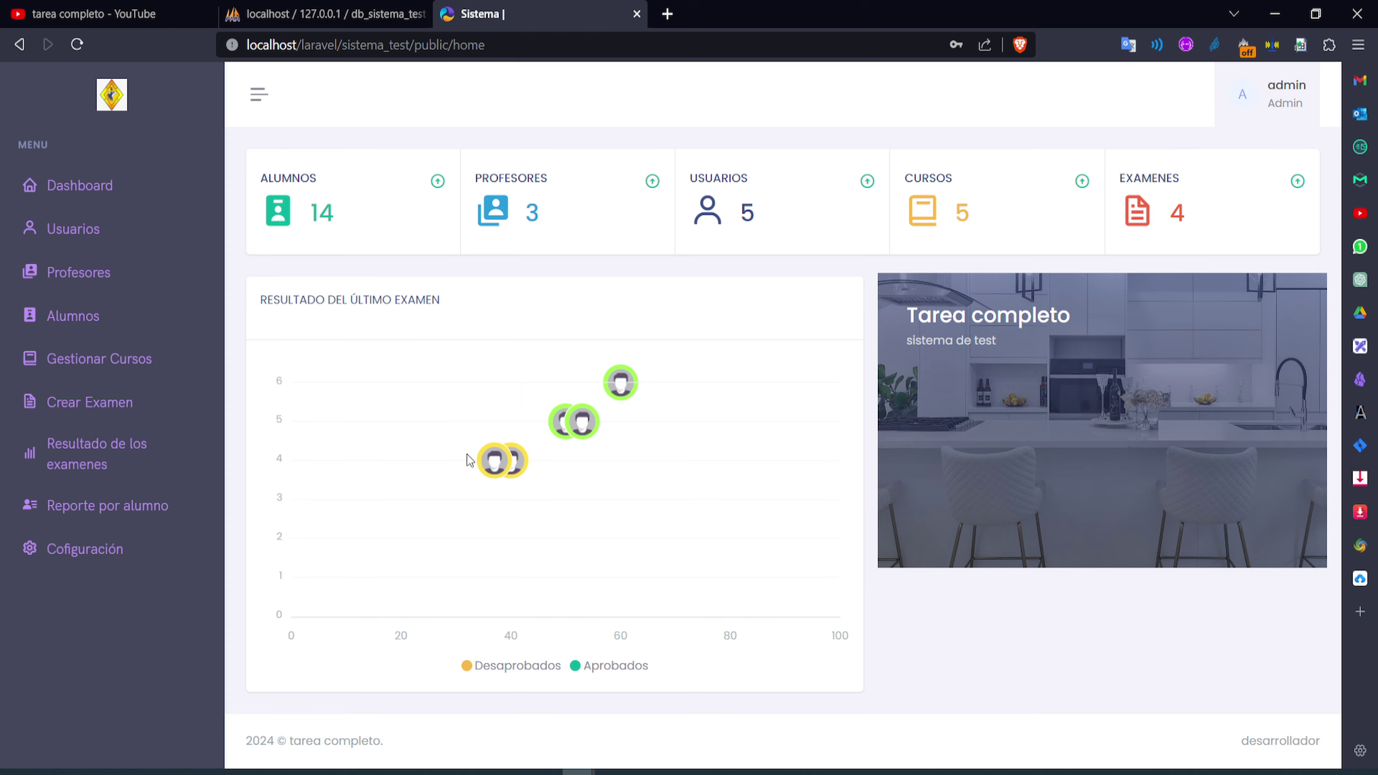
pyautogui.moveTo(629, 392)
pyautogui.moveTo(596, 446)
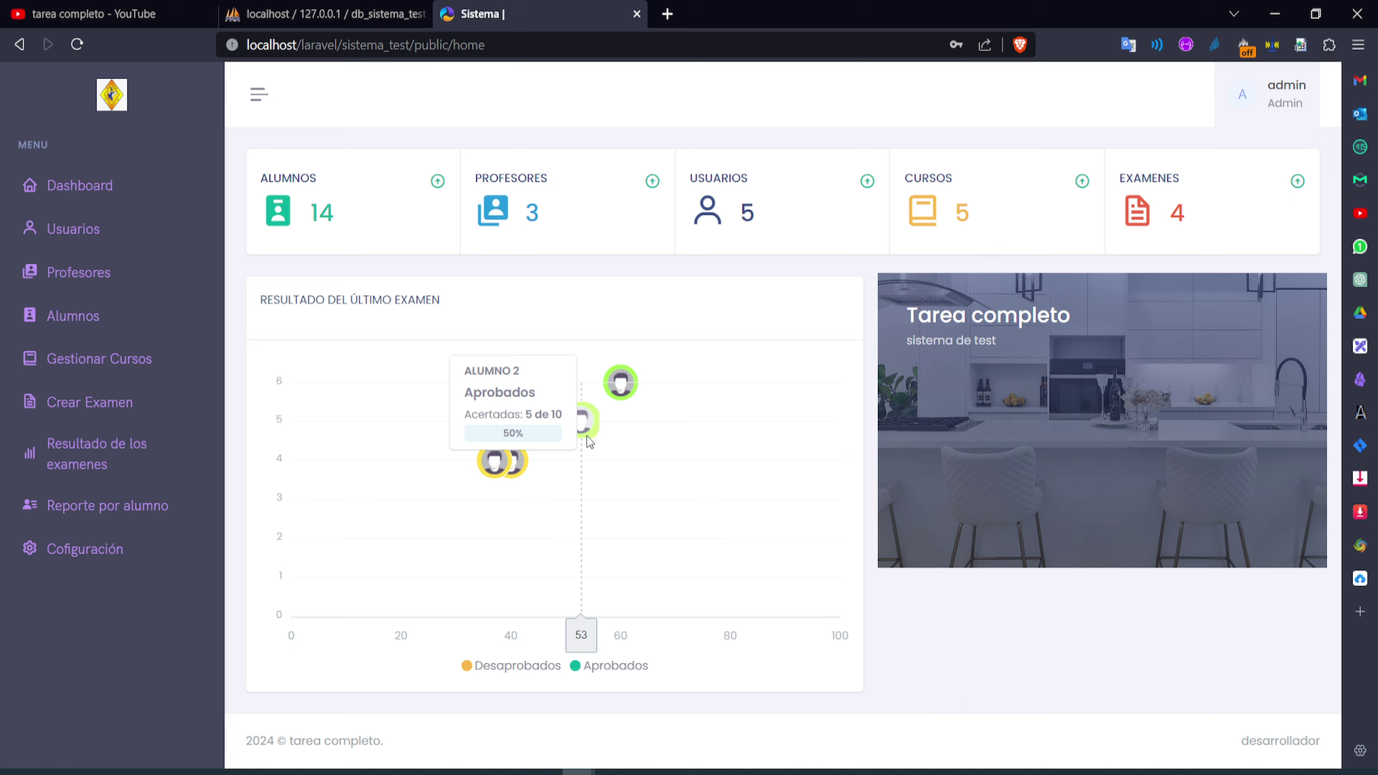
pyautogui.moveTo(565, 431)
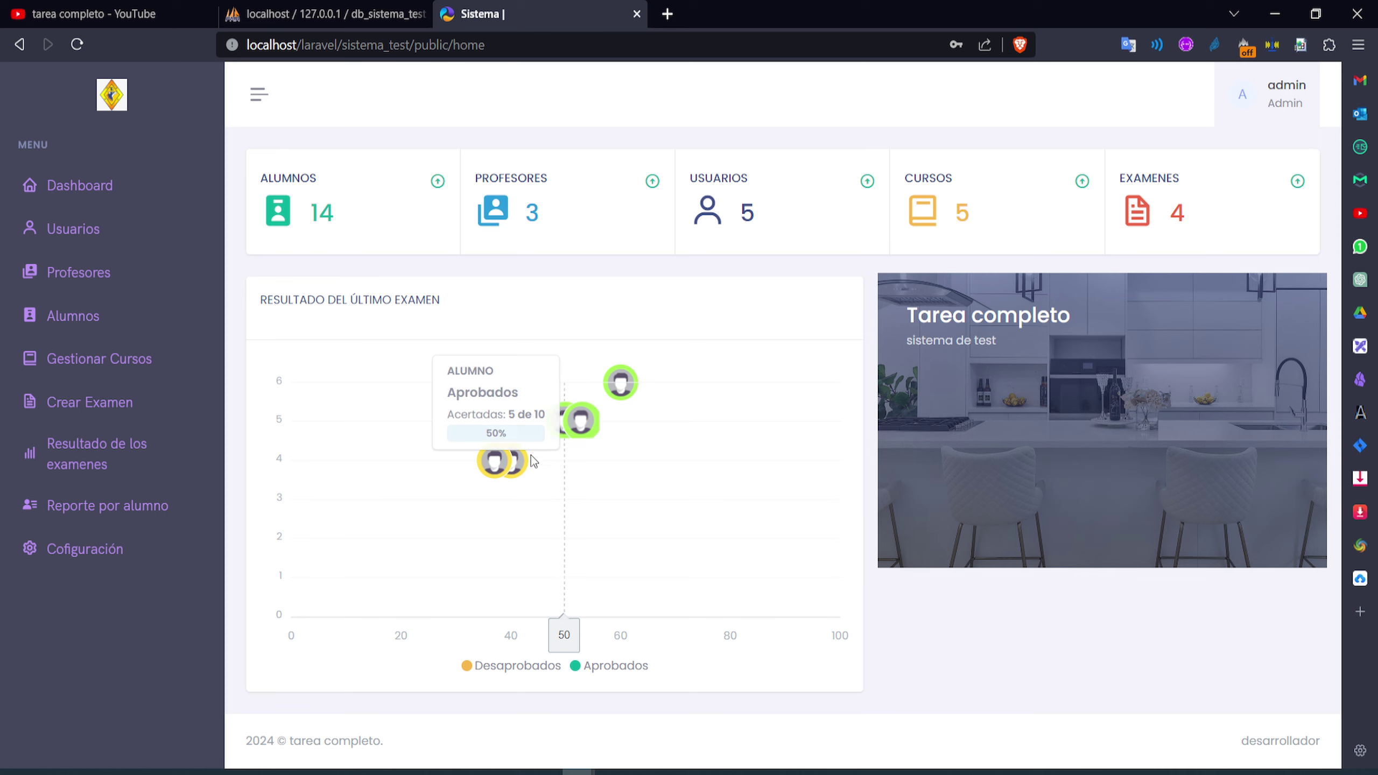
pyautogui.moveTo(526, 465)
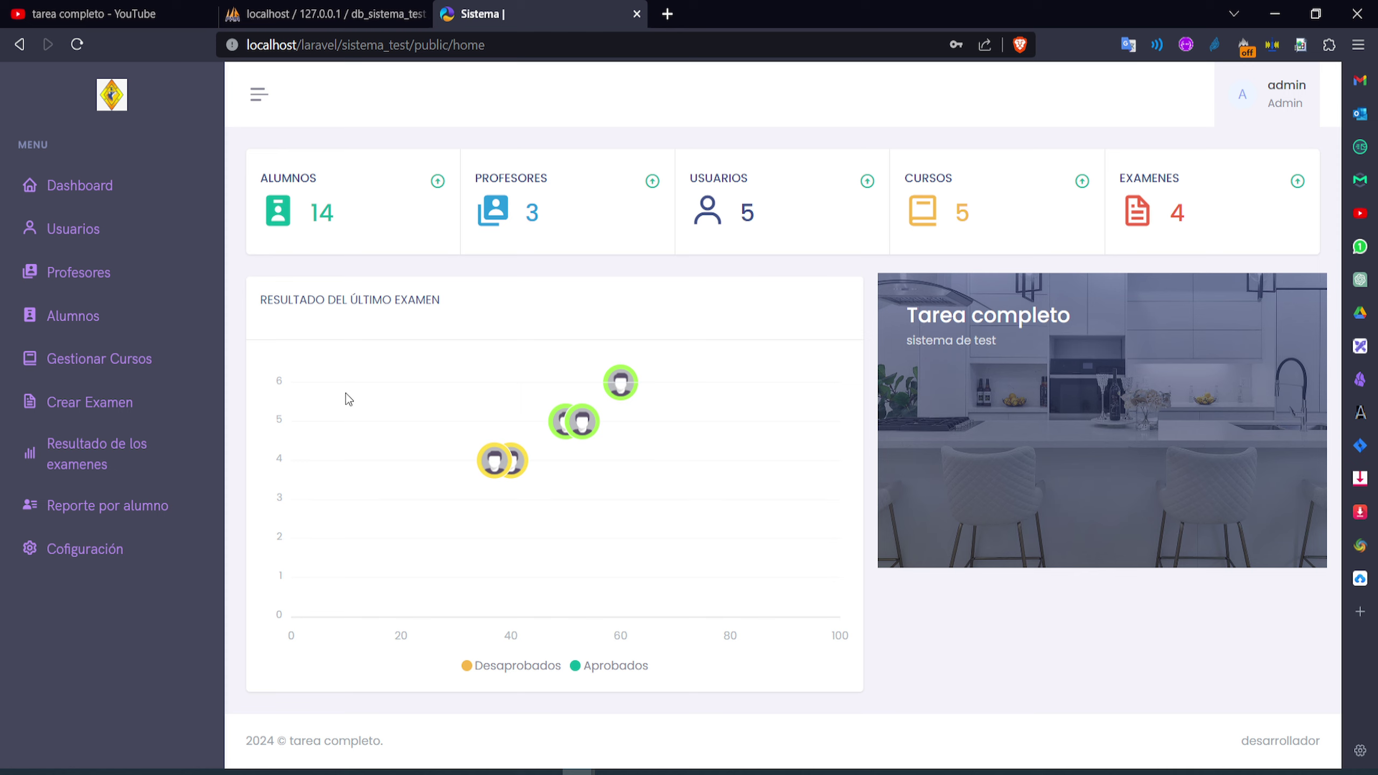
# Open Configuración with system name 'Tarea completo', then collapse and re-expand the sidebar
pyautogui.click(118, 555)
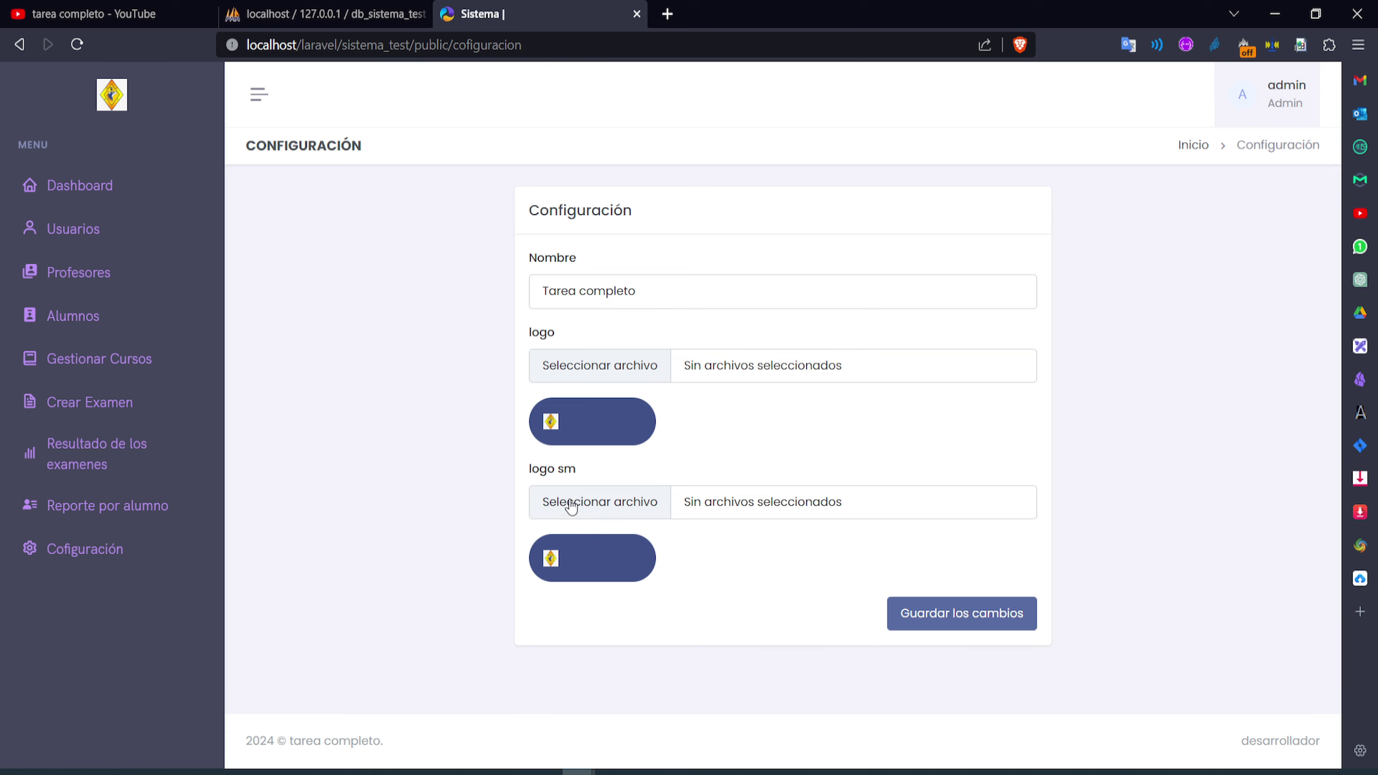
pyautogui.click(257, 96)
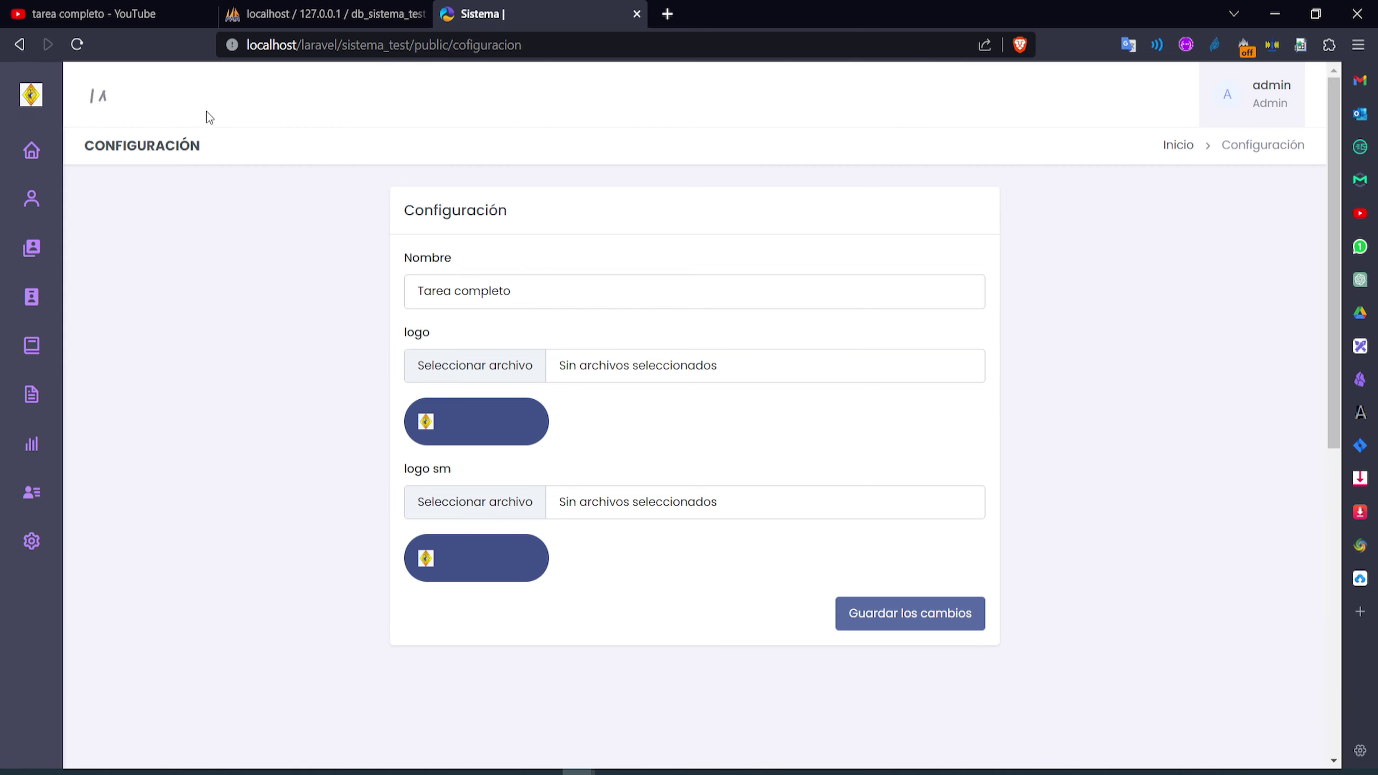
pyautogui.click(112, 101)
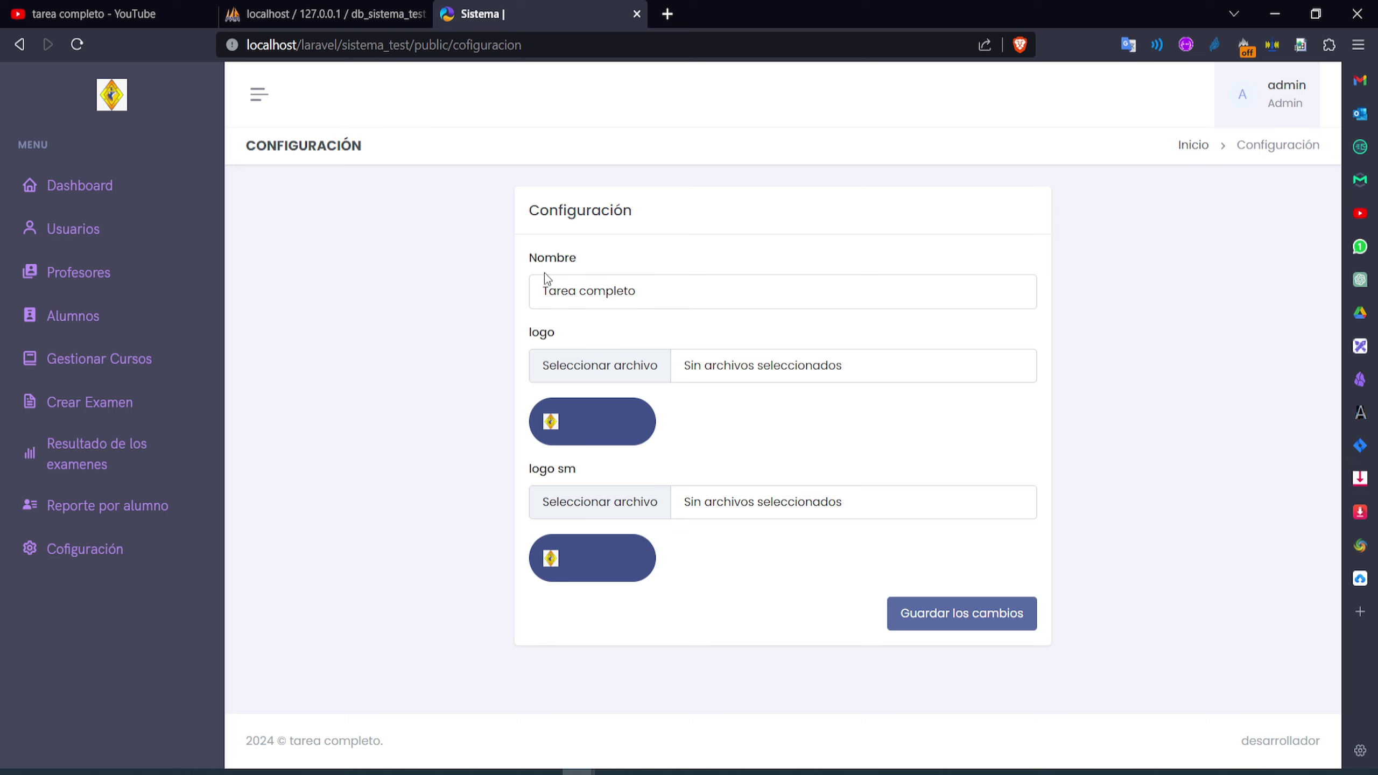
# Go to Usuarios, back to Dashboard and Usuarios again, and open the empty Datos Usuario form
pyautogui.click(111, 220)
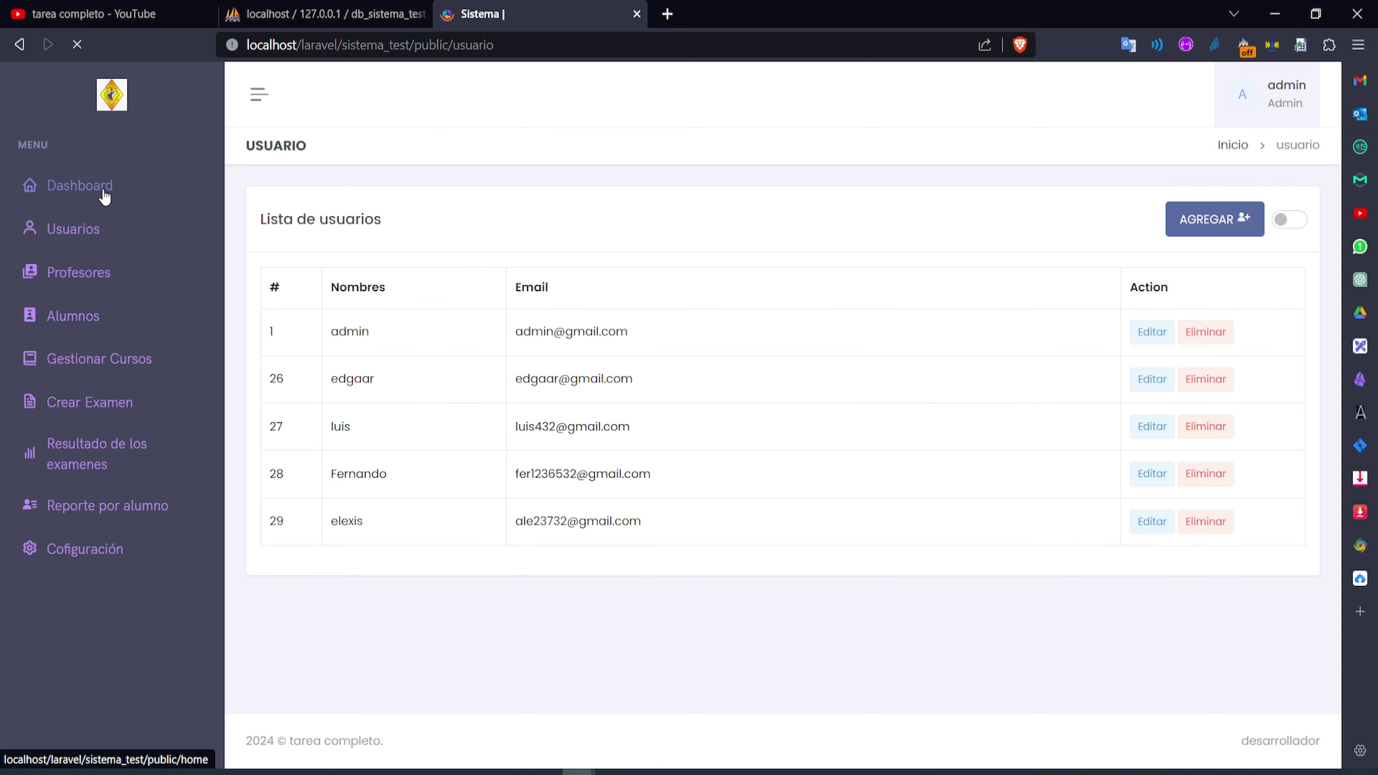
pyautogui.click(105, 191)
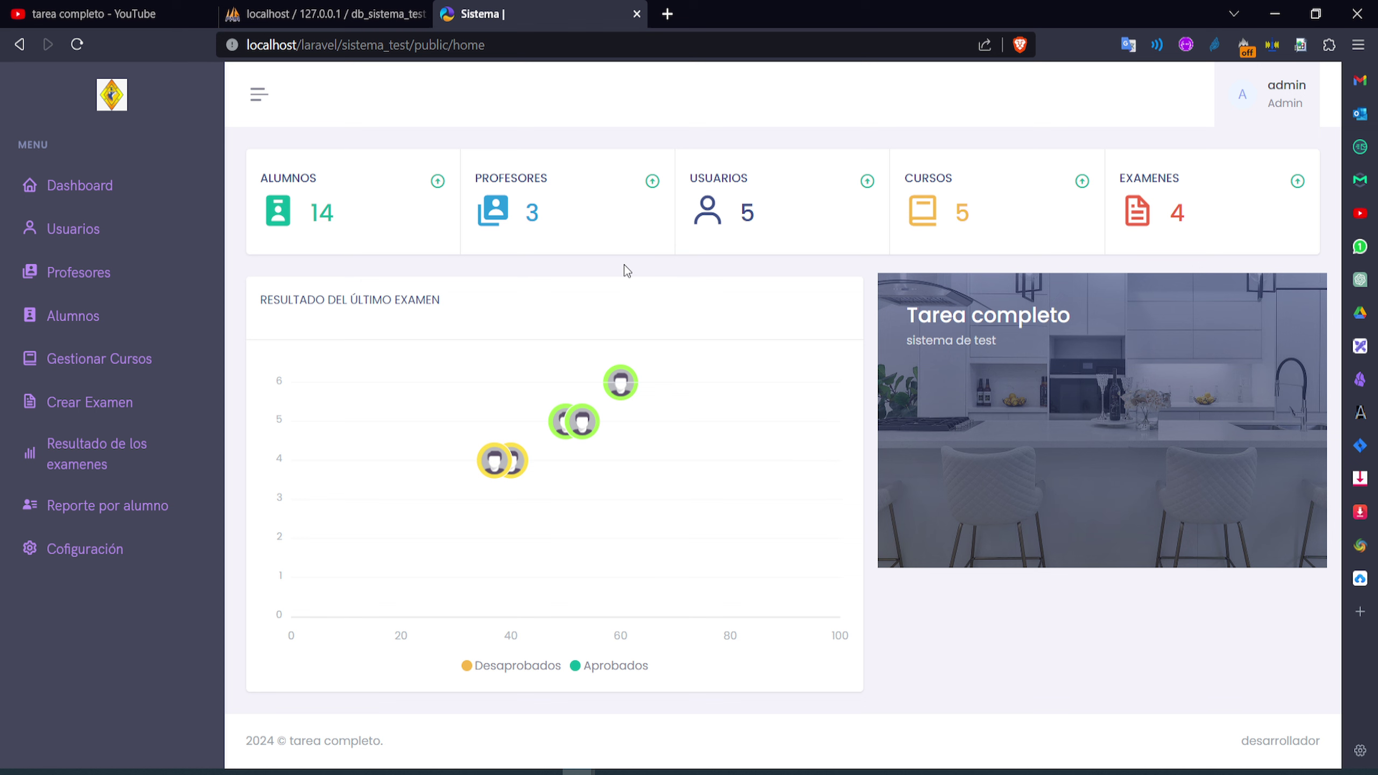
pyautogui.click(61, 239)
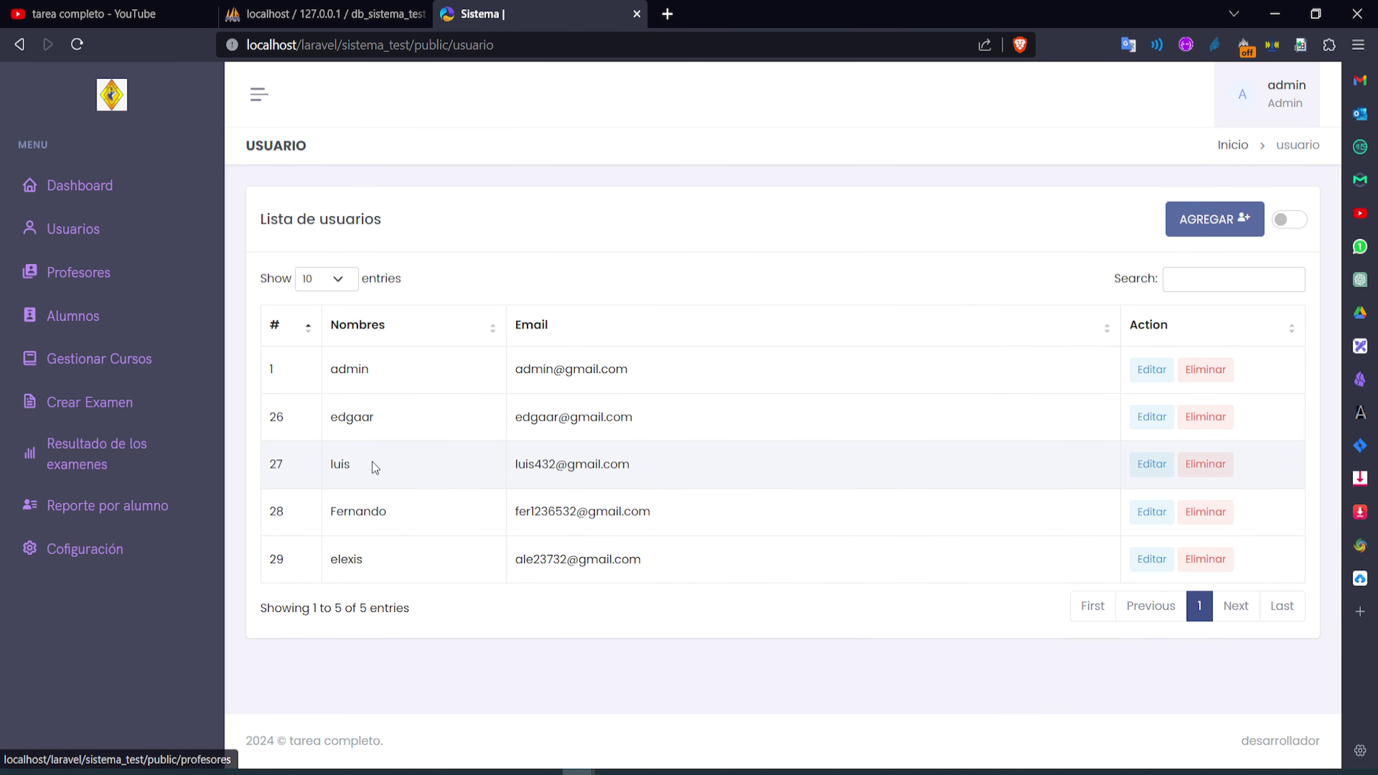
pyautogui.click(1186, 229)
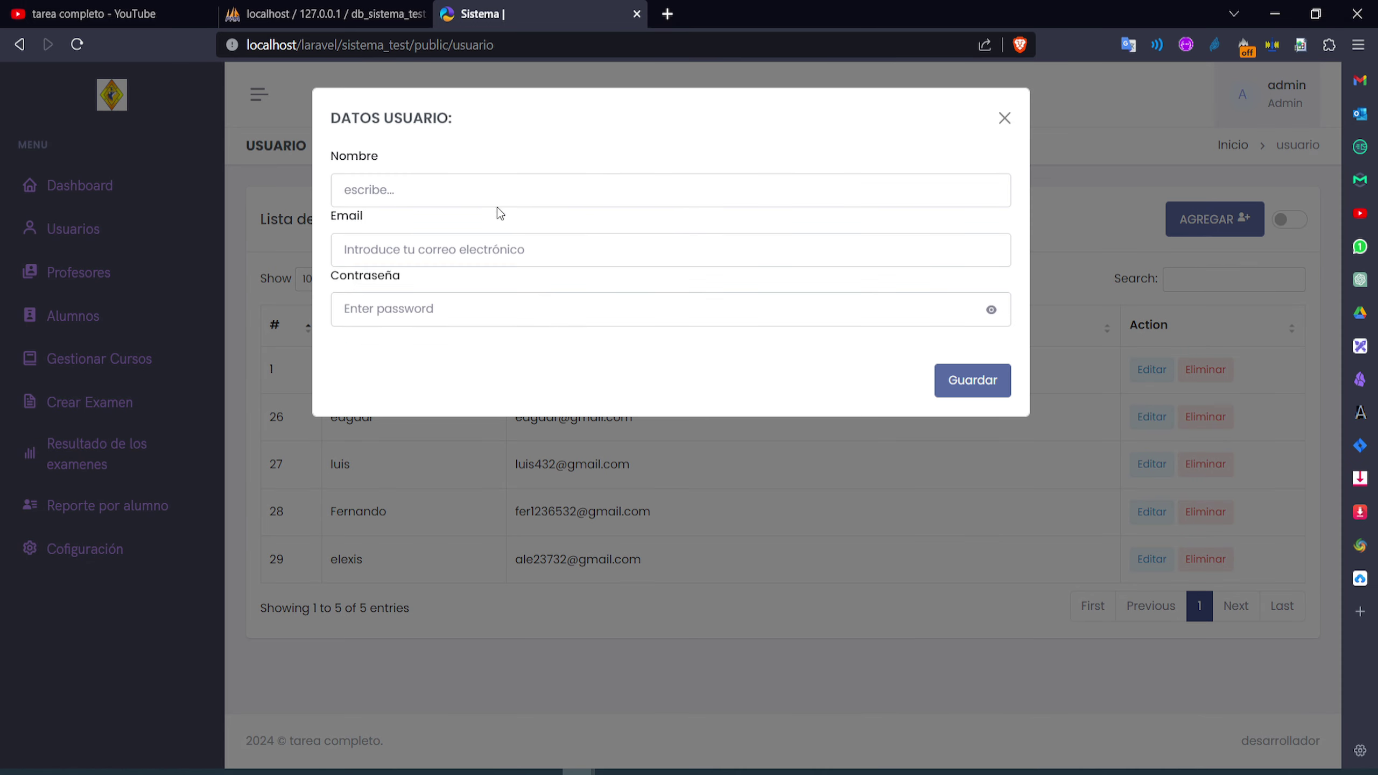
# Enter the new user's name, an edited suggested e-mail and a password, then save the user
pyautogui.click(470, 198)
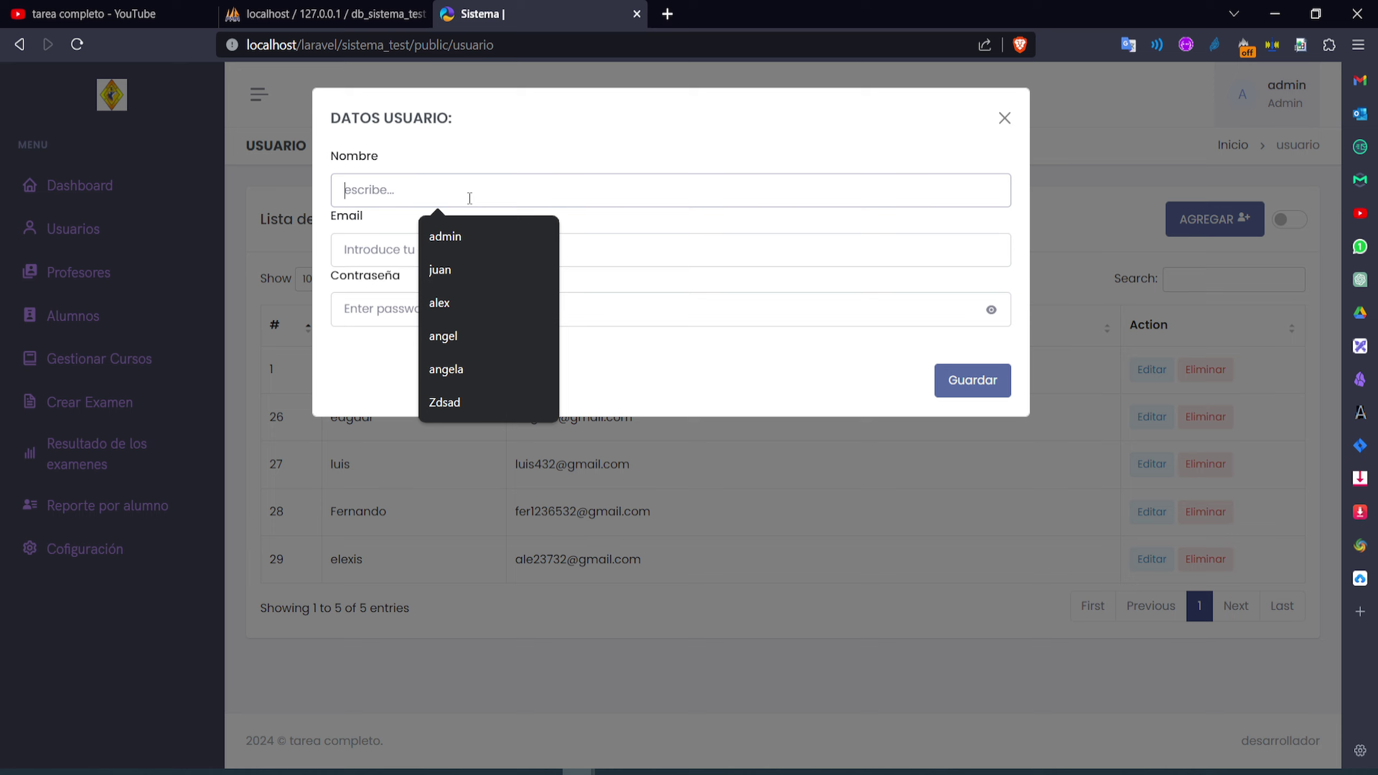
pyautogui.write('carlos')
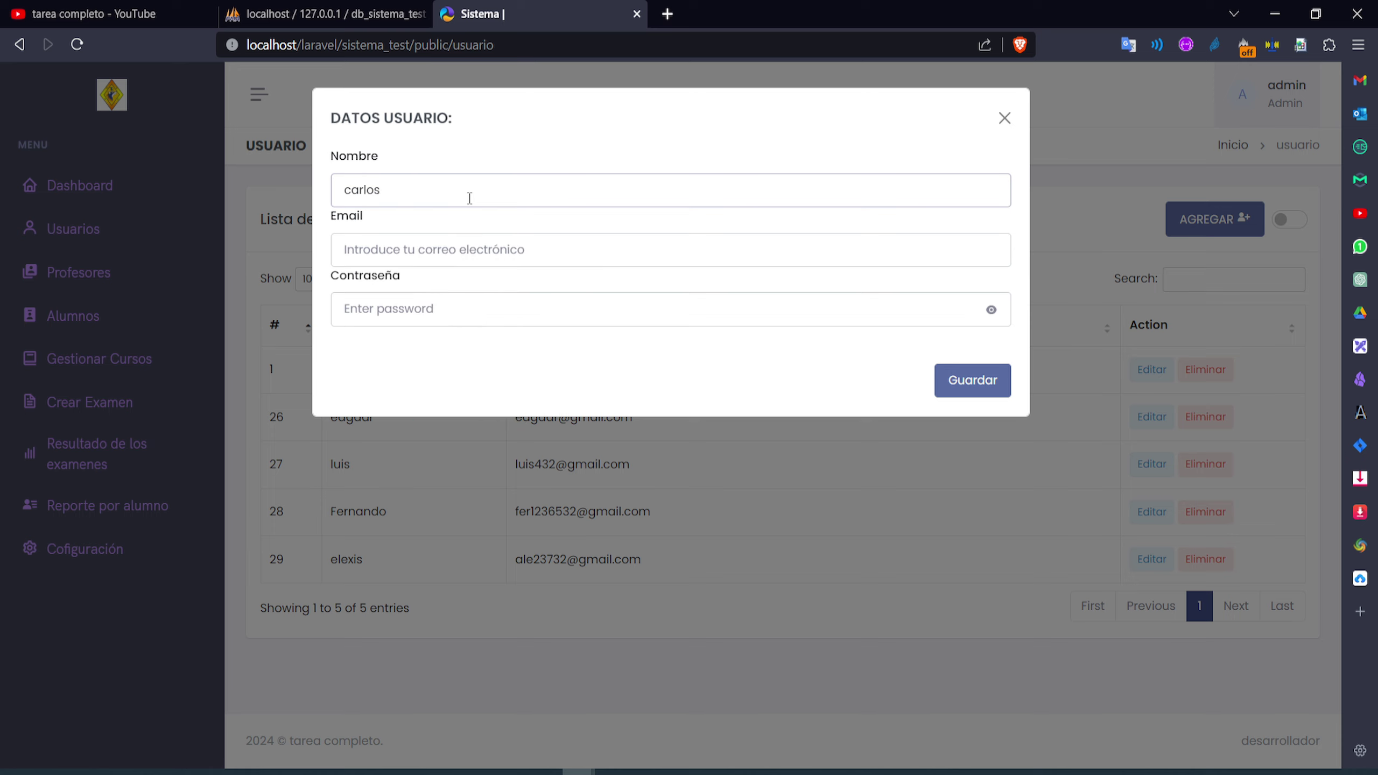
pyautogui.click(437, 250)
pyautogui.click(442, 298)
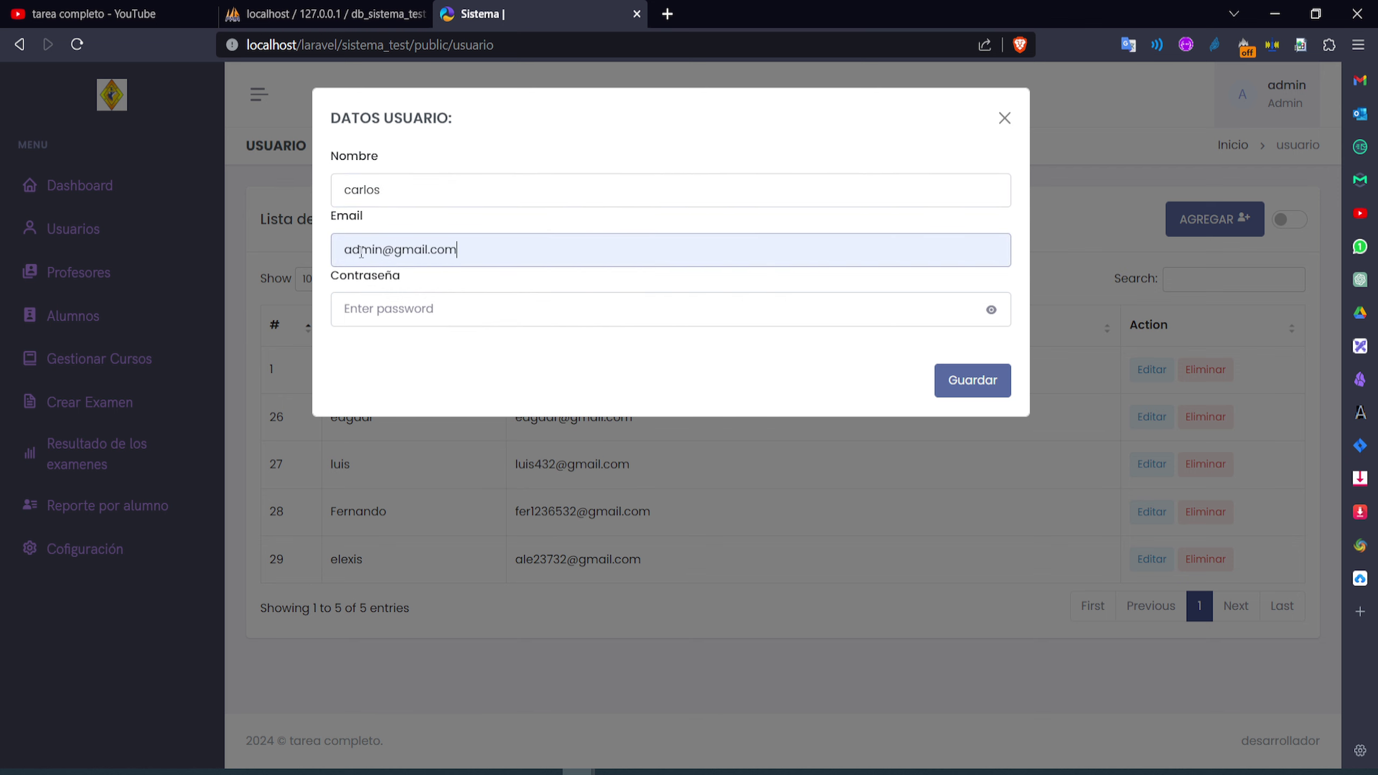
pyautogui.doubleClick(361, 252)
pyautogui.write('carlos')
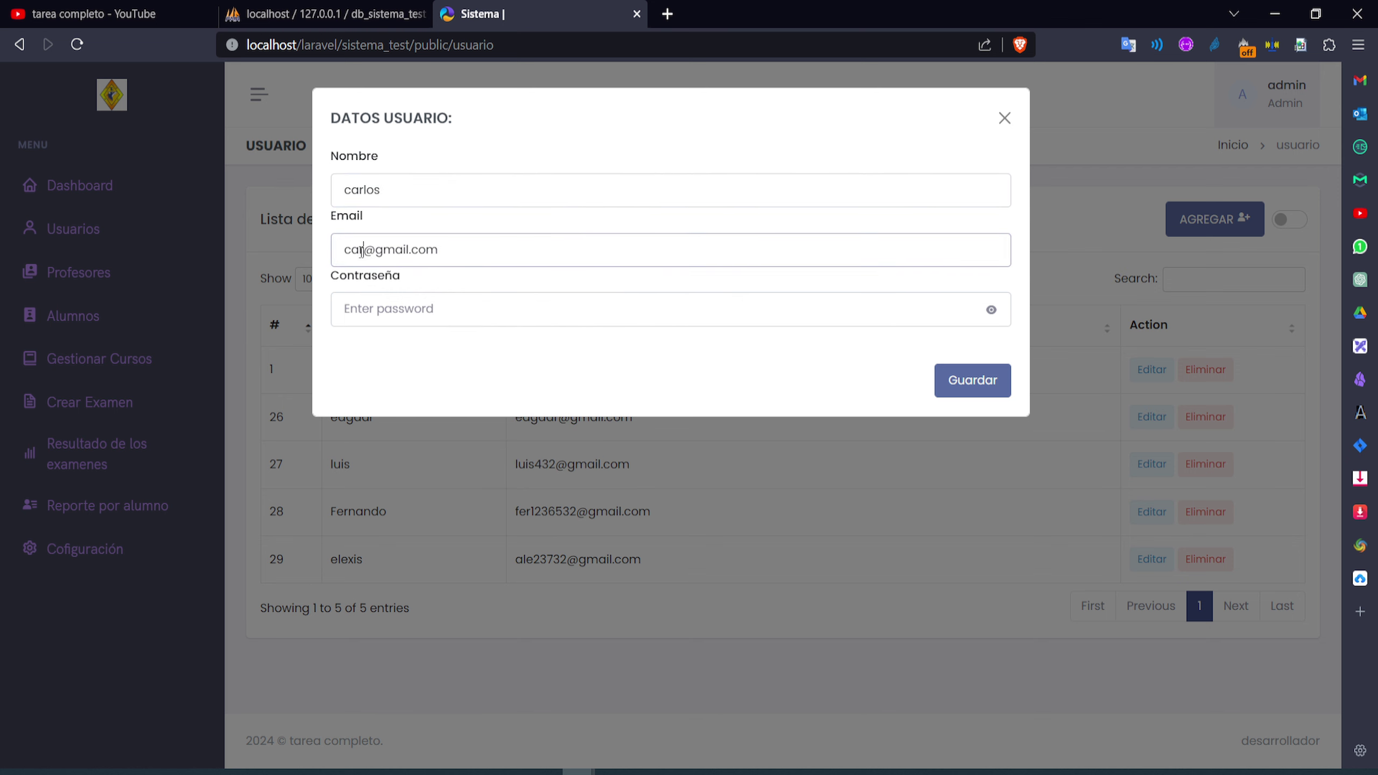
pyautogui.write('56')
pyautogui.click(365, 307)
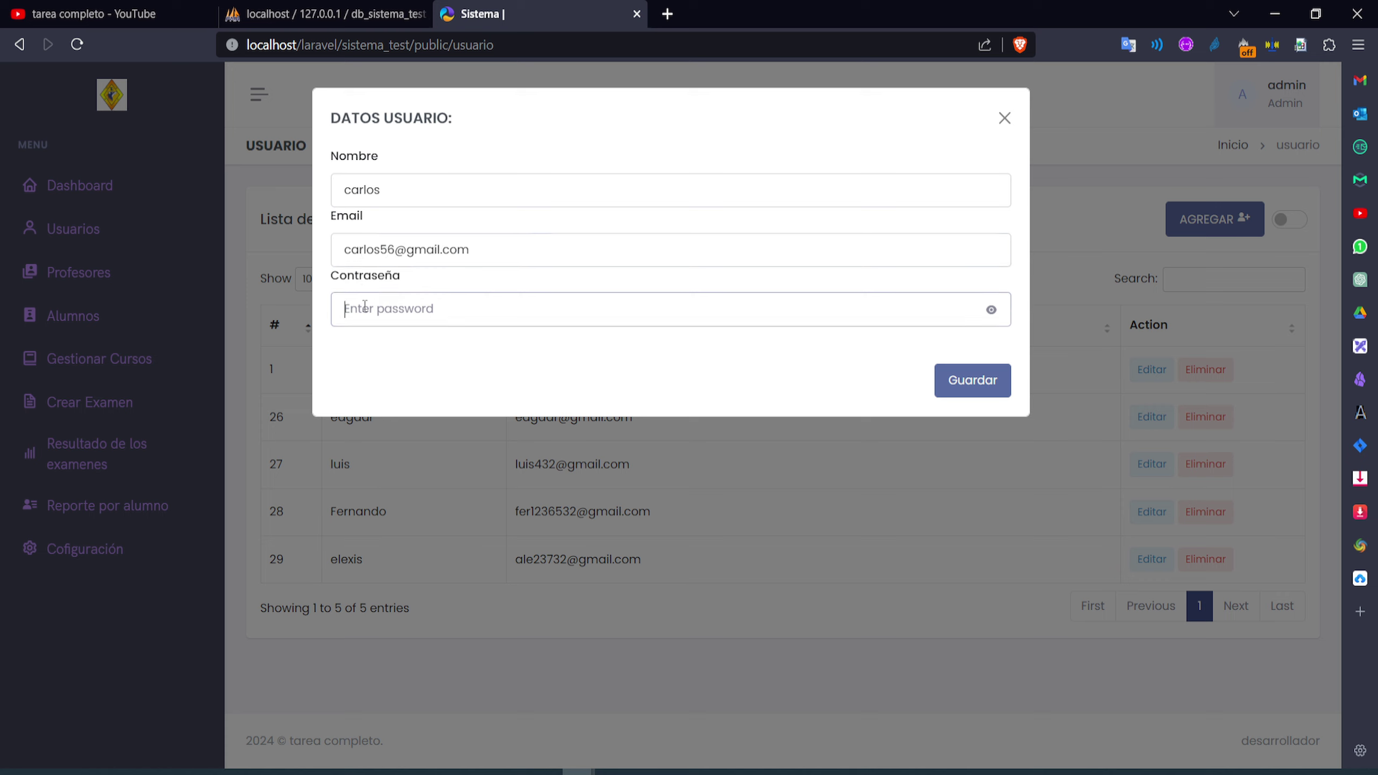
pyautogui.write('12345678')
pyautogui.click(979, 387)
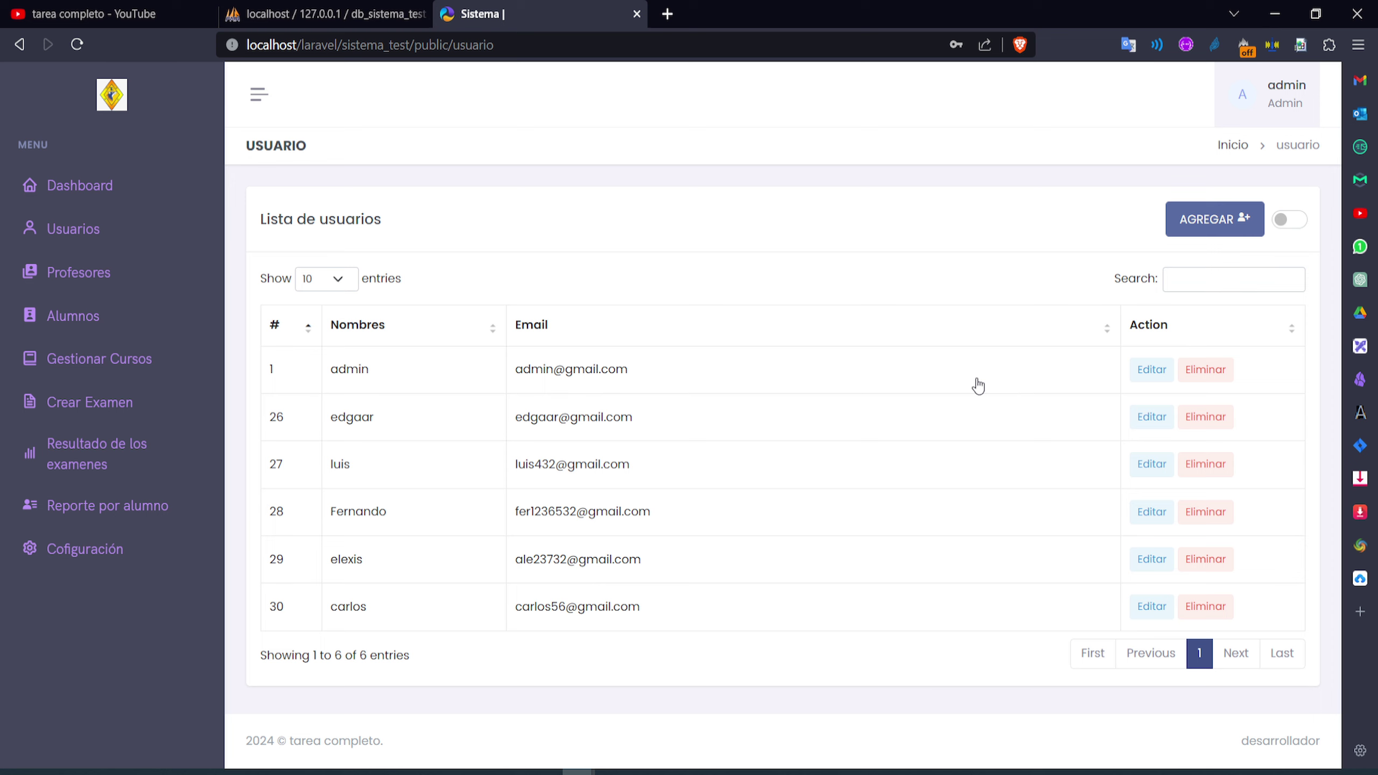
# Highlight the new user's name and e-mail in the user list
pyautogui.moveTo(372, 607); pyautogui.dragTo(338, 609)
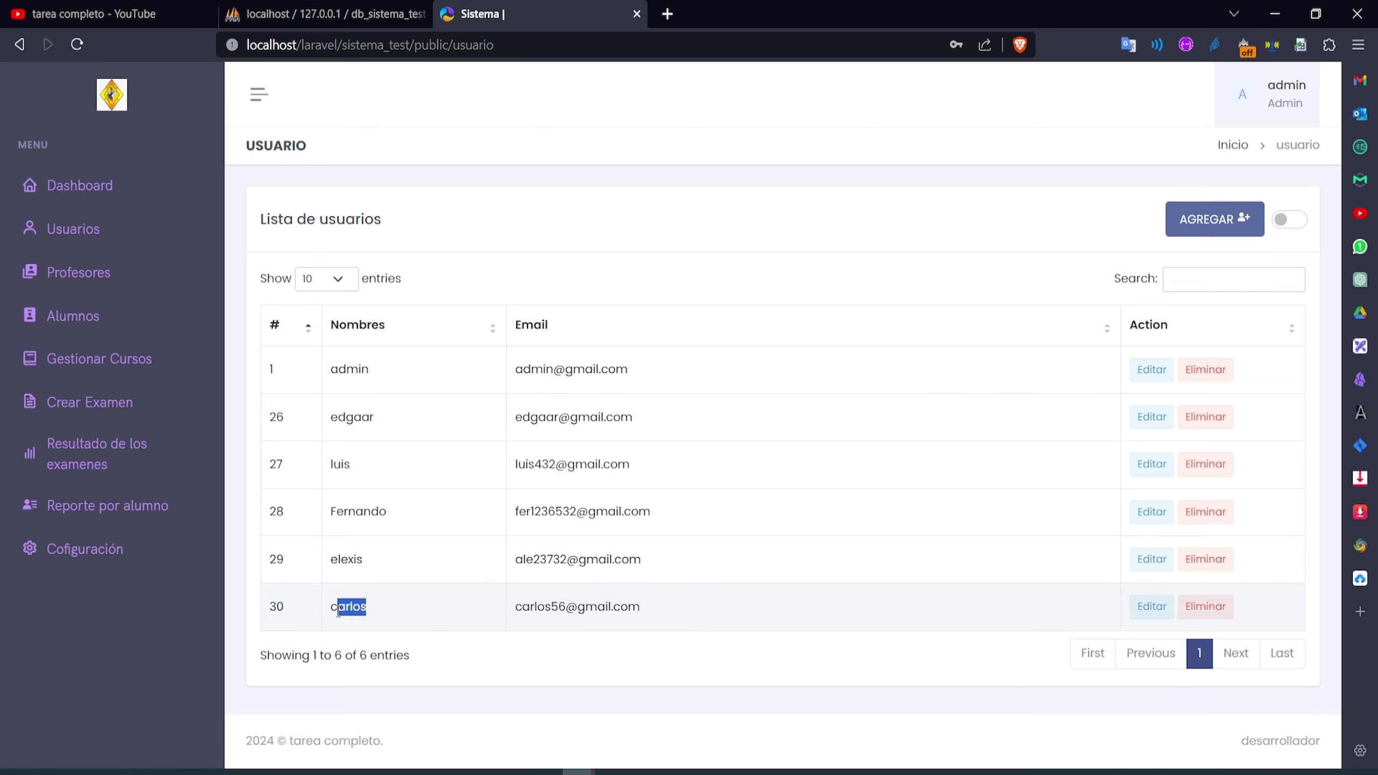
pyautogui.moveTo(596, 608); pyautogui.dragTo(564, 608)
pyautogui.click(730, 612)
# Return to the dashboard, confirm the 6 usuarios count, and open the professor list
pyautogui.click(110, 190)
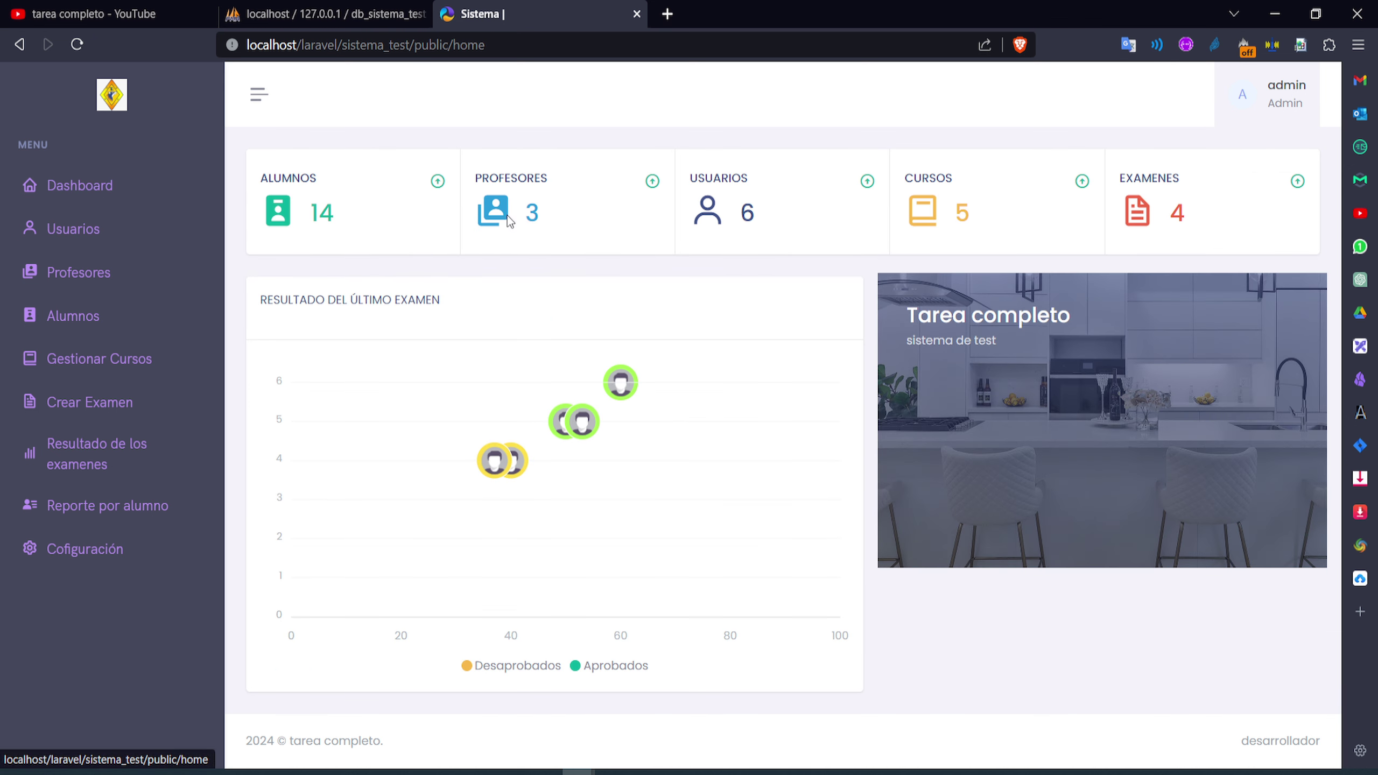
pyautogui.doubleClick(753, 214)
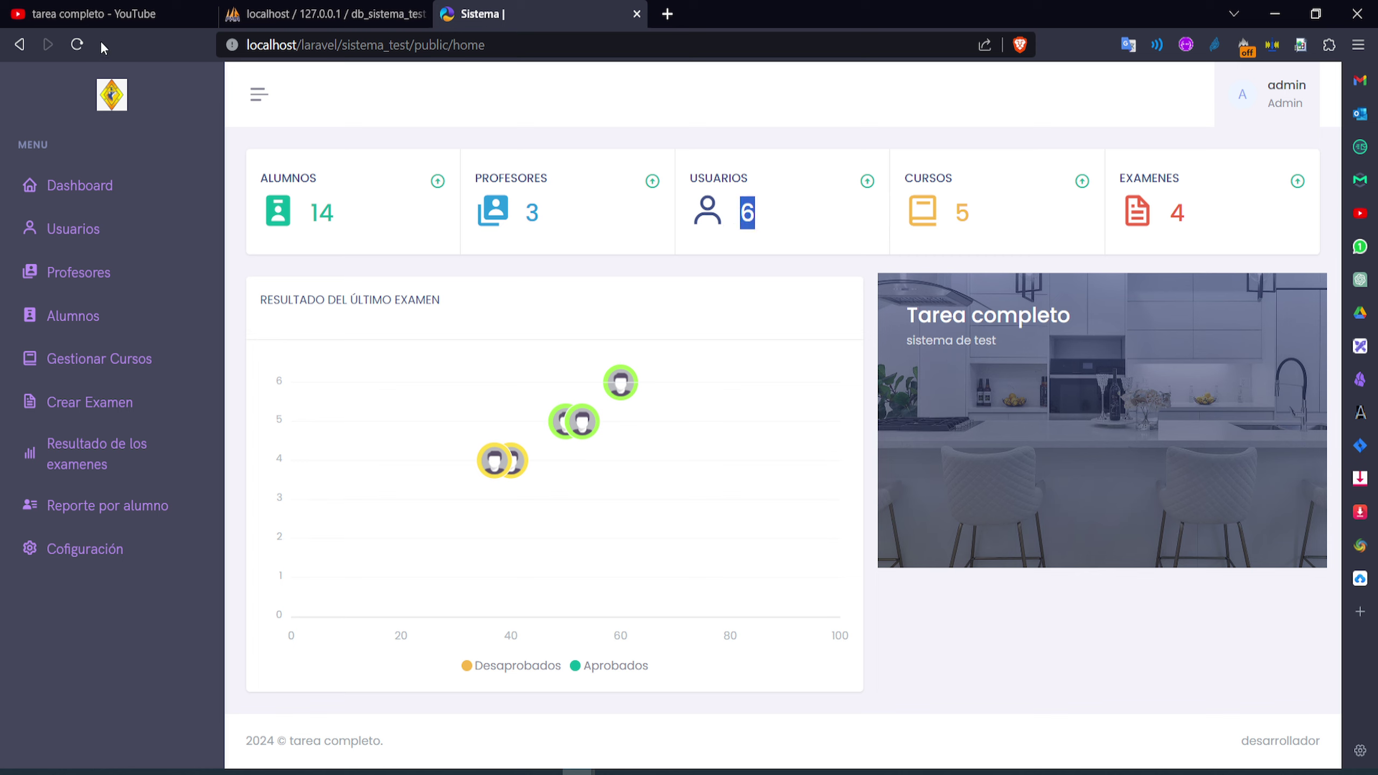
pyautogui.click(84, 45)
pyautogui.click(98, 276)
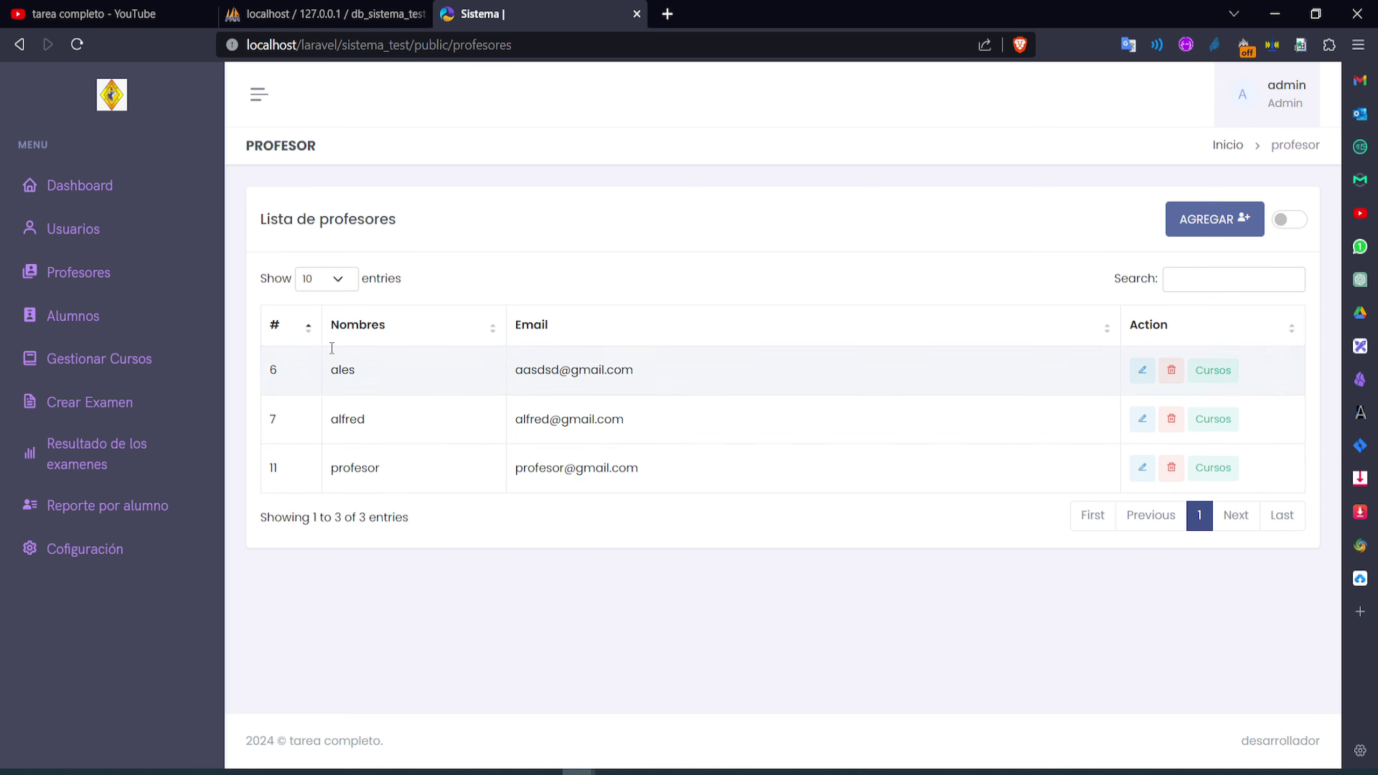
# Go back to the dashboard and reopen the Lista de profesores with its three teachers
pyautogui.click(100, 189)
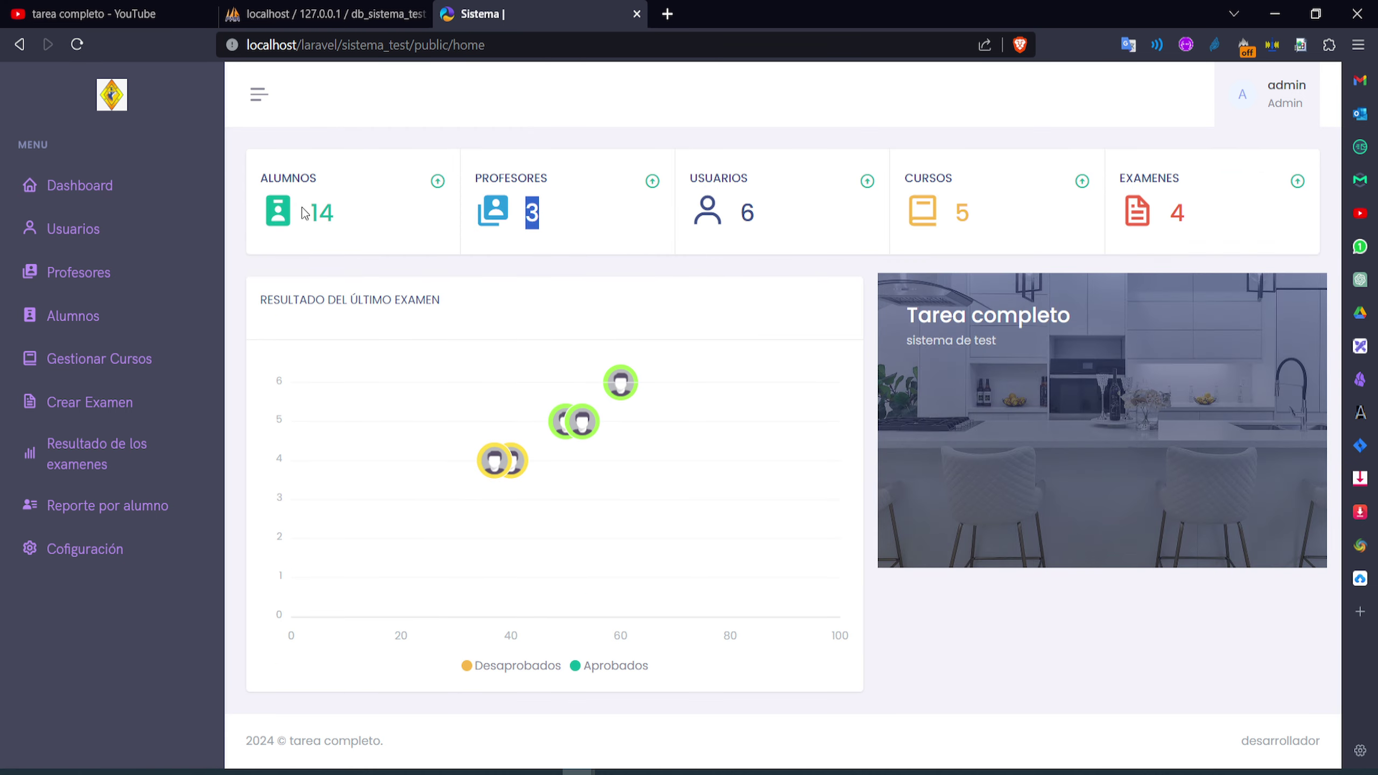
pyautogui.click(95, 287)
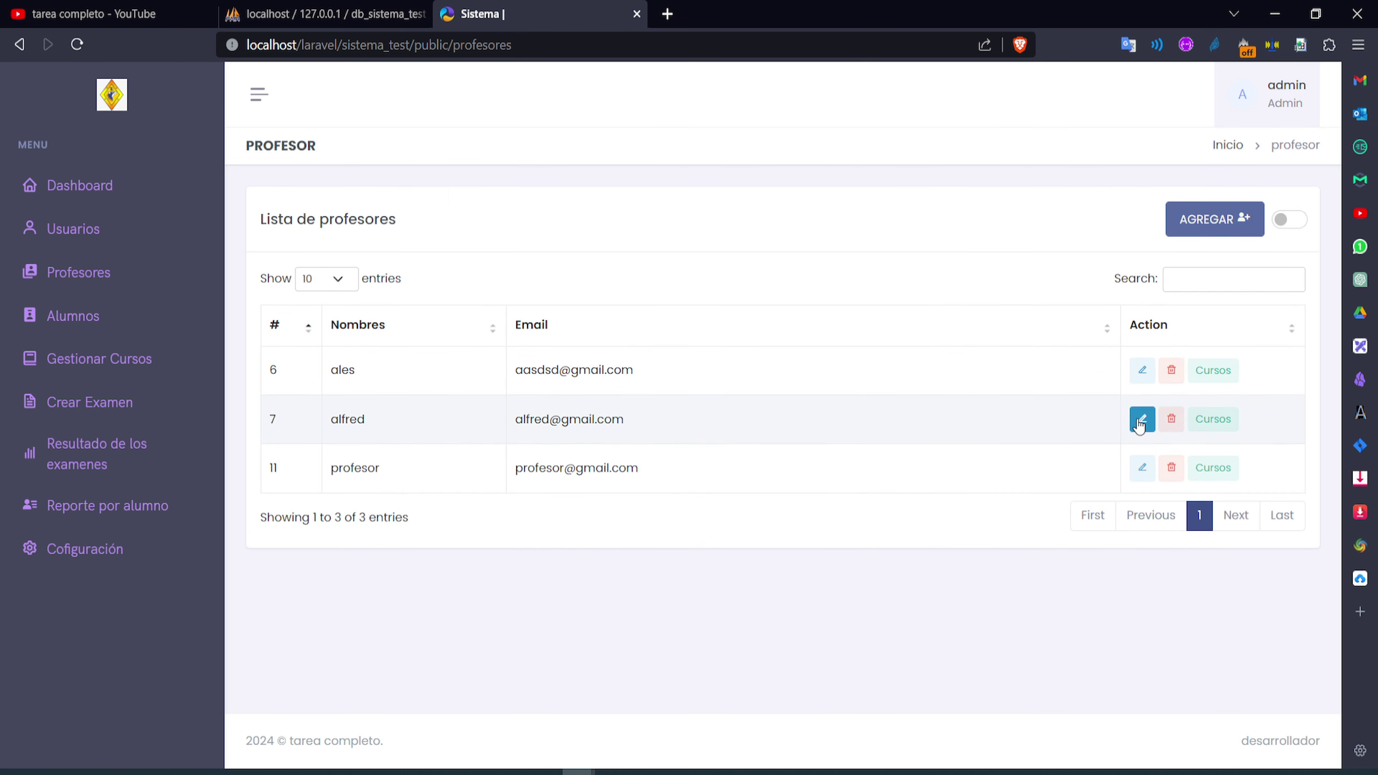
# Append text to the first professor's name and save the change
pyautogui.click(1143, 384)
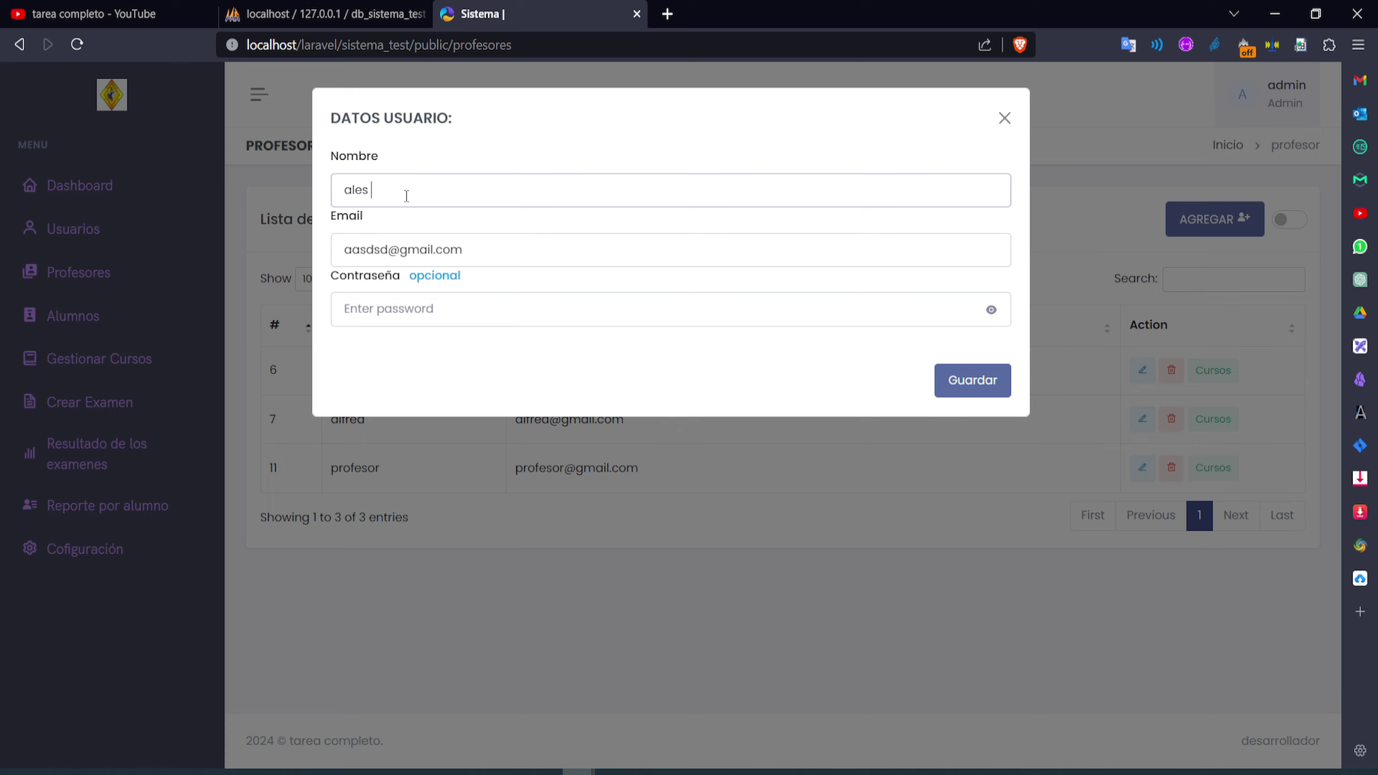
pyautogui.write('san')
pyautogui.click(964, 379)
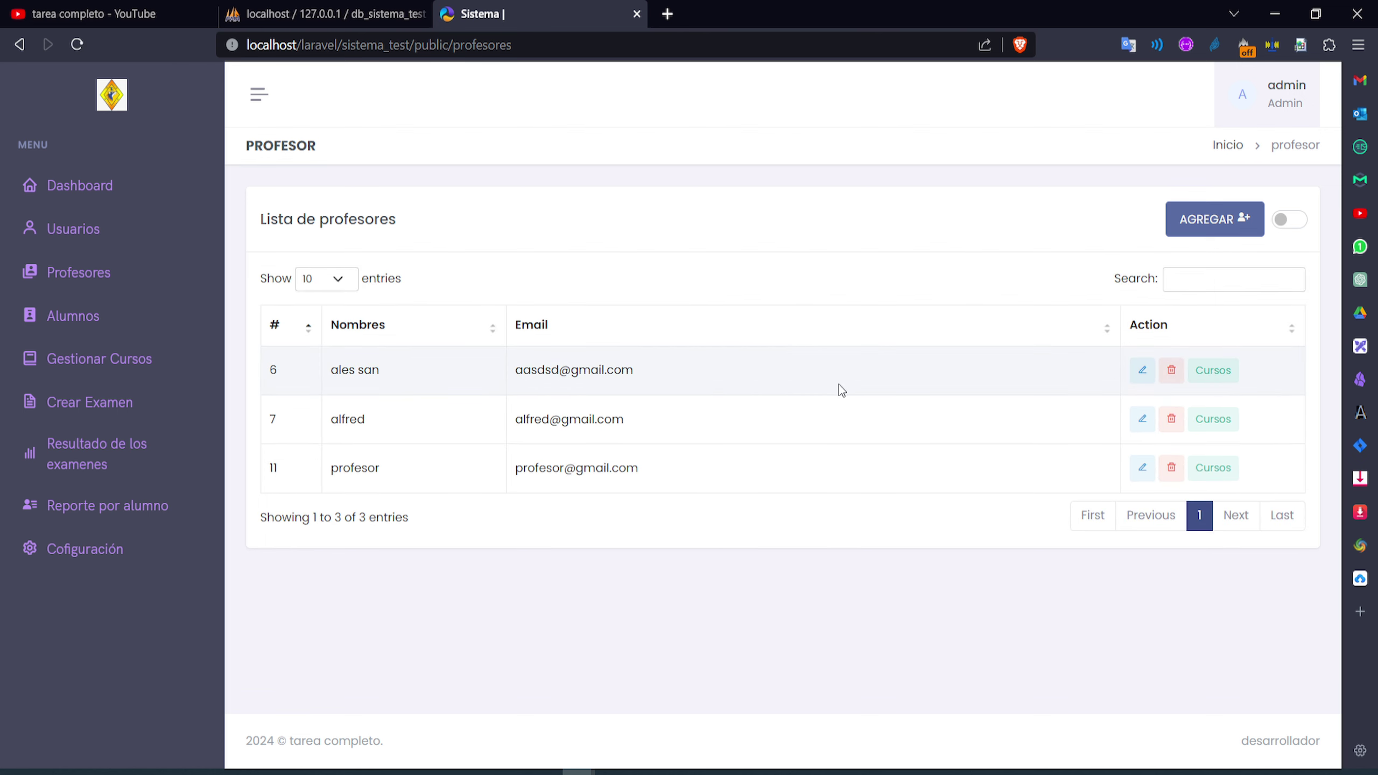
# Reopen the first professor's edit form, check the password field, and close without saving
pyautogui.click(1142, 371)
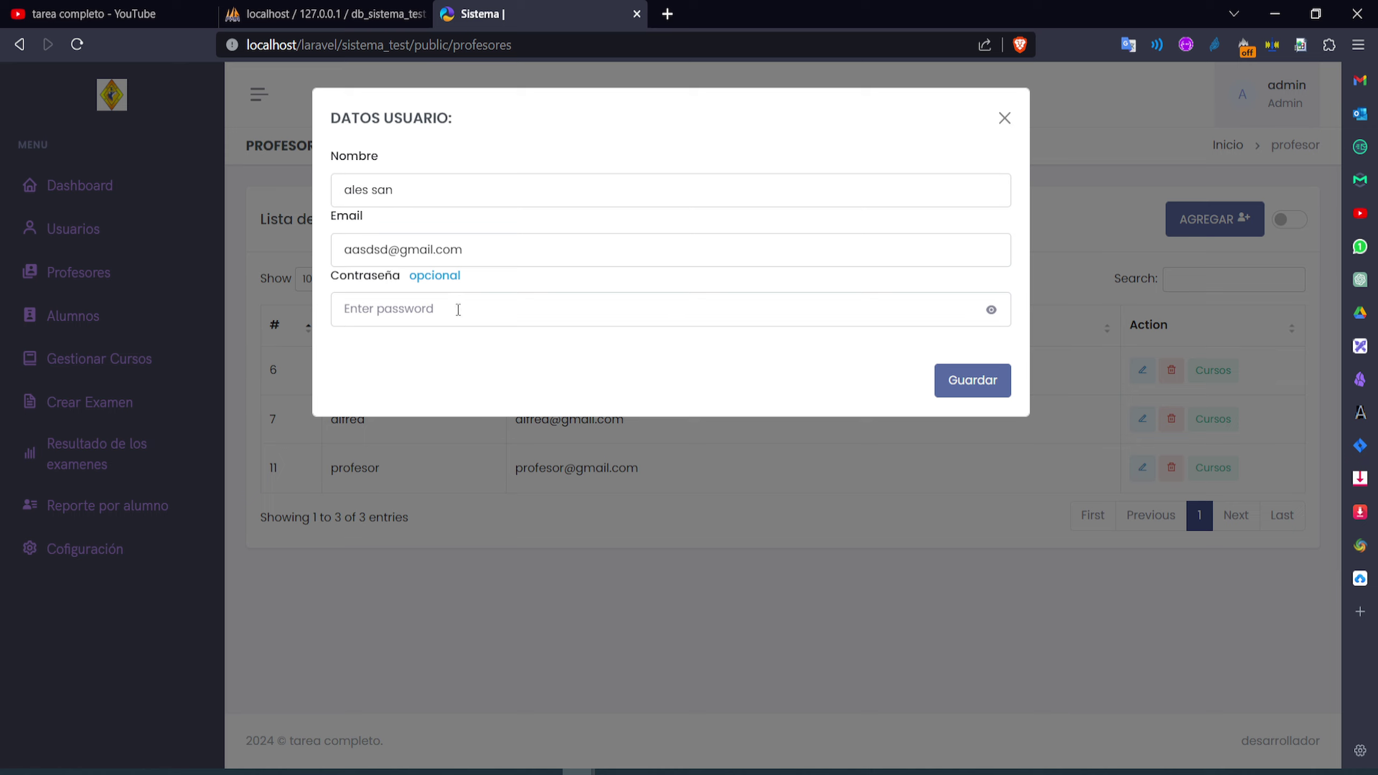
pyautogui.click(435, 309)
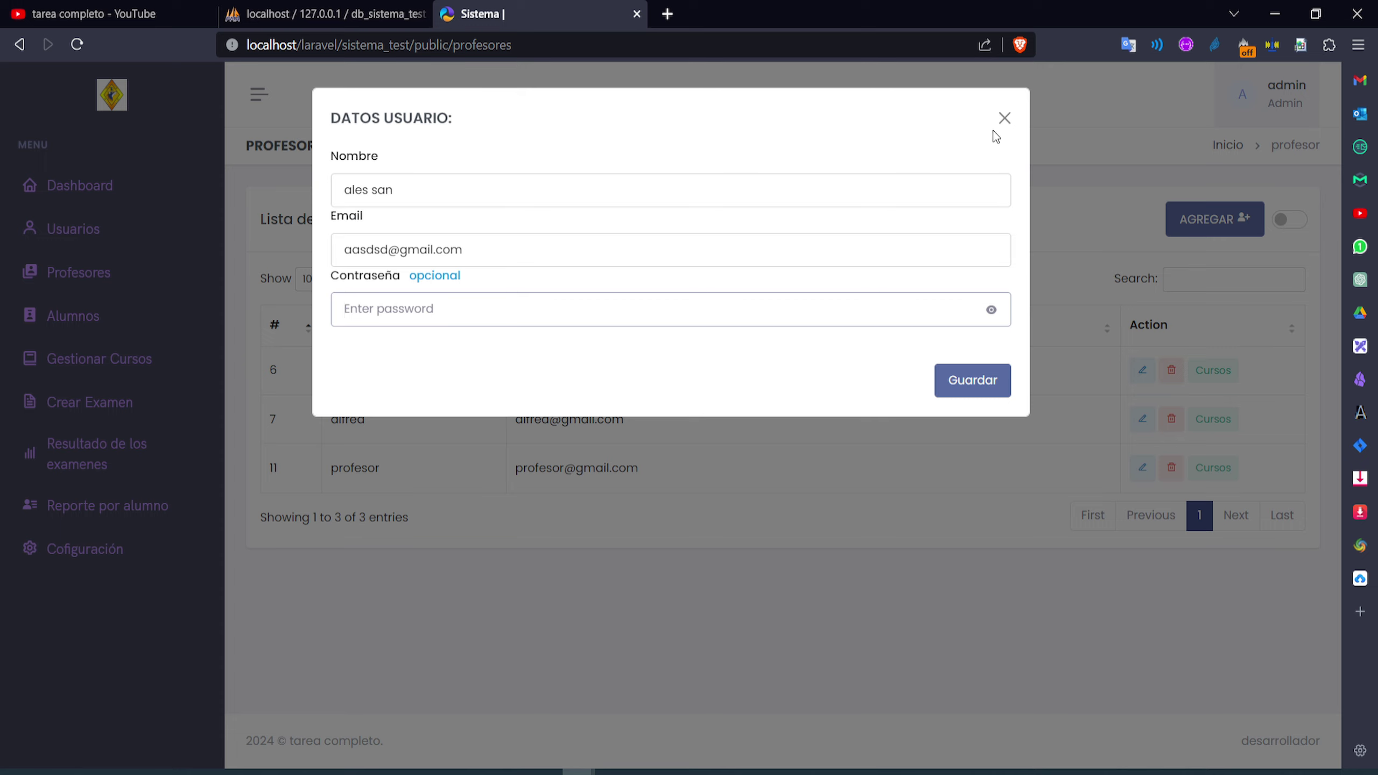
pyautogui.click(1005, 118)
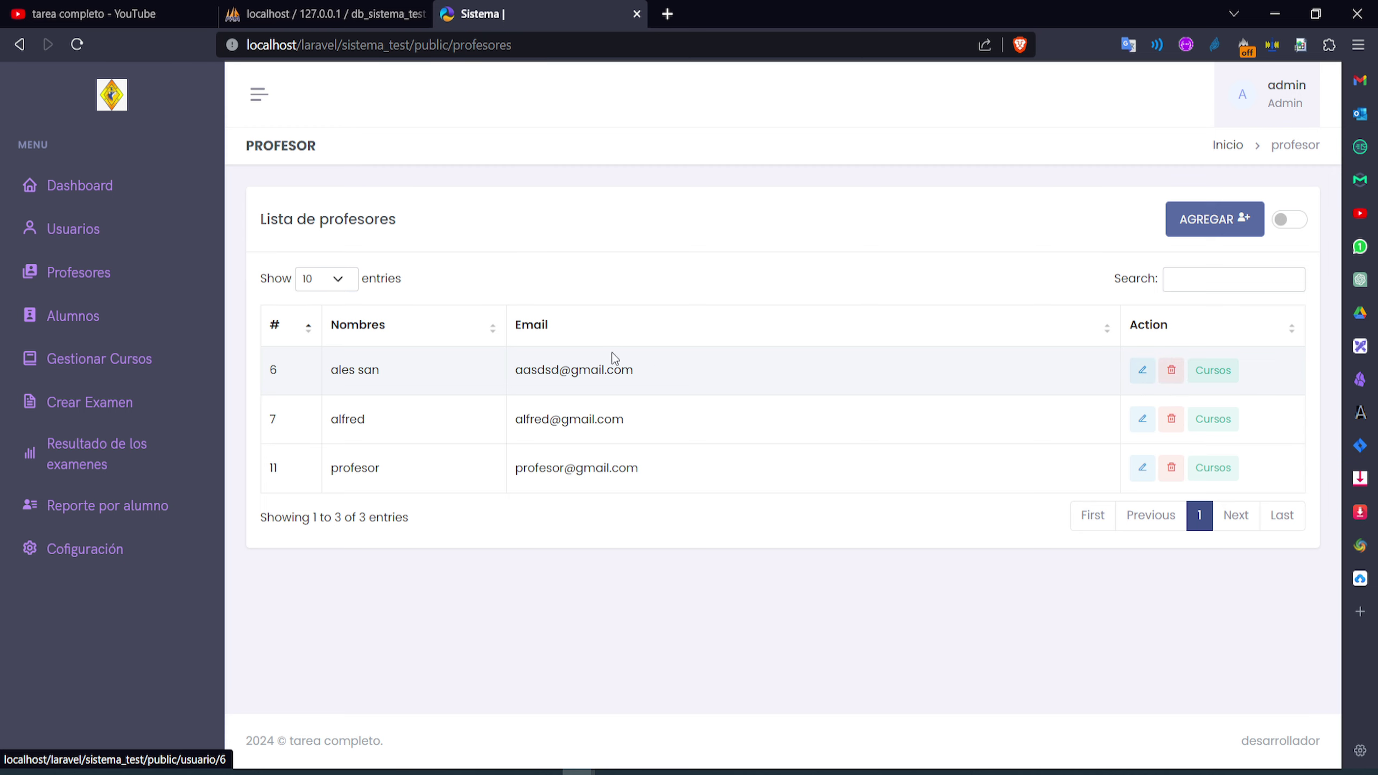
pyautogui.click(1221, 380)
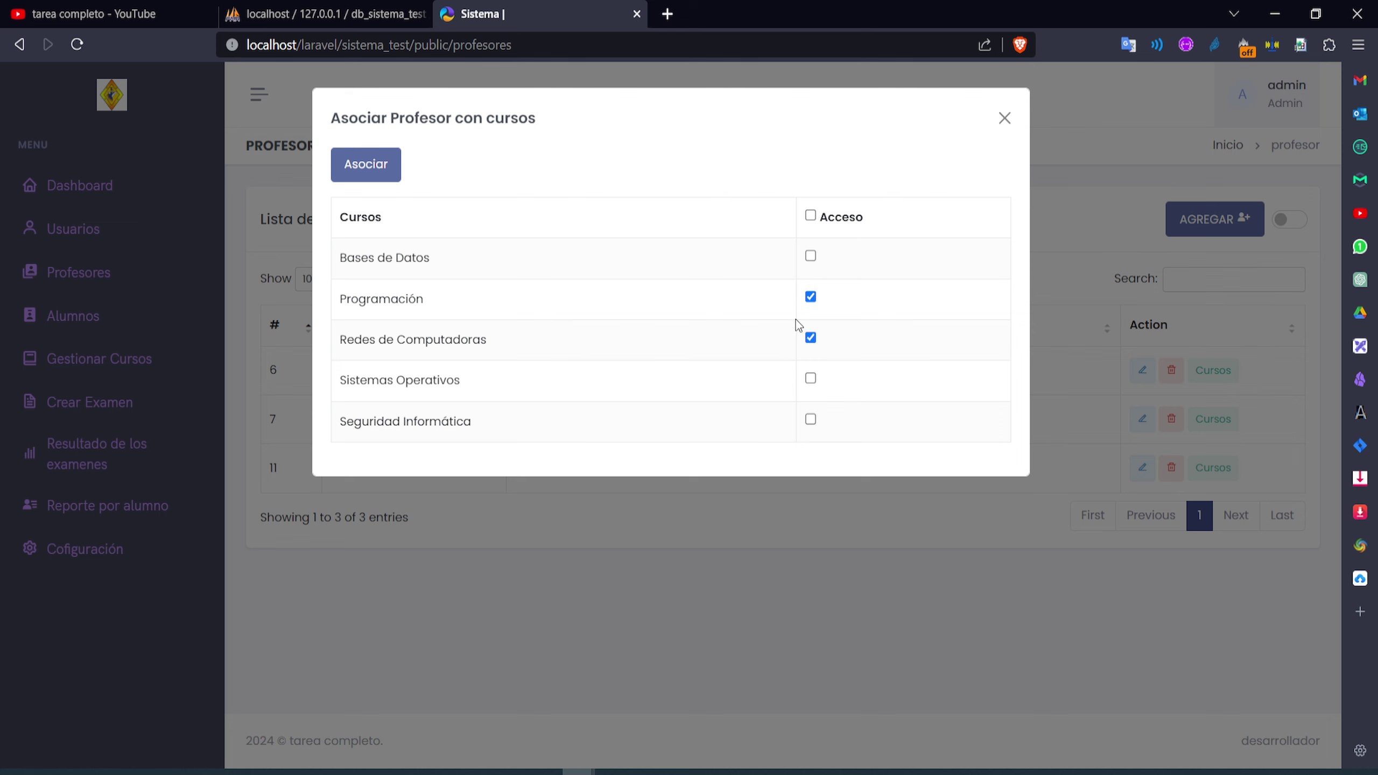
pyautogui.click(1005, 119)
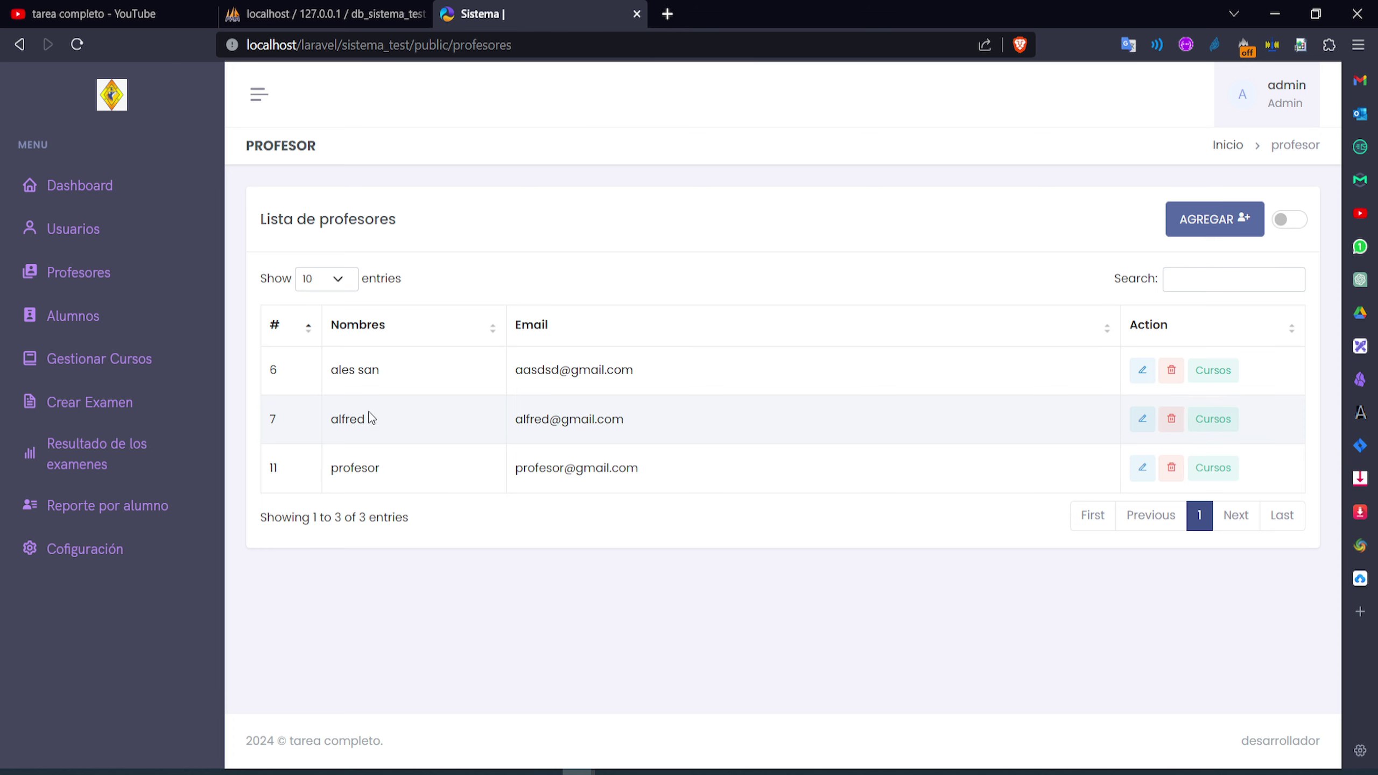
pyautogui.click(1214, 419)
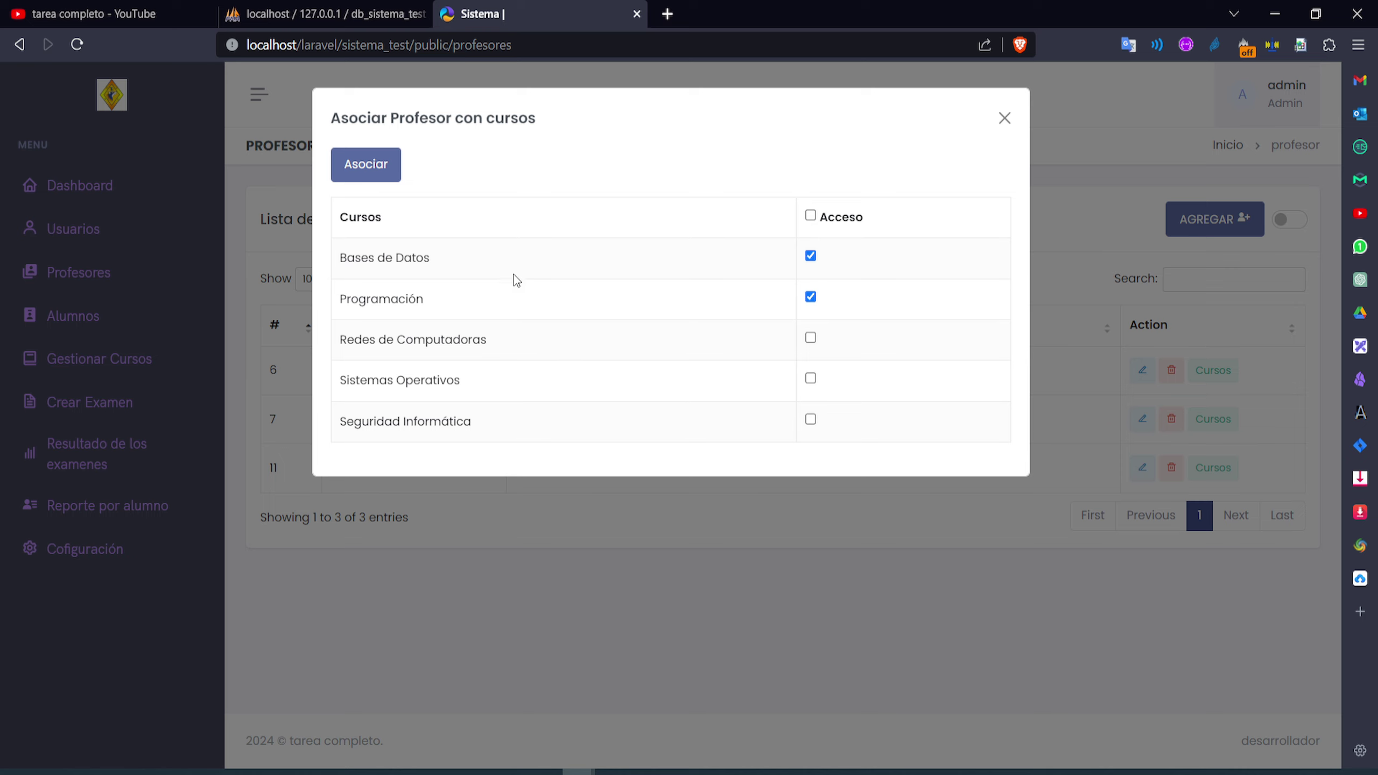
pyautogui.click(1004, 119)
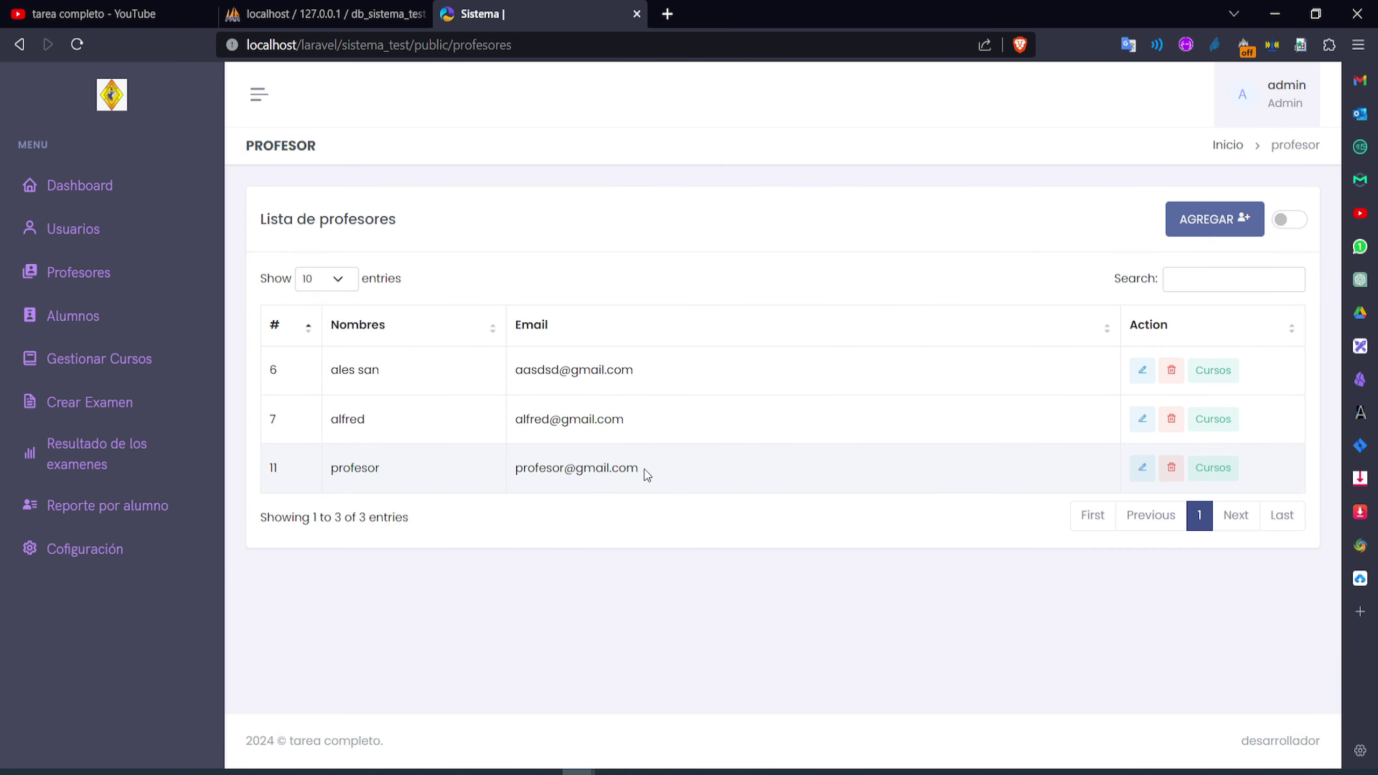
pyautogui.moveTo(646, 473); pyautogui.dragTo(524, 470)
pyautogui.click(1214, 468)
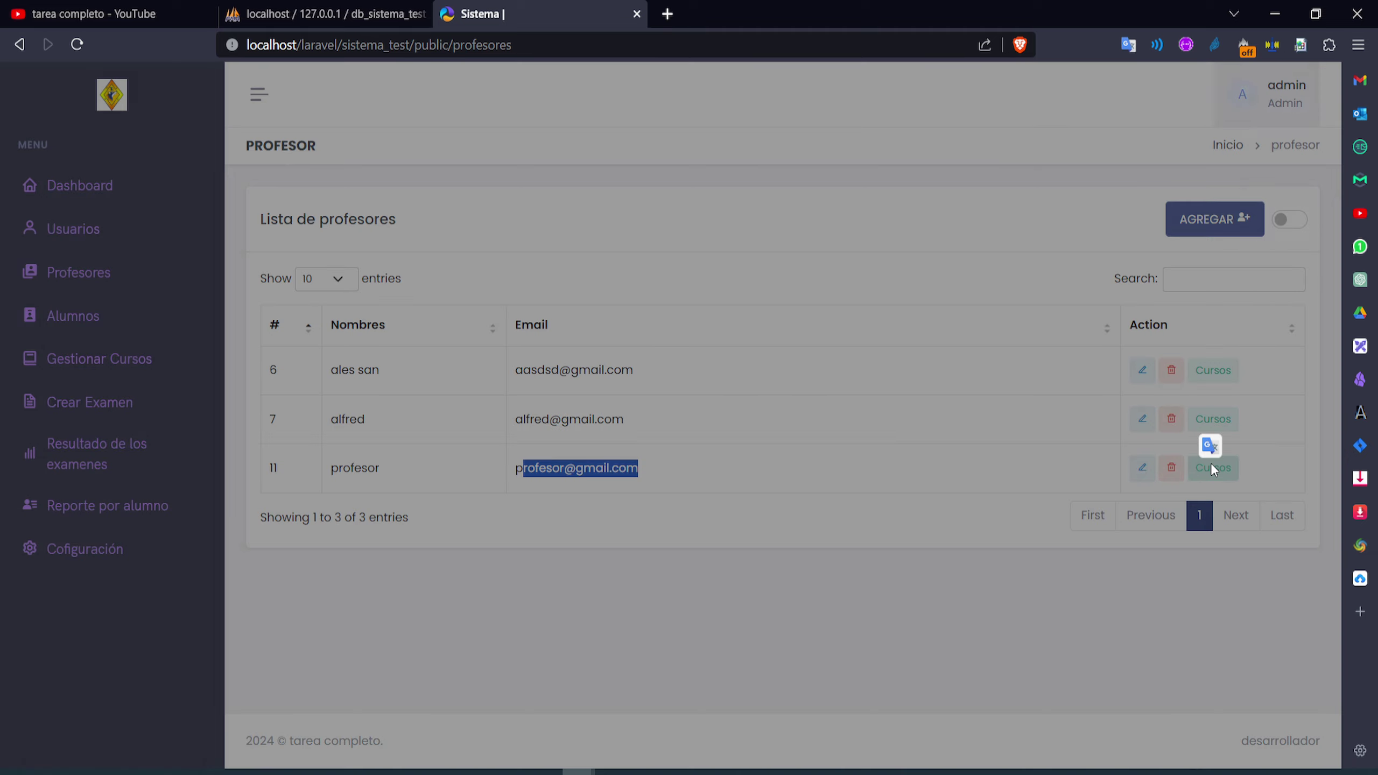
pyautogui.moveTo(463, 259); pyautogui.dragTo(498, 326)
pyautogui.click(500, 325)
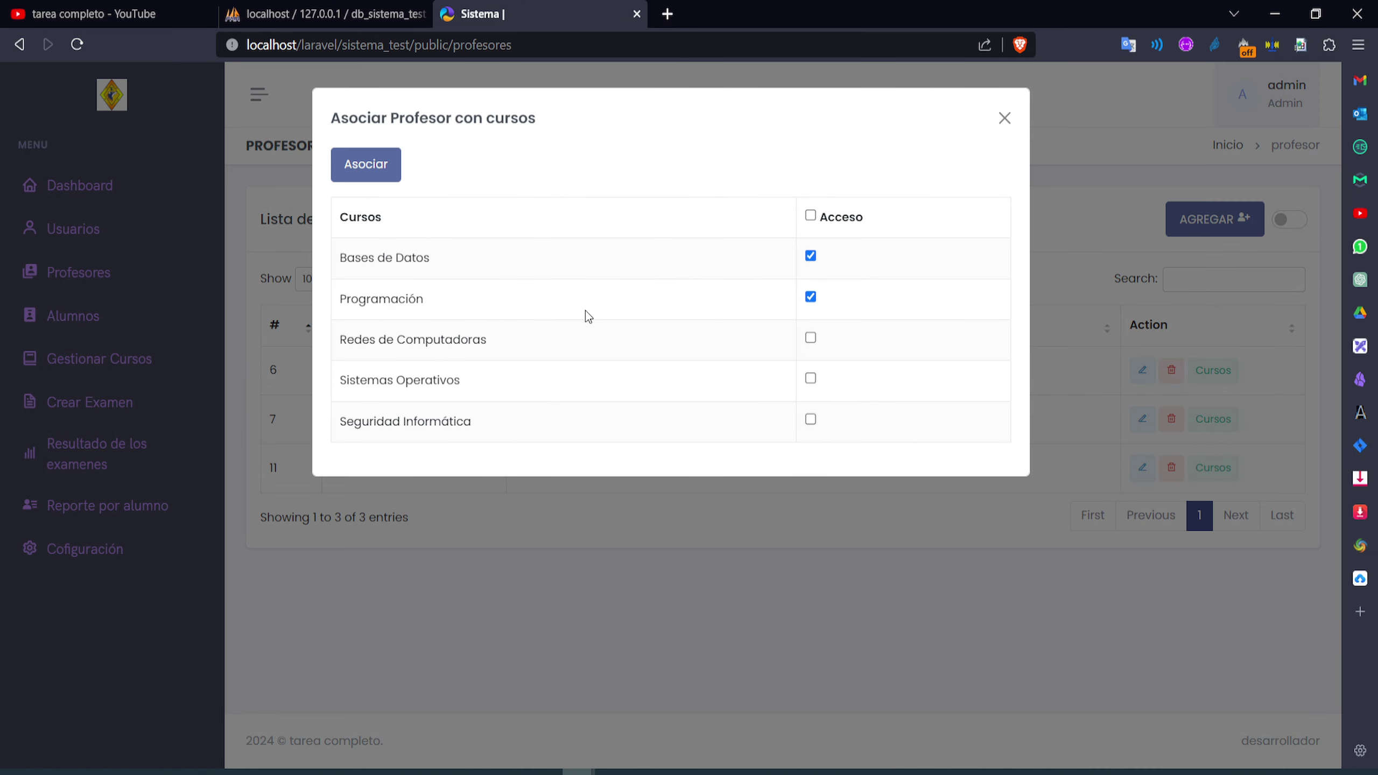
pyautogui.click(1013, 125)
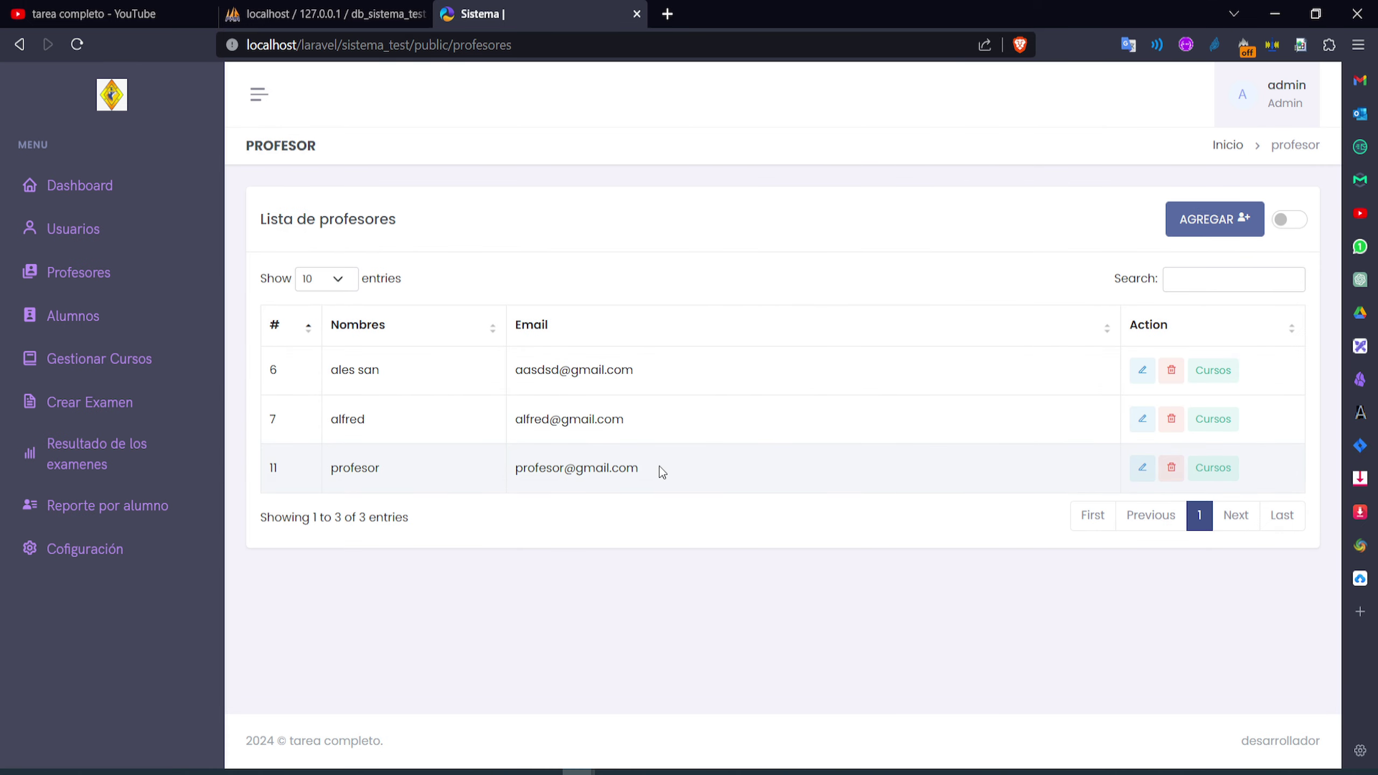
pyautogui.moveTo(662, 470); pyautogui.dragTo(519, 466)
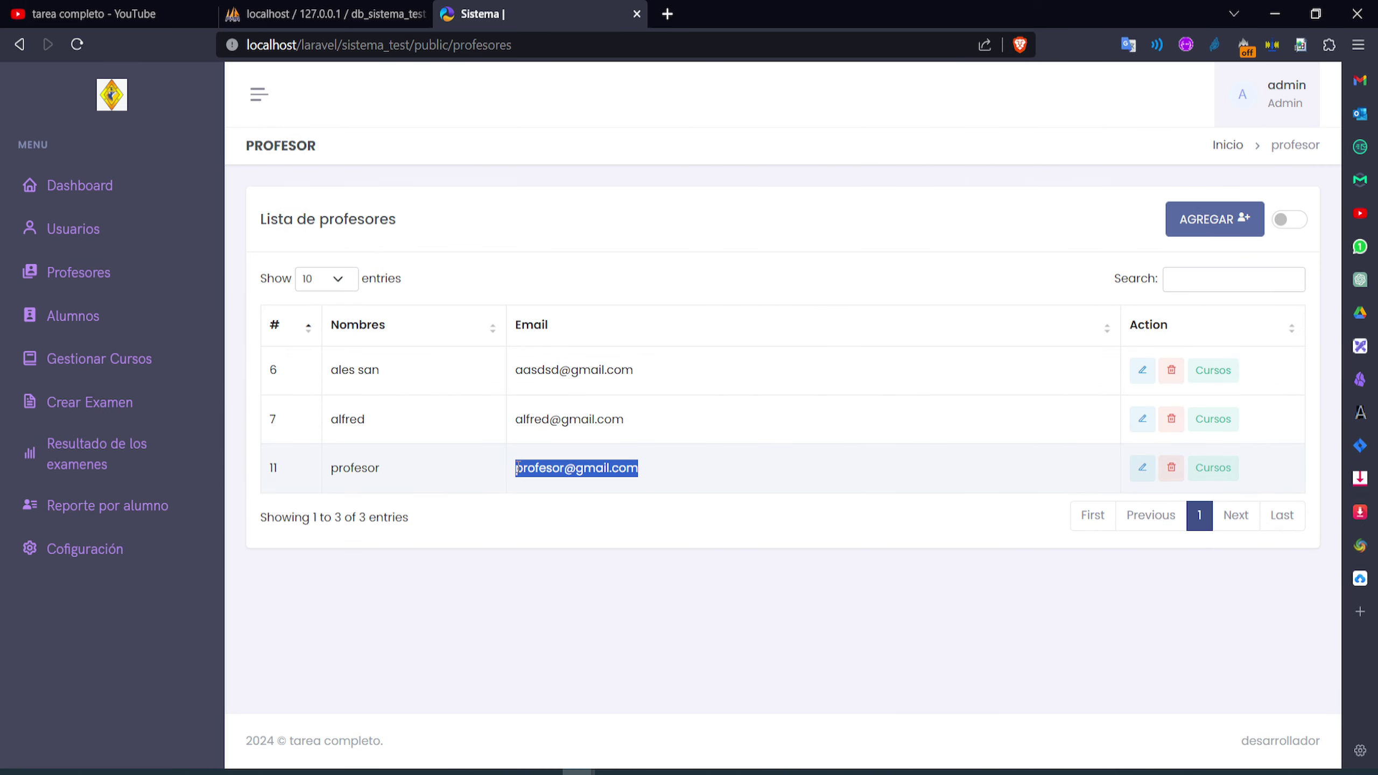
pyautogui.click(1249, 105)
# Sign out of the admin account and log in with the profesor account
pyautogui.click(1243, 200)
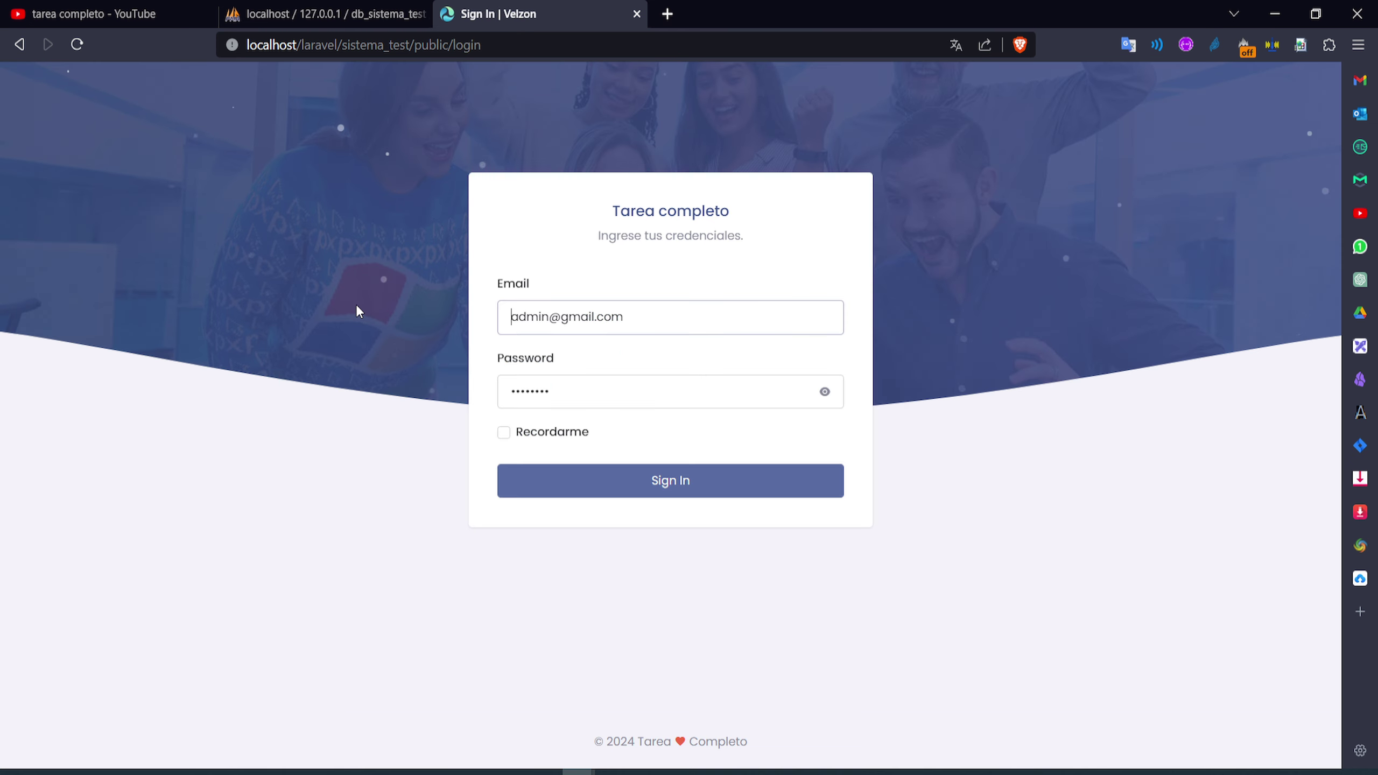
pyautogui.doubleClick(545, 318)
pyautogui.write('pro')
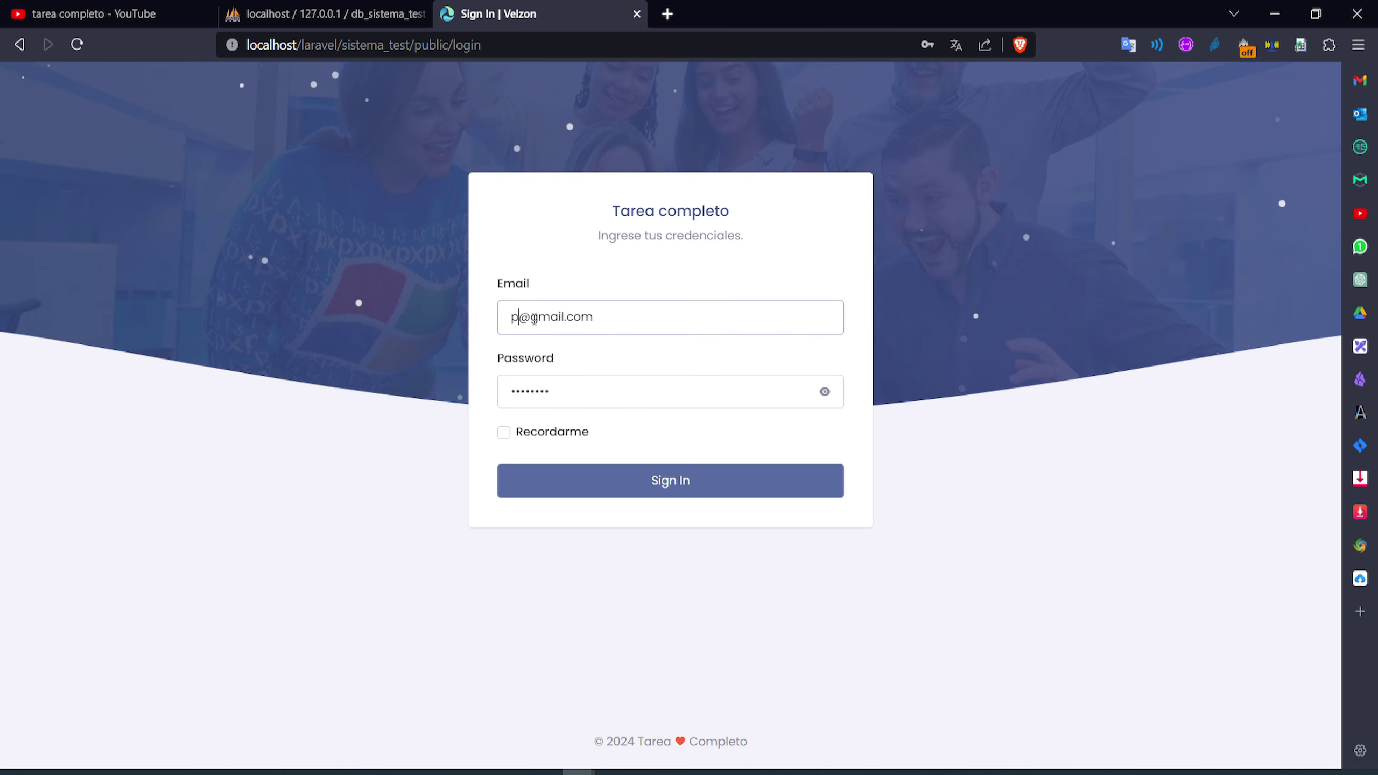
pyautogui.write('fesor')
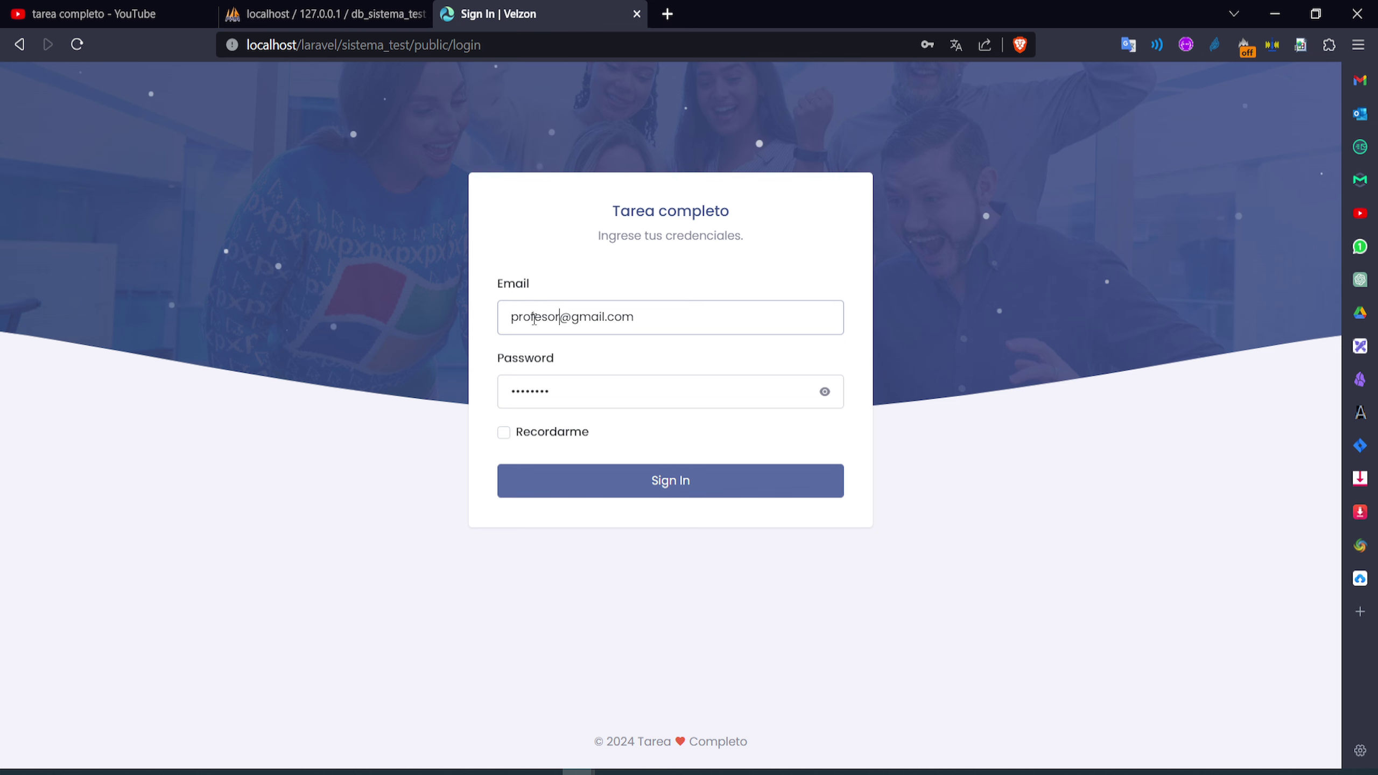
pyautogui.press('Return')
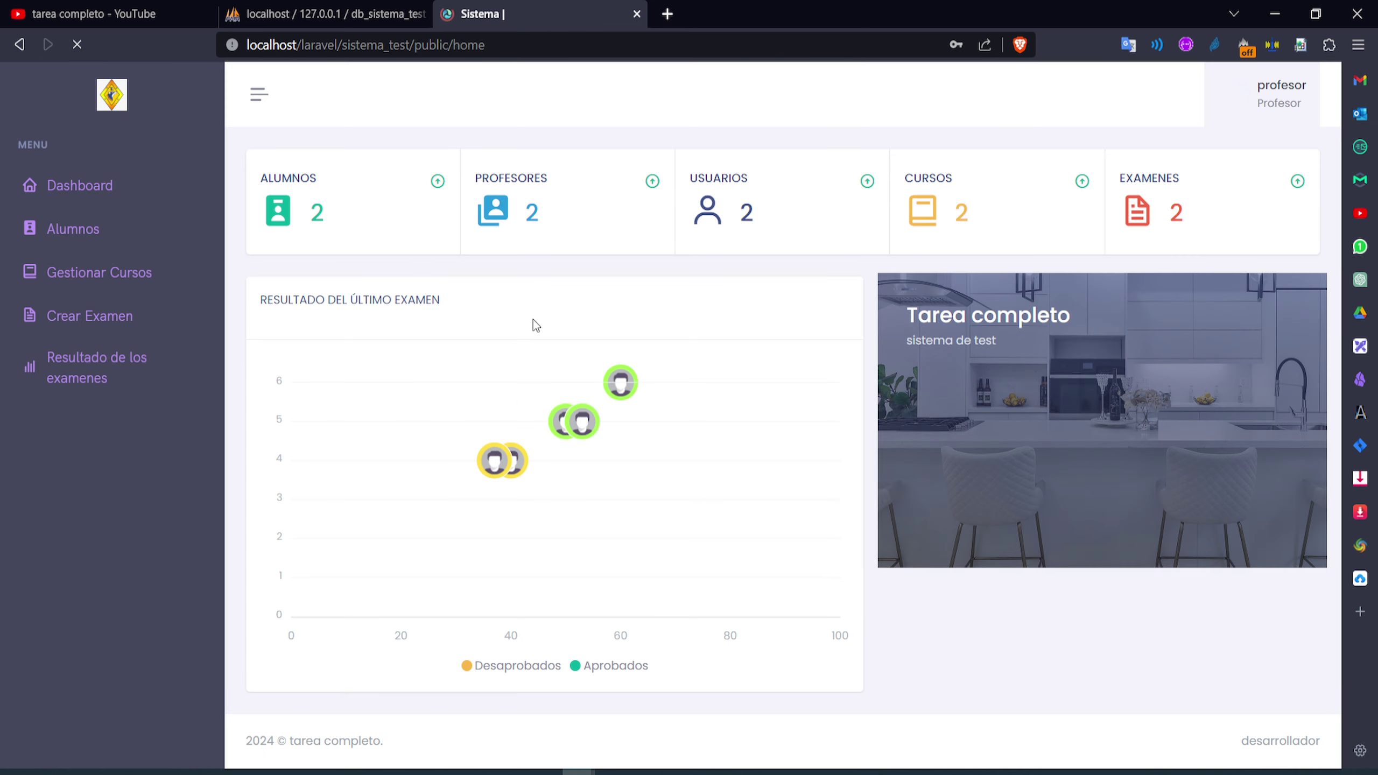
# Review the professor's two courses, Bases de Datos and Programación, then sign out
pyautogui.click(126, 278)
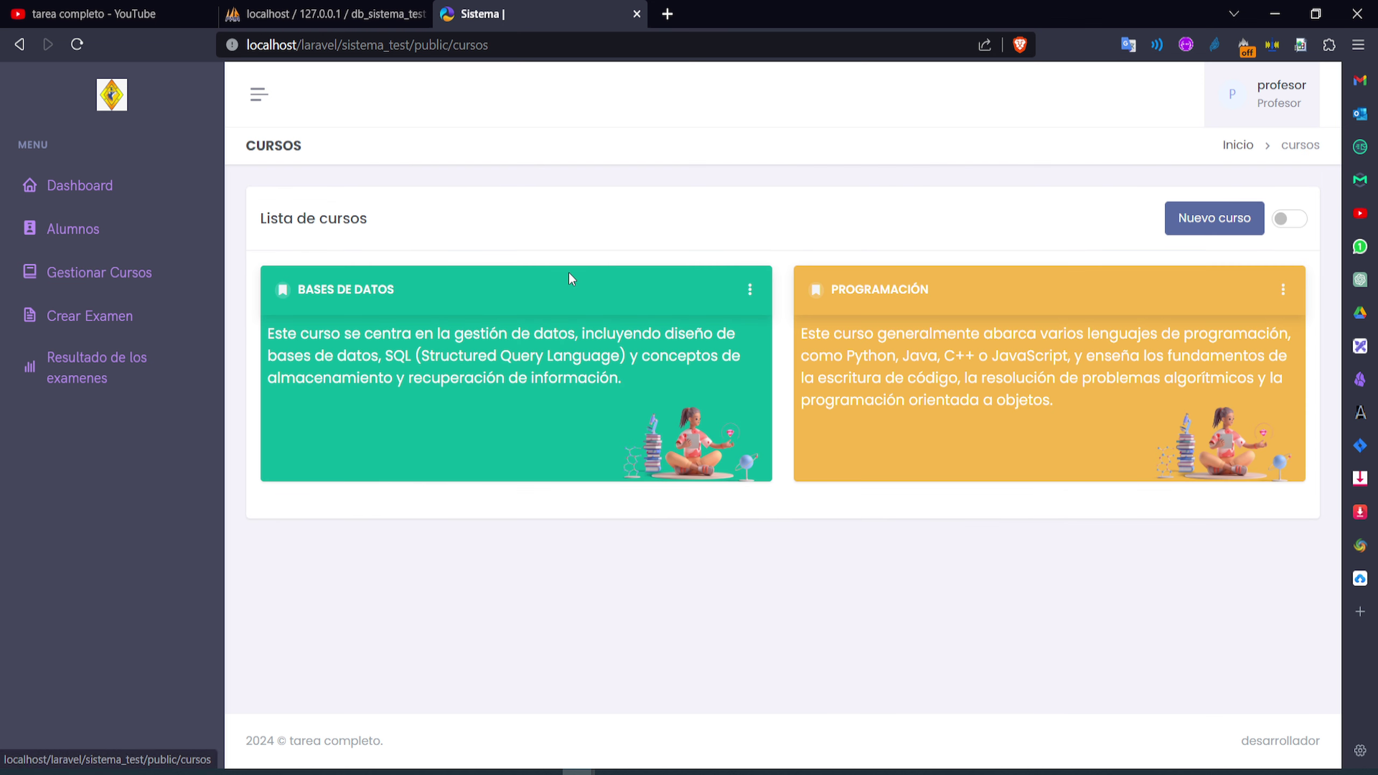
pyautogui.moveTo(402, 296); pyautogui.dragTo(297, 289)
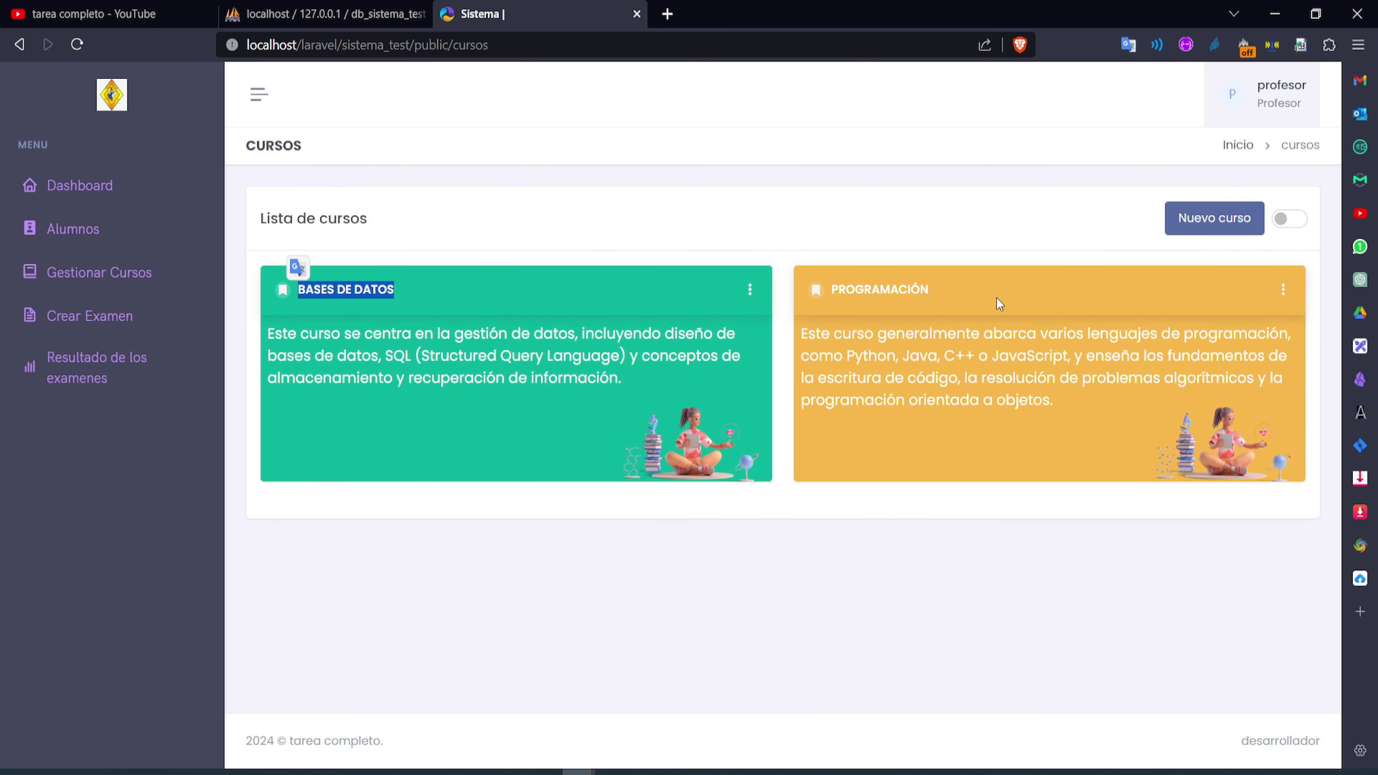
pyautogui.moveTo(998, 302); pyautogui.dragTo(830, 291)
pyautogui.click(1240, 107)
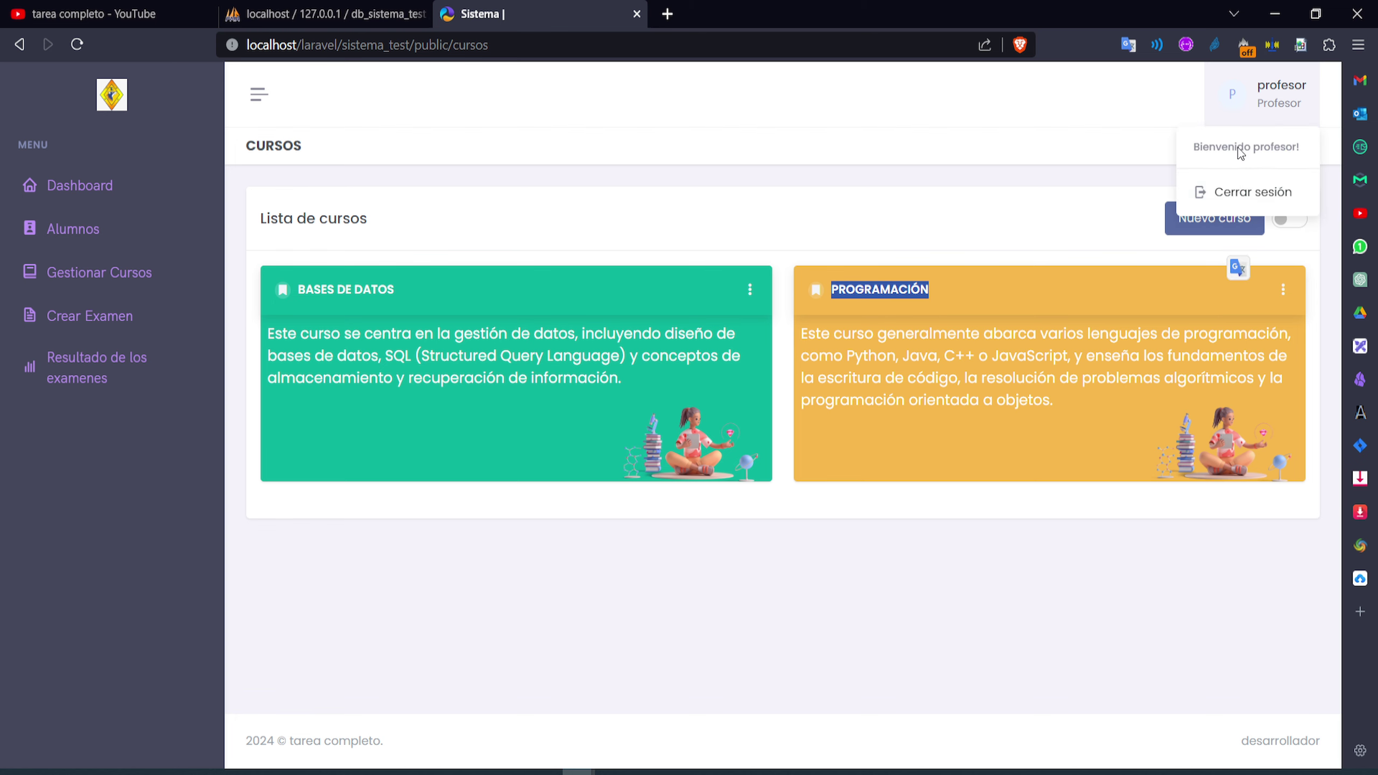
pyautogui.click(1230, 191)
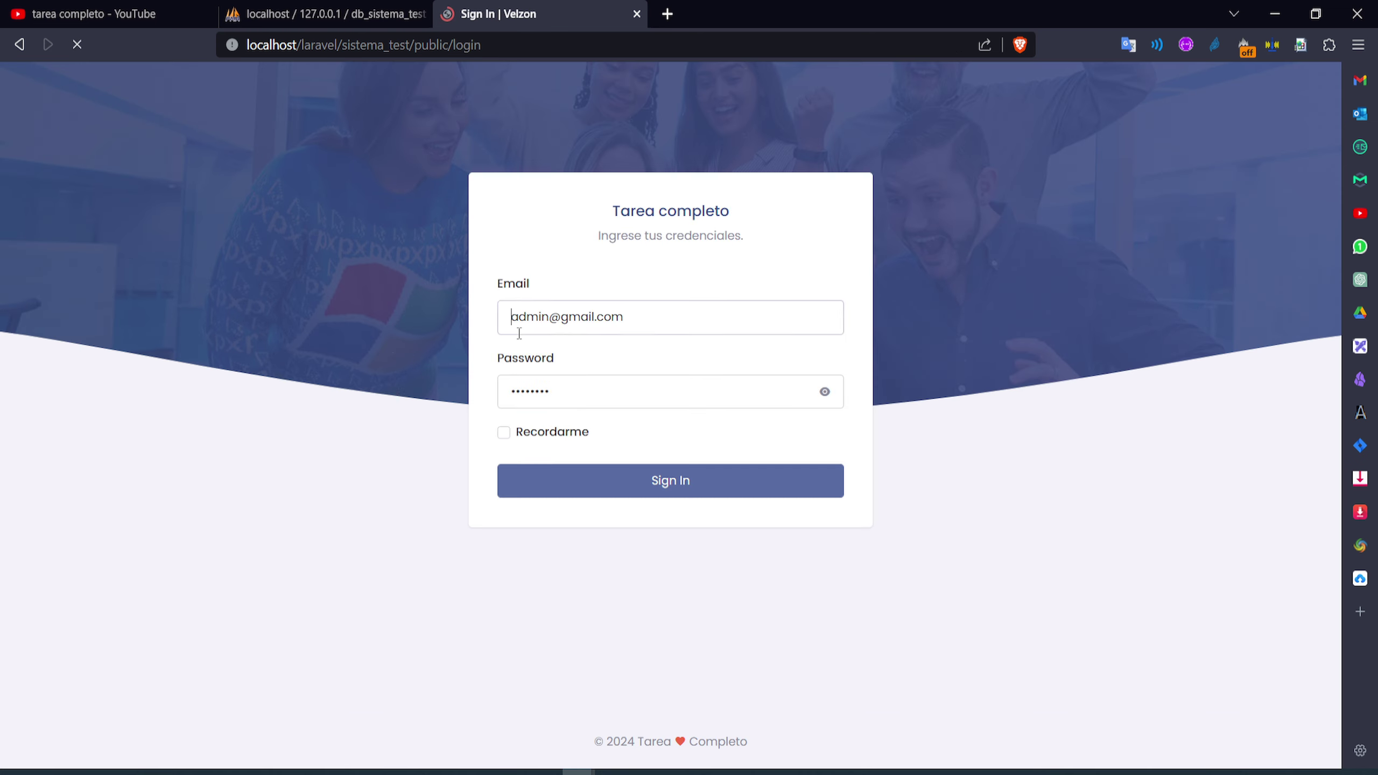
# Sign back in as admin and associate Seguridad Informática with professor 11
pyautogui.click(570, 483)
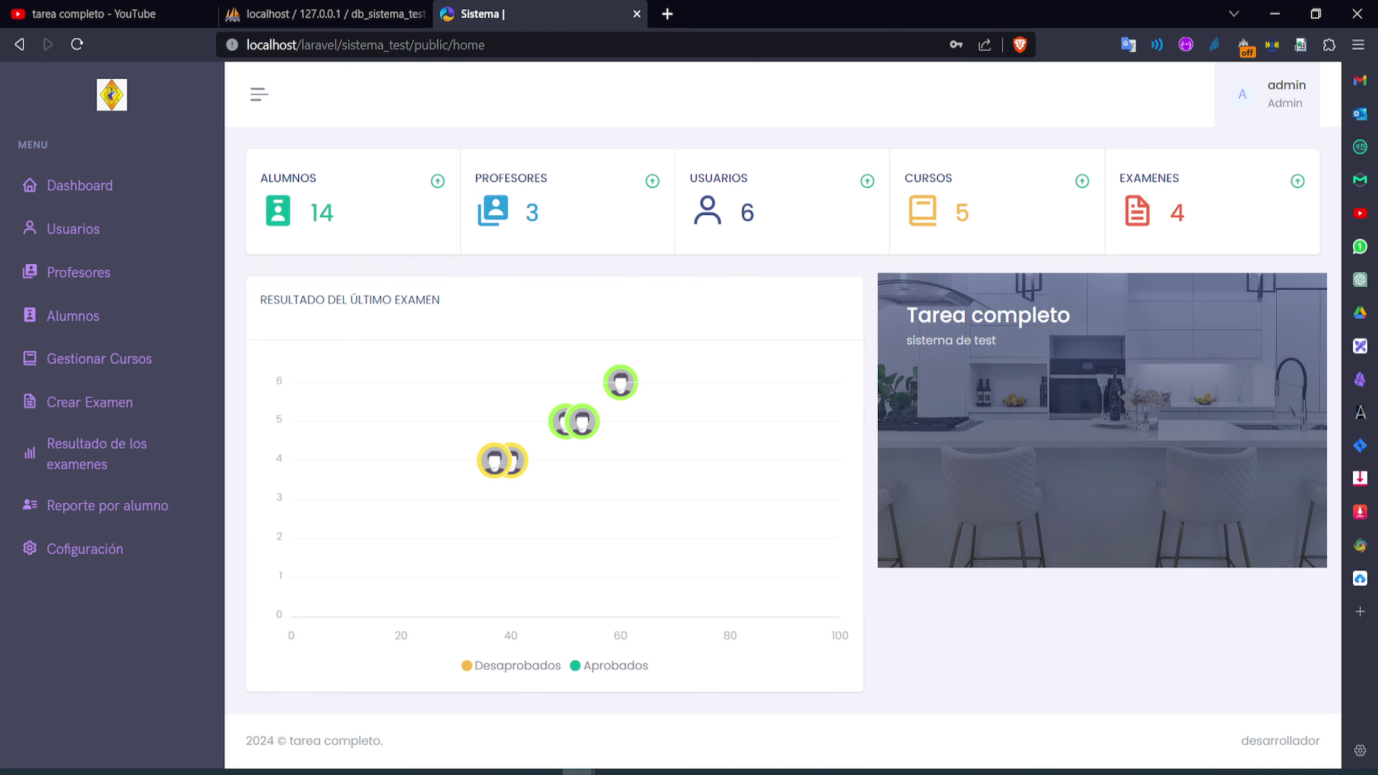
pyautogui.click(105, 364)
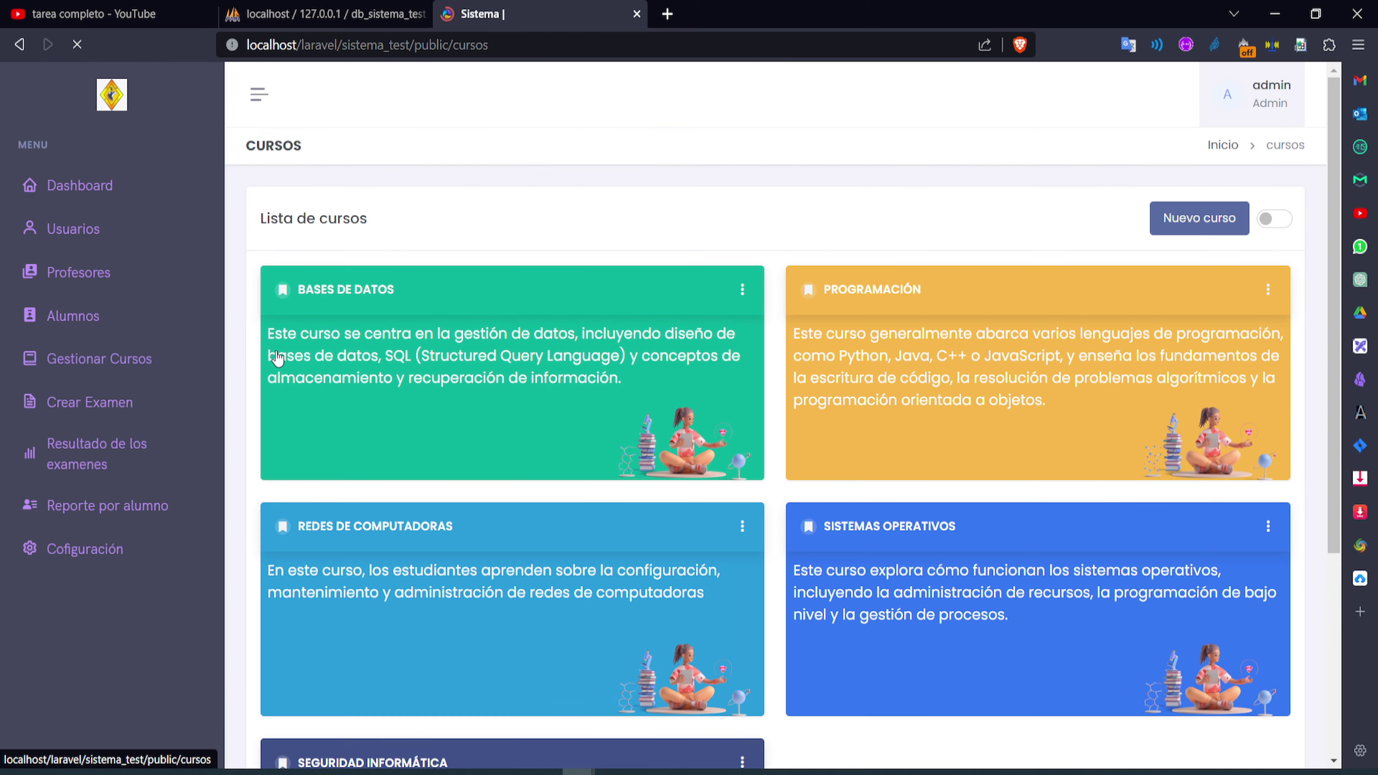
pyautogui.click(87, 273)
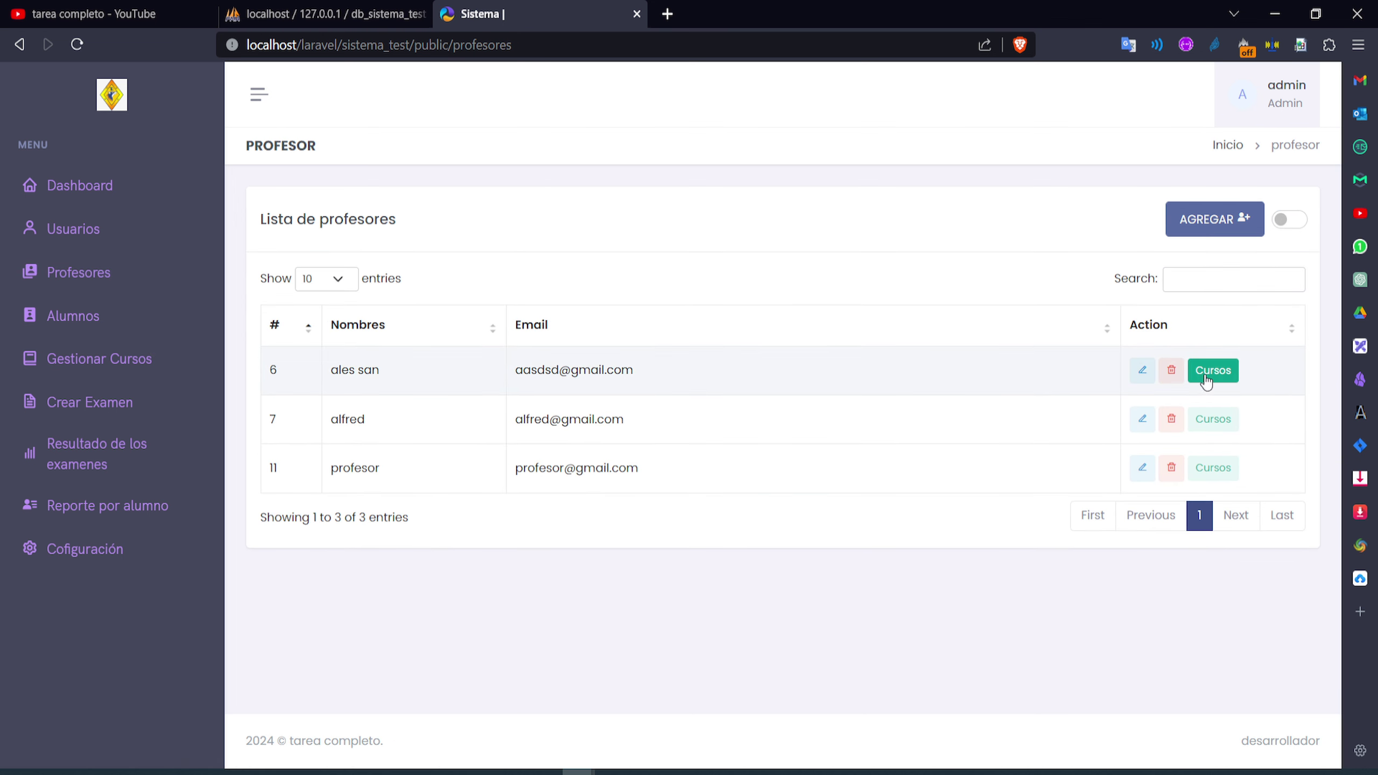
pyautogui.click(1213, 468)
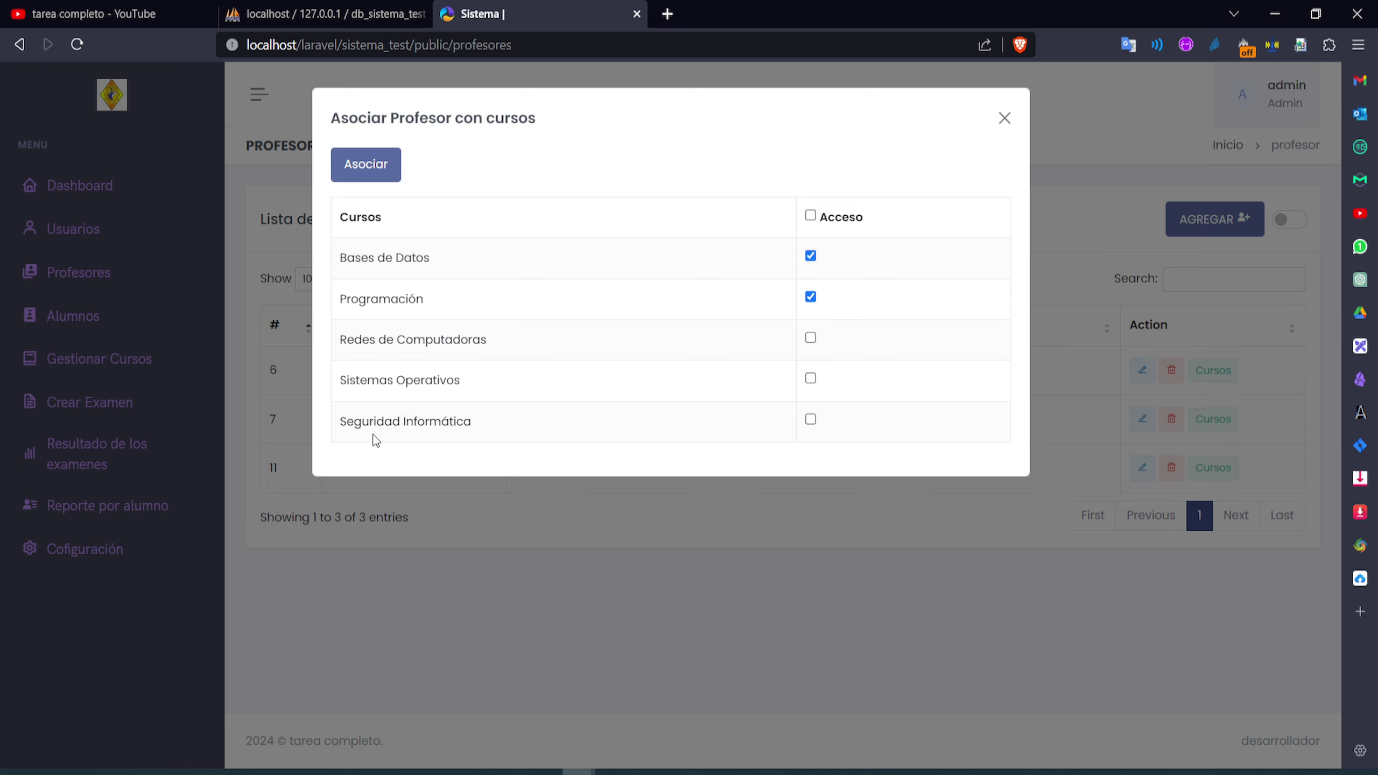
pyautogui.click(811, 421)
pyautogui.click(350, 166)
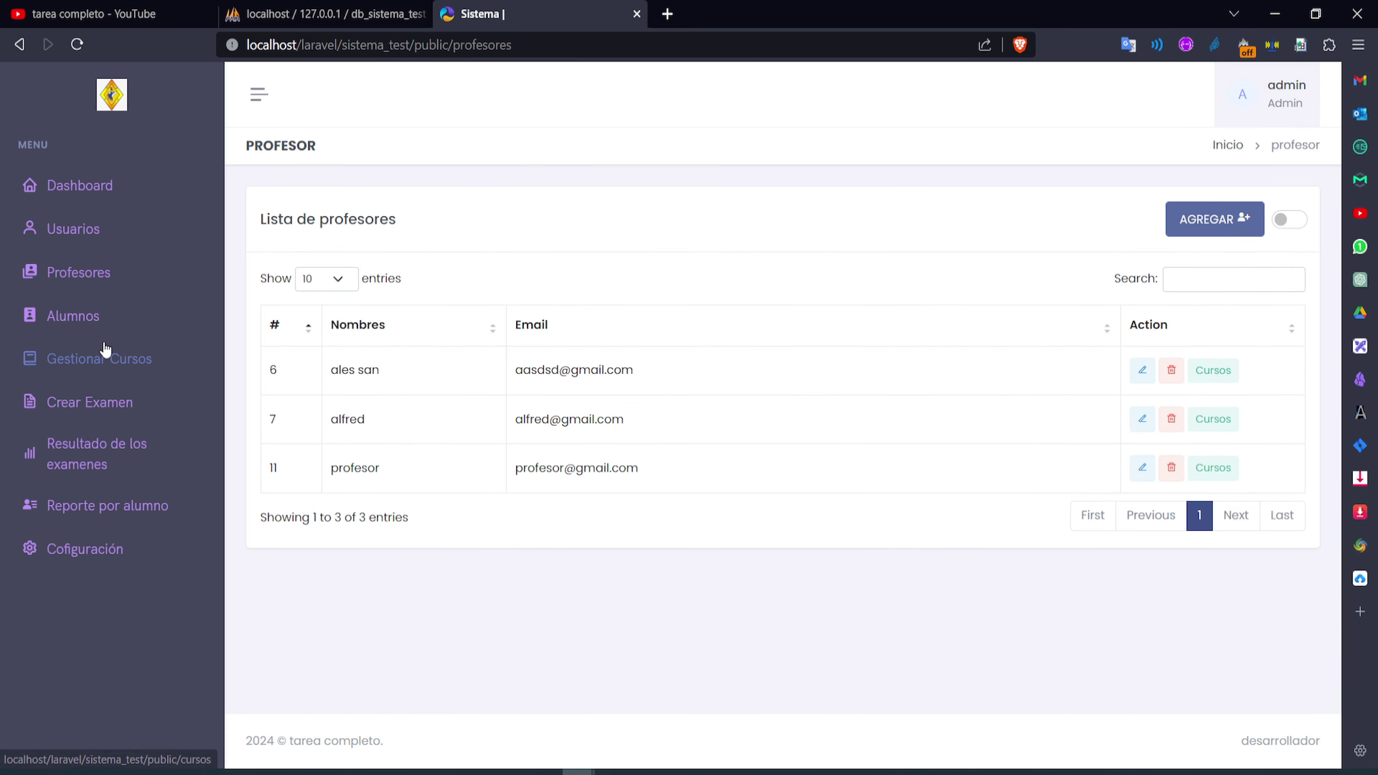
# Review the admin Gestionar Cursos page listing all five courses
pyautogui.click(91, 288)
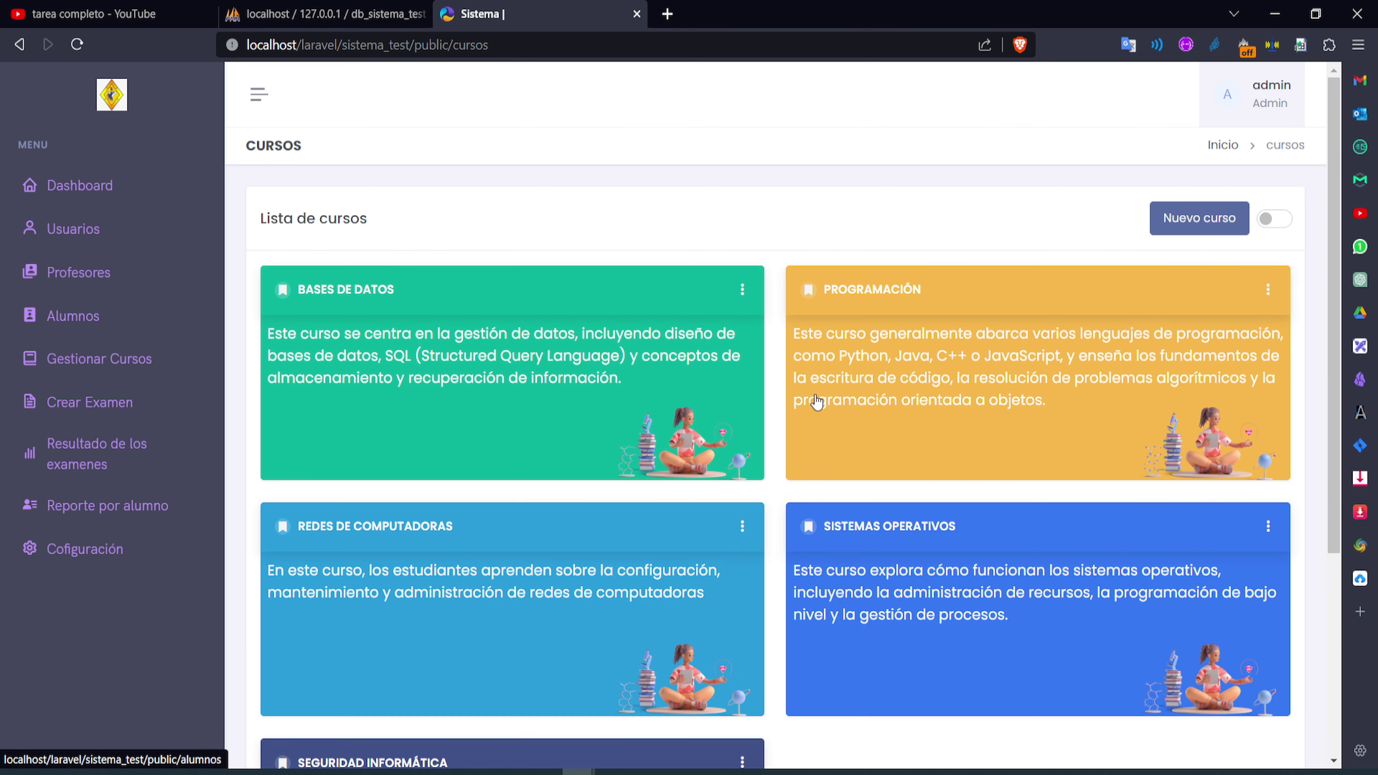
pyautogui.scroll(-3, 830, 413)
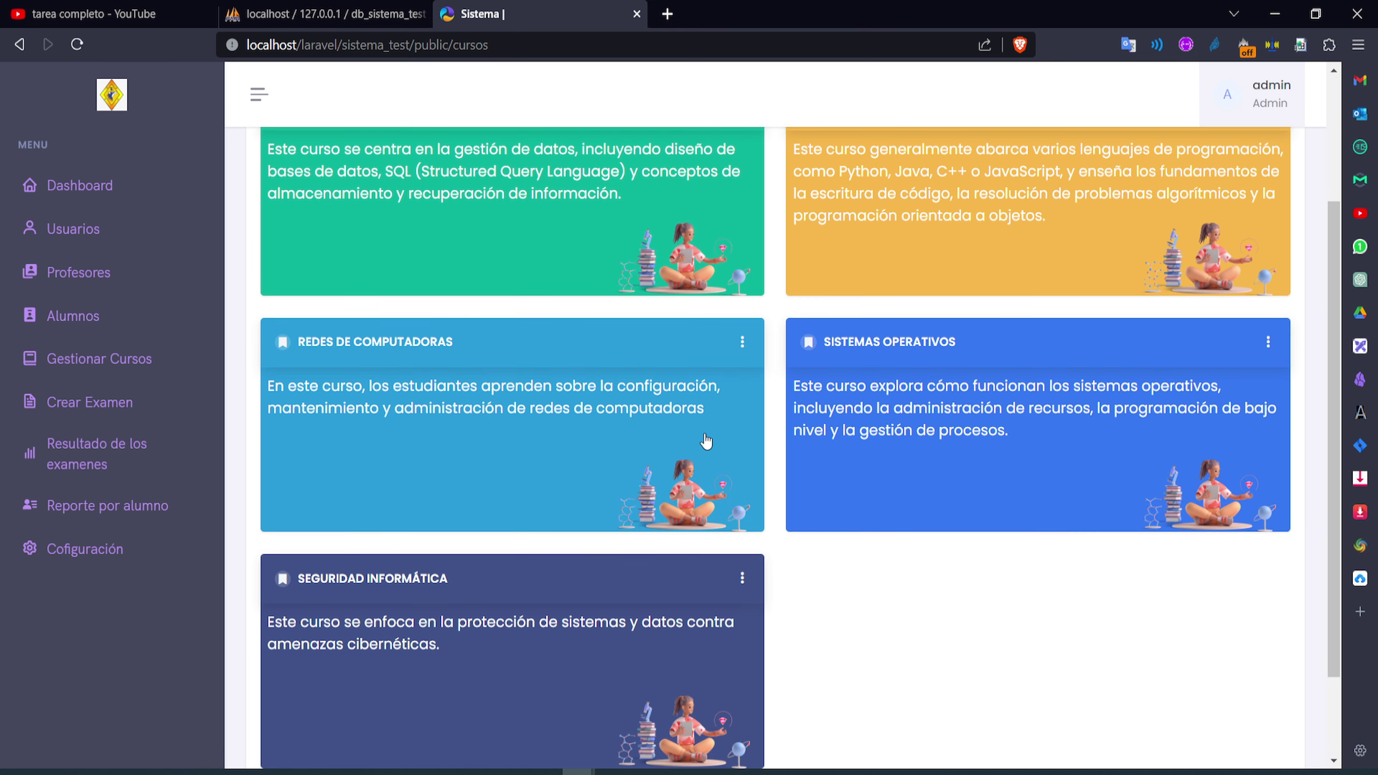
pyautogui.scroll(-2, 670, 472)
pyautogui.scroll(4, 660, 471)
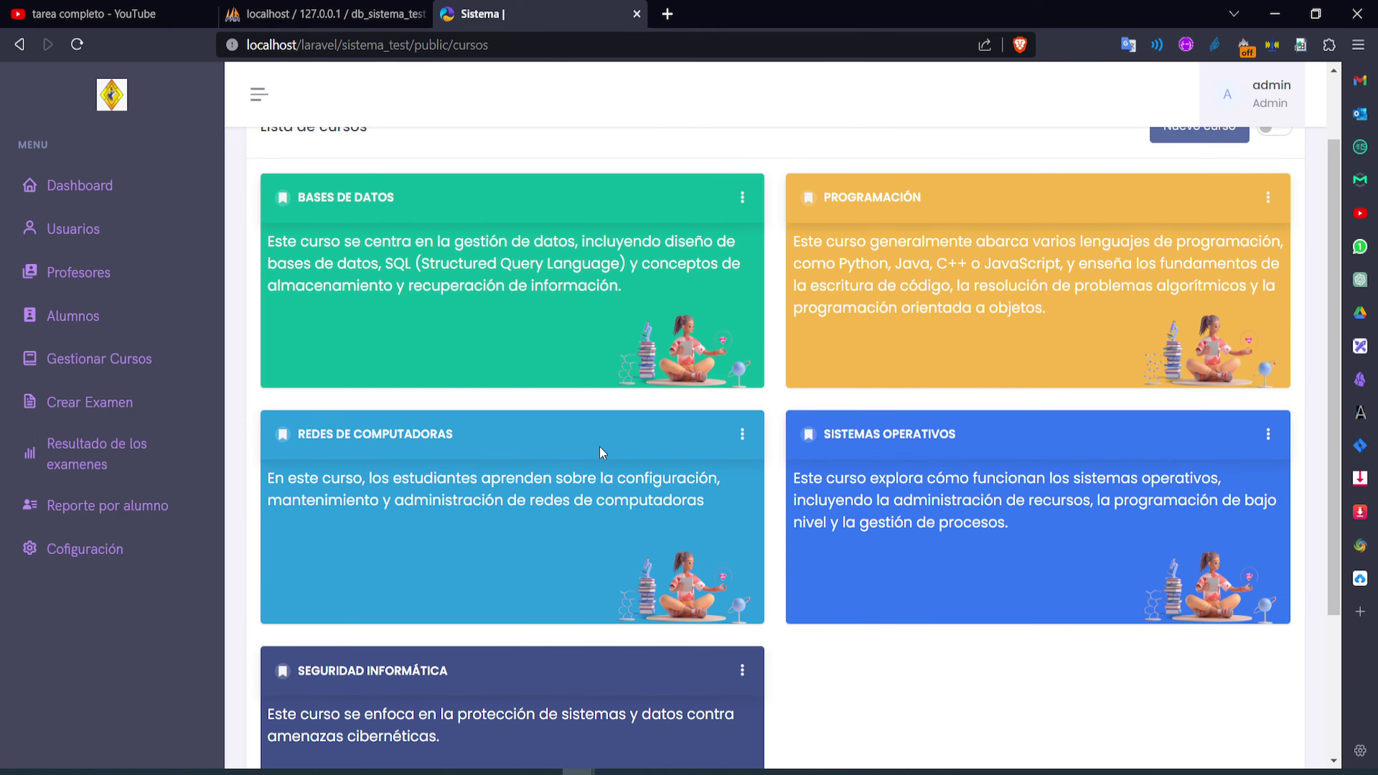
# On page 2 of Alumnos, add a surname to student 23's name and save
pyautogui.click(112, 318)
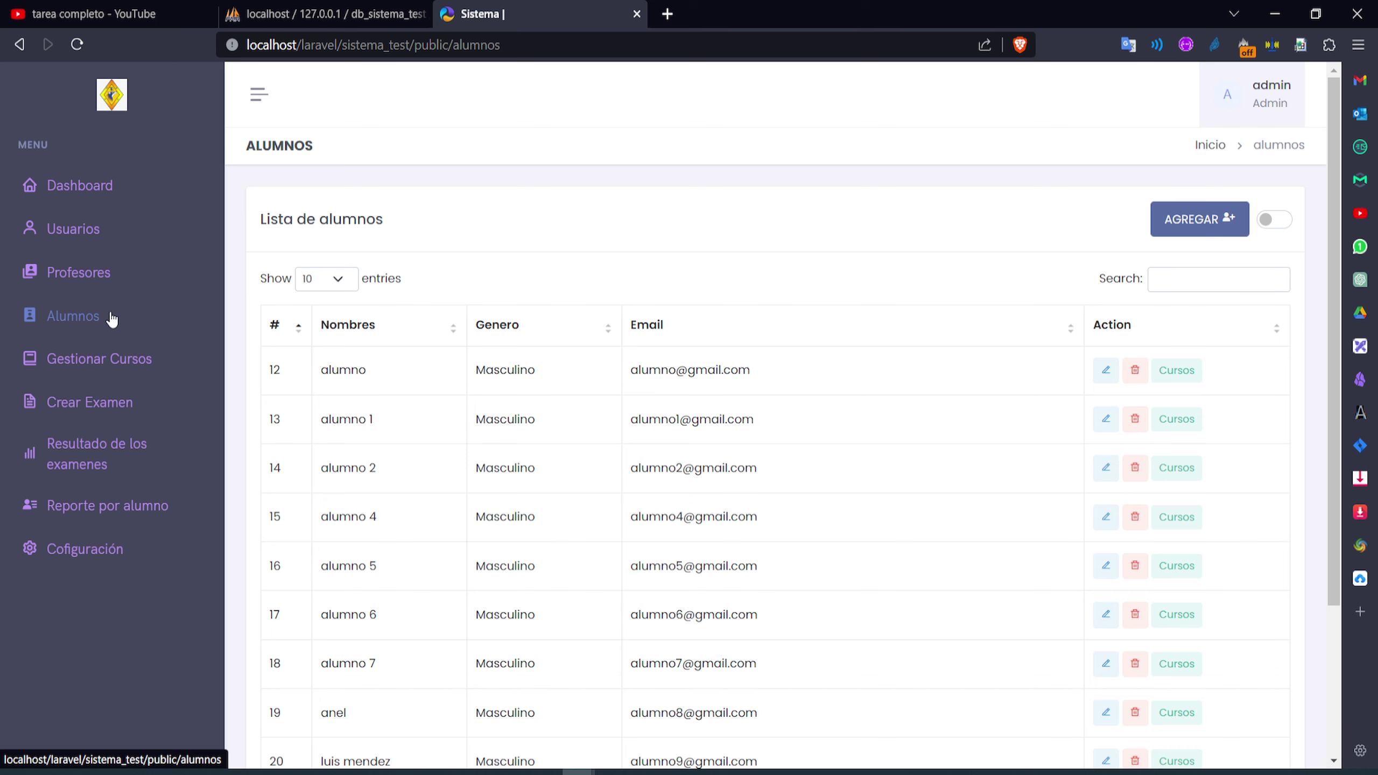
pyautogui.scroll(-4, 728, 433)
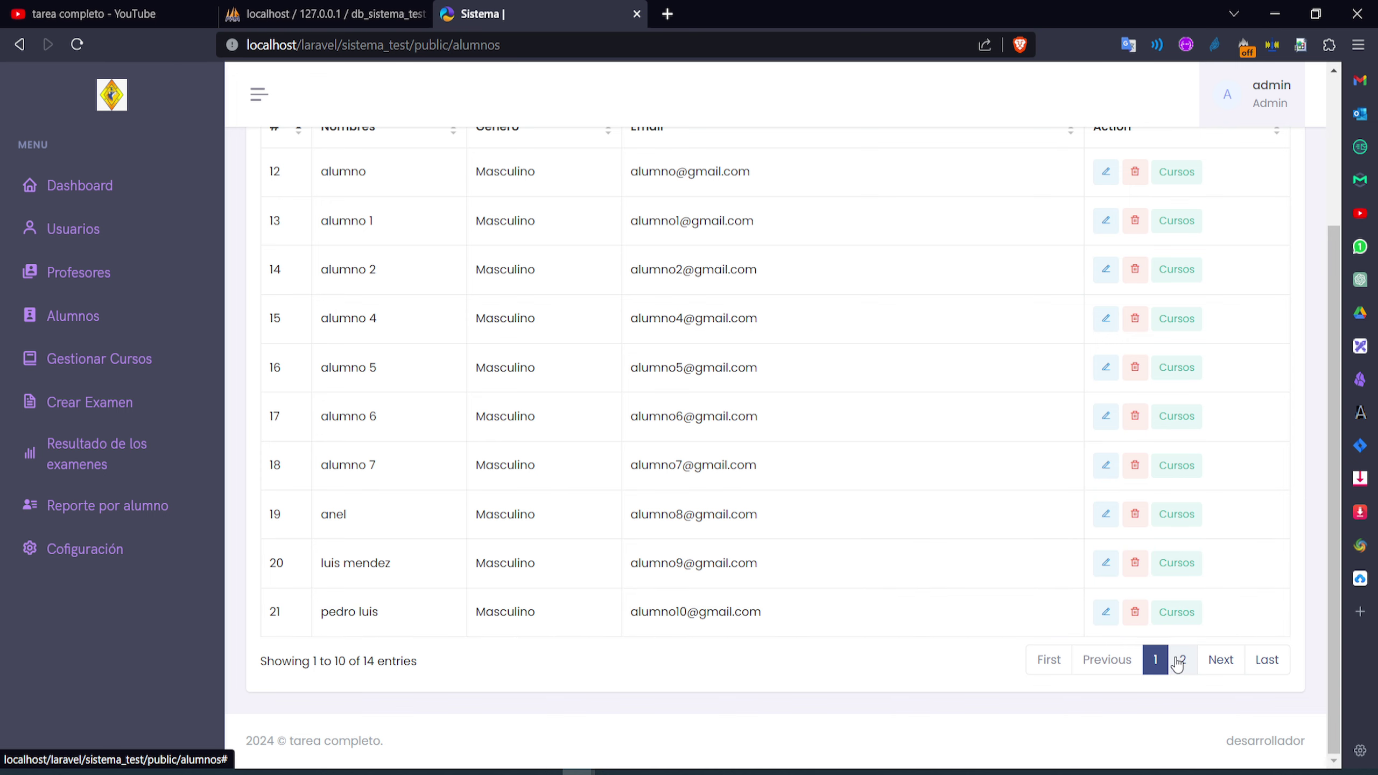
pyautogui.click(1183, 660)
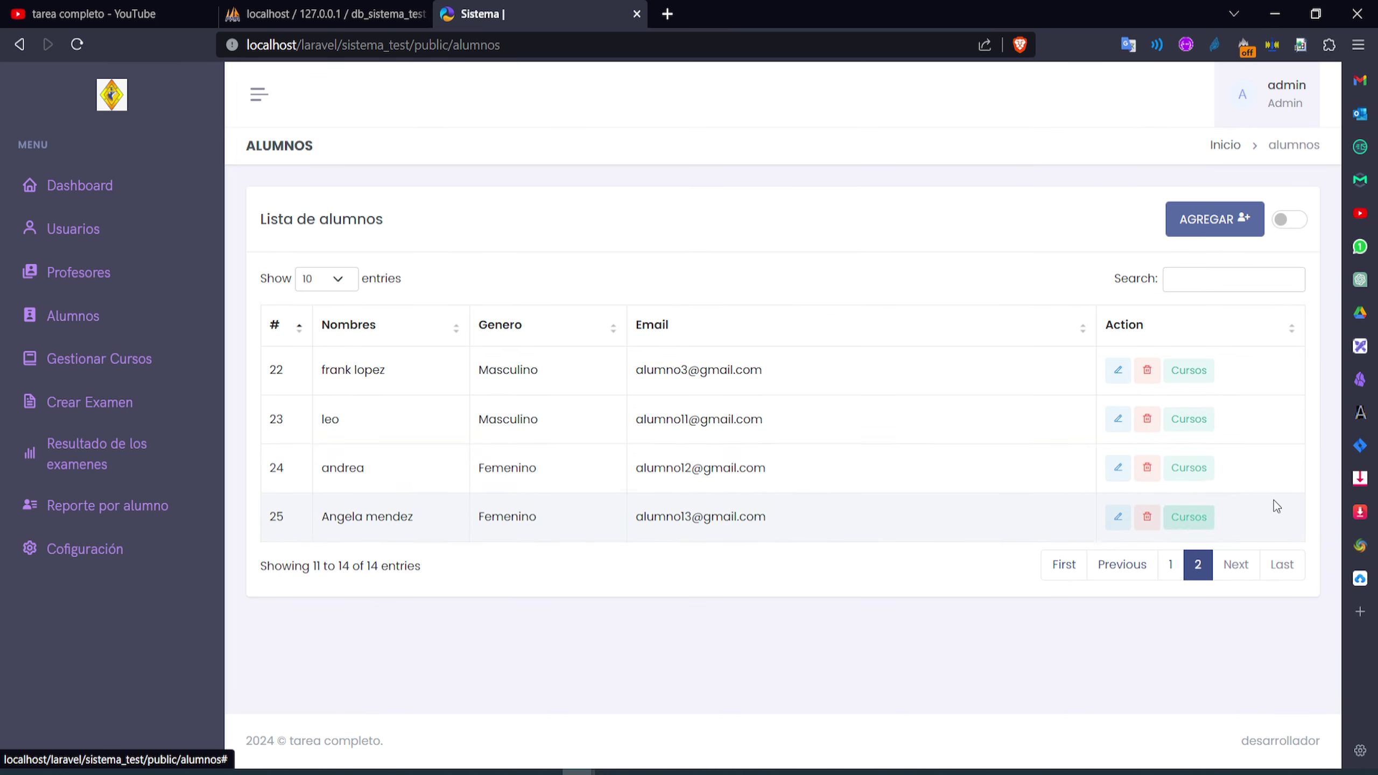
pyautogui.click(1112, 423)
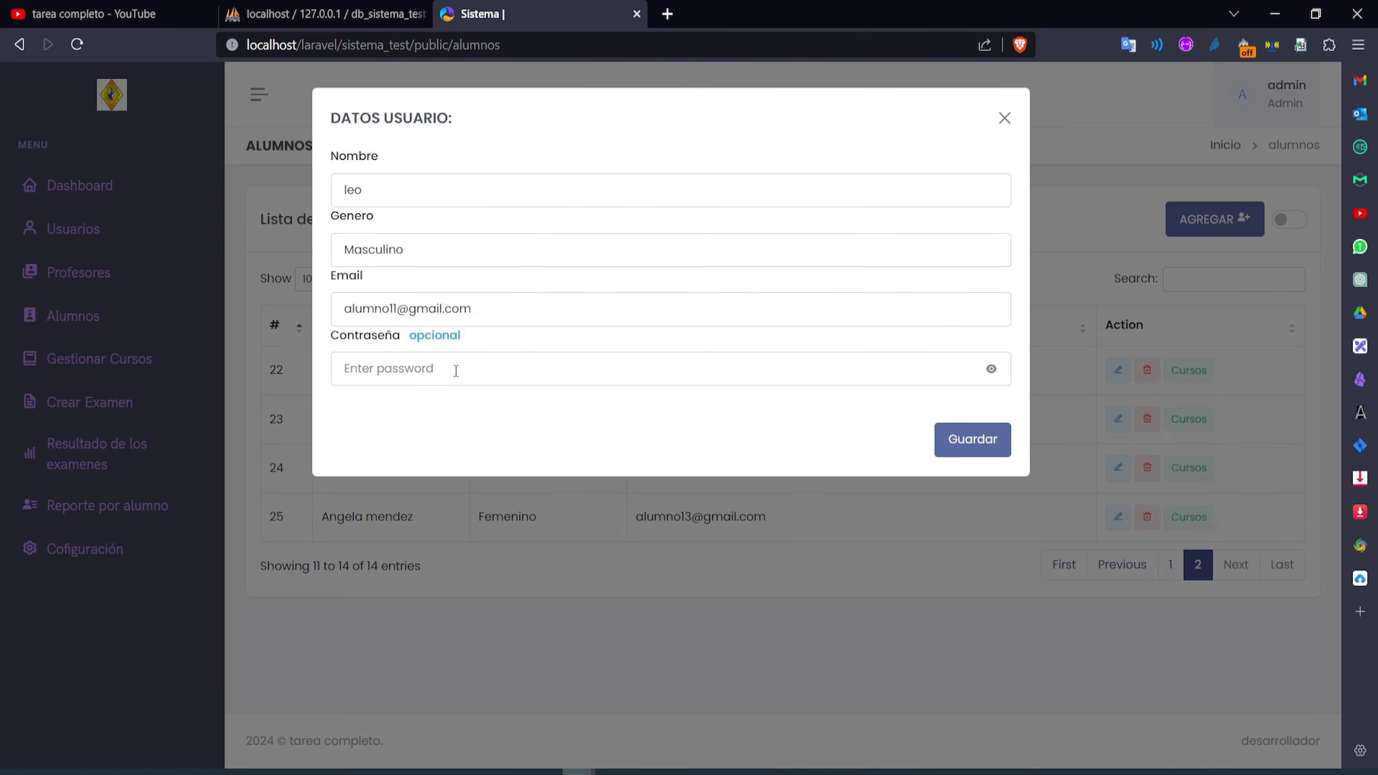
pyautogui.click(396, 200)
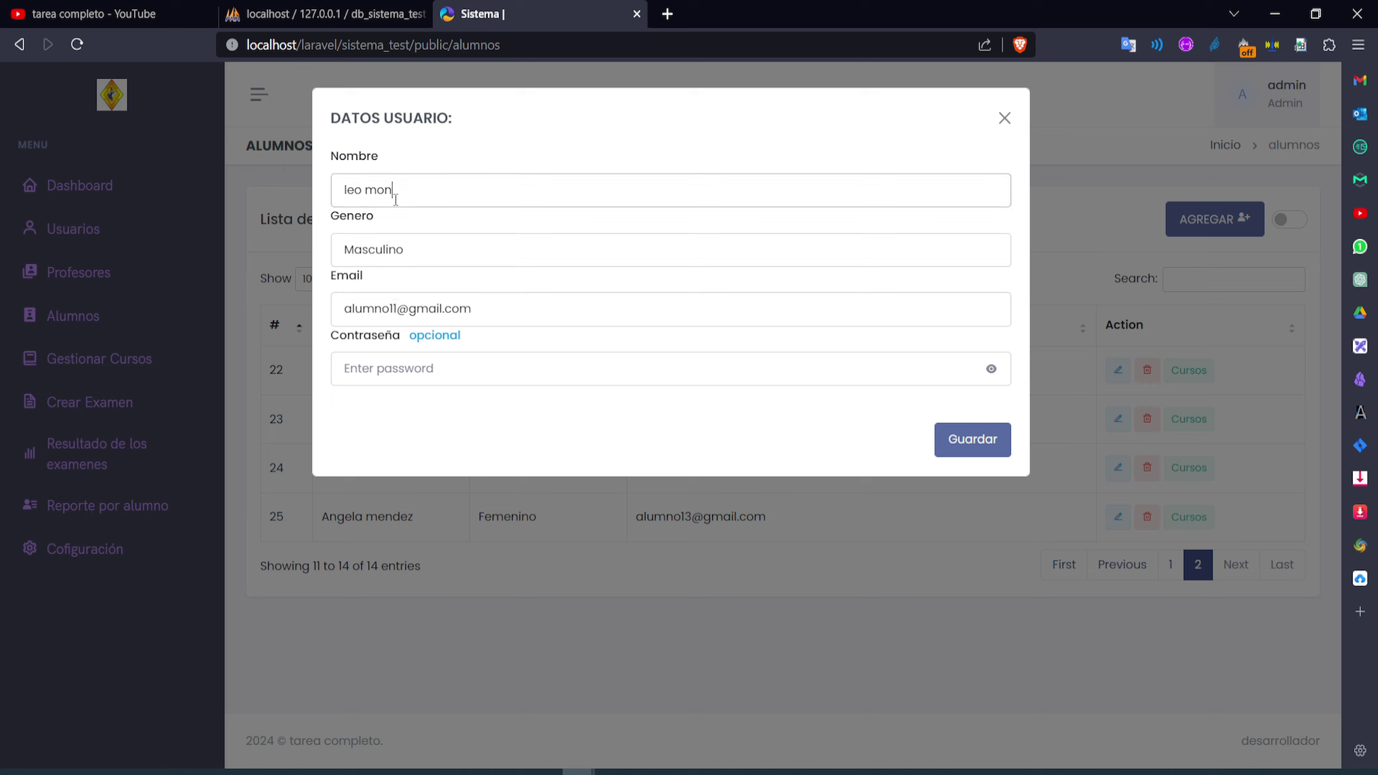
pyautogui.click(958, 443)
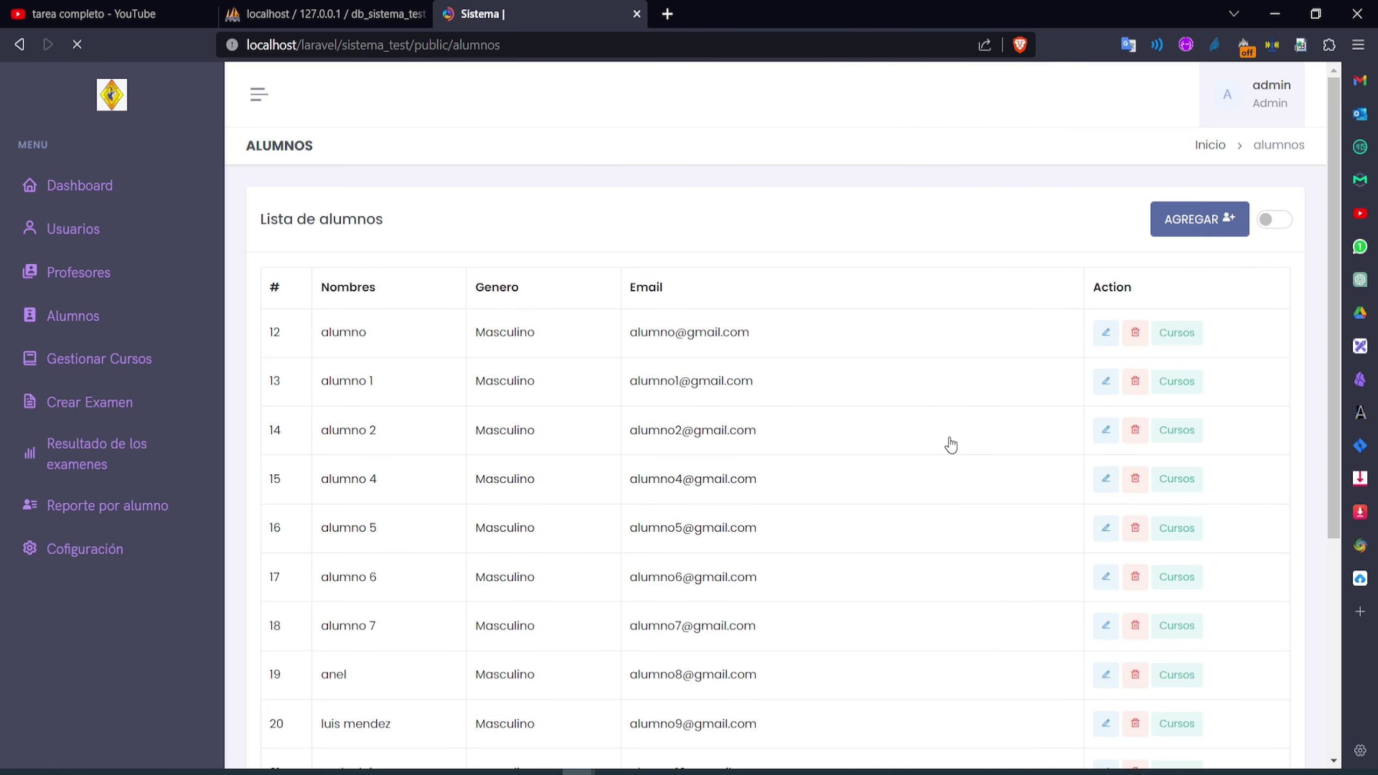
# On Alumnos page 2, check the current course access of students 23, 22 and 24
pyautogui.scroll(-3, 814, 507)
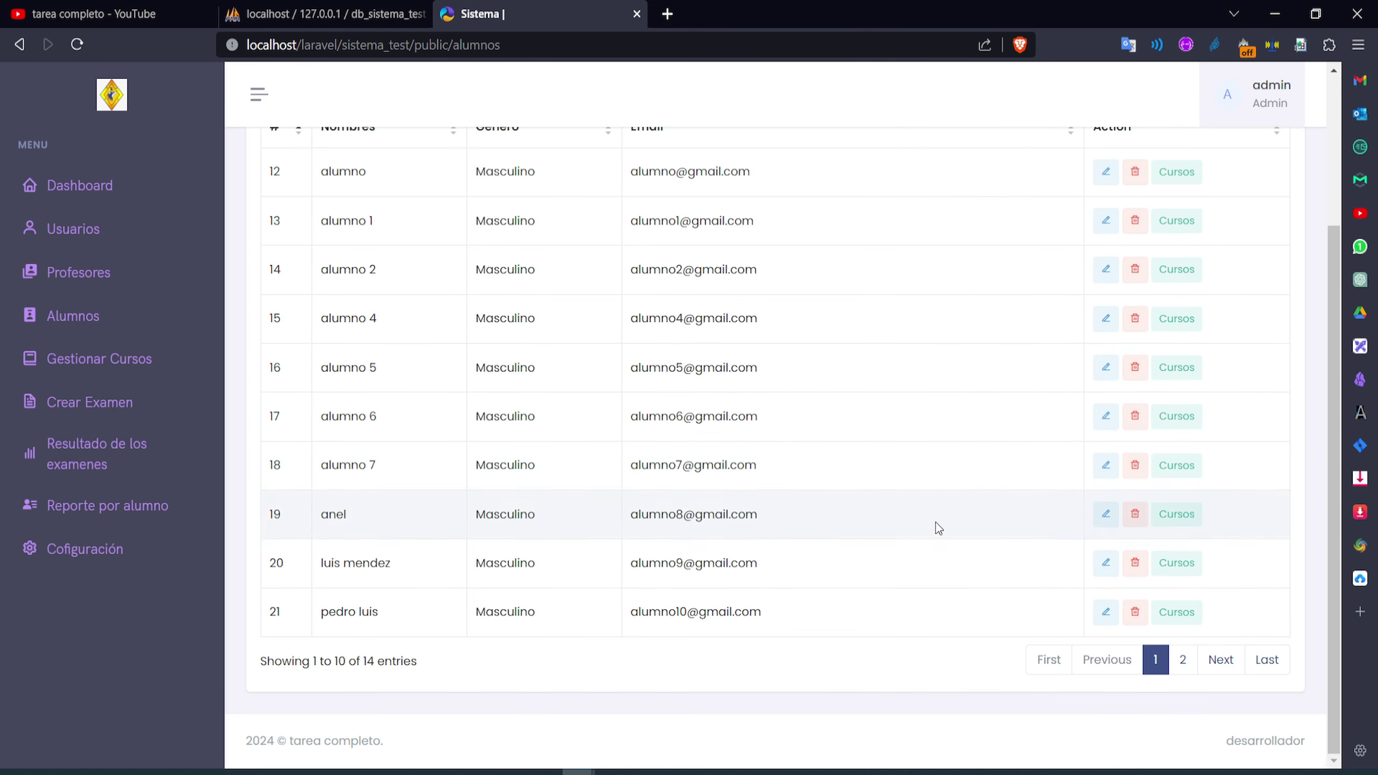
pyautogui.click(1183, 661)
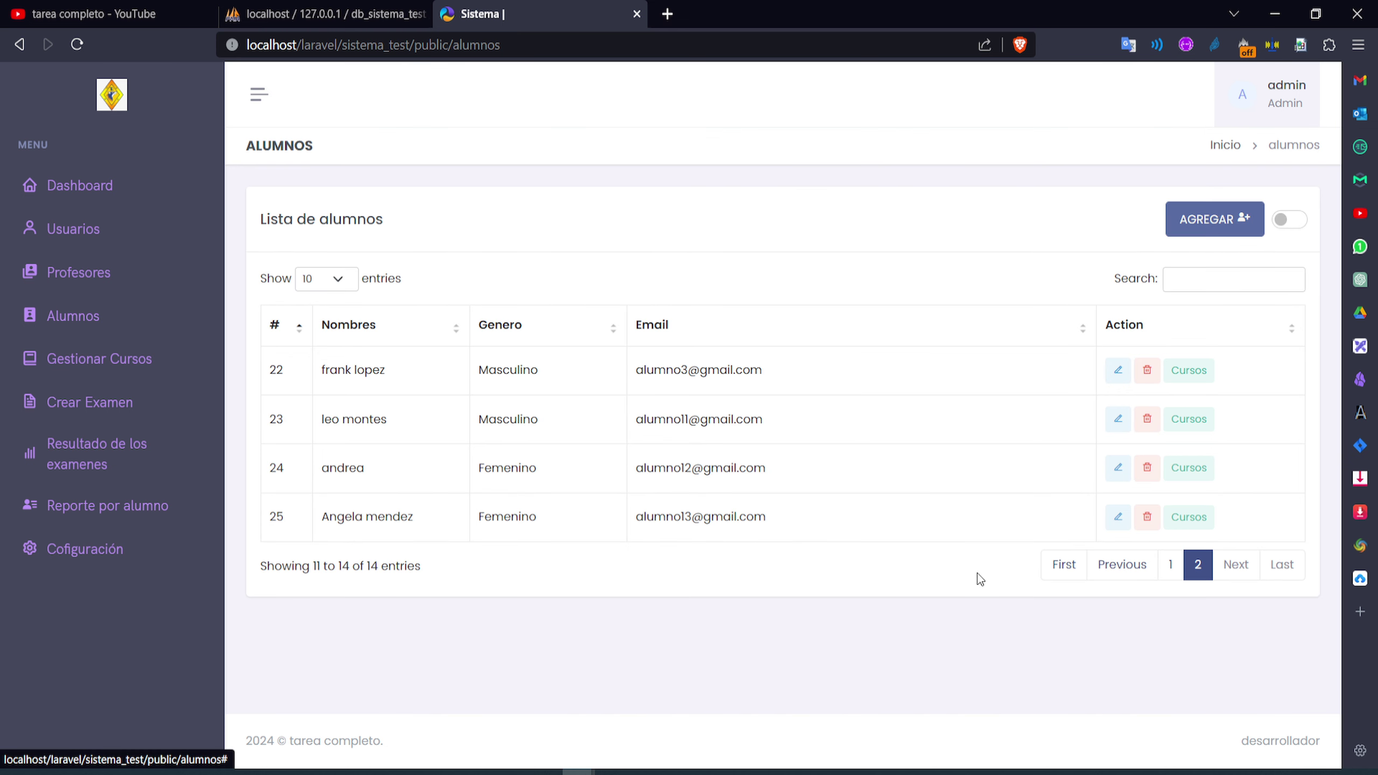
pyautogui.moveTo(391, 421); pyautogui.dragTo(320, 422)
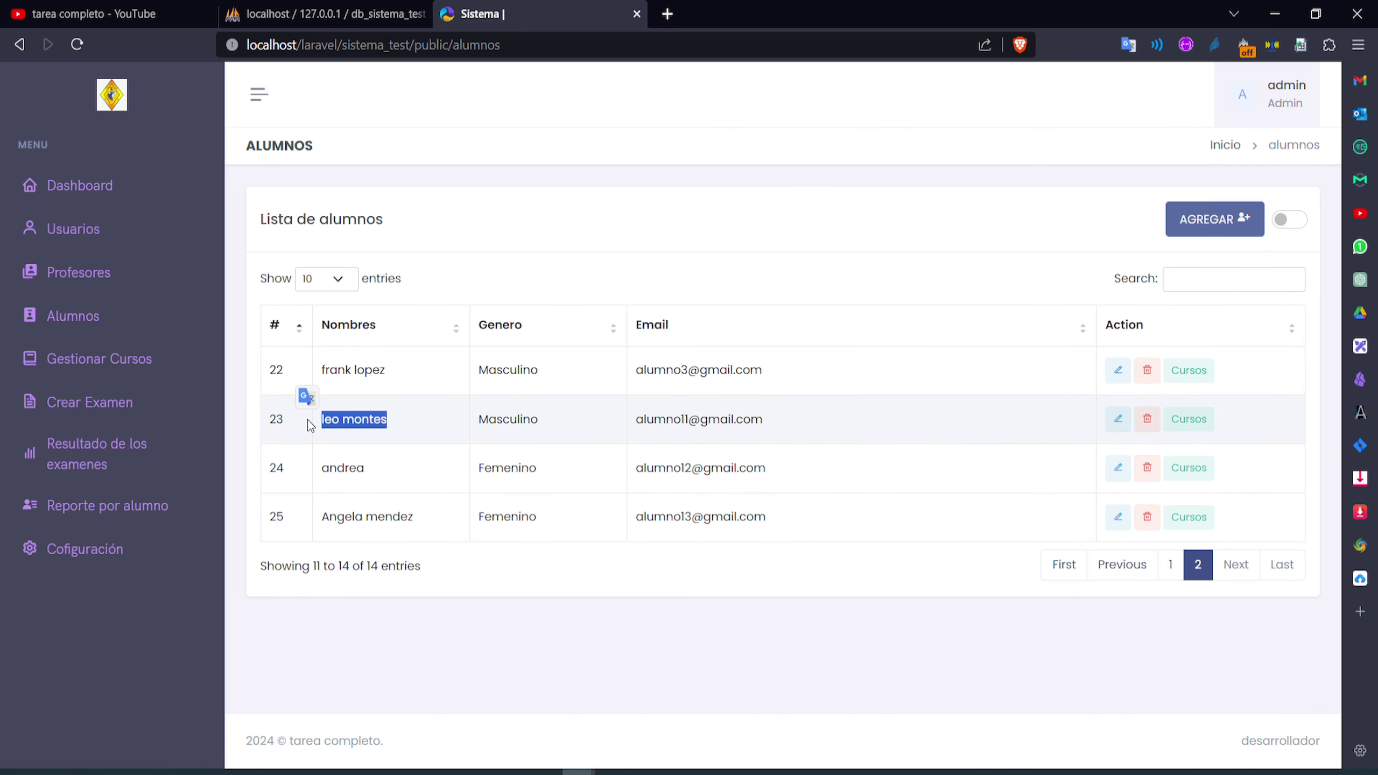
pyautogui.click(1203, 417)
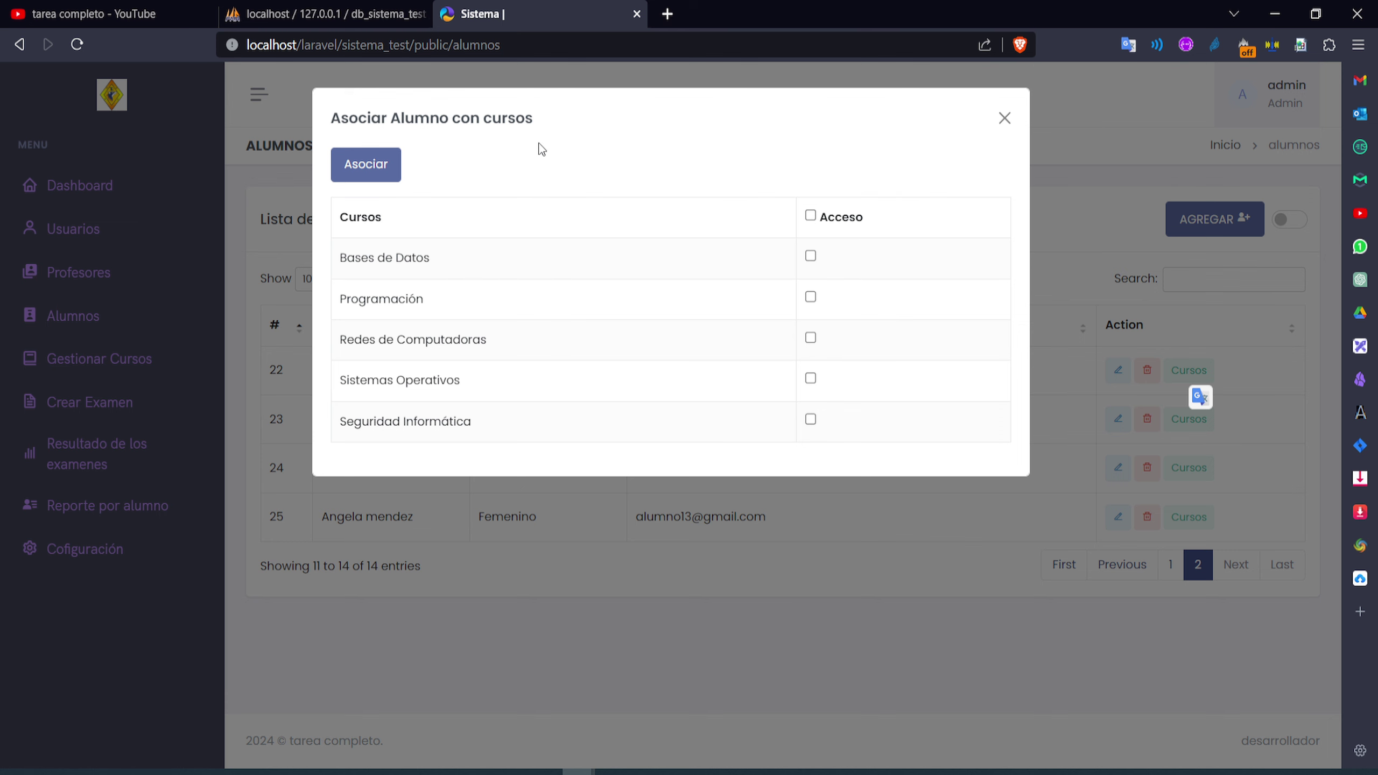
pyautogui.click(1004, 118)
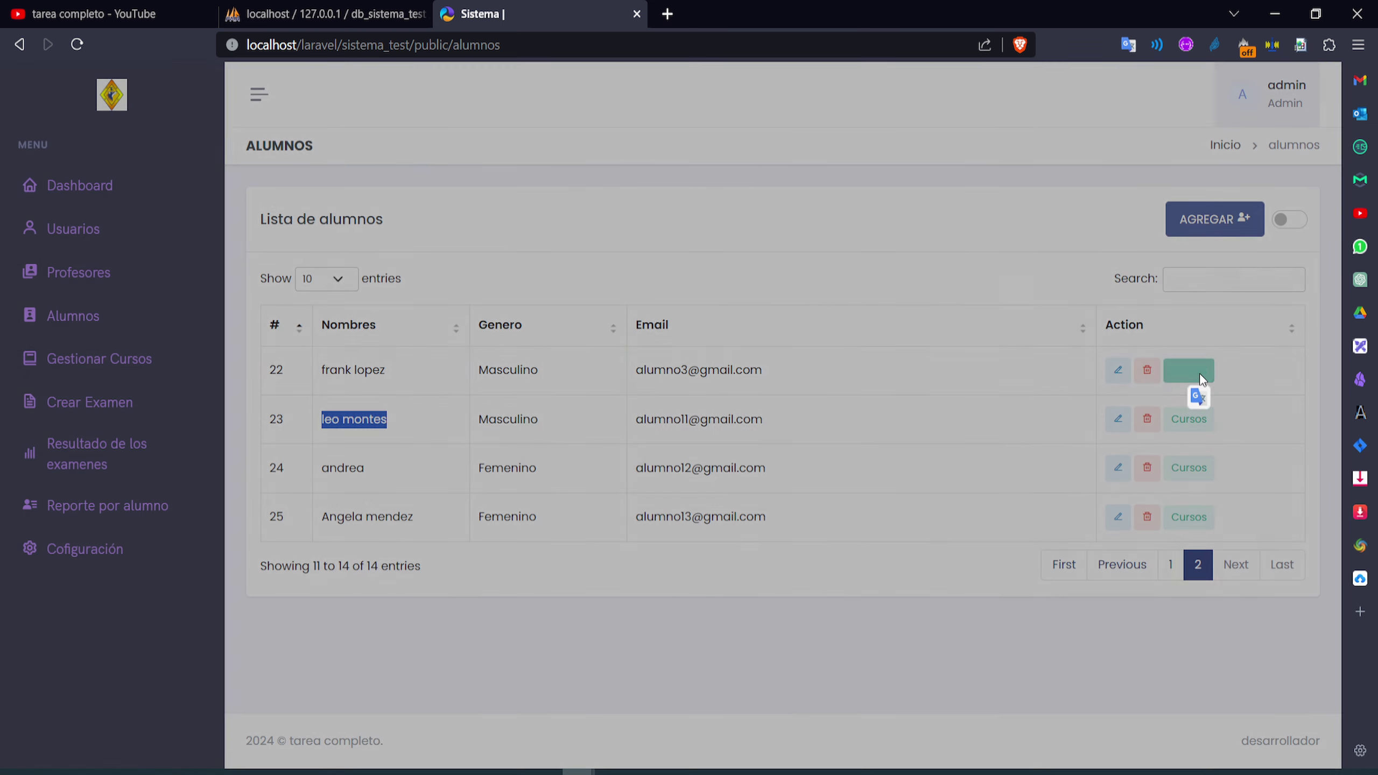
pyautogui.click(1201, 375)
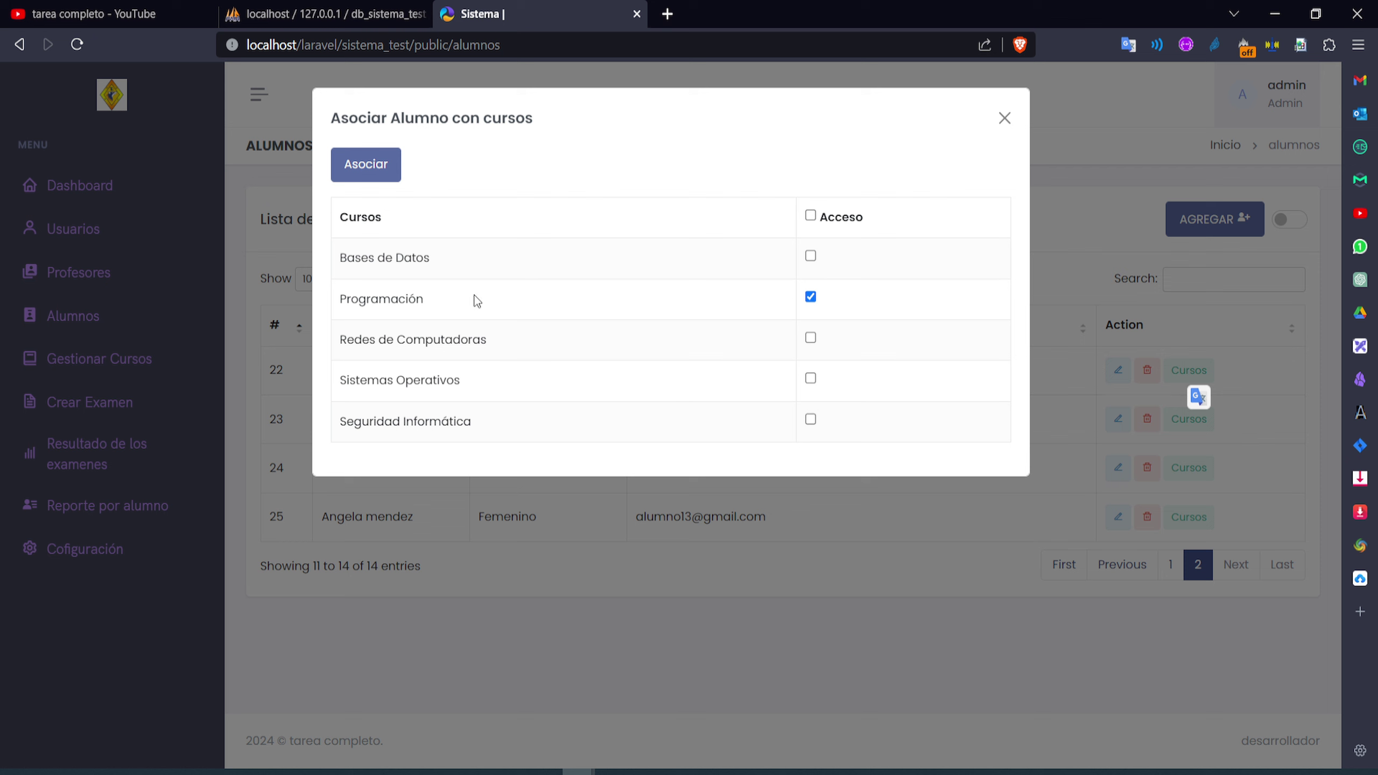
pyautogui.click(1003, 119)
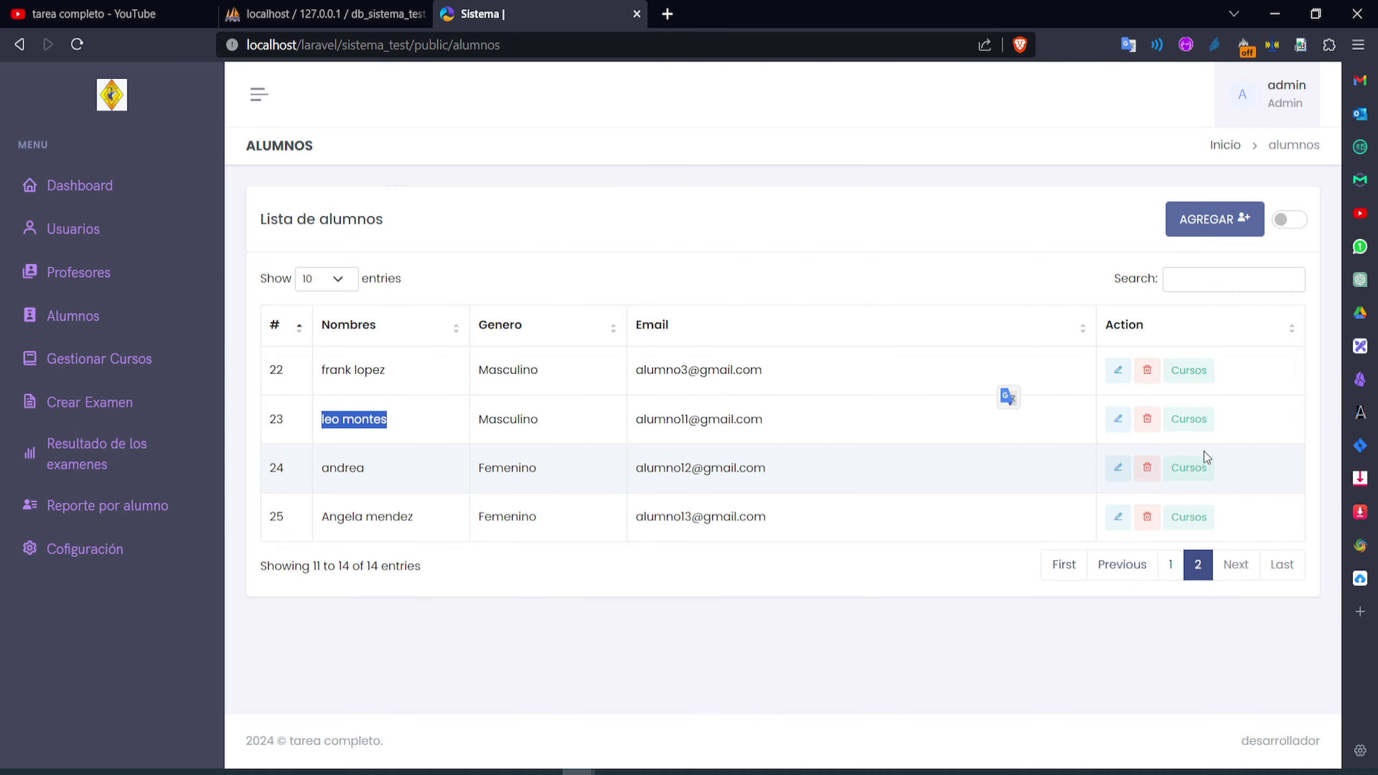
pyautogui.click(1201, 470)
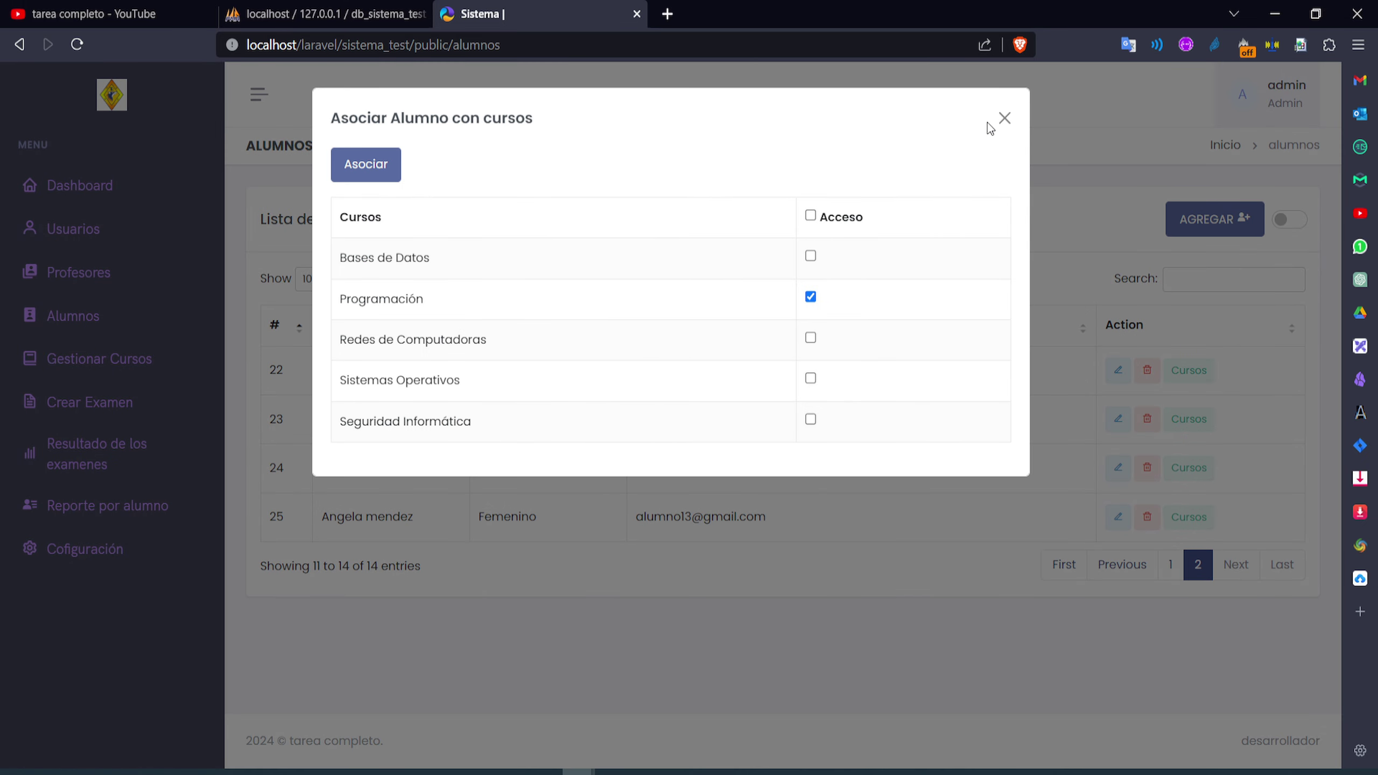
pyautogui.click(1004, 119)
# Grant student 23 Redes de Computadoras, save, and confirm both courses are now listed
pyautogui.click(1209, 419)
pyautogui.click(812, 338)
pyautogui.click(364, 173)
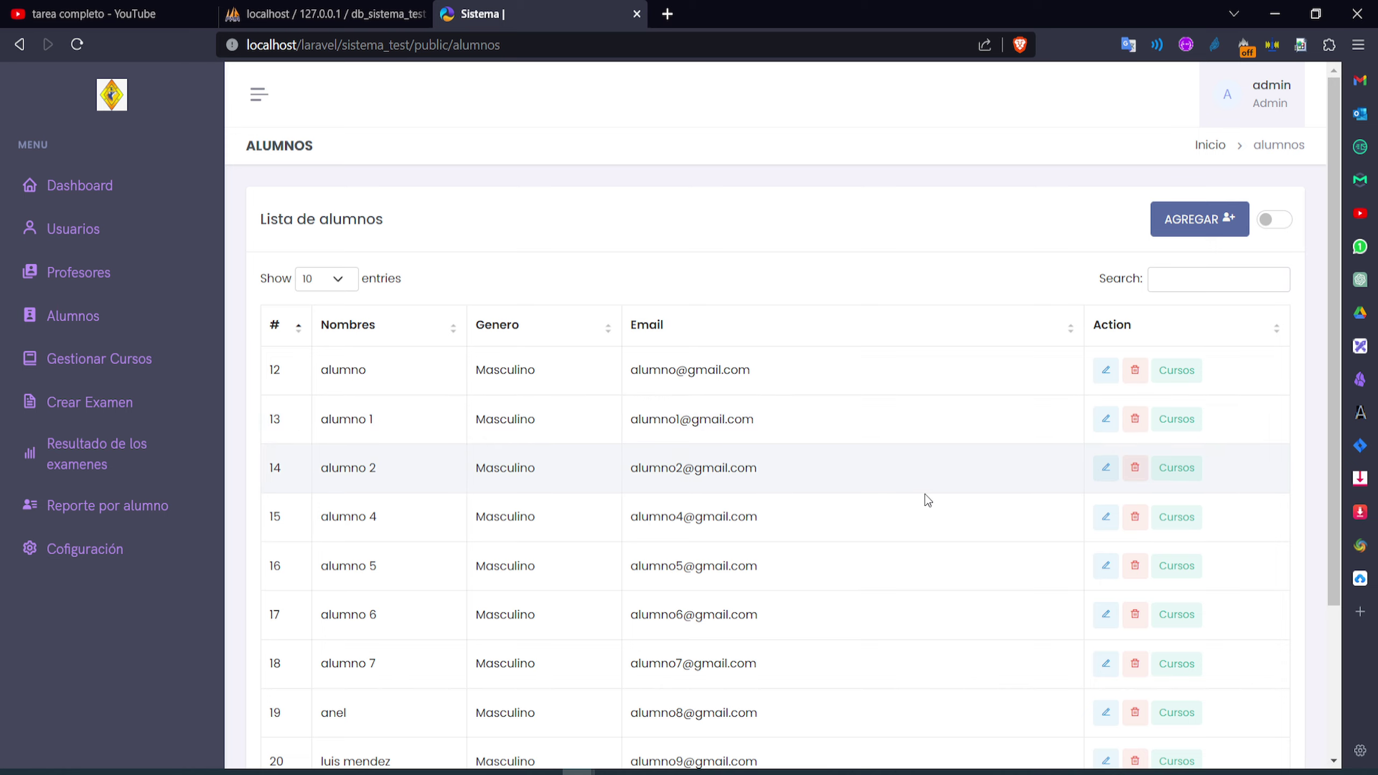
pyautogui.scroll(-3, 925, 495)
pyautogui.click(1184, 661)
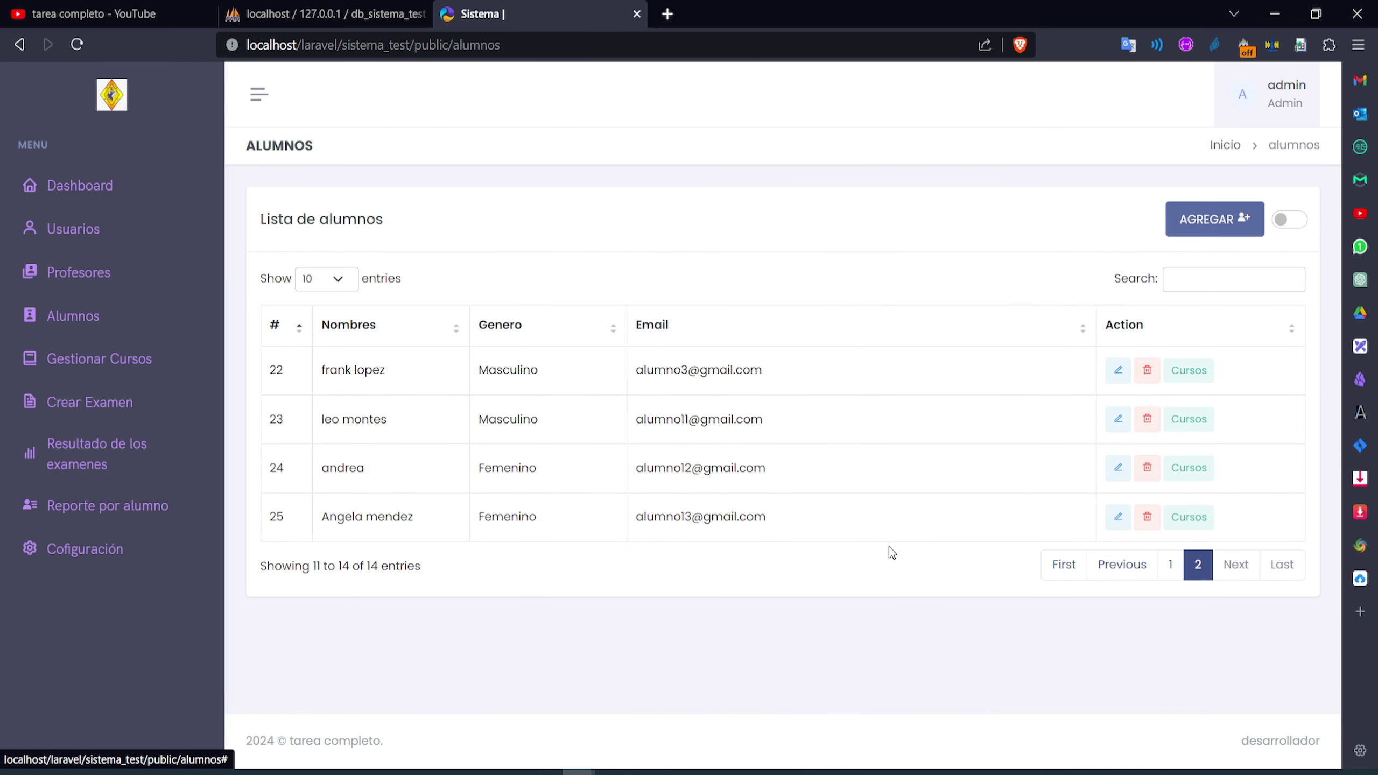
pyautogui.click(1189, 421)
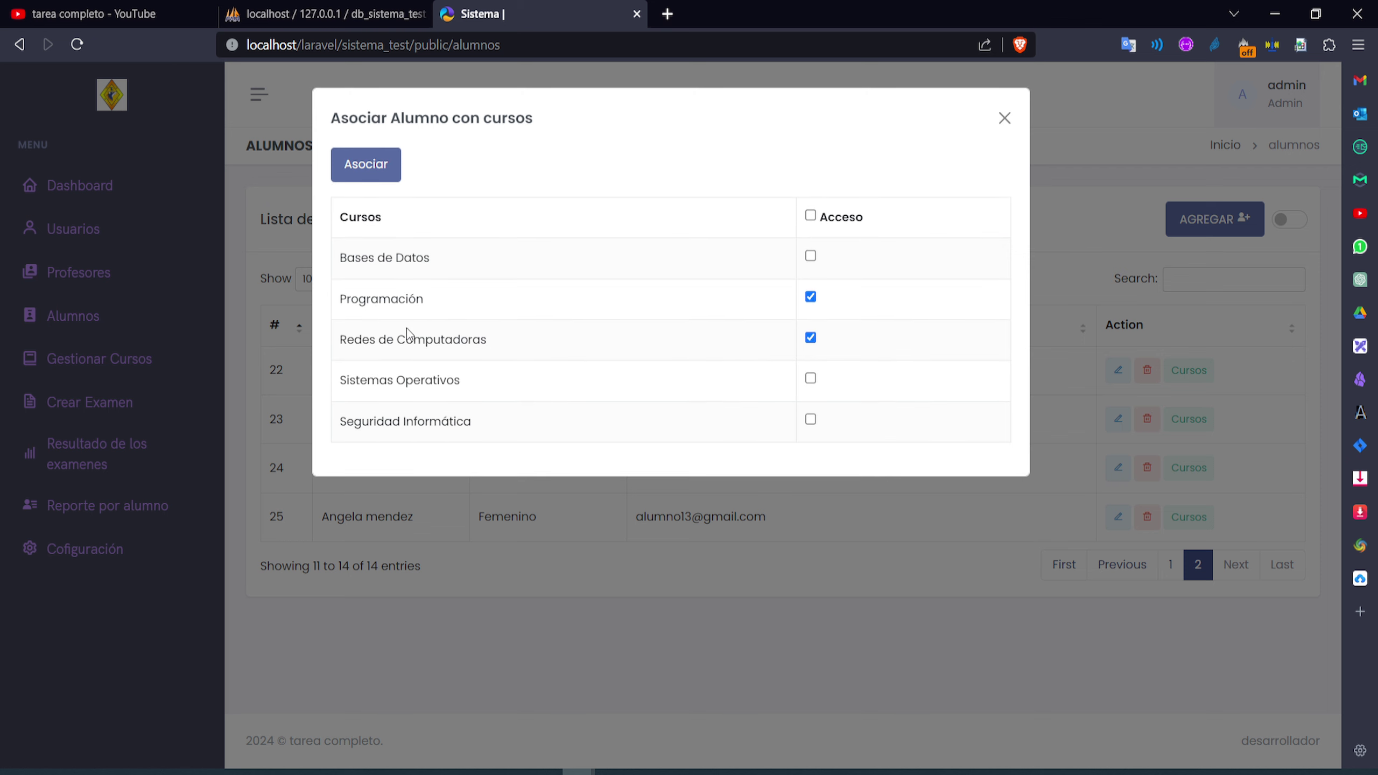
pyautogui.click(1005, 121)
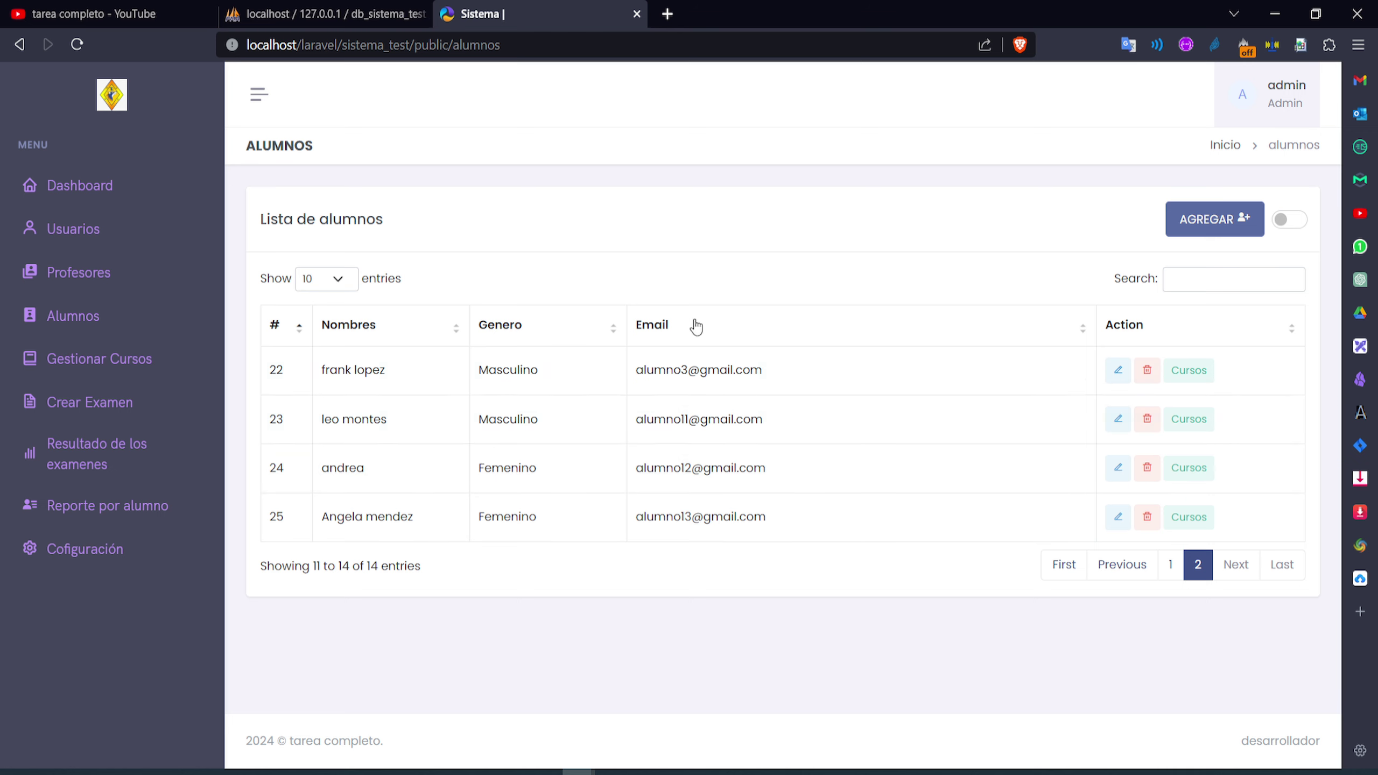
# Go through Gestionar Cursos to the Bases de Datos topic and open its SQL question list
pyautogui.click(93, 369)
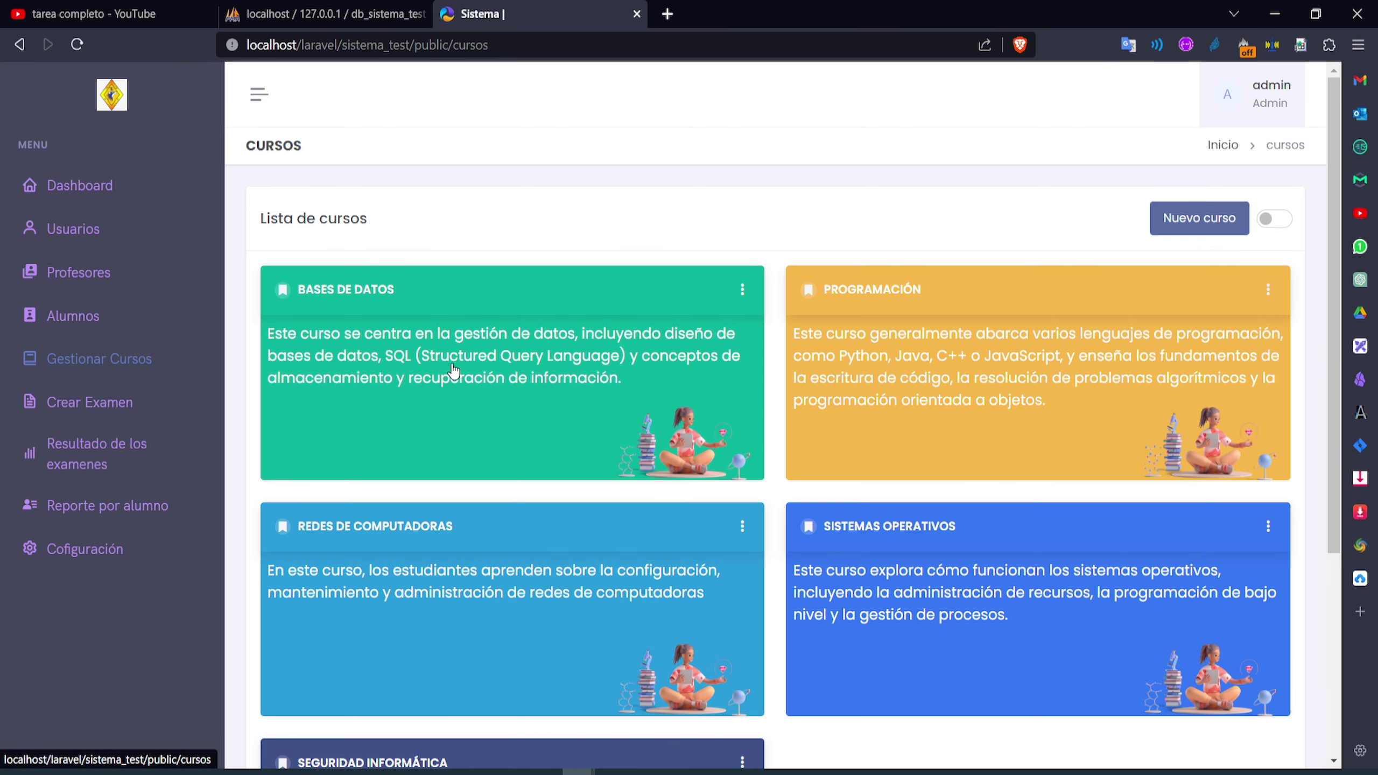
pyautogui.scroll(-5, 597, 523)
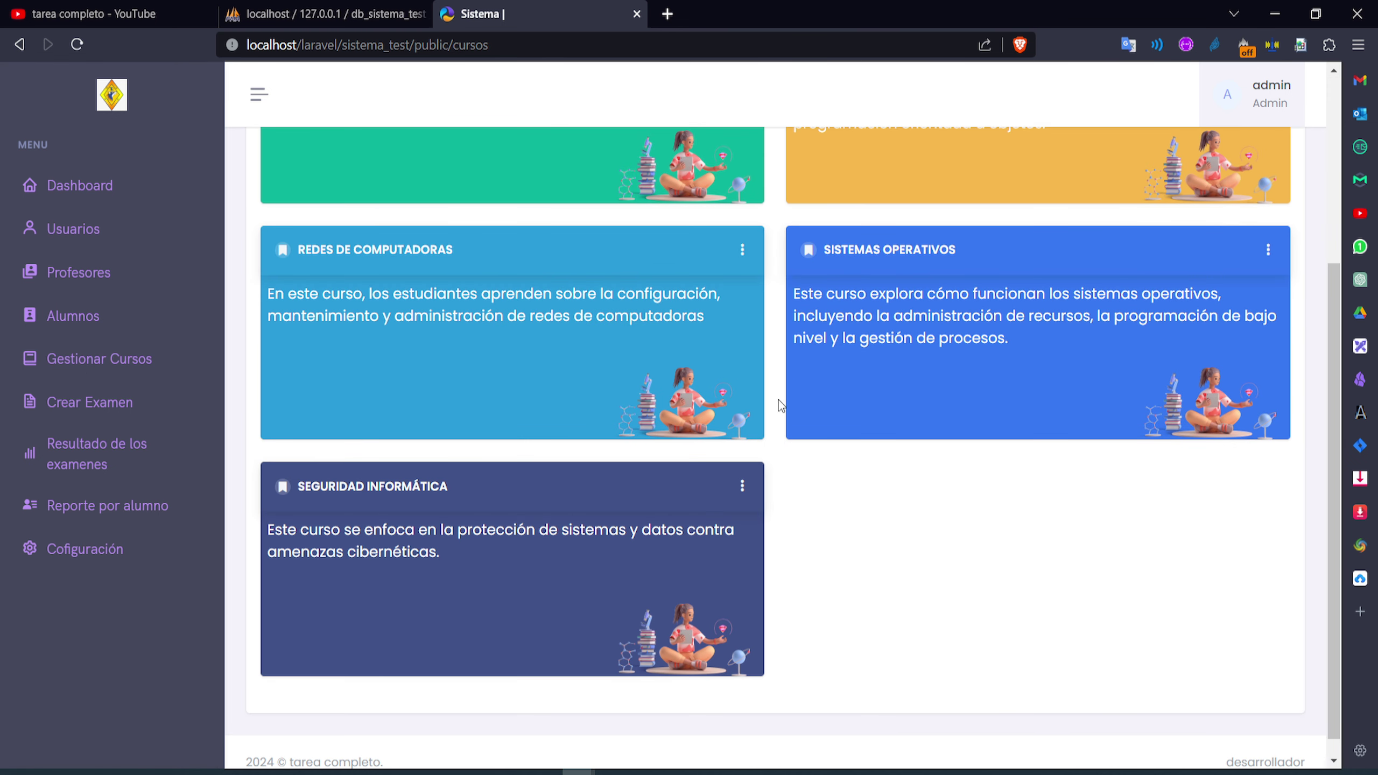
pyautogui.scroll(5, 590, 516)
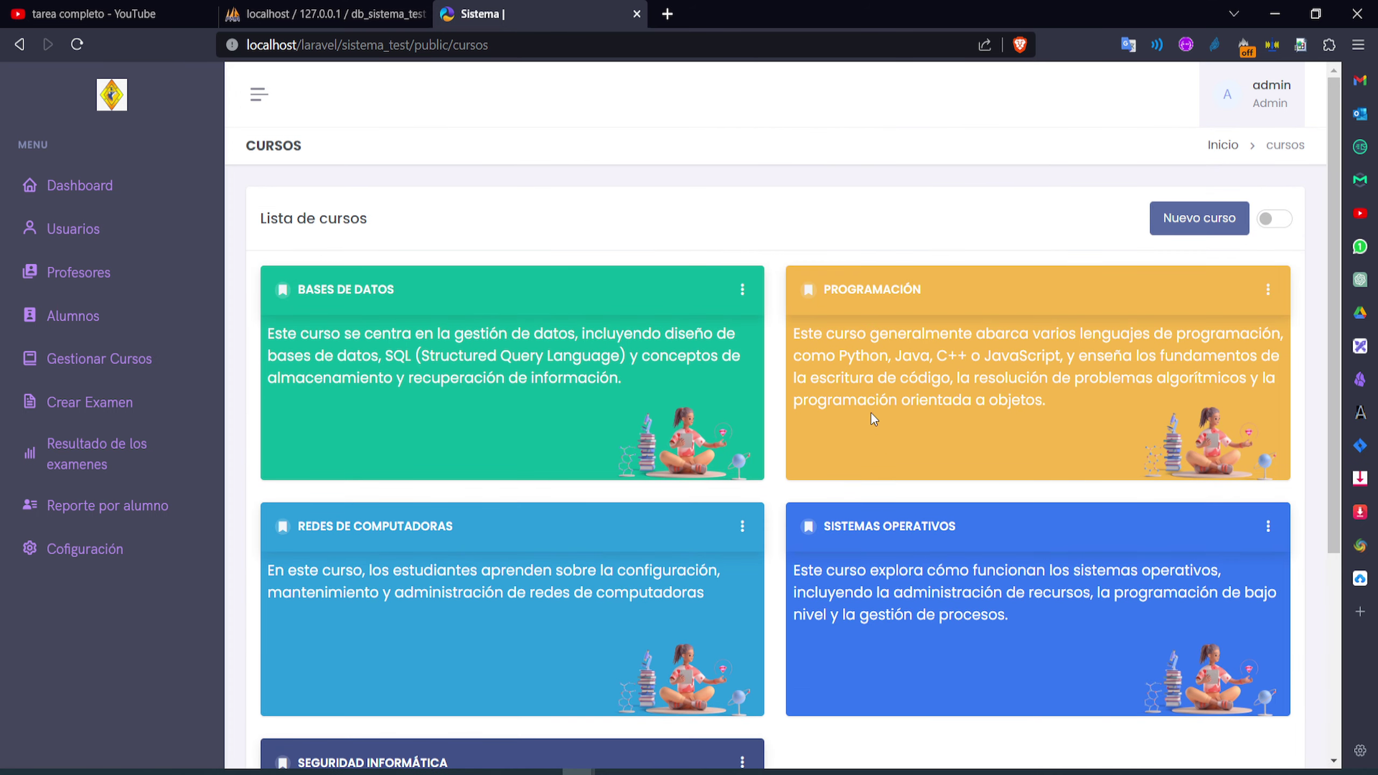
pyautogui.scroll(-5, 715, 444)
pyautogui.scroll(3, 717, 450)
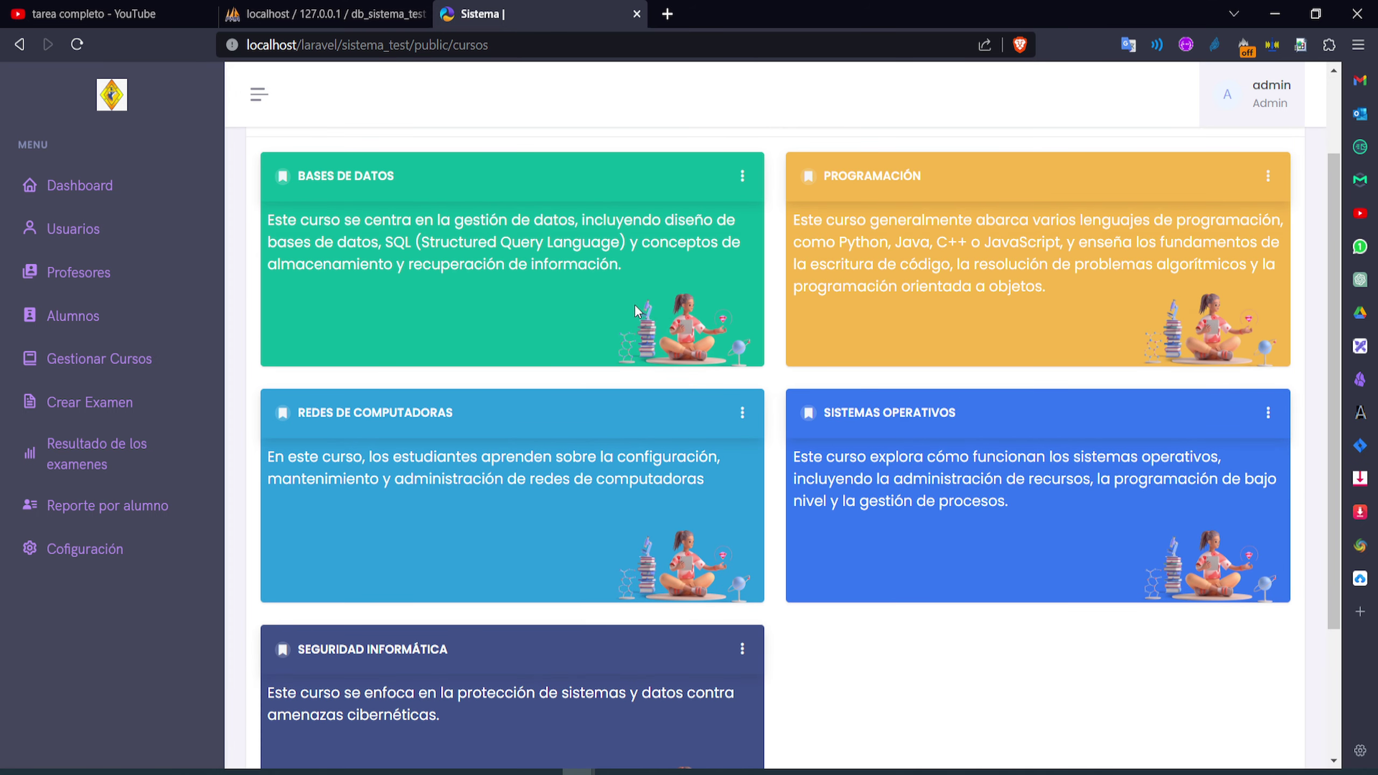
pyautogui.doubleClick(428, 266)
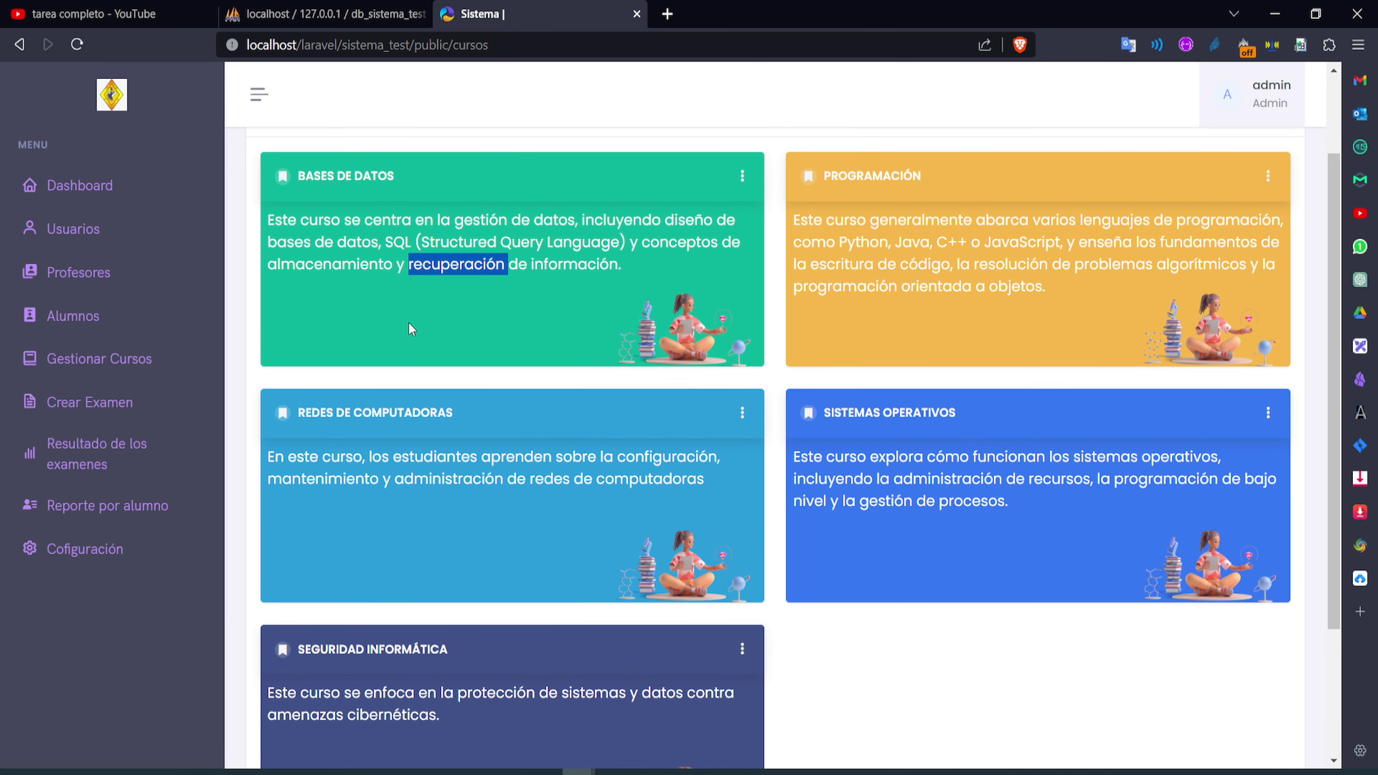
pyautogui.click(411, 307)
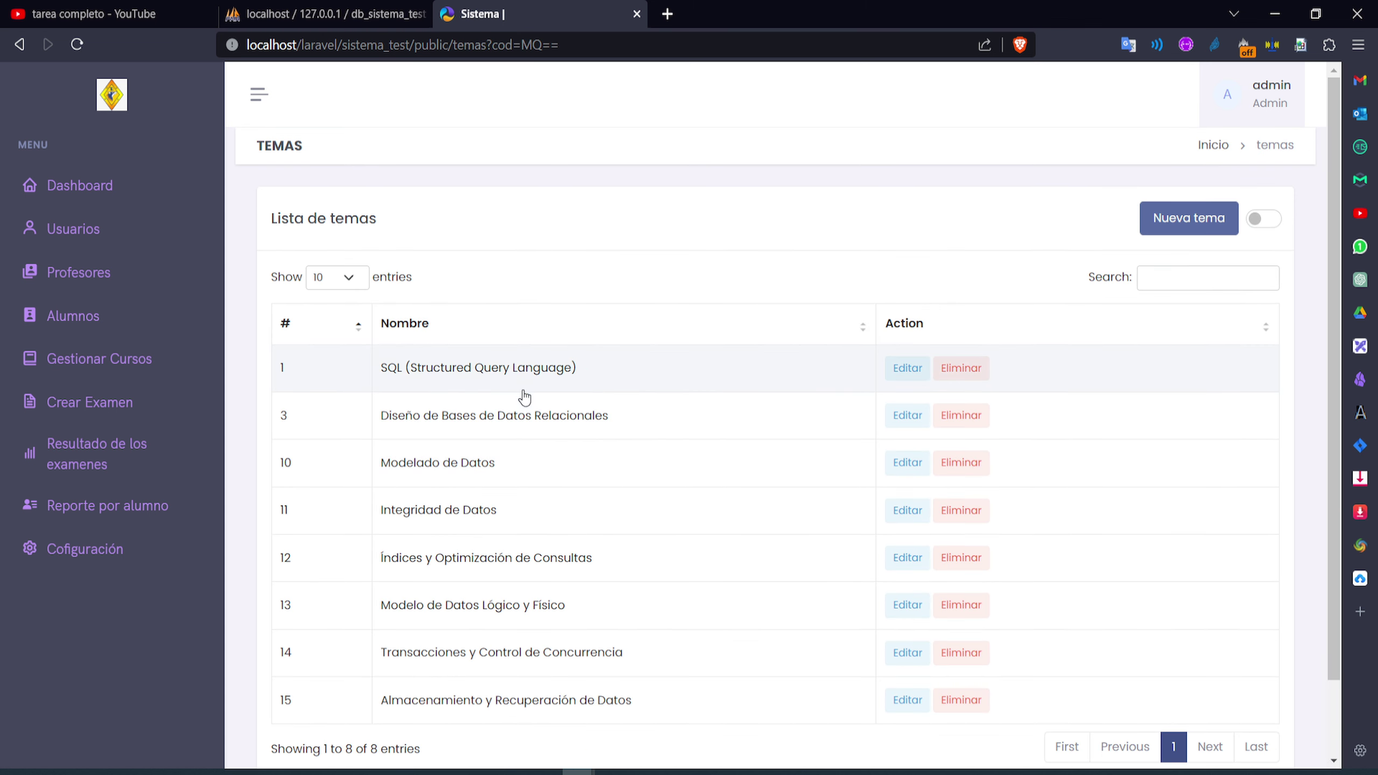
pyautogui.scroll(-2, 524, 398)
pyautogui.scroll(2, 409, 373)
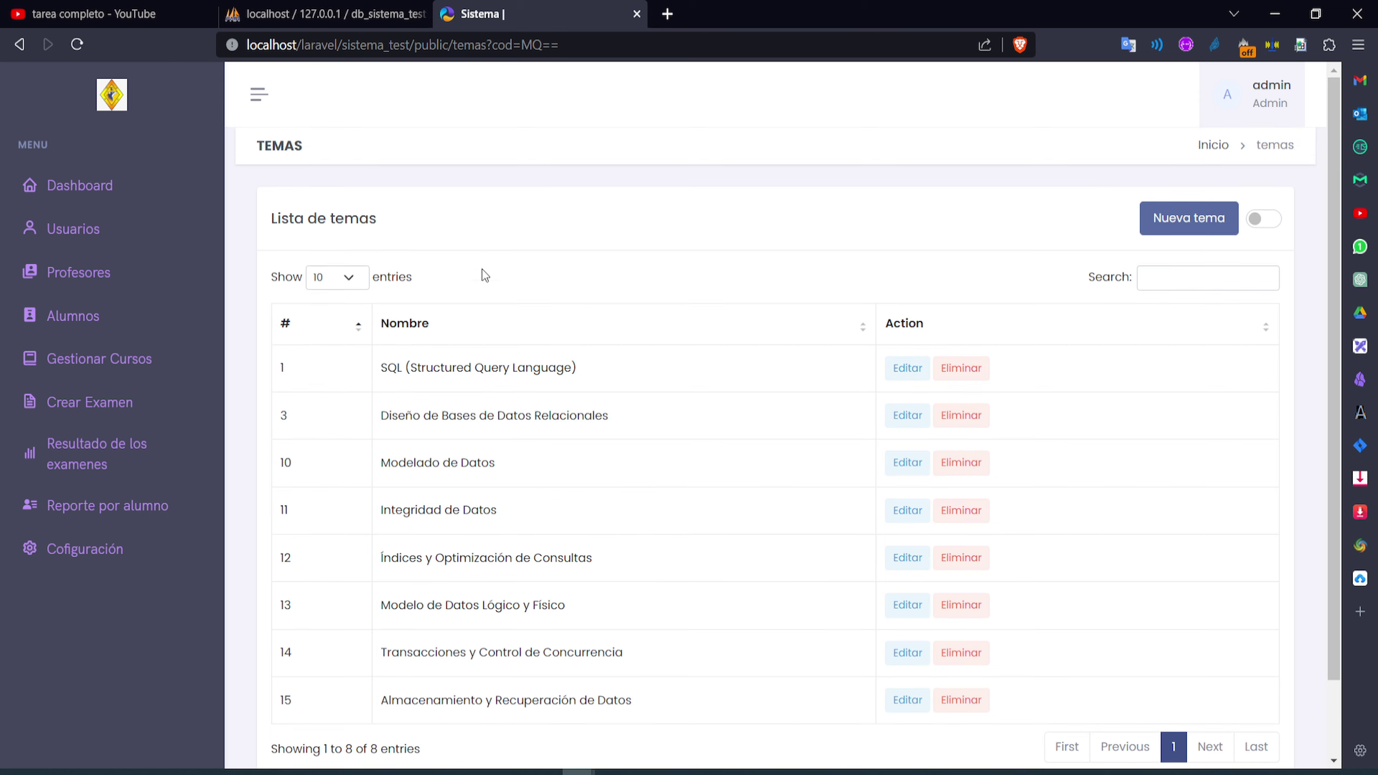
pyautogui.doubleClick(503, 368)
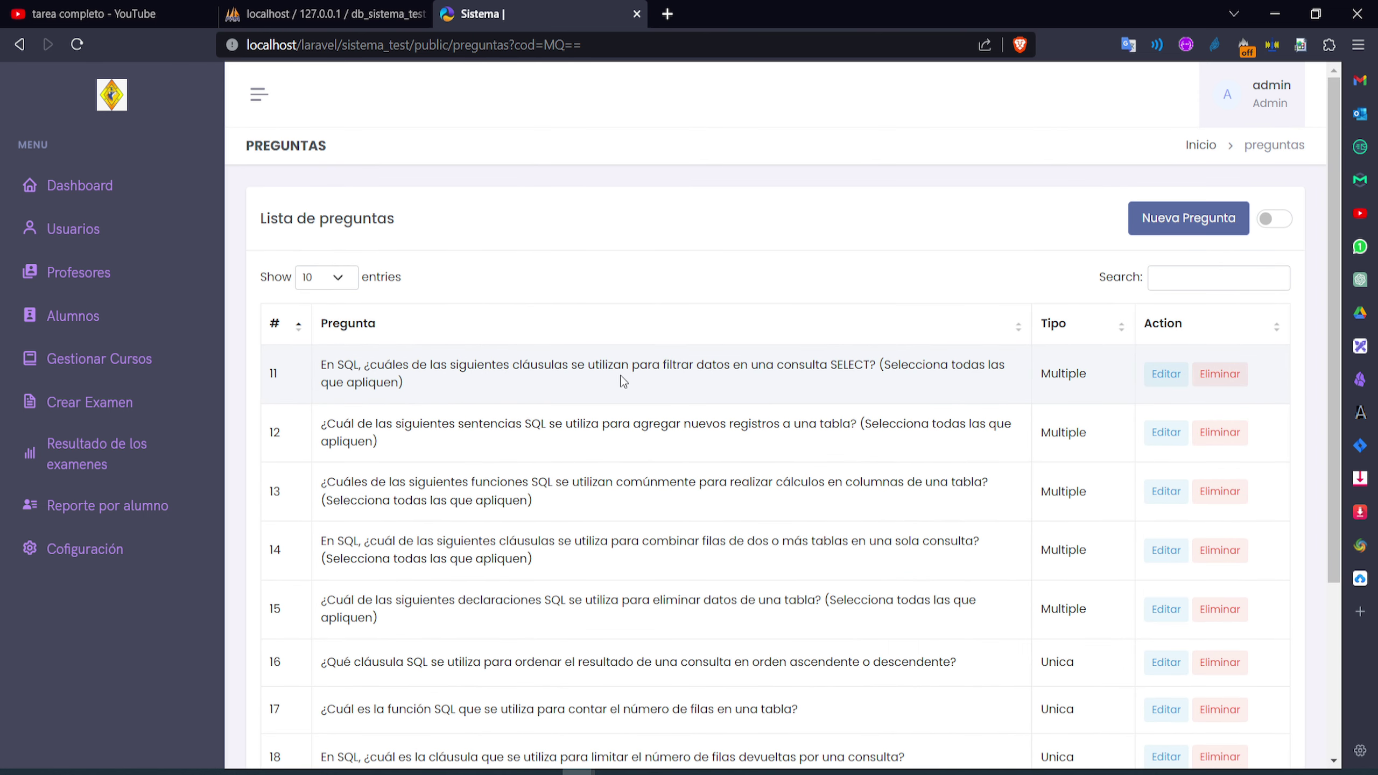
pyautogui.click(1165, 376)
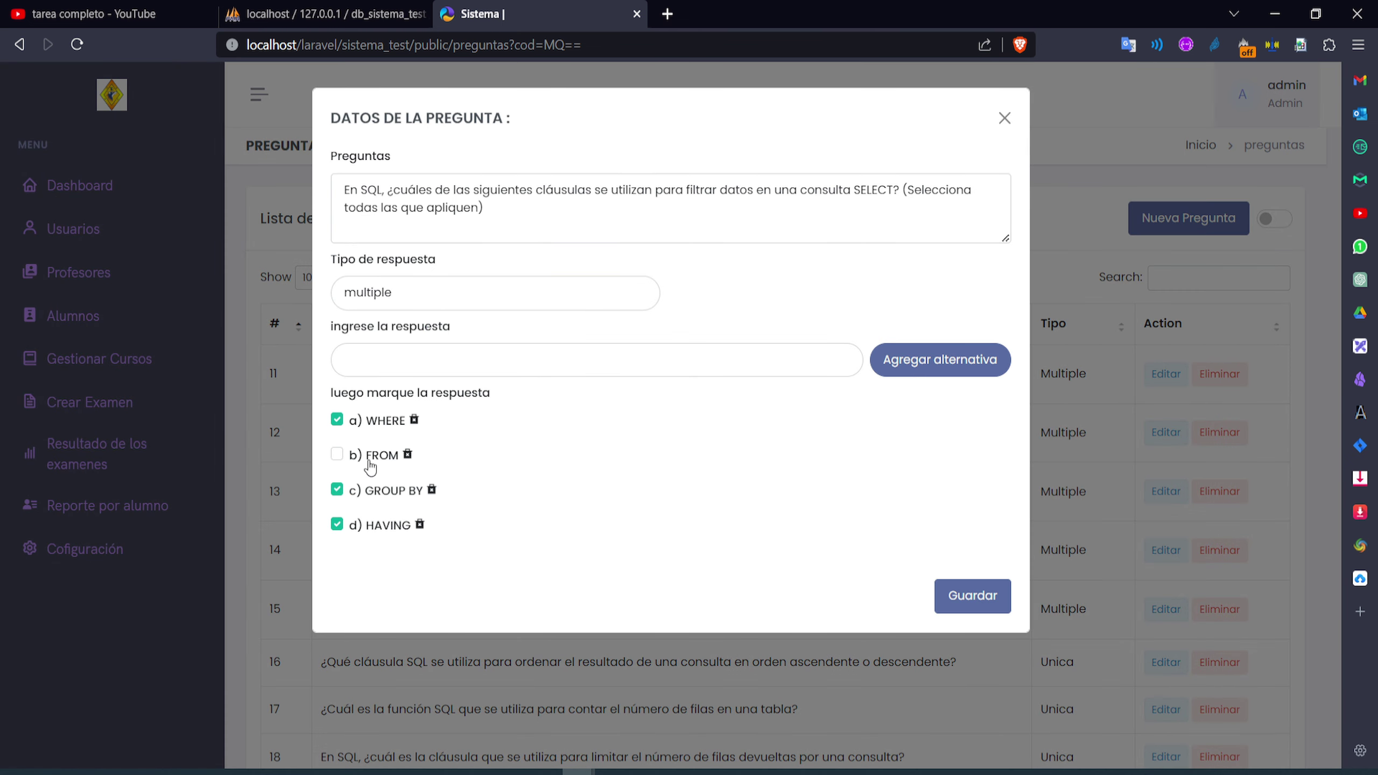
pyautogui.click(412, 291)
pyautogui.click(411, 292)
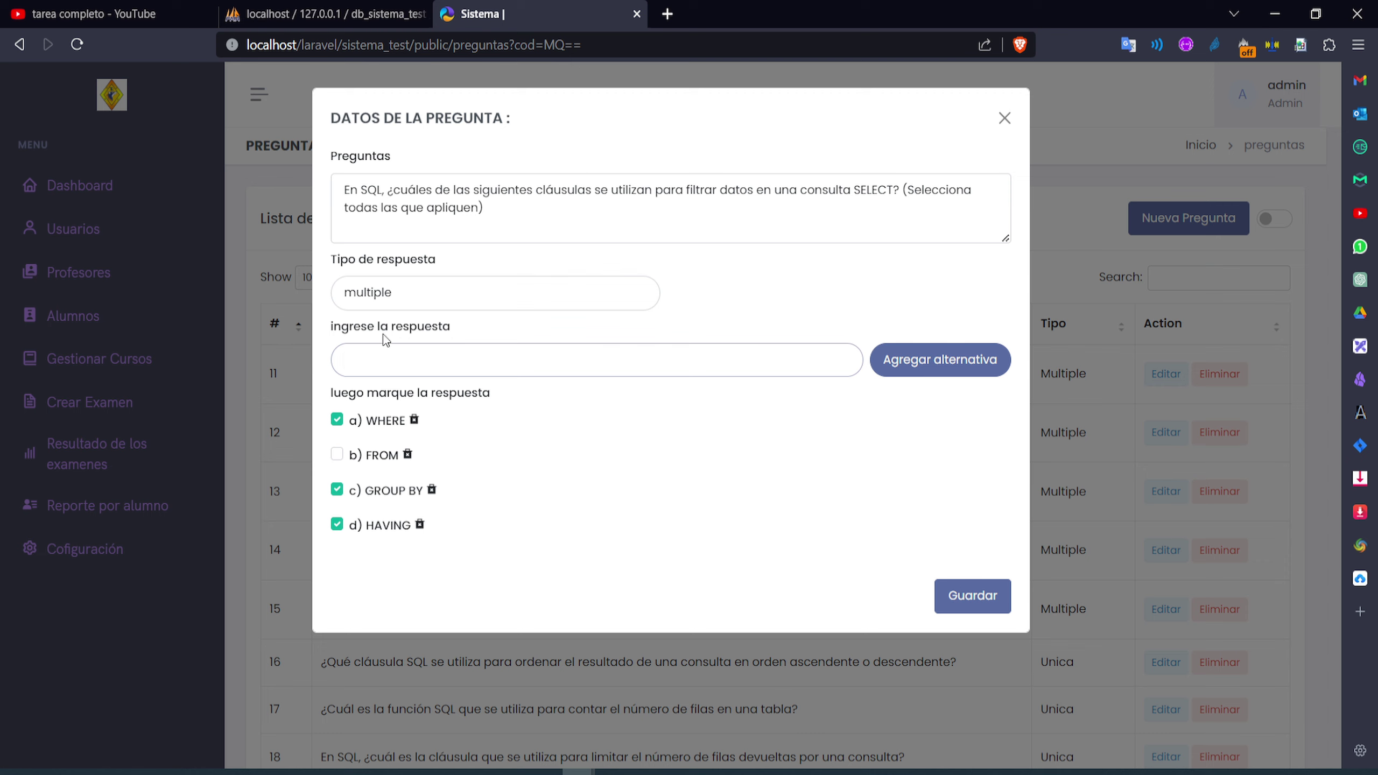
pyautogui.moveTo(459, 325); pyautogui.dragTo(330, 326)
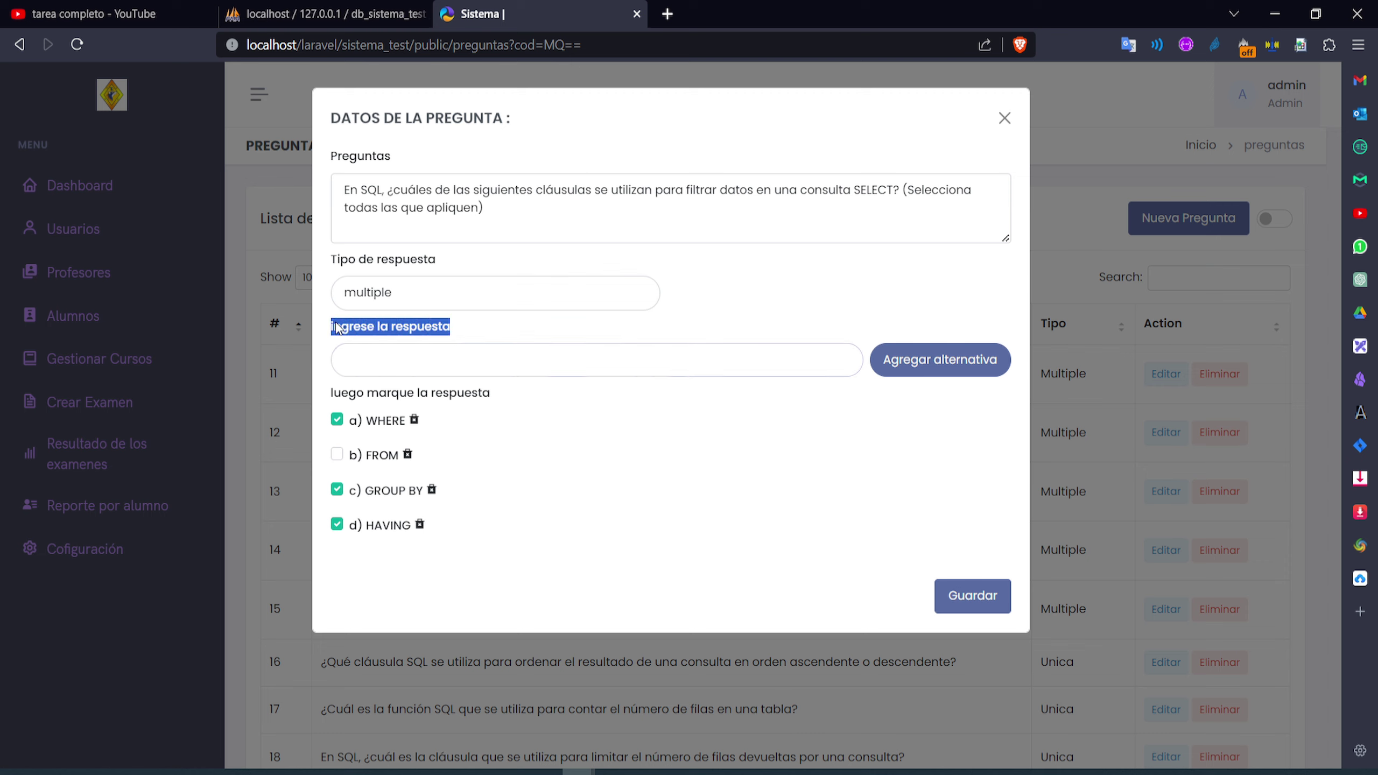
pyautogui.click(529, 363)
pyautogui.click(1005, 118)
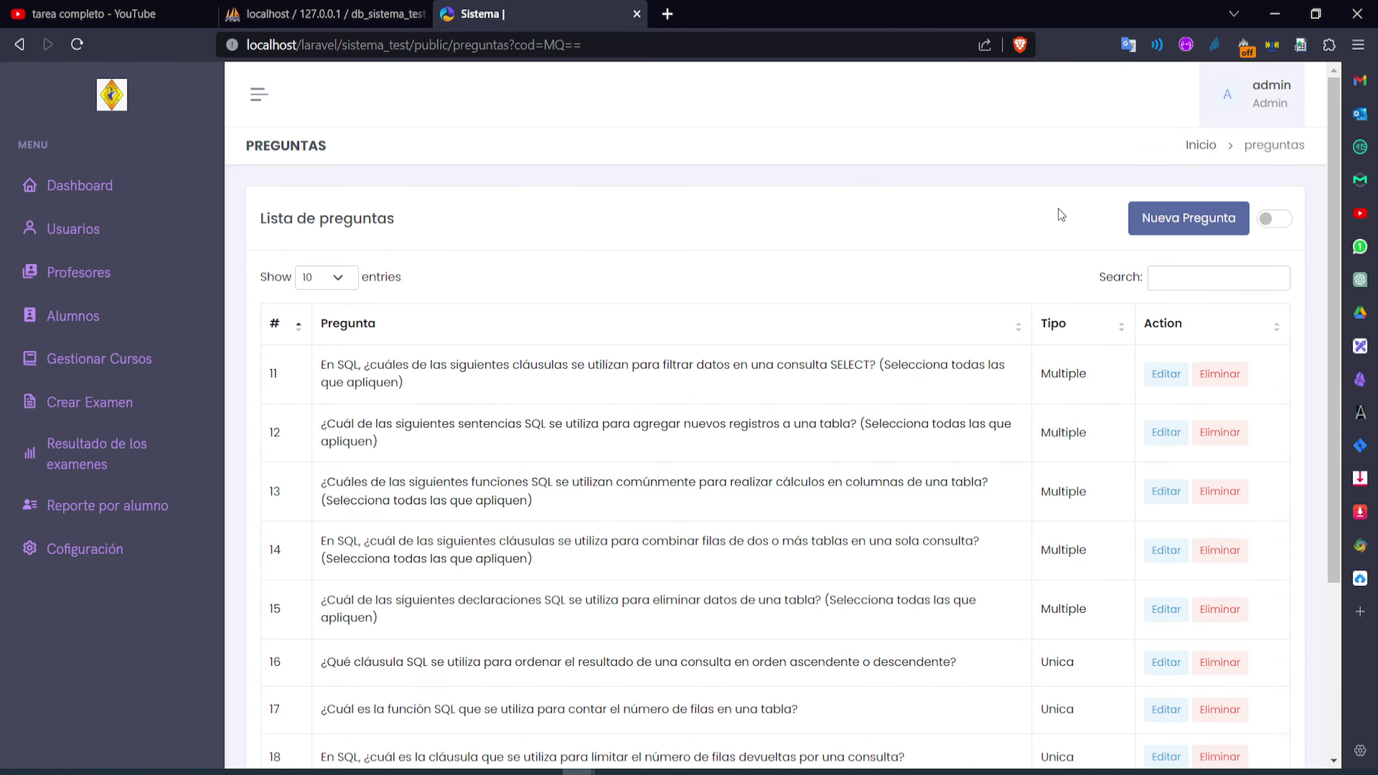
pyautogui.click(1163, 217)
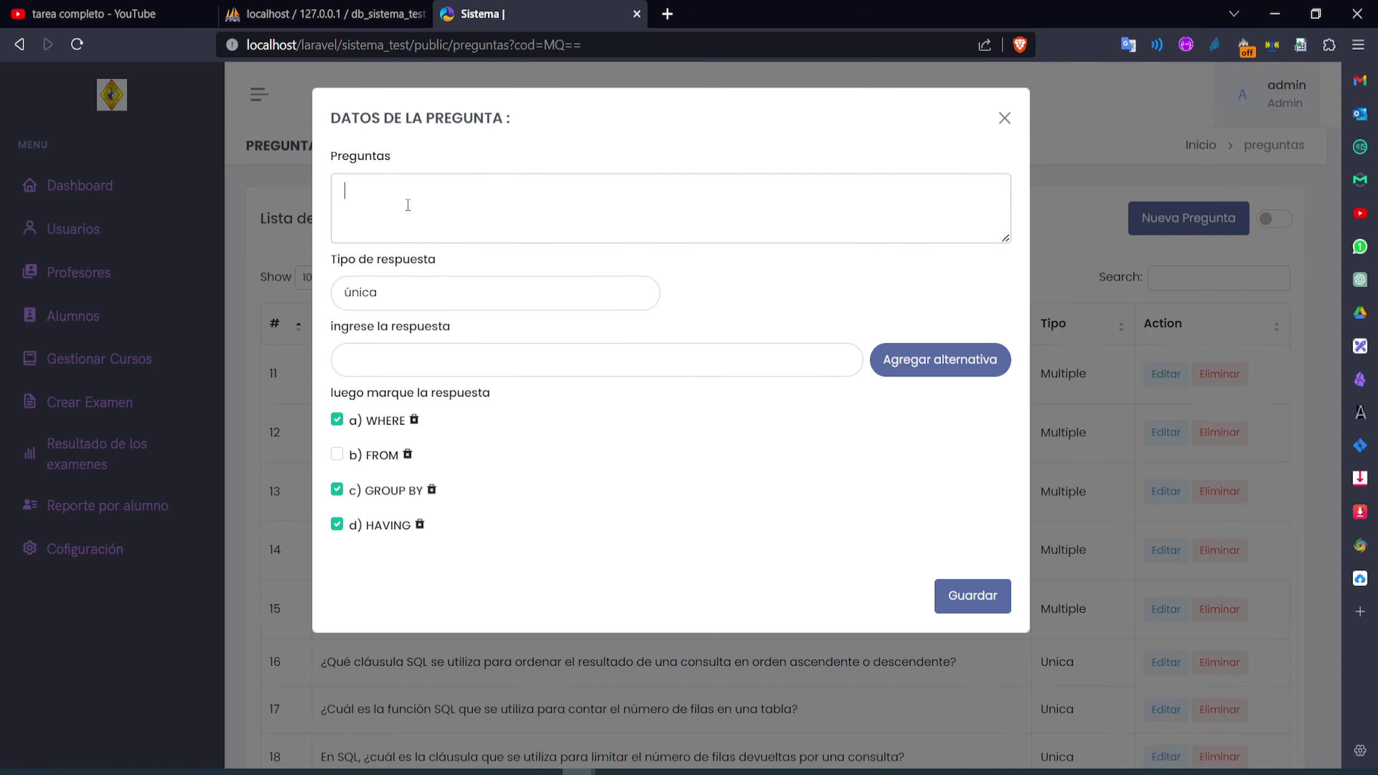
pyautogui.click(1004, 118)
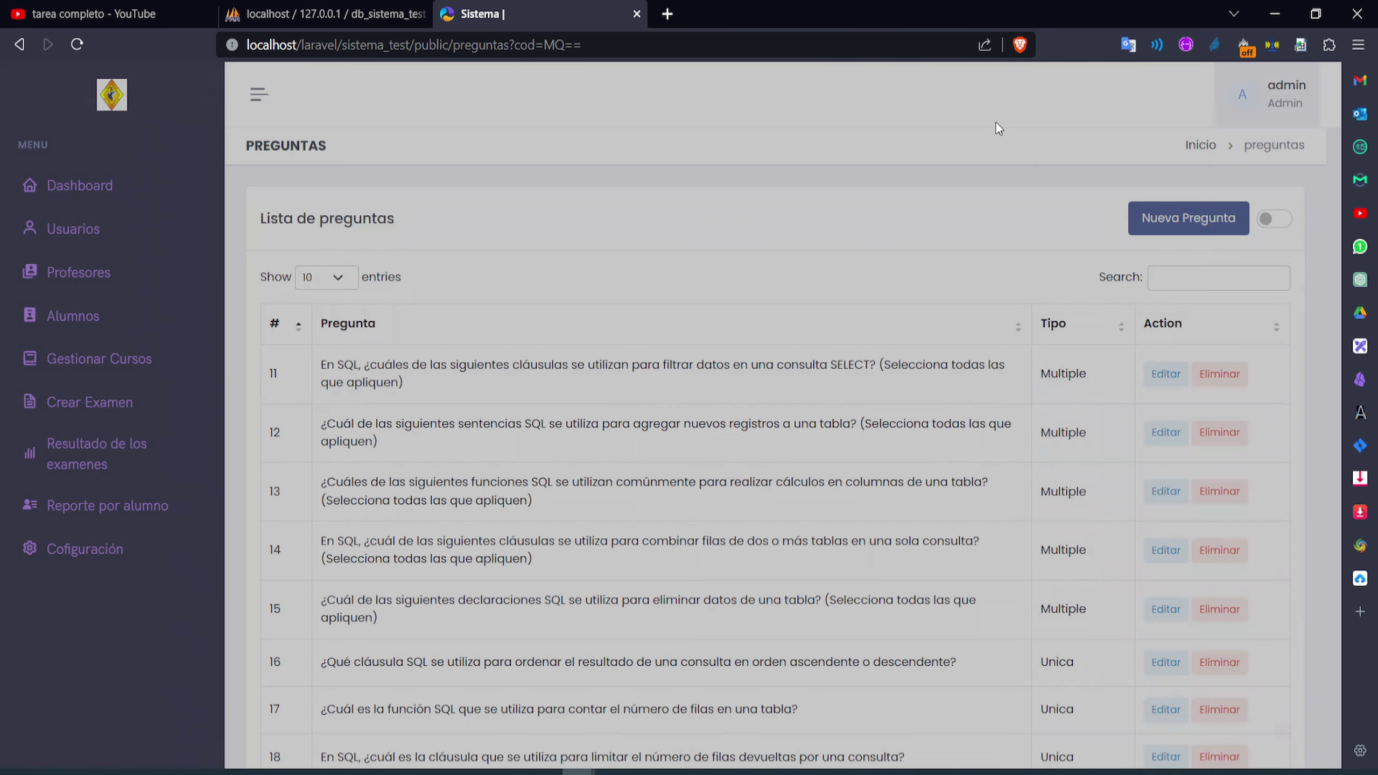
pyautogui.scroll(-4, 1107, 299)
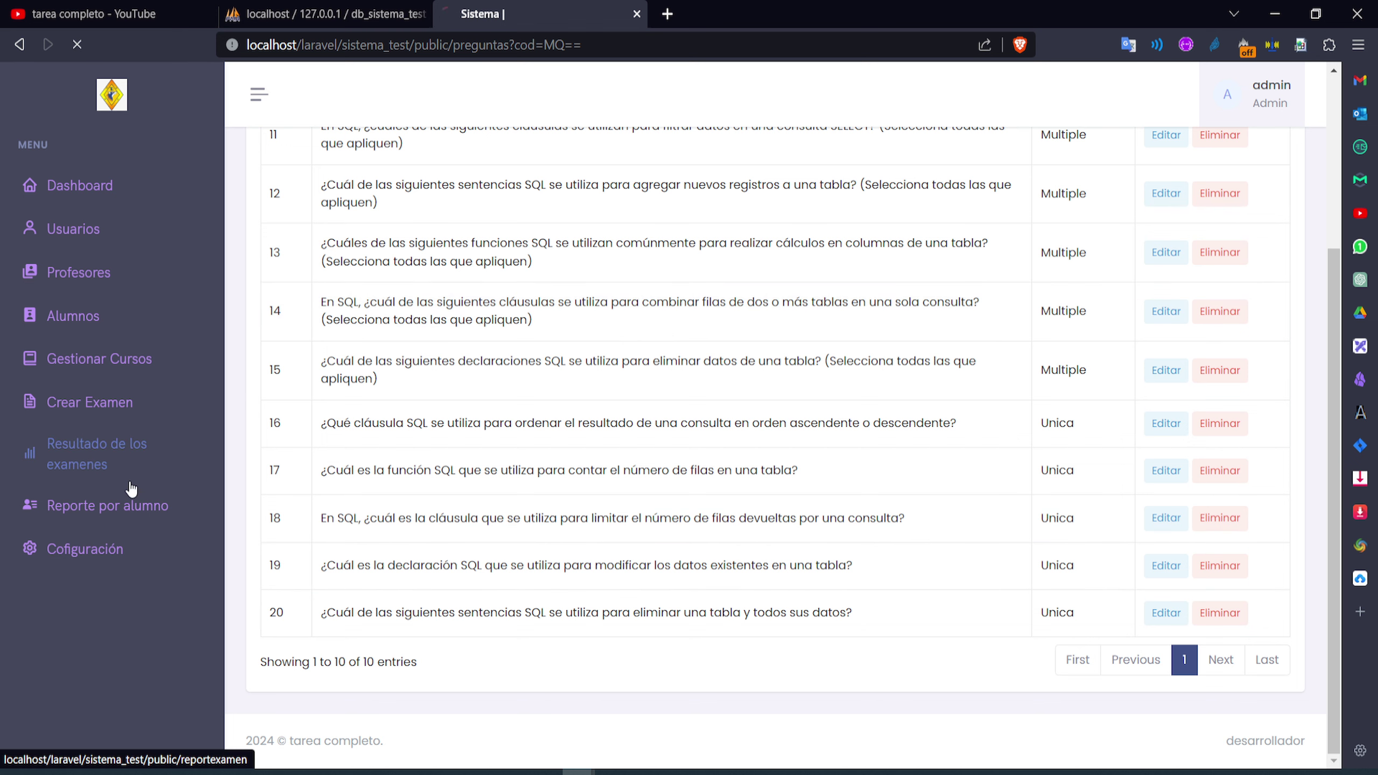
pyautogui.click(130, 466)
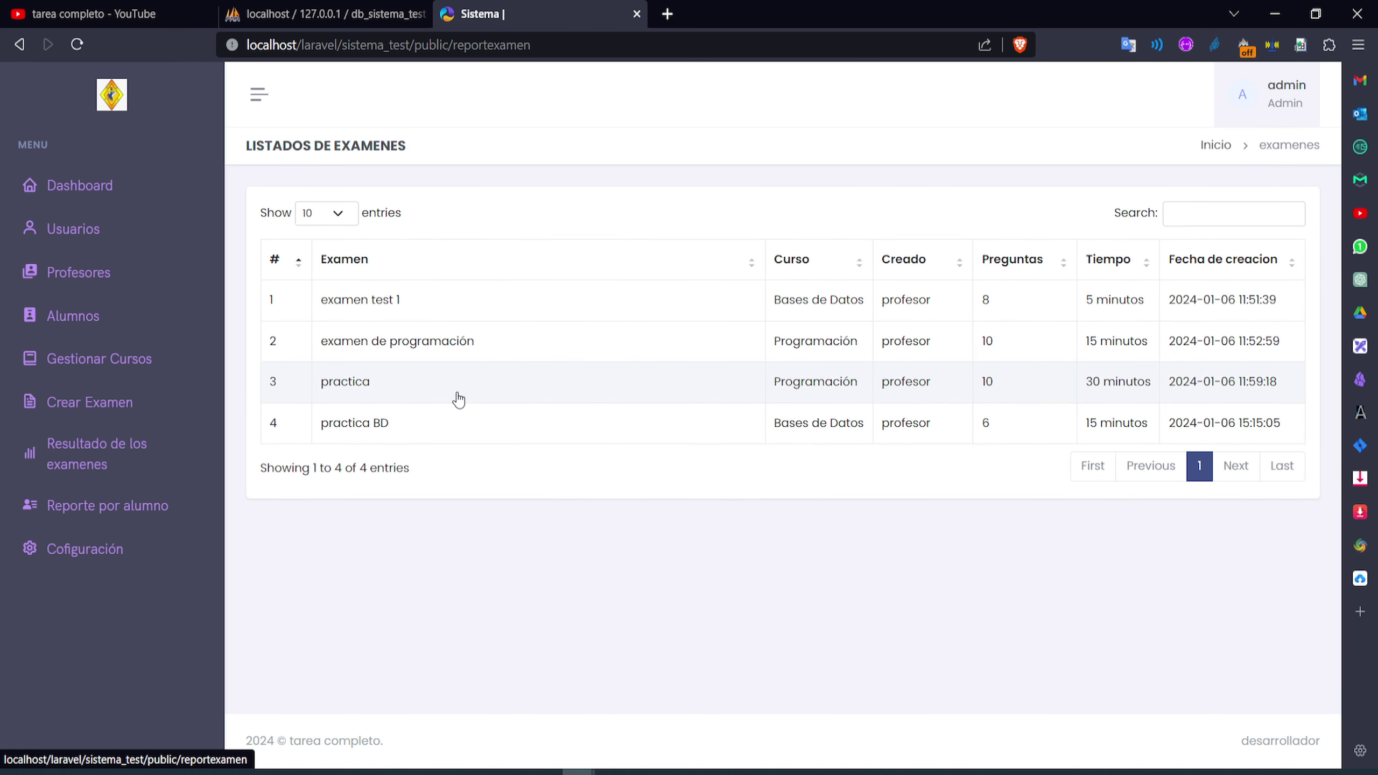
# Return to Gestionar Cursos and open the empty topic list of Seguridad Informática
pyautogui.click(126, 402)
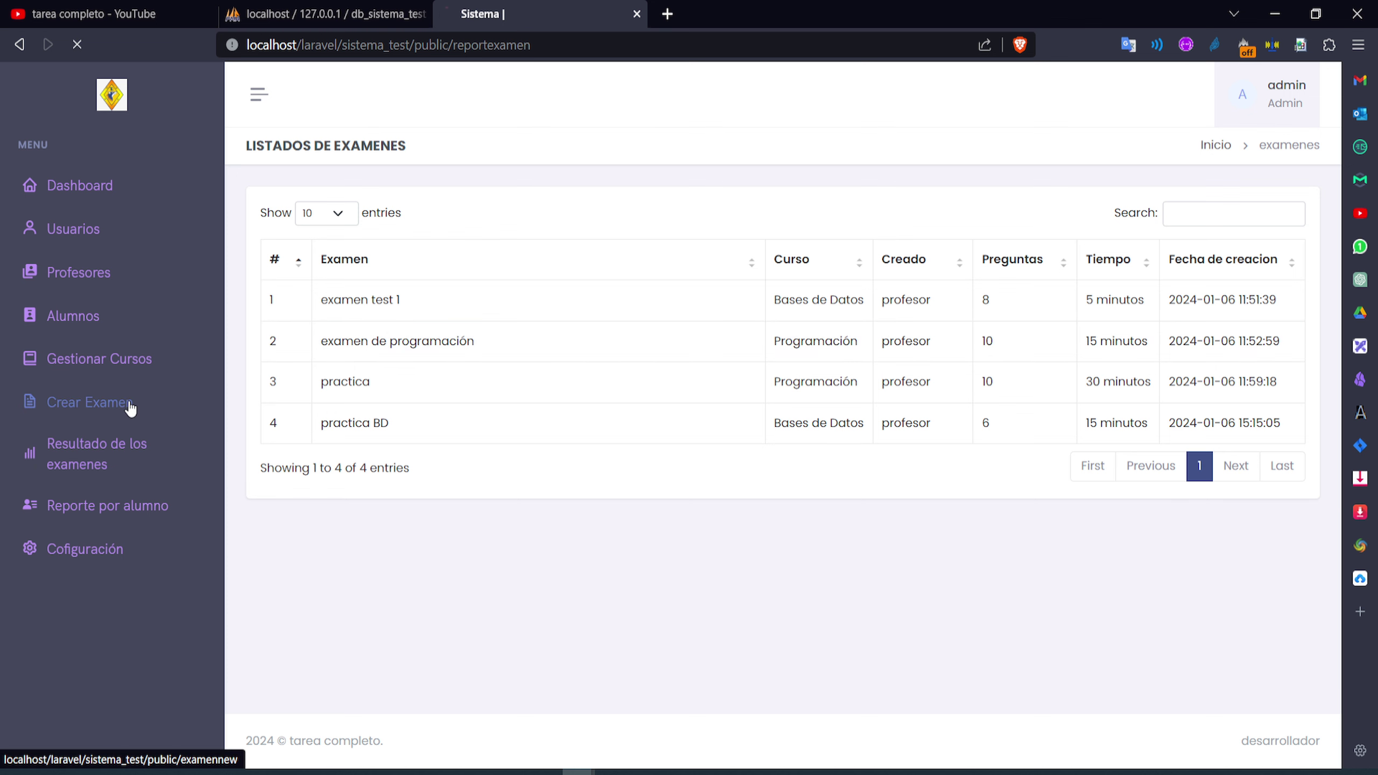
pyautogui.click(131, 369)
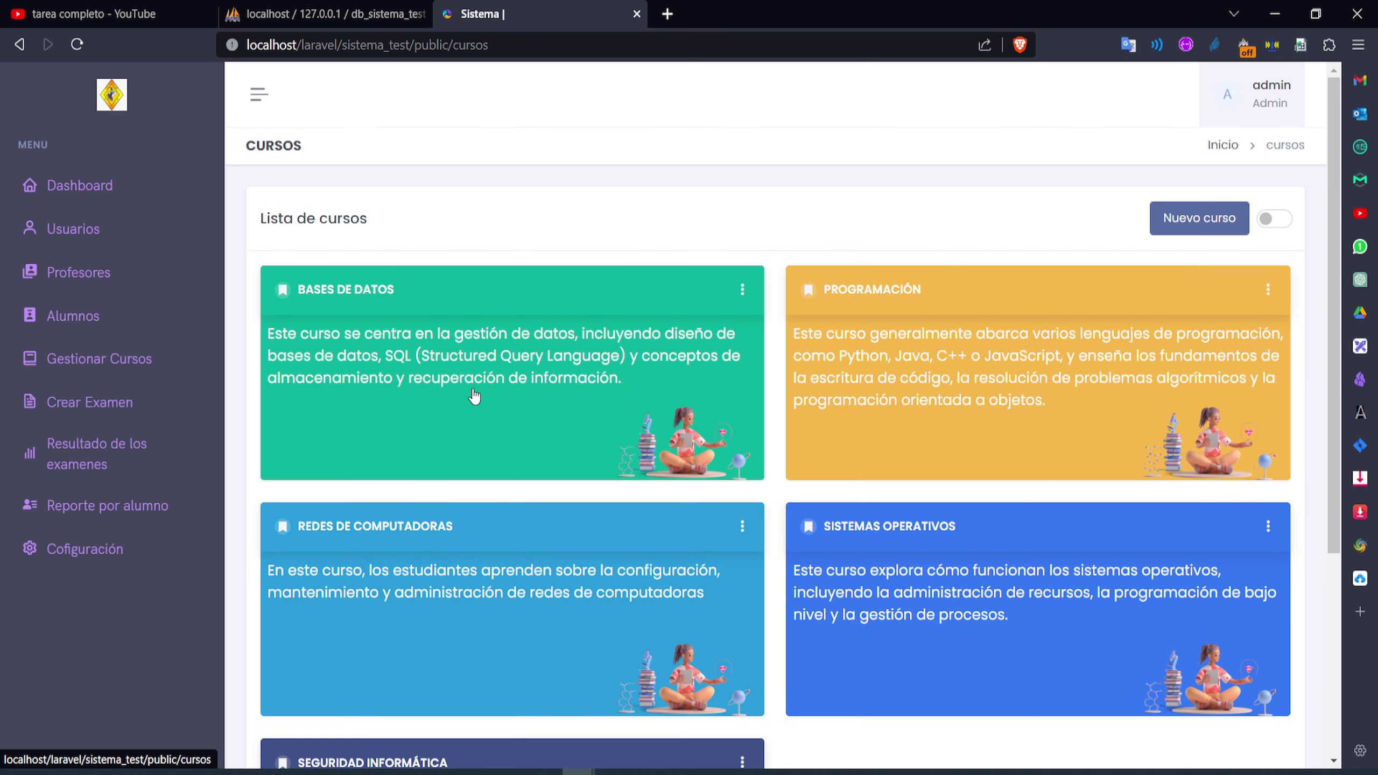
pyautogui.scroll(-5, 667, 443)
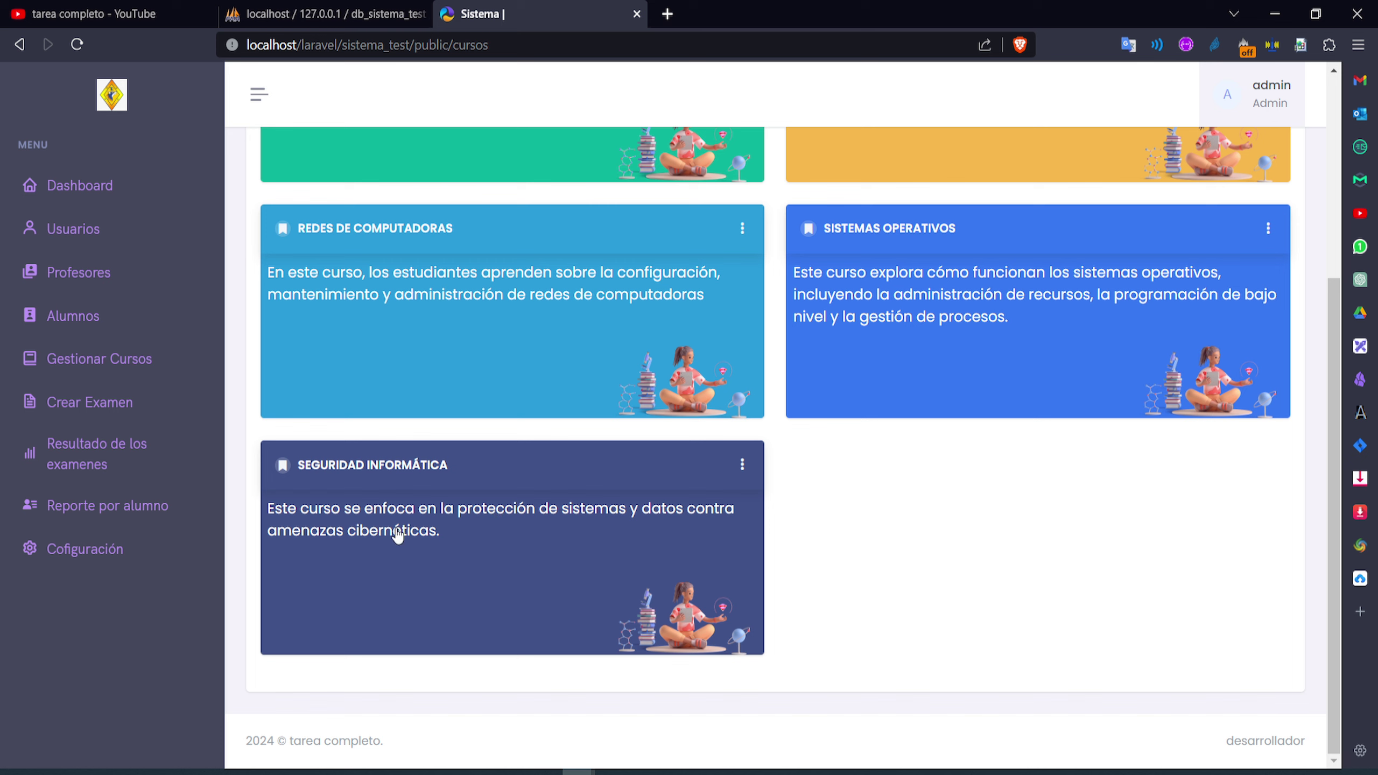
pyautogui.click(553, 568)
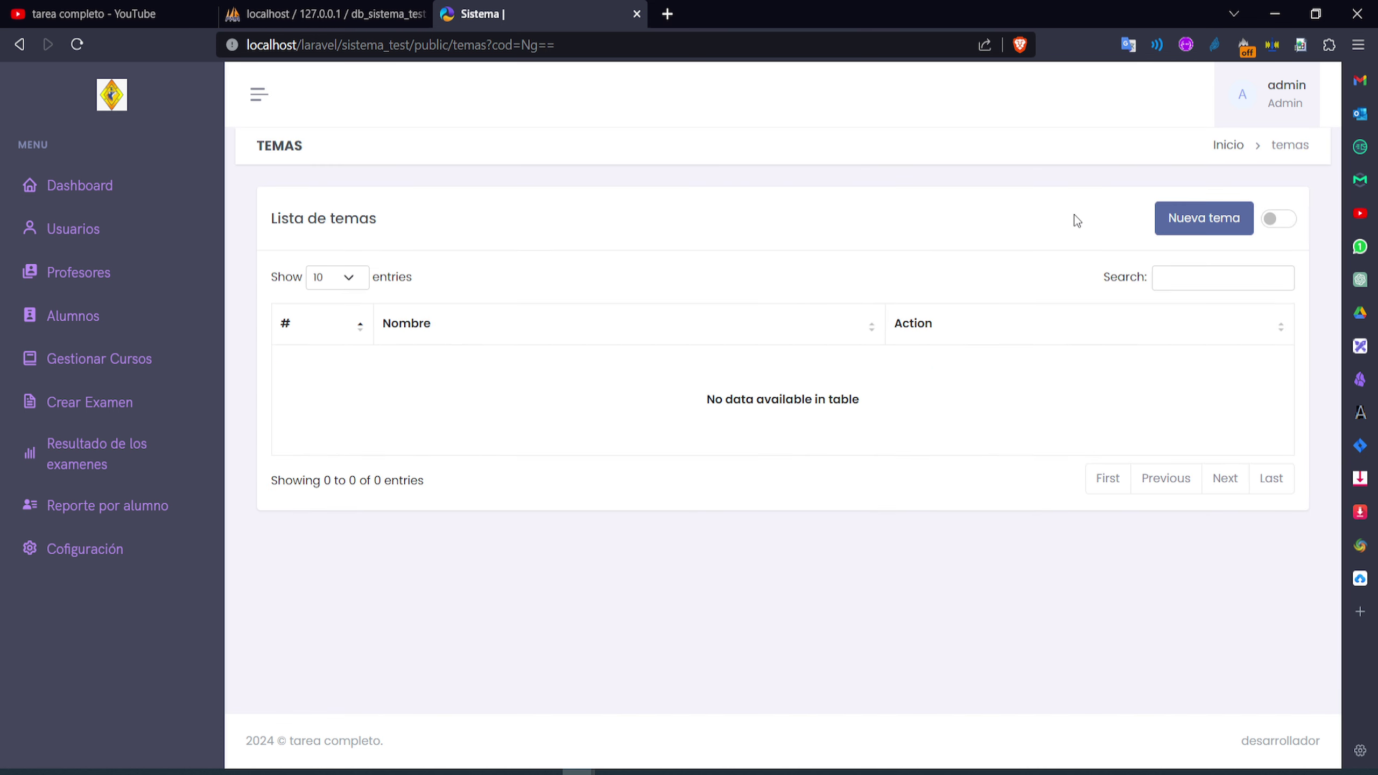
# Create a new topic named 'Informática general', fixing the accent via spellcheck, and save it
pyautogui.click(1188, 217)
pyautogui.click(434, 197)
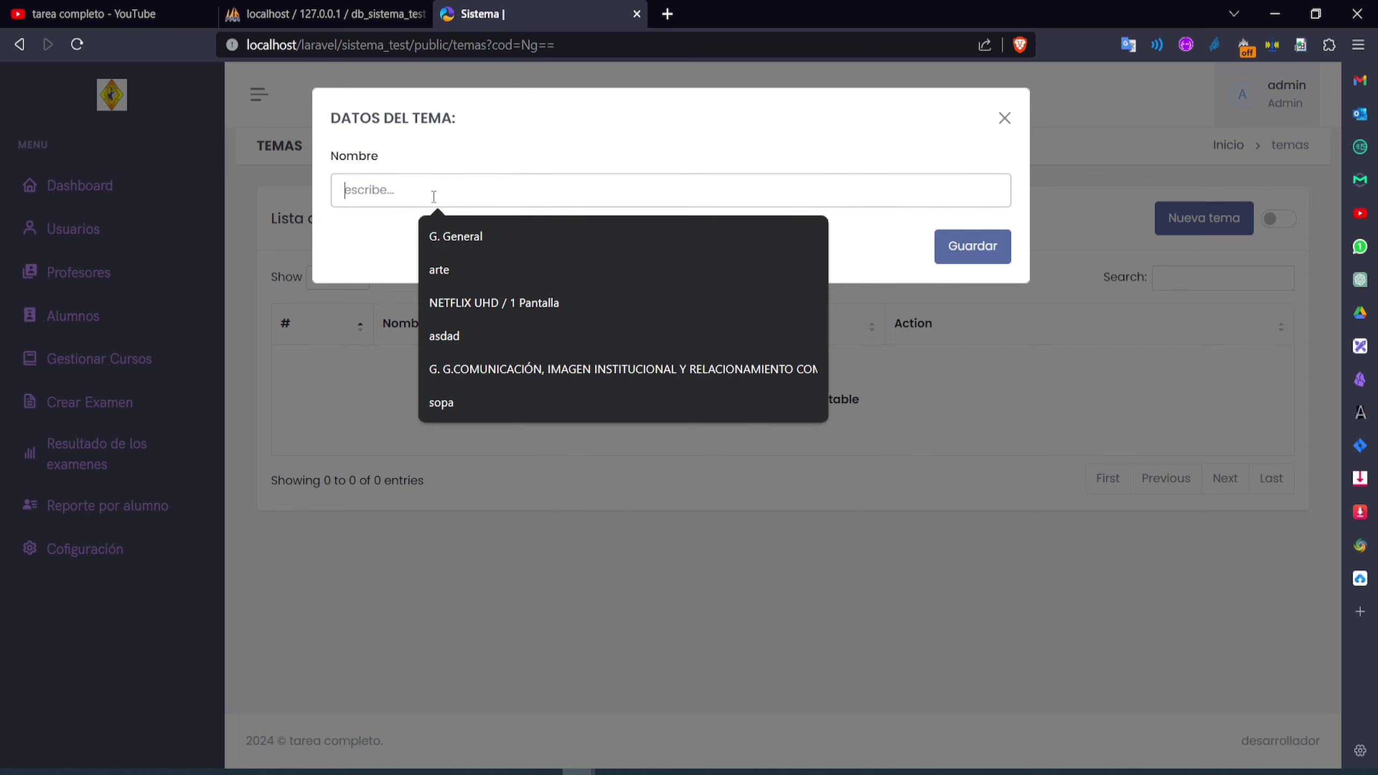
pyautogui.write('inform')
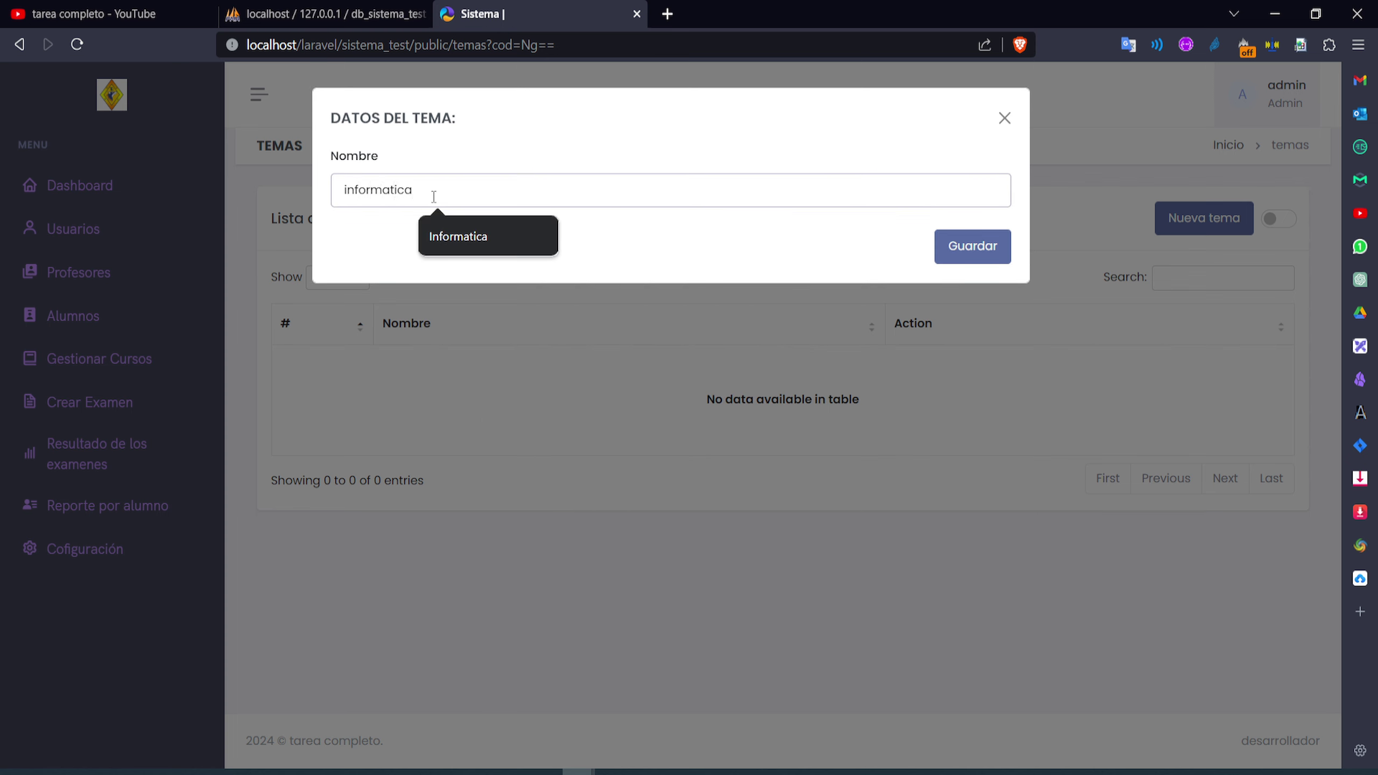
pyautogui.write('atica')
pyautogui.click(519, 231)
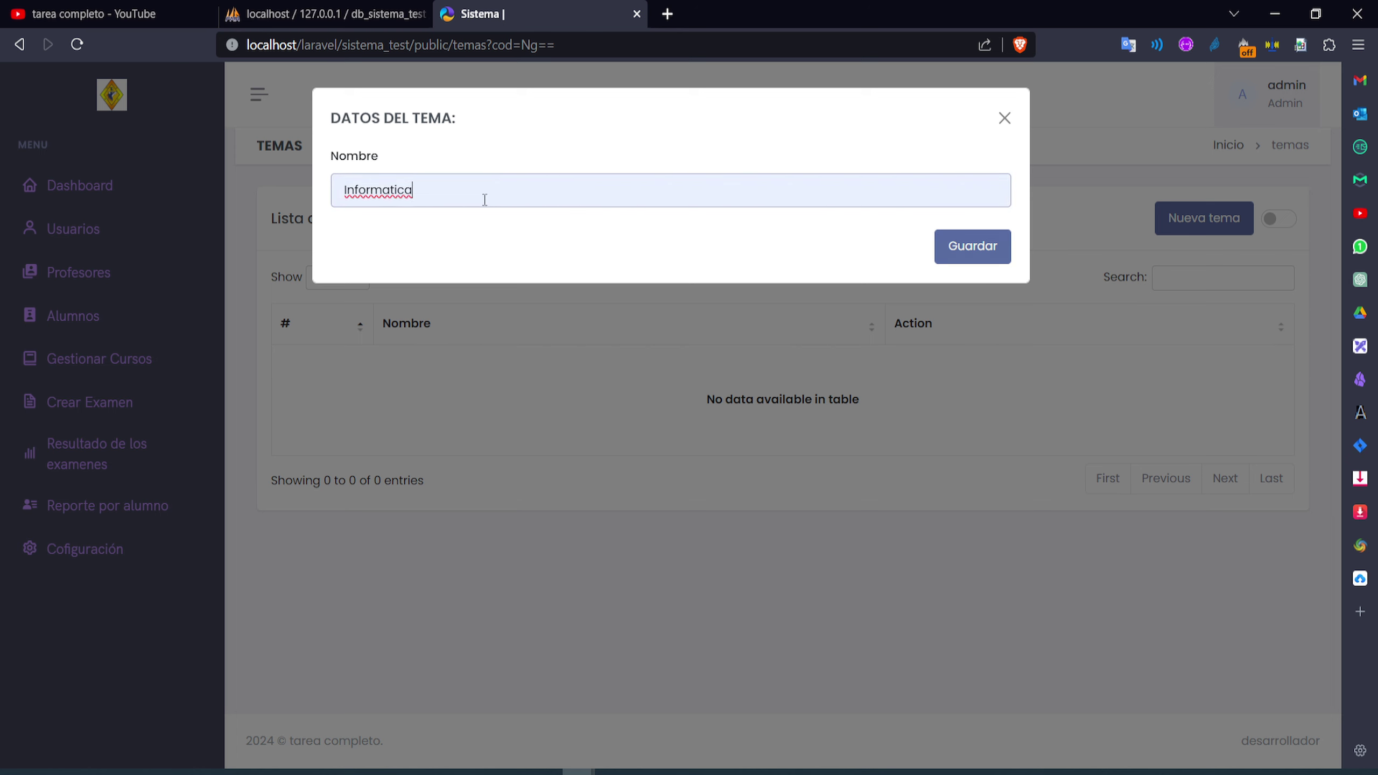
pyautogui.rightClick(406, 190)
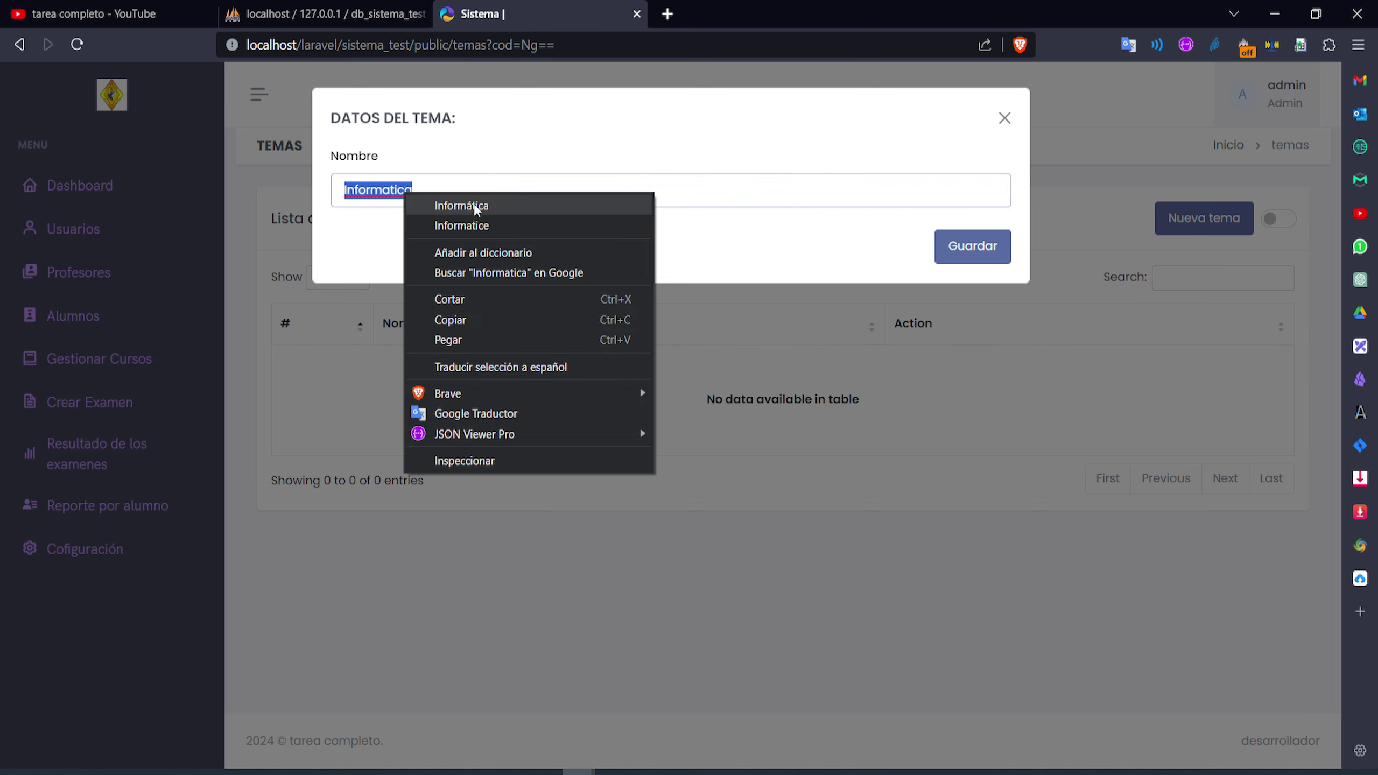
pyautogui.click(464, 205)
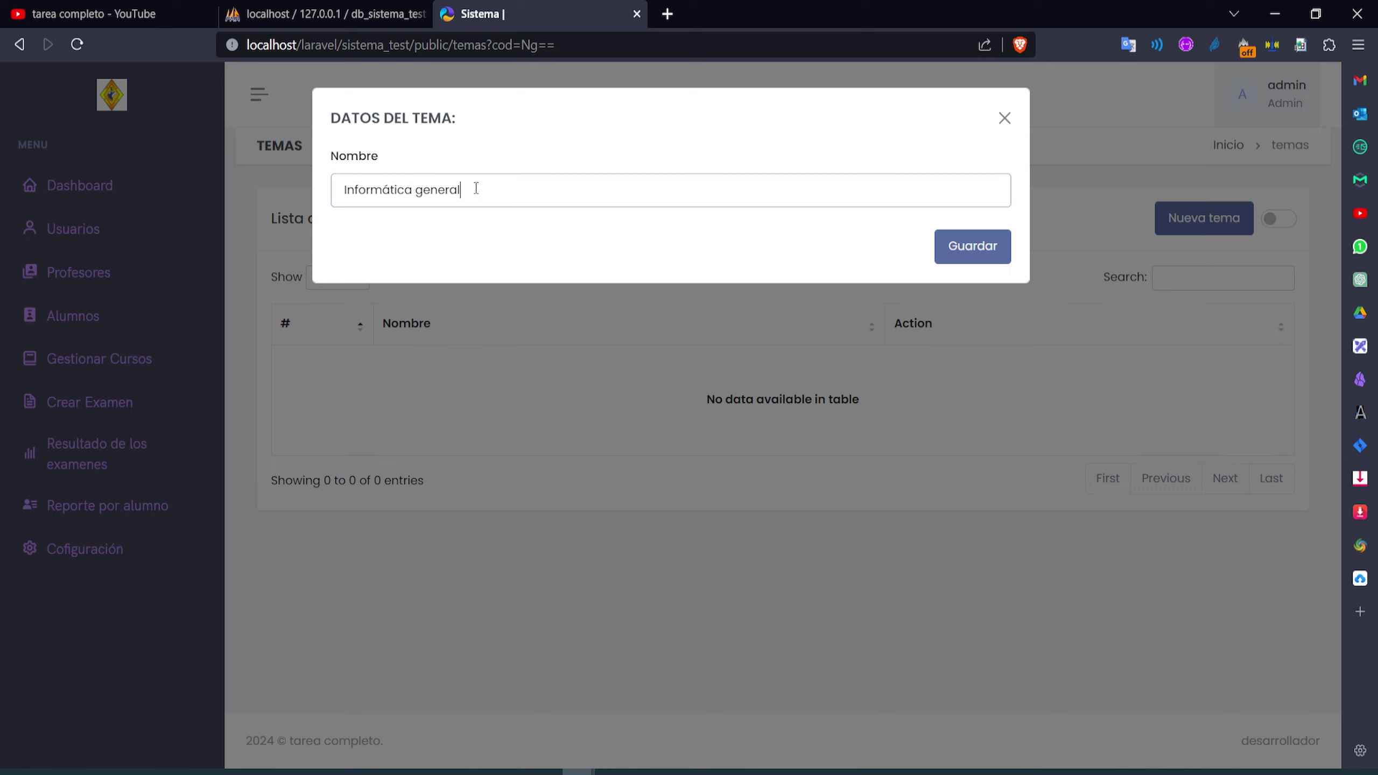
pyautogui.click(979, 262)
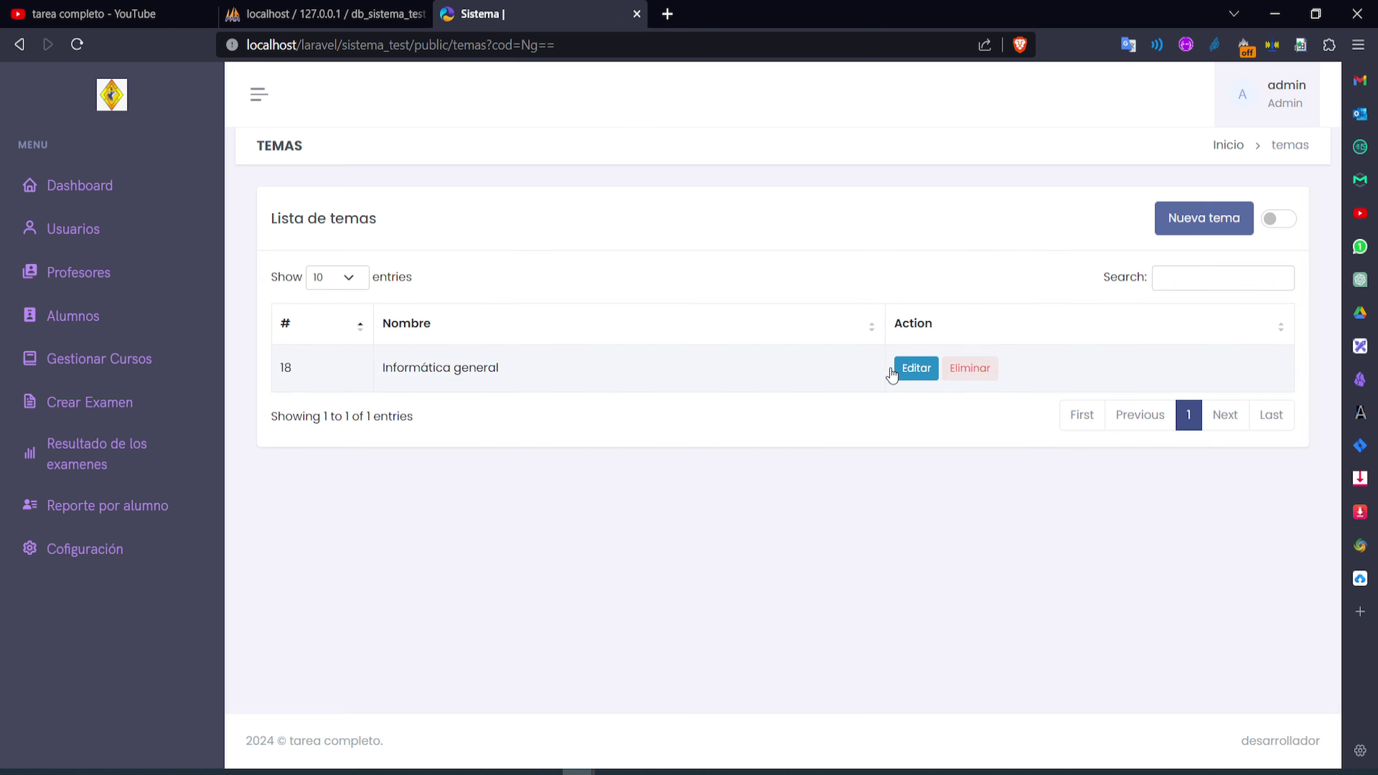
# Open the empty question list of the Informática general topic
pyautogui.click(917, 378)
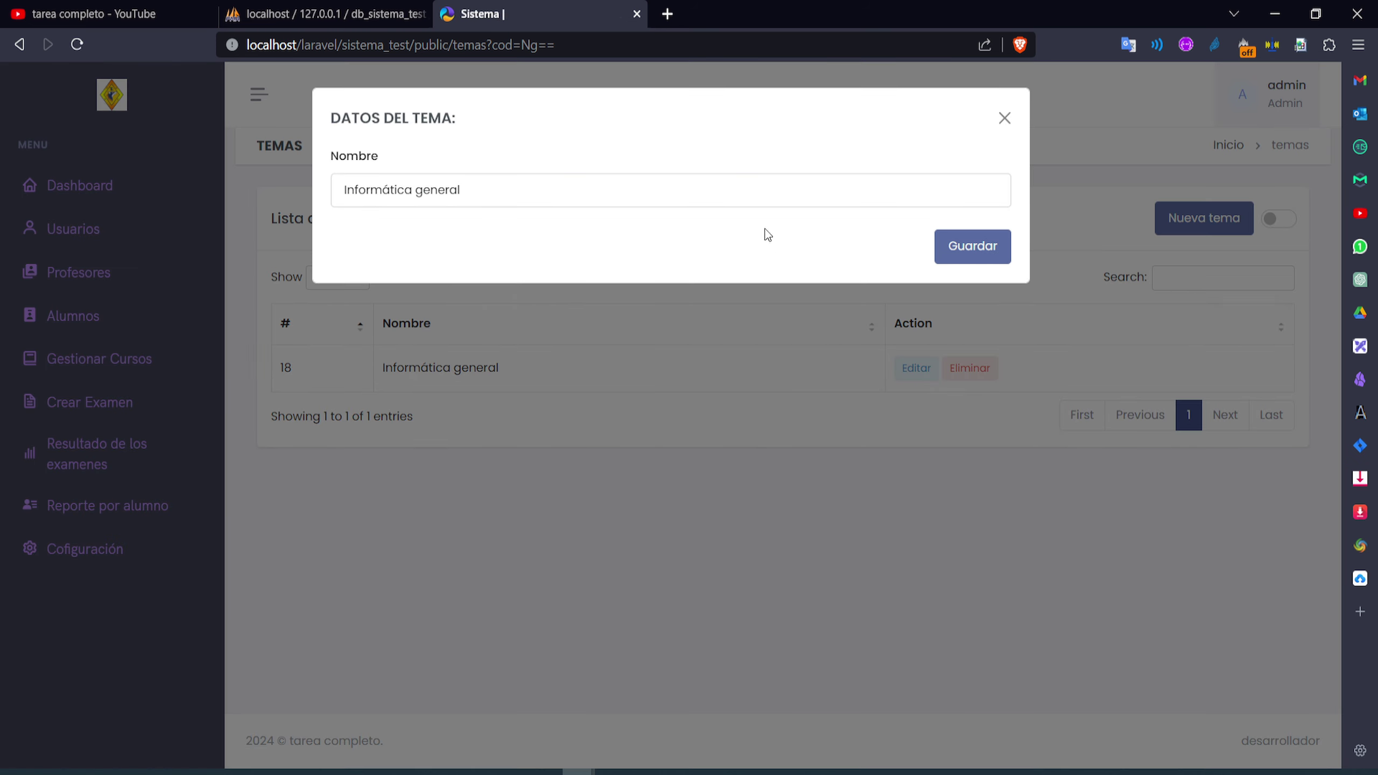
pyautogui.click(1006, 119)
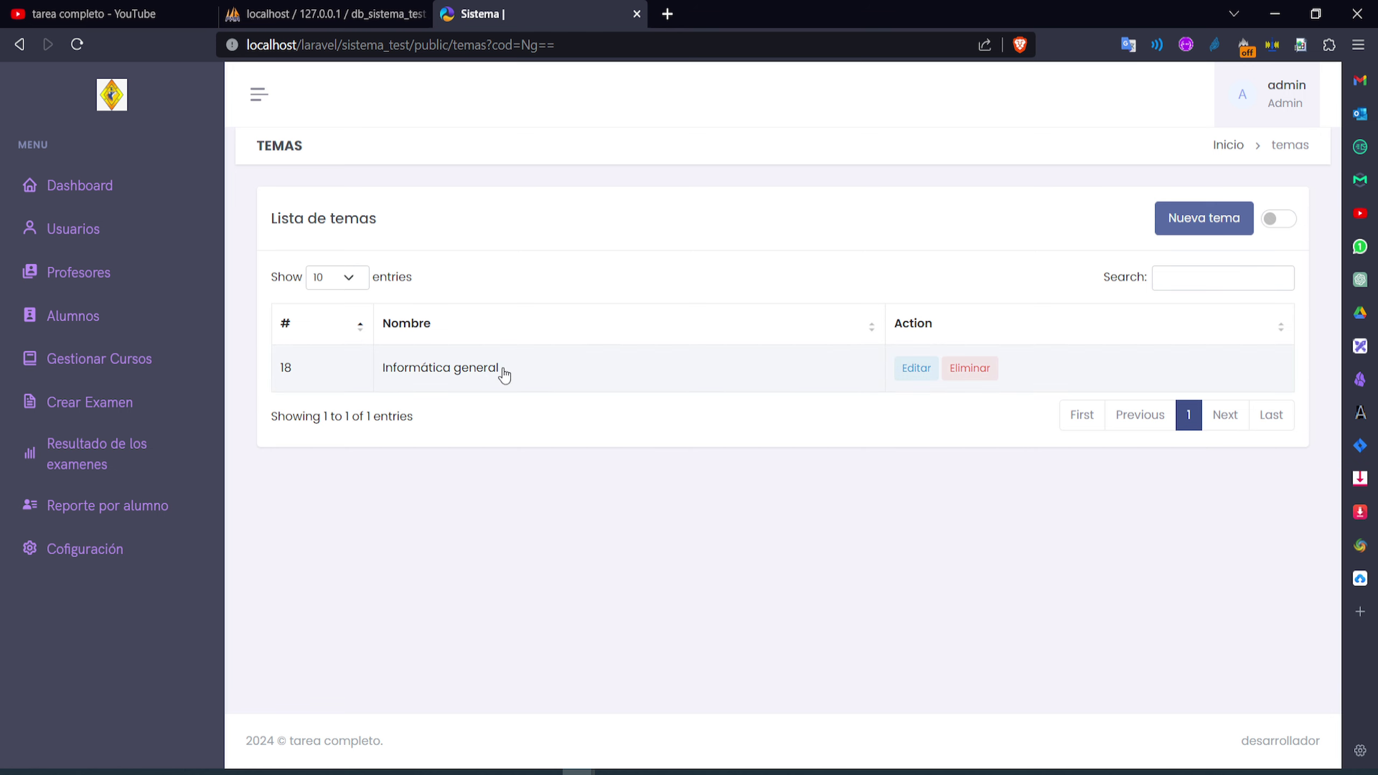
pyautogui.click(503, 370)
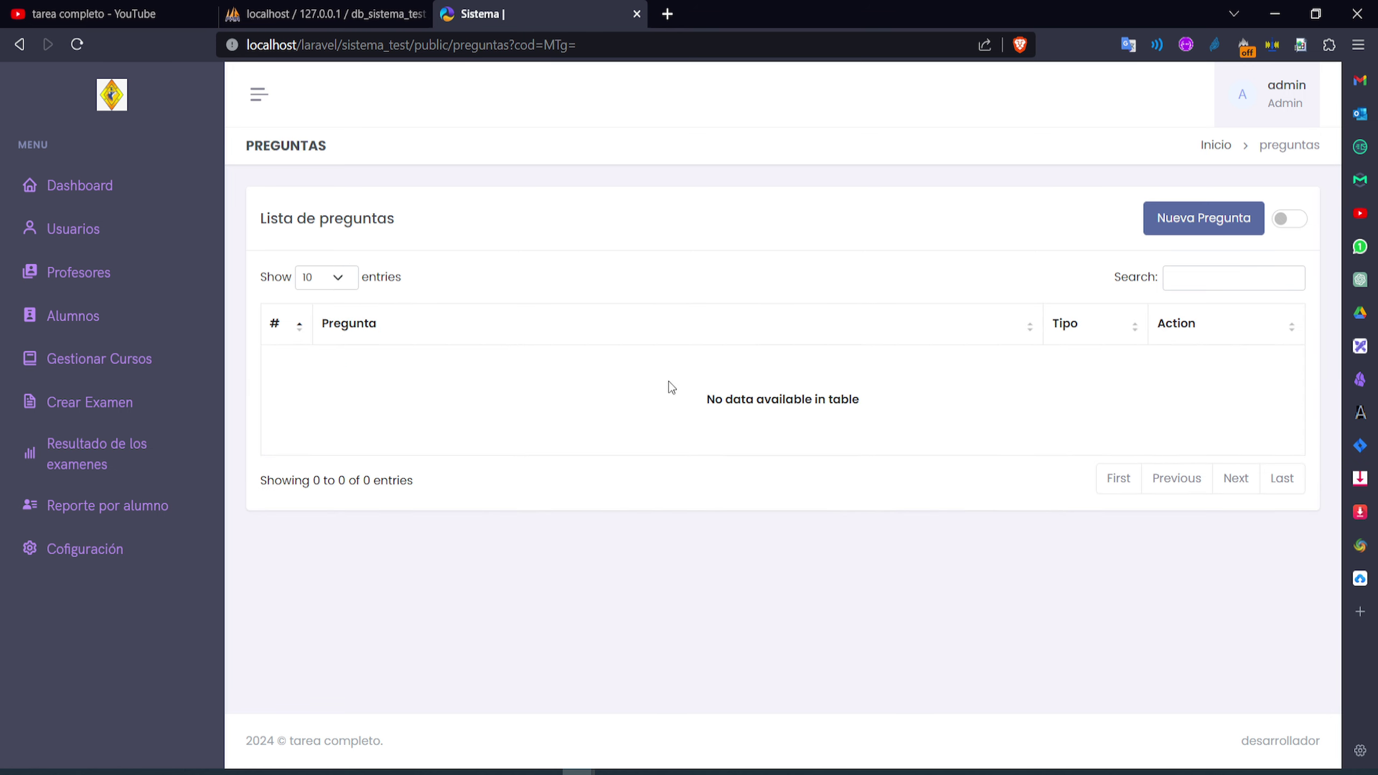
# Start a new question with the text 'pregunta' and keep the single-answer (única) type
pyautogui.click(1173, 223)
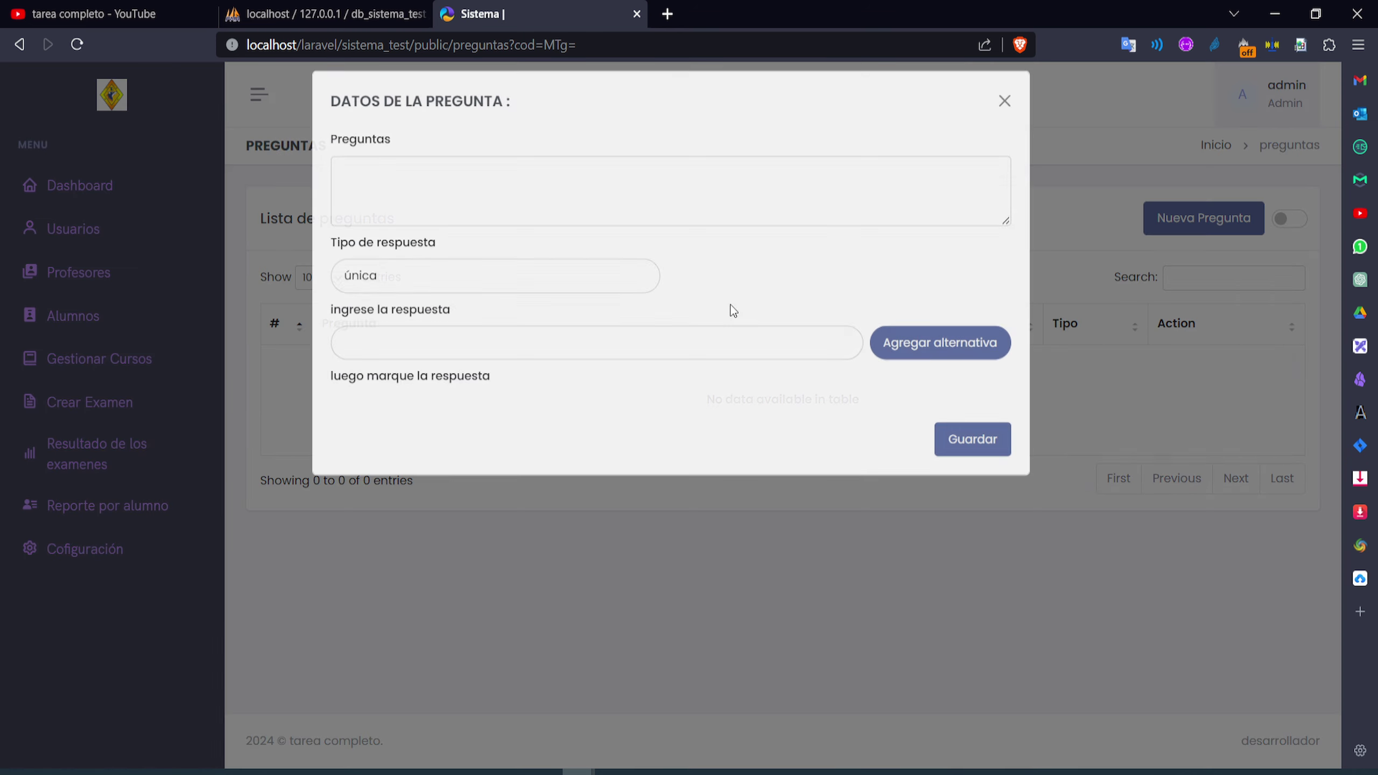
pyautogui.click(470, 203)
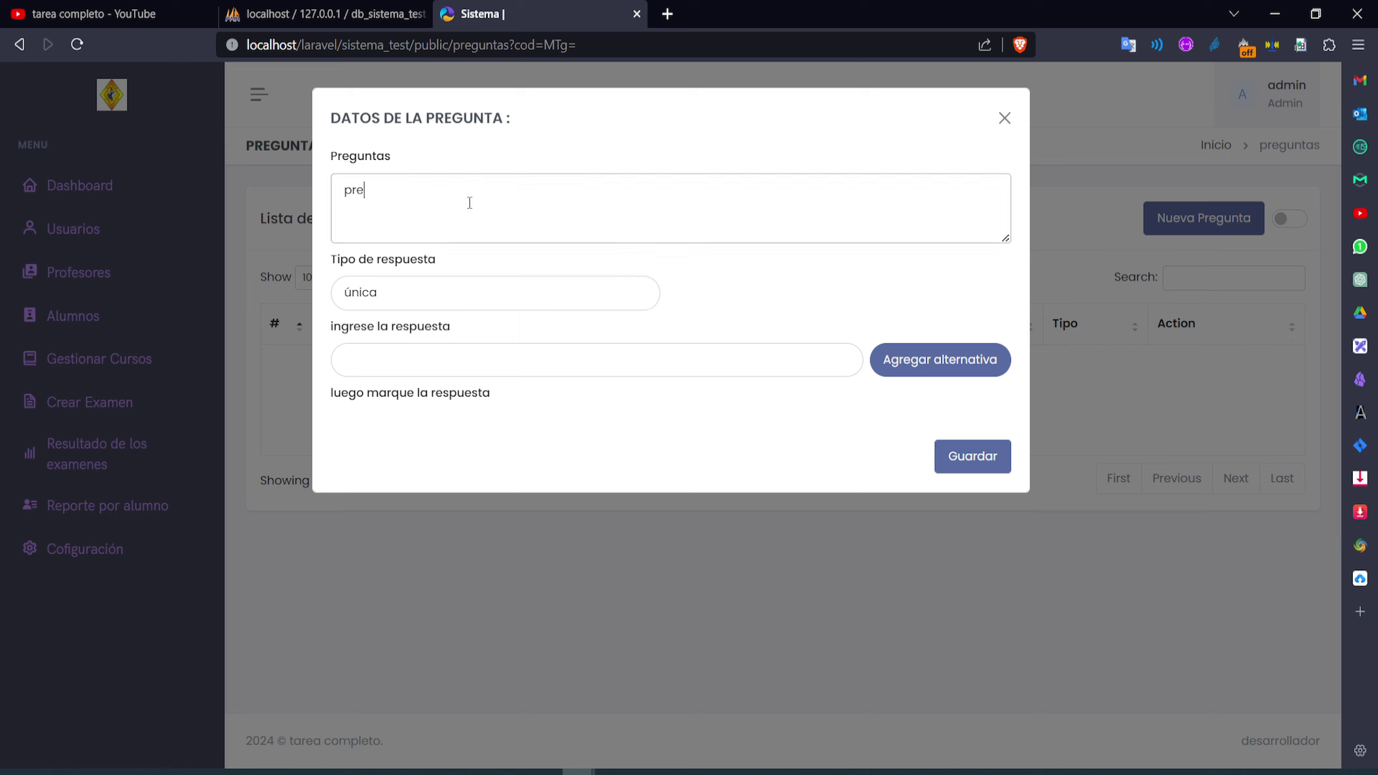
pyautogui.write('pregunta 1')
pyautogui.click(437, 296)
pyautogui.click(412, 323)
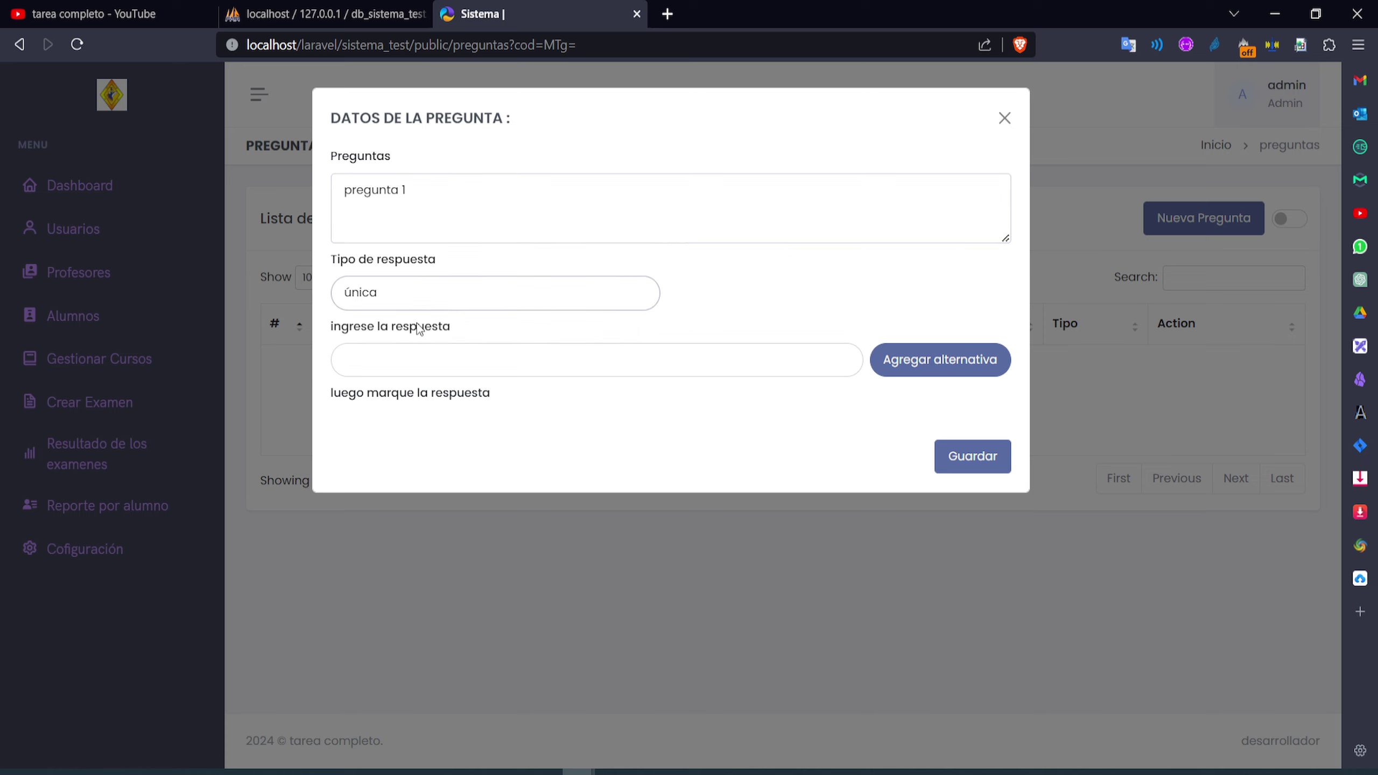
# Add trial options sdf and sdfsf, toggle which is correct, then remove both
pyautogui.click(798, 373)
pyautogui.write('sdf')
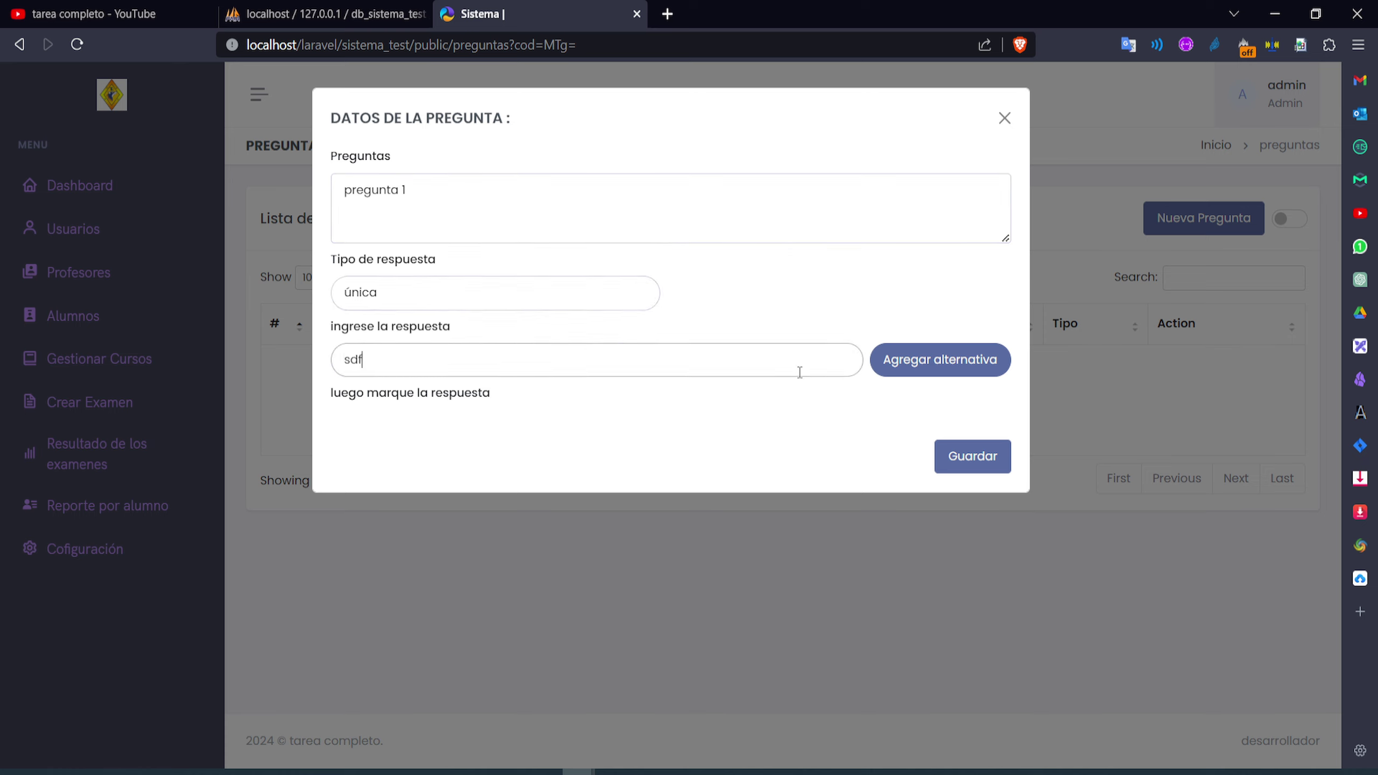
pyautogui.click(885, 369)
pyautogui.click(532, 366)
pyautogui.write('sdfsf')
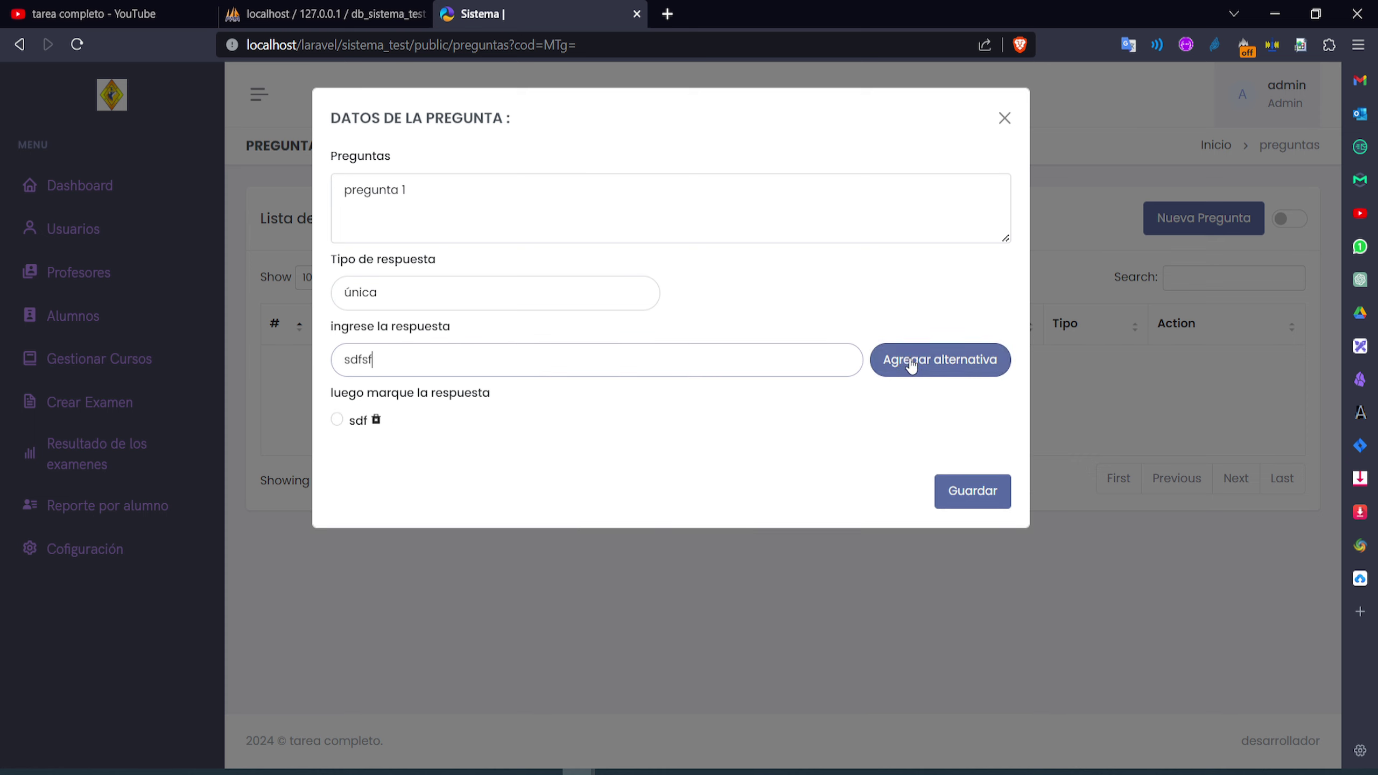
pyautogui.click(907, 361)
pyautogui.click(337, 422)
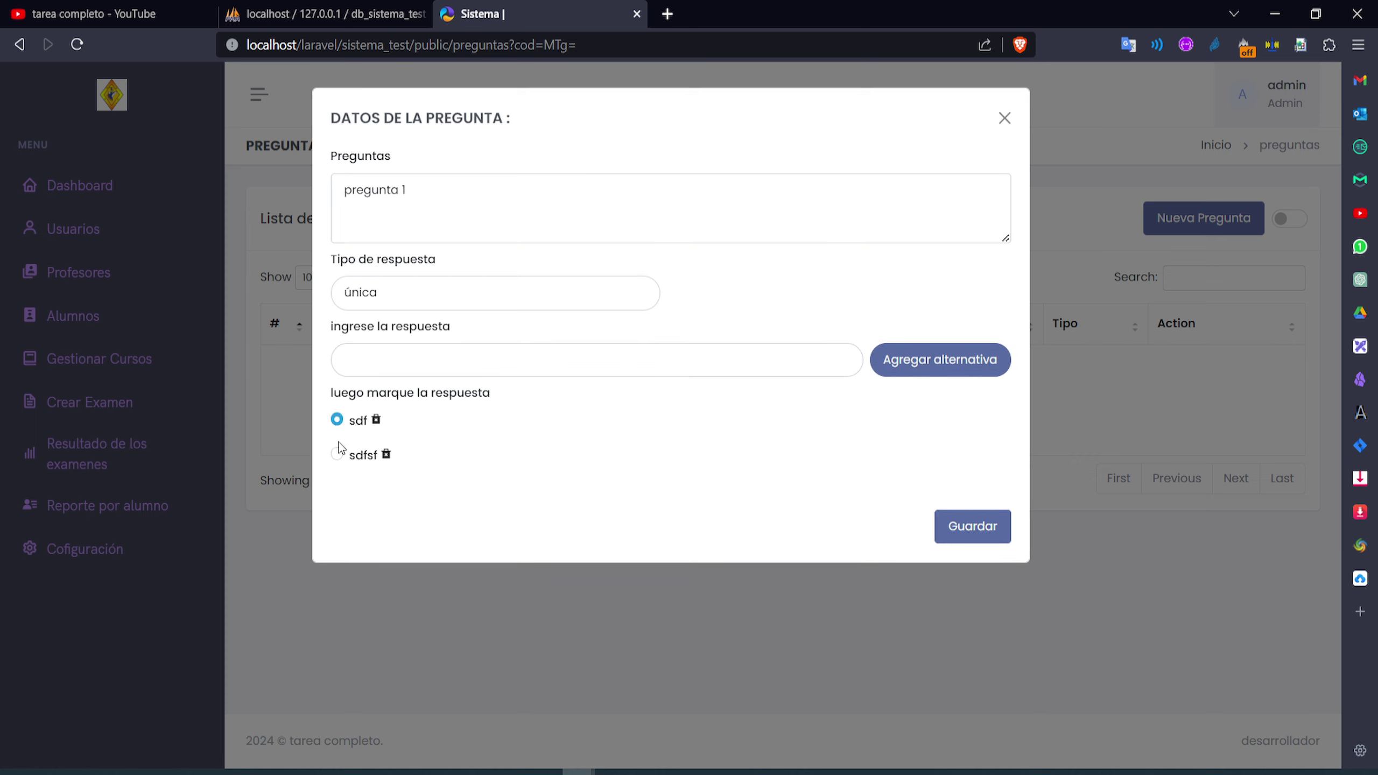
pyautogui.click(337, 454)
pyautogui.click(337, 421)
pyautogui.click(337, 454)
pyautogui.click(337, 420)
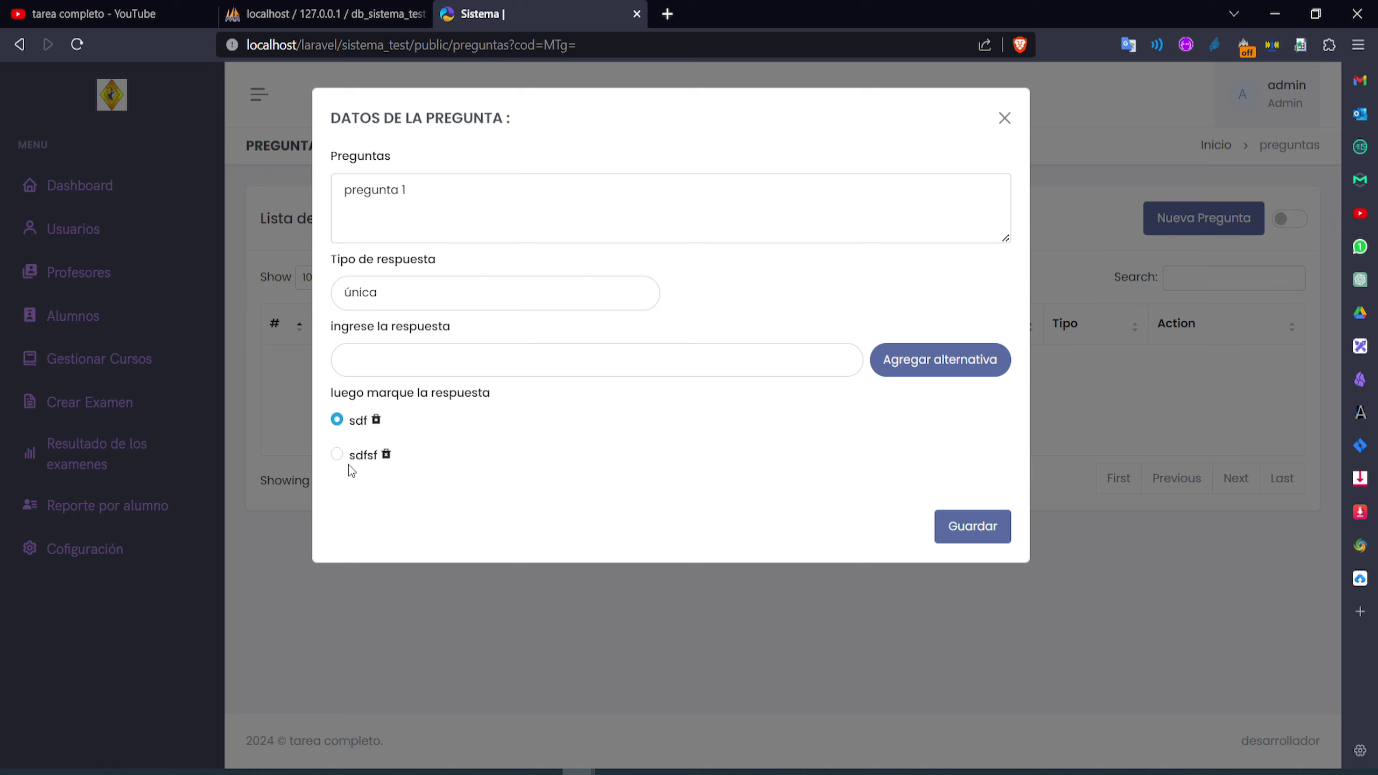
pyautogui.click(386, 455)
pyautogui.click(376, 419)
# Add alternatives a, b, c and d, mark b correct, and save the question
pyautogui.click(384, 365)
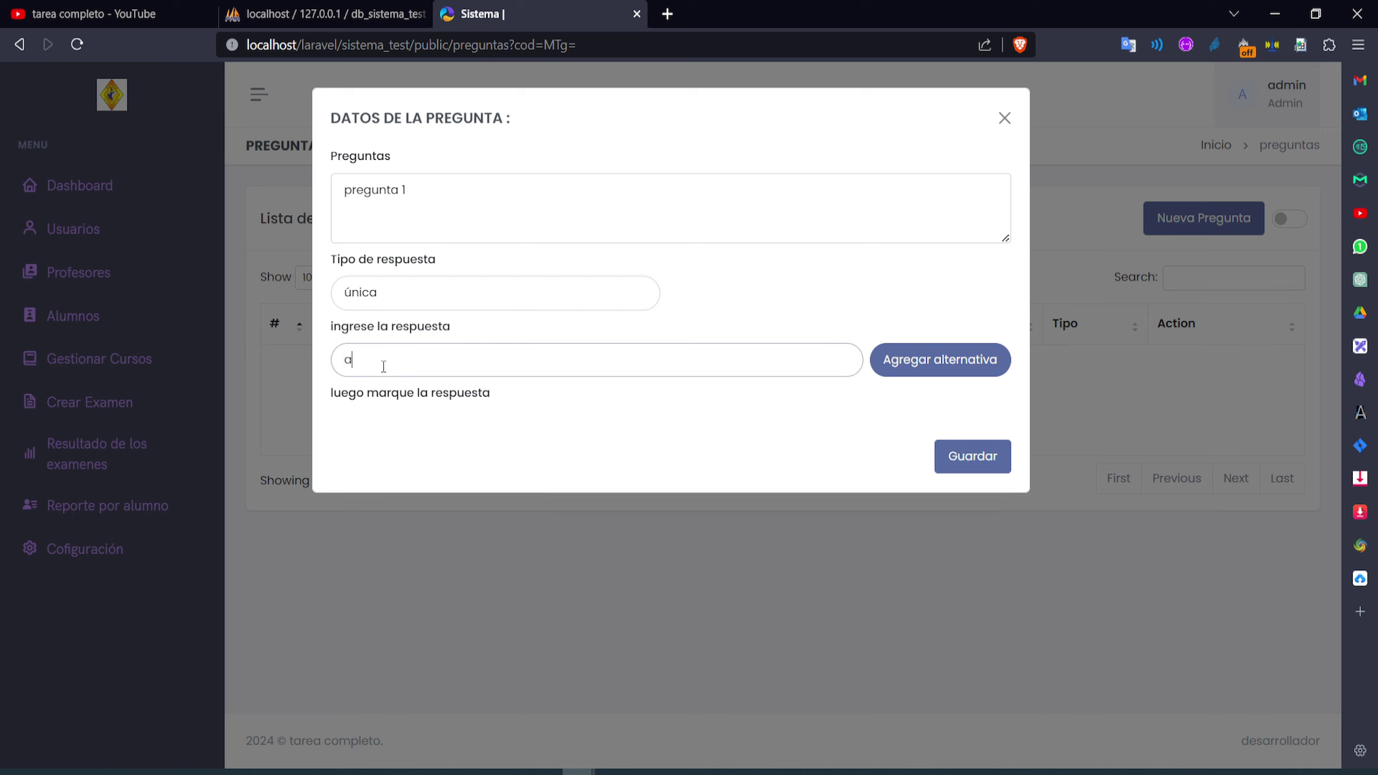
pyautogui.click(883, 367)
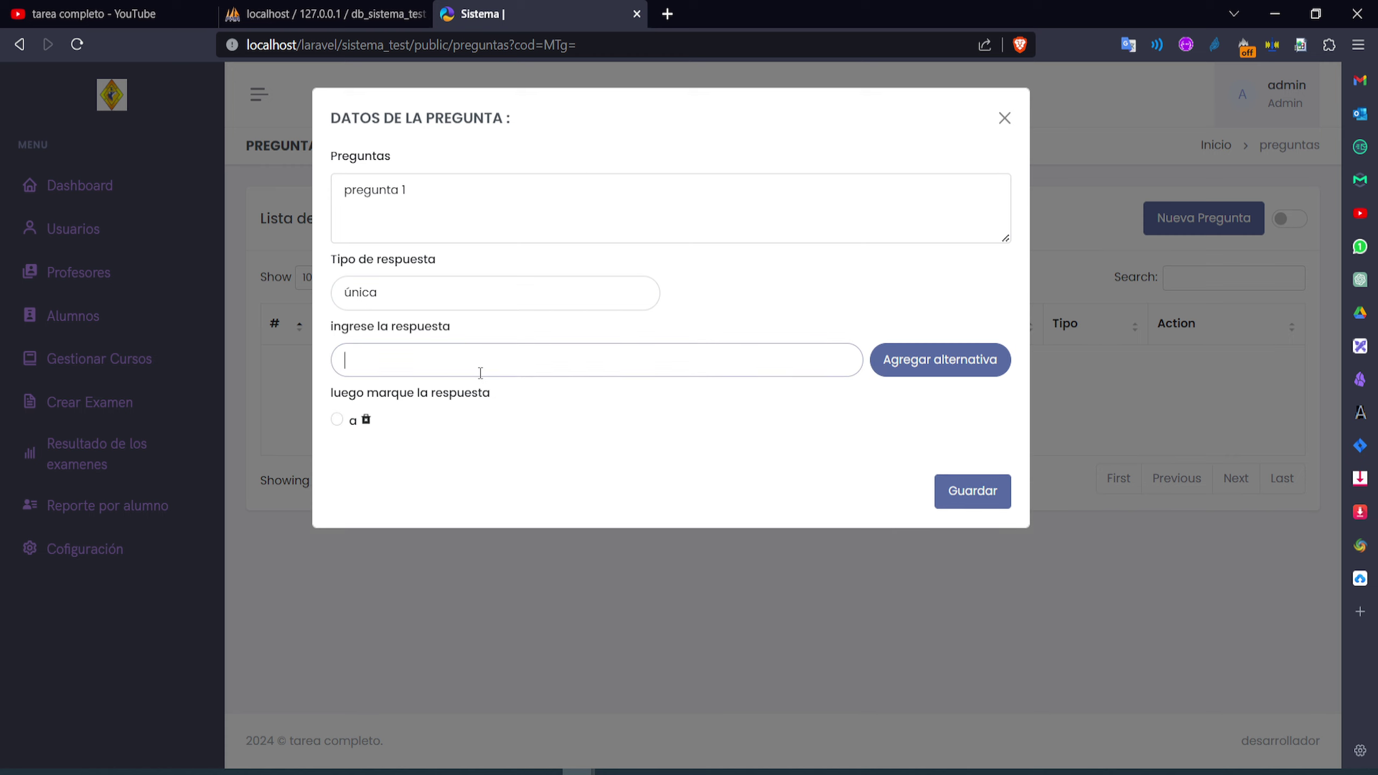
pyautogui.write('b')
pyautogui.click(882, 367)
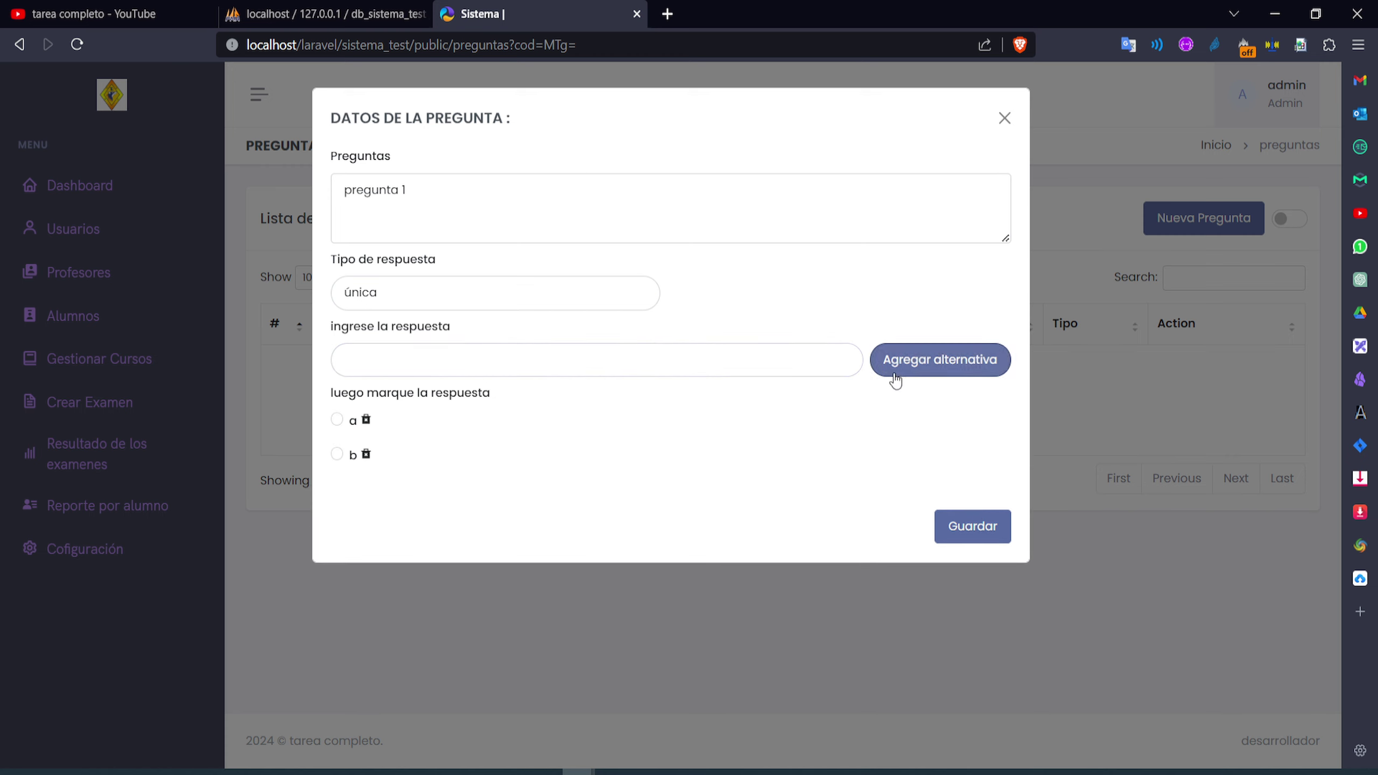
pyautogui.click(412, 374)
pyautogui.write('c')
pyautogui.click(879, 359)
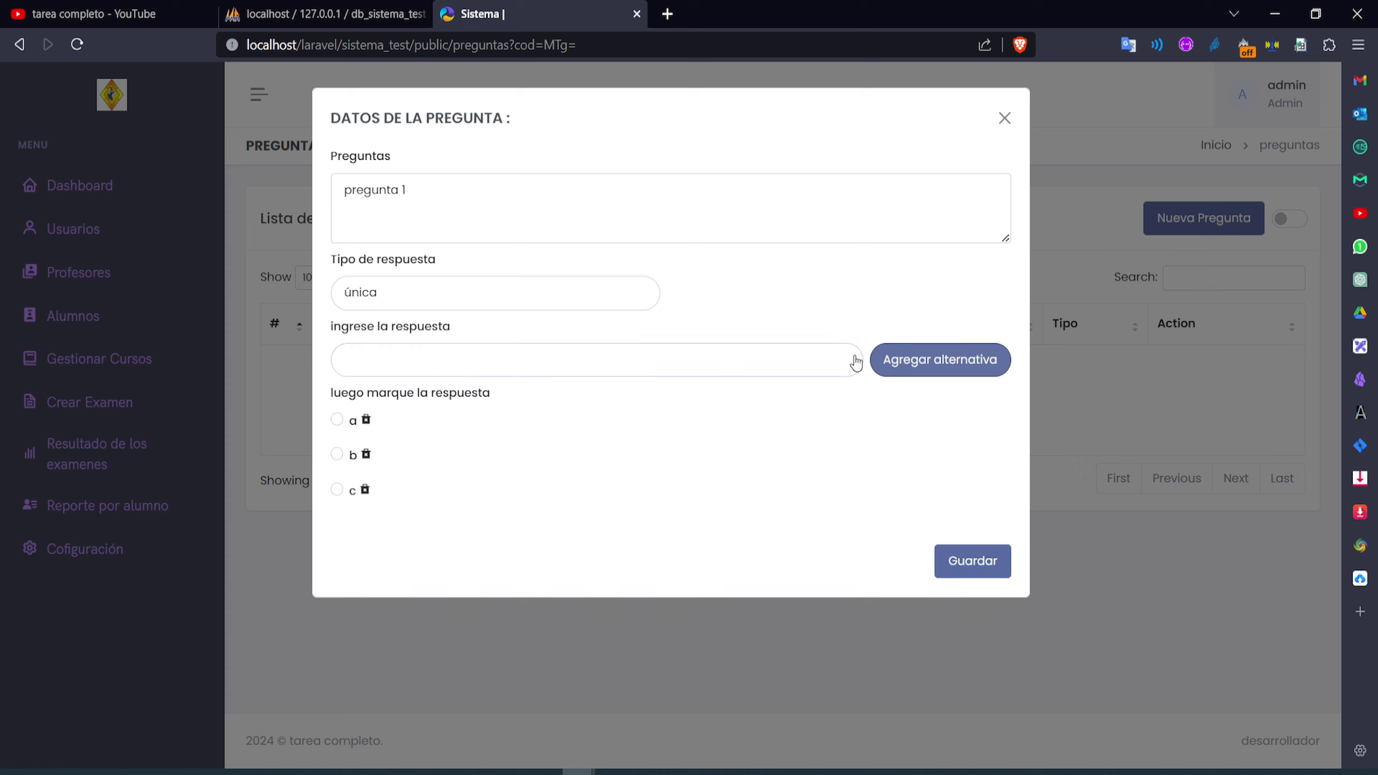
pyautogui.click(481, 367)
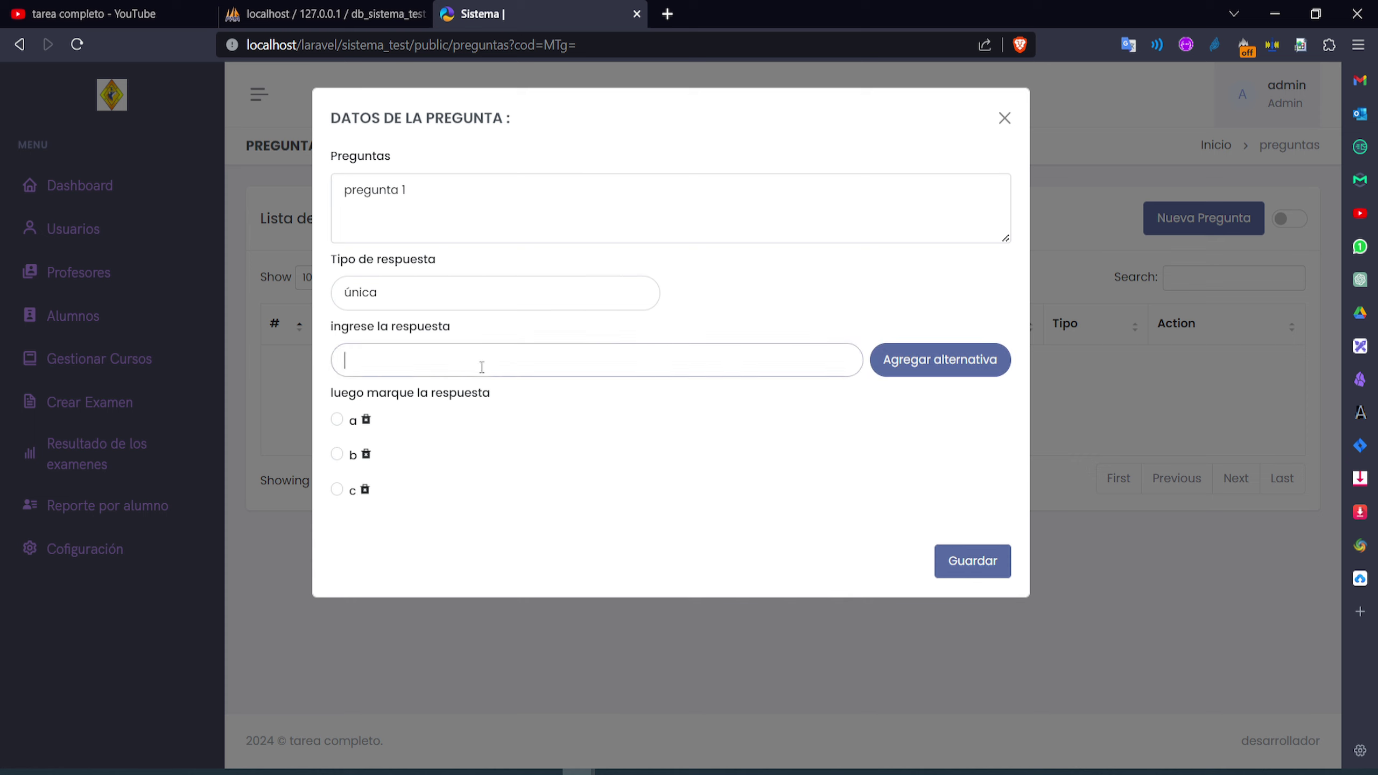
pyautogui.click(921, 369)
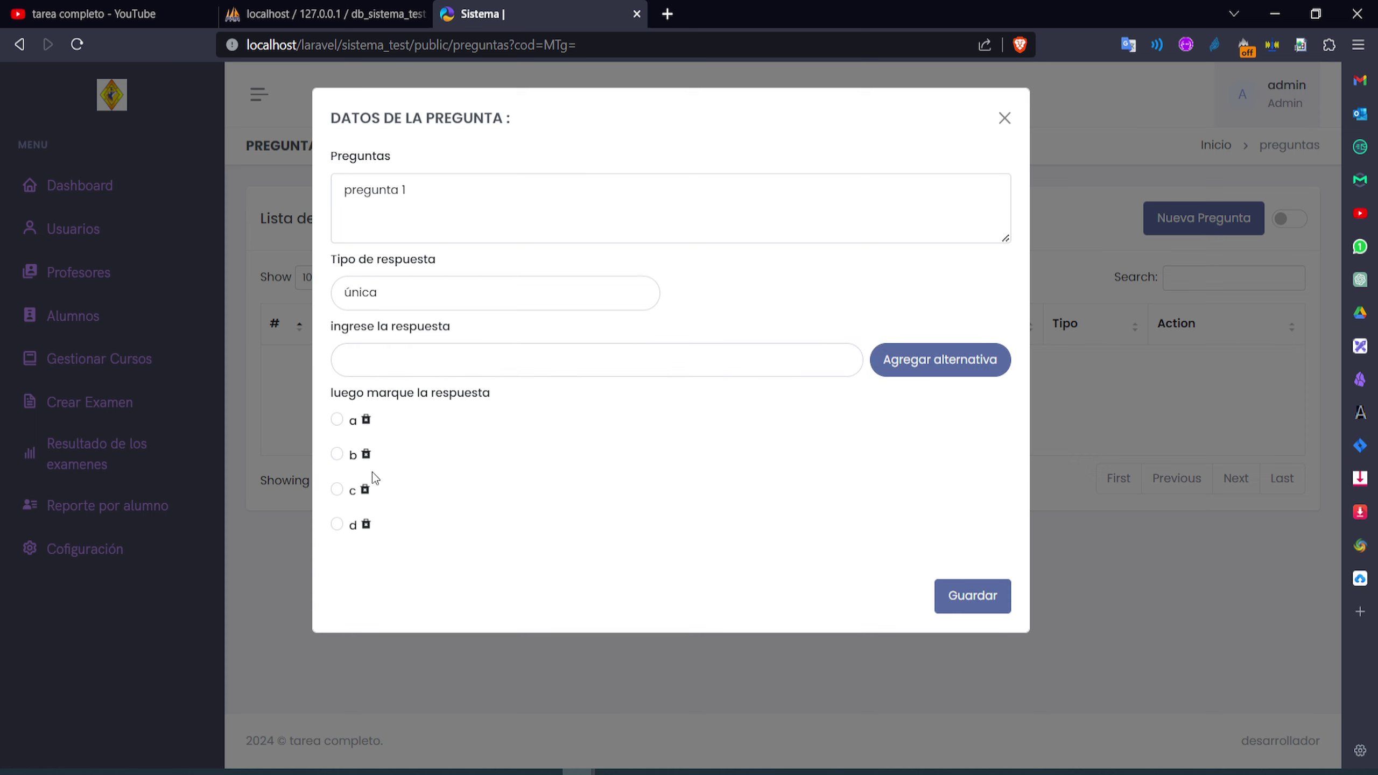
pyautogui.click(337, 456)
pyautogui.click(973, 595)
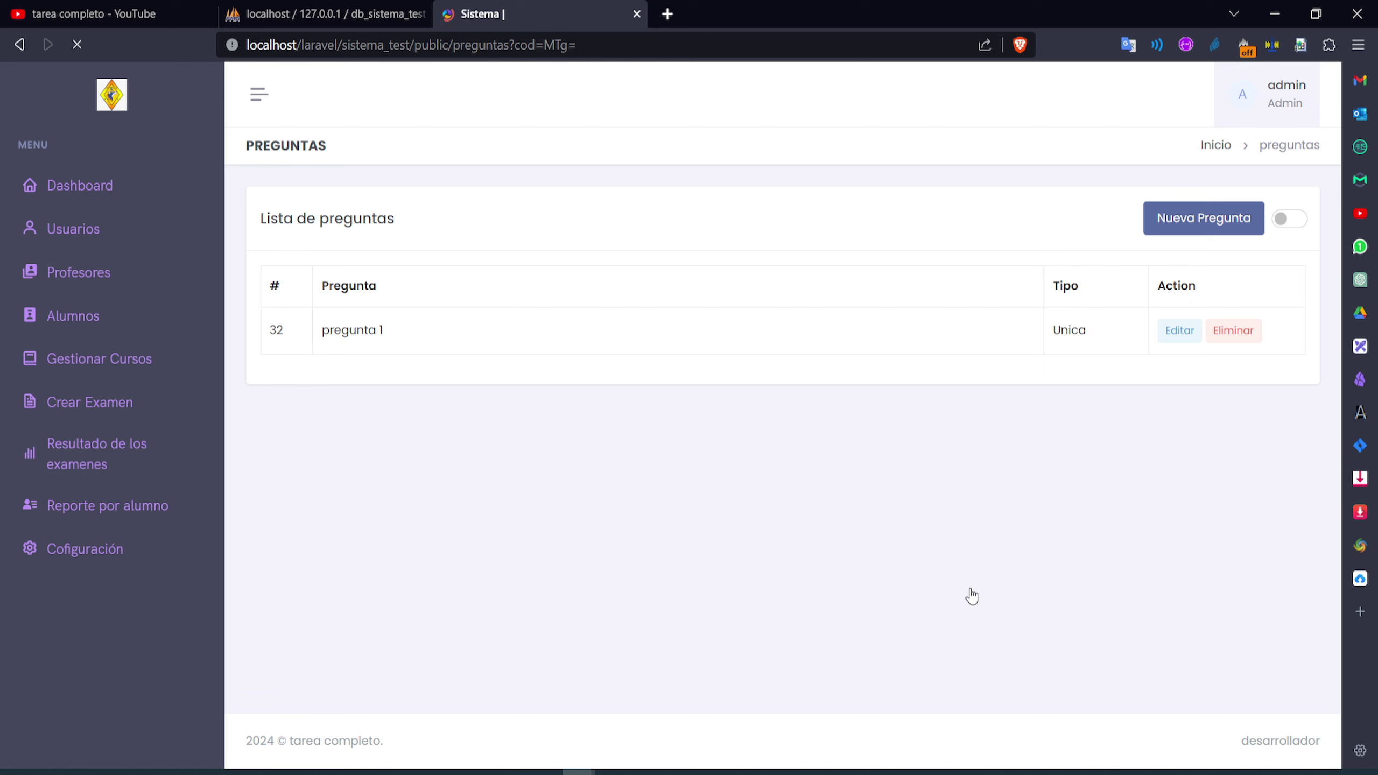
# Edit pregunta 1 to change its correct answer from b to c and save
pyautogui.moveTo(393, 380); pyautogui.dragTo(329, 380)
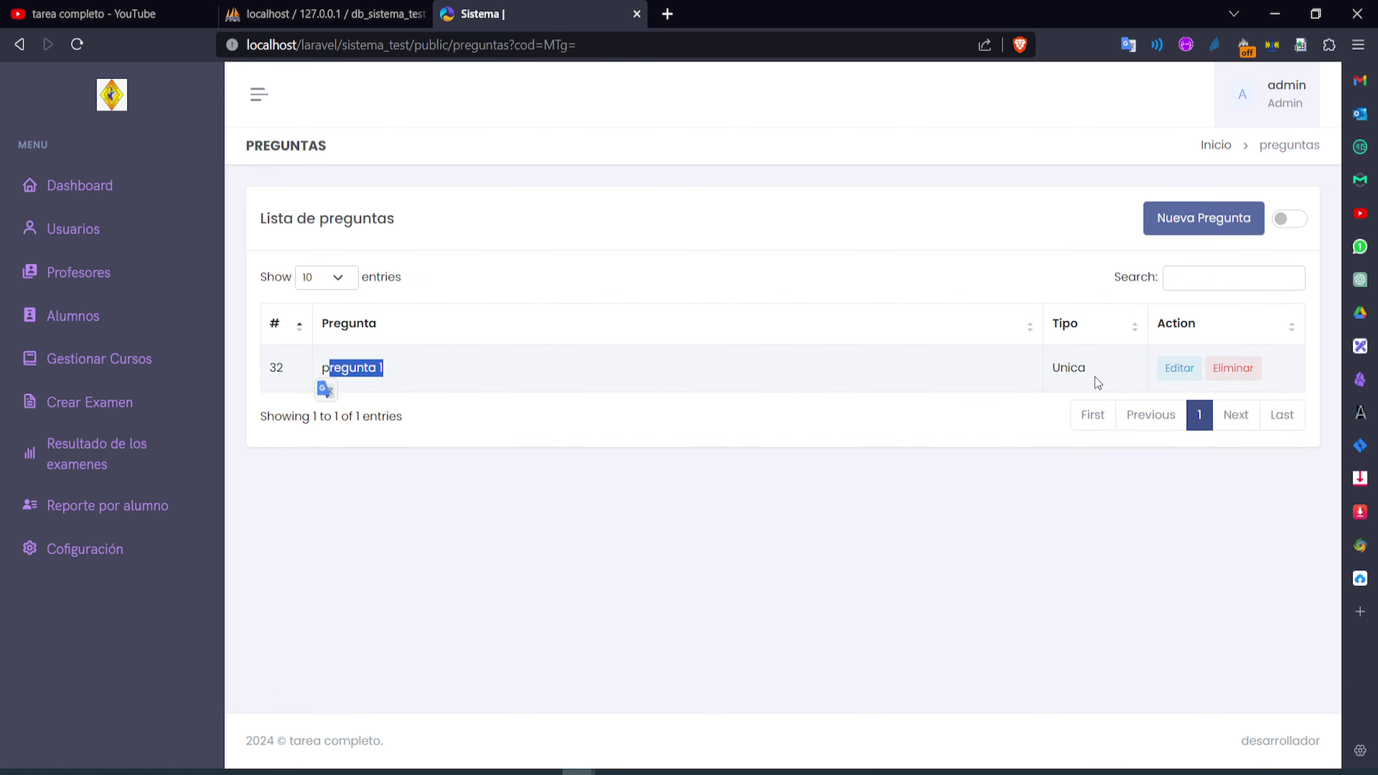
pyautogui.click(1173, 372)
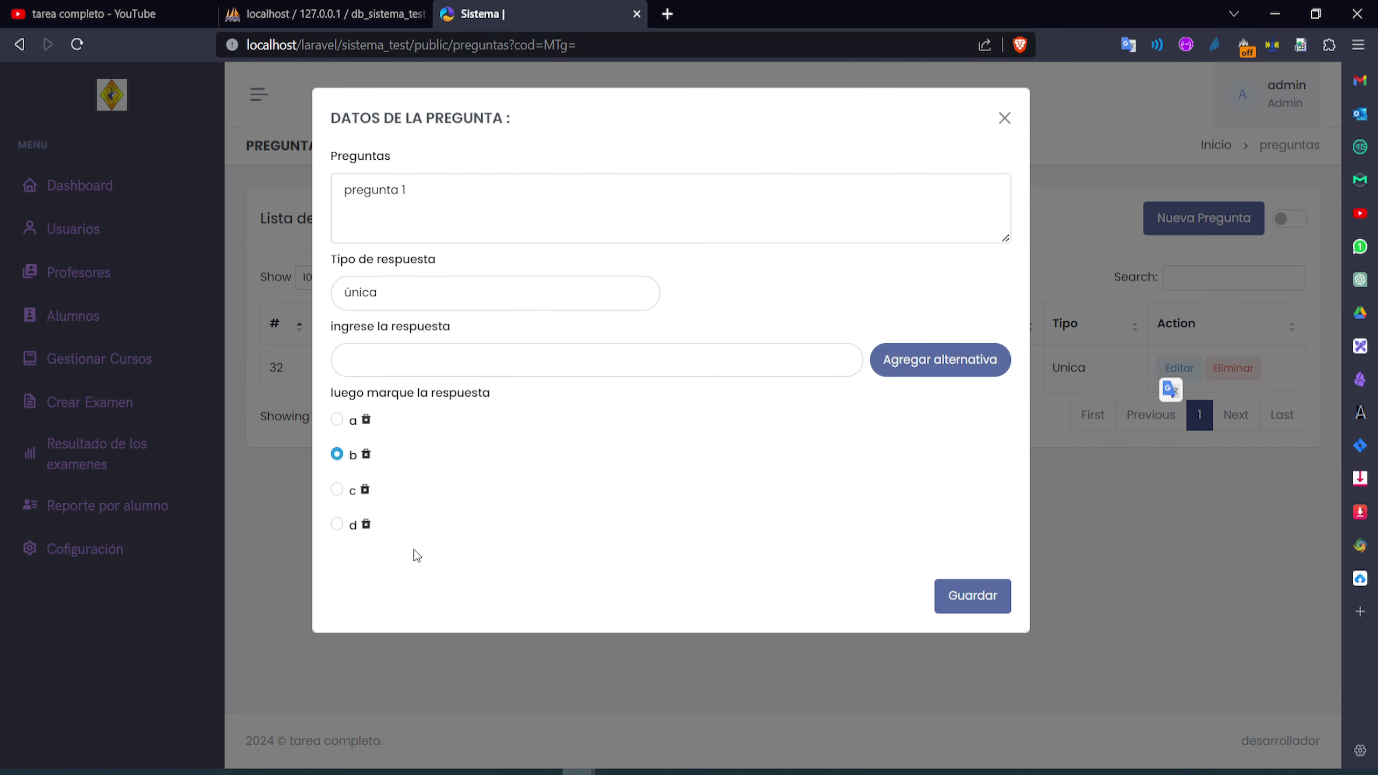
pyautogui.click(337, 490)
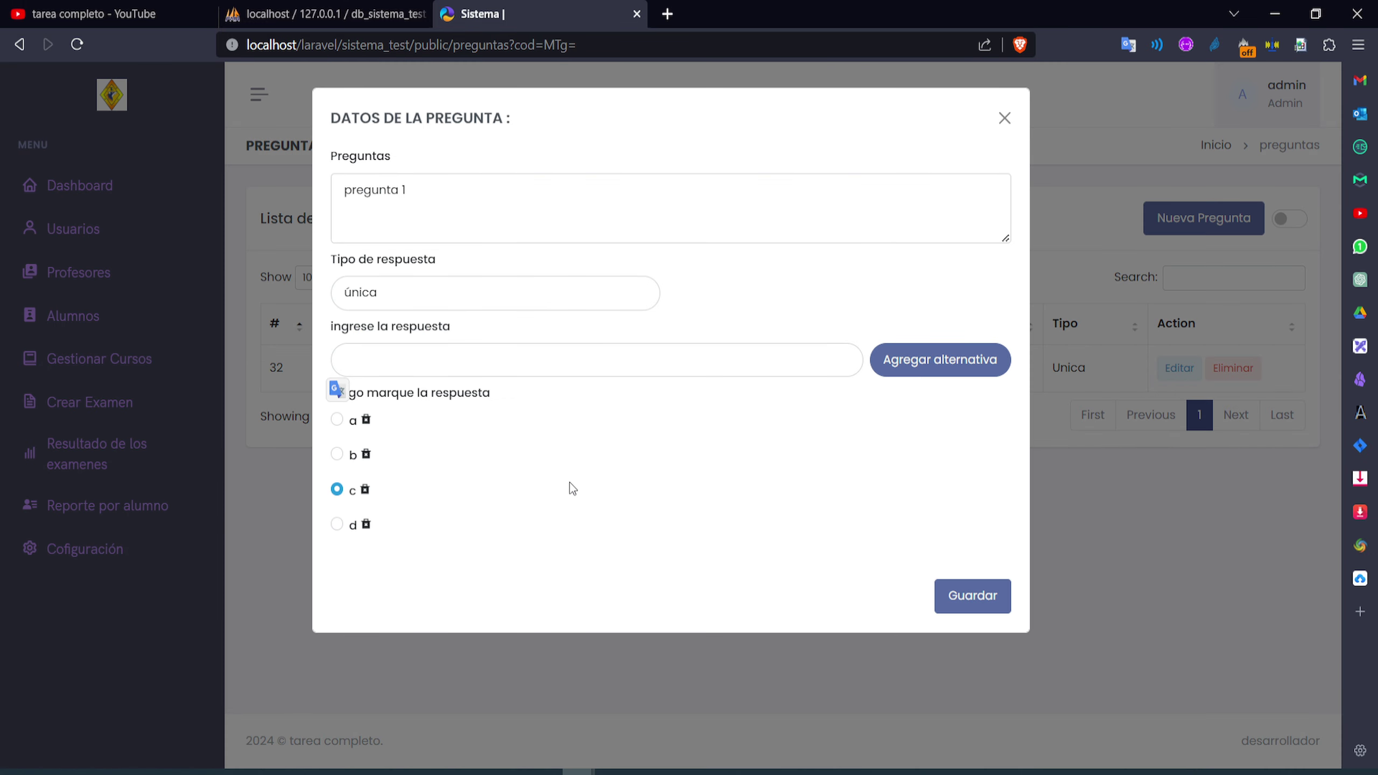
pyautogui.click(973, 598)
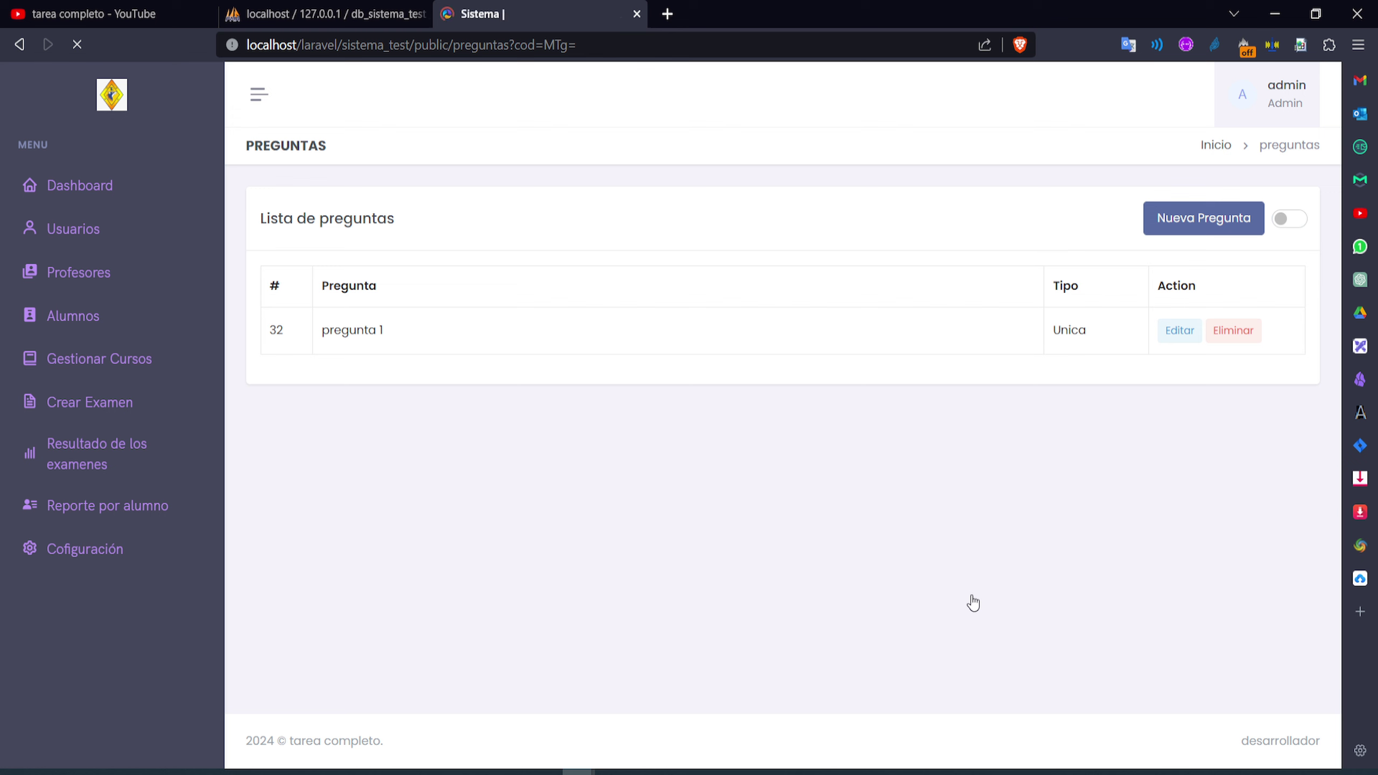
# Switch pregunta 1 to the multiple-answer type and add alternatives a, b, c and d
pyautogui.click(1179, 368)
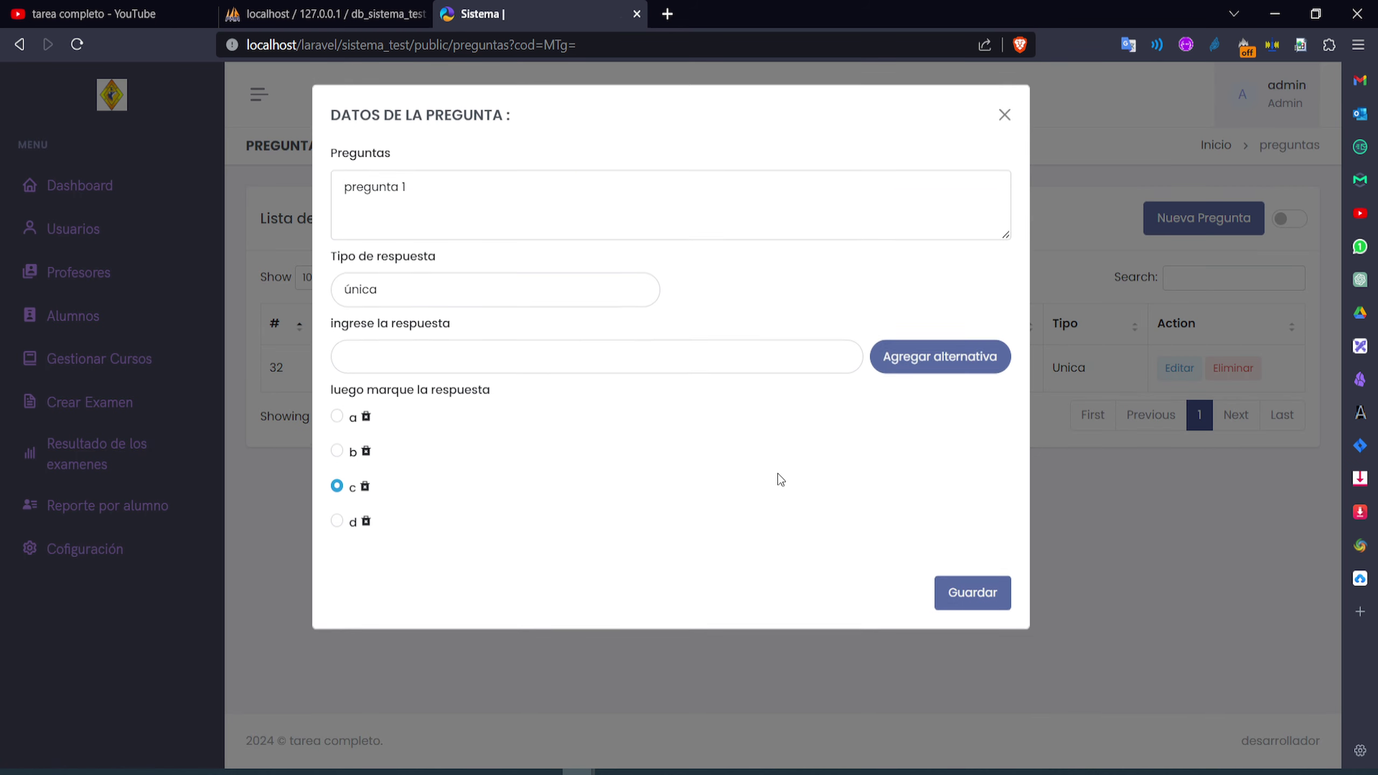
pyautogui.click(450, 309)
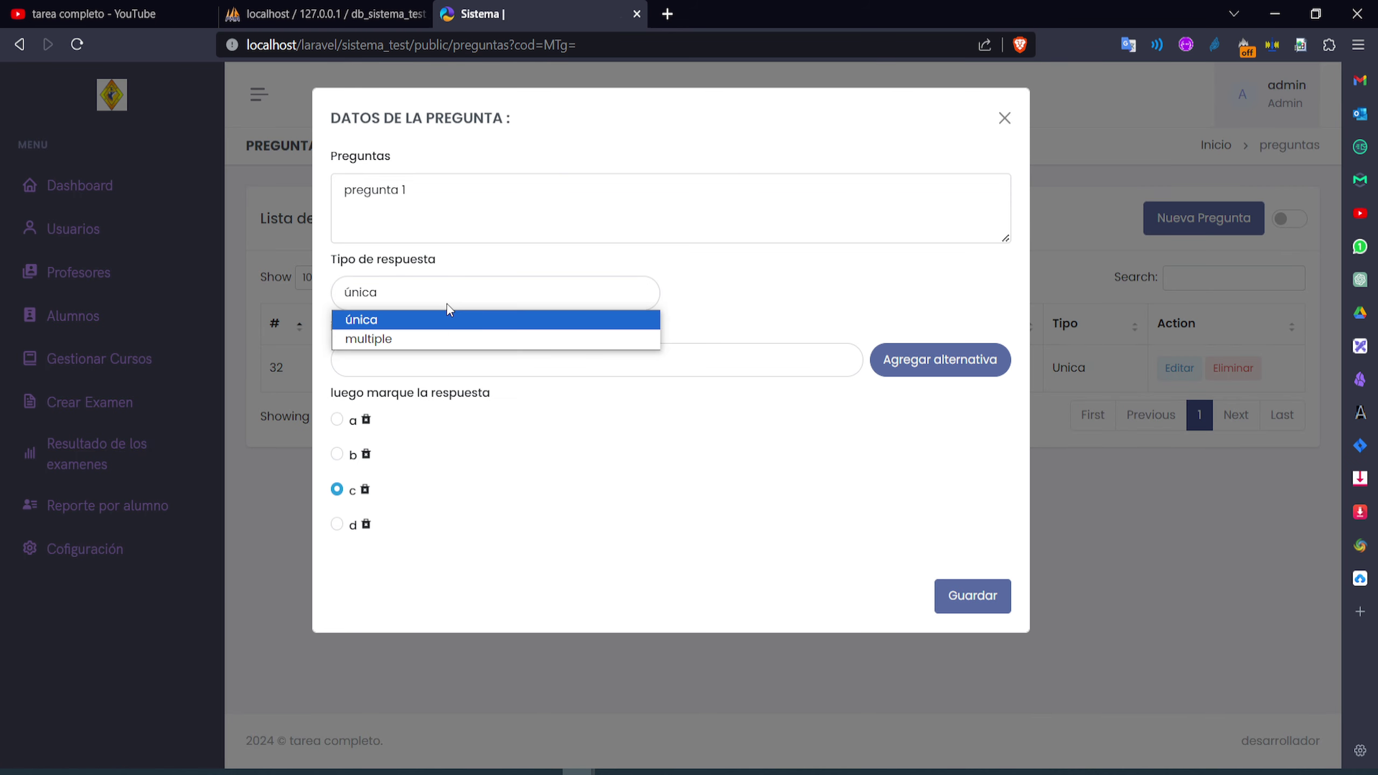
pyautogui.click(406, 336)
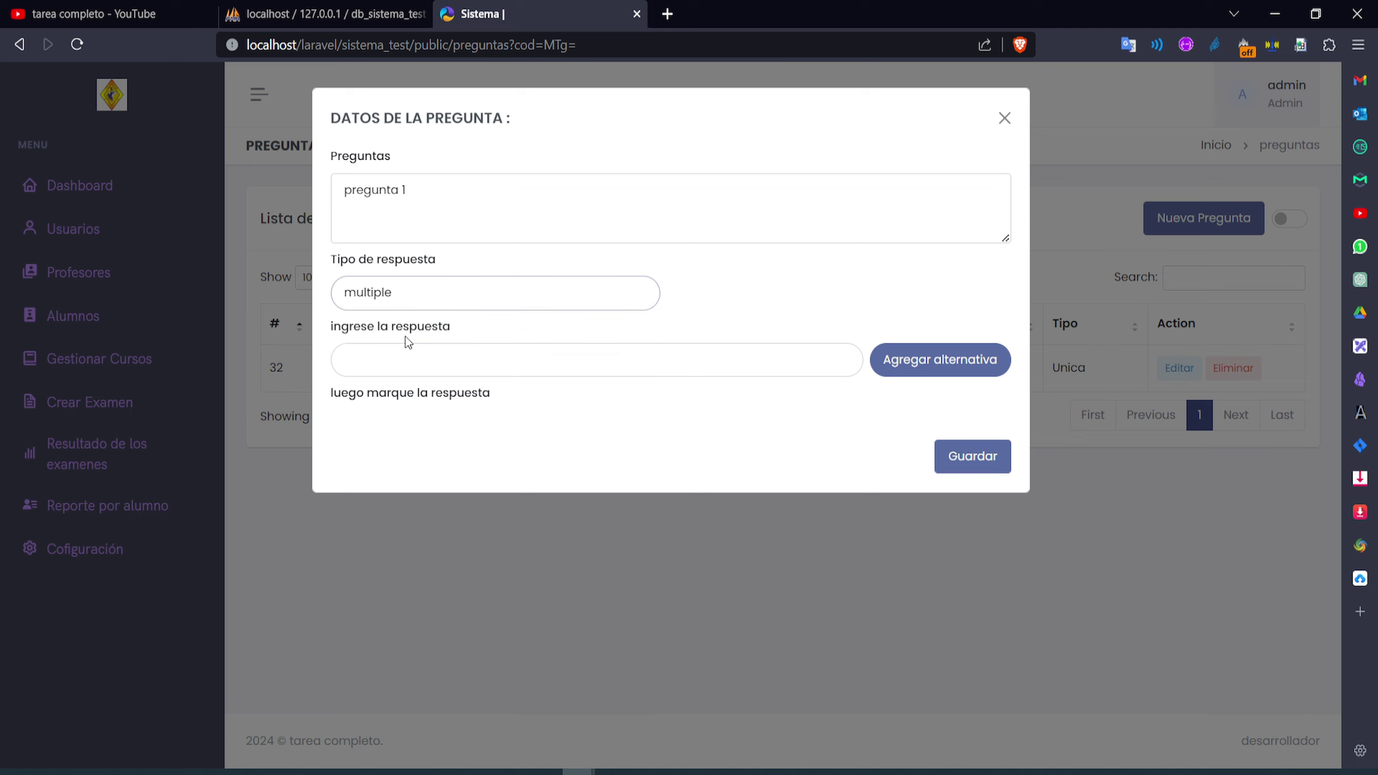
pyautogui.click(380, 361)
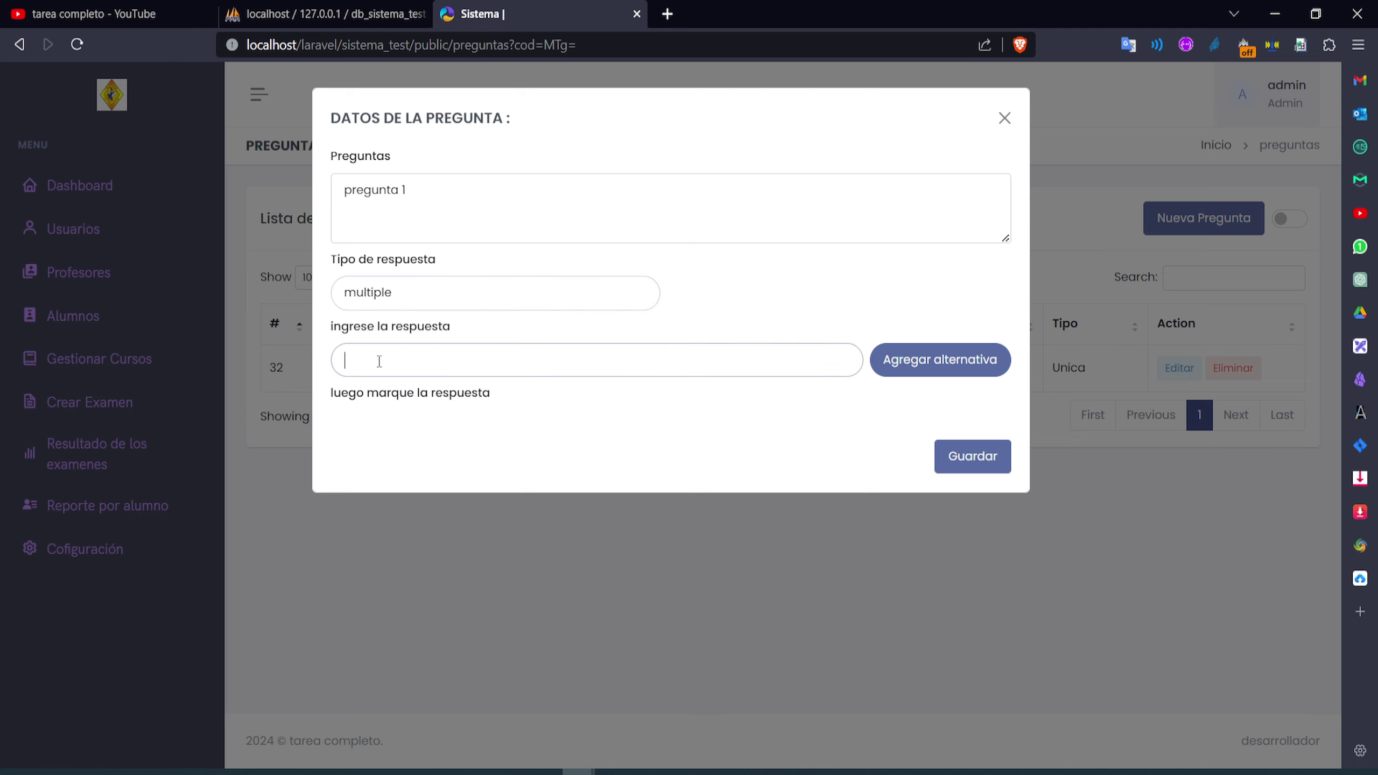
pyautogui.write('a')
pyautogui.click(889, 372)
pyautogui.click(544, 375)
pyautogui.write('b')
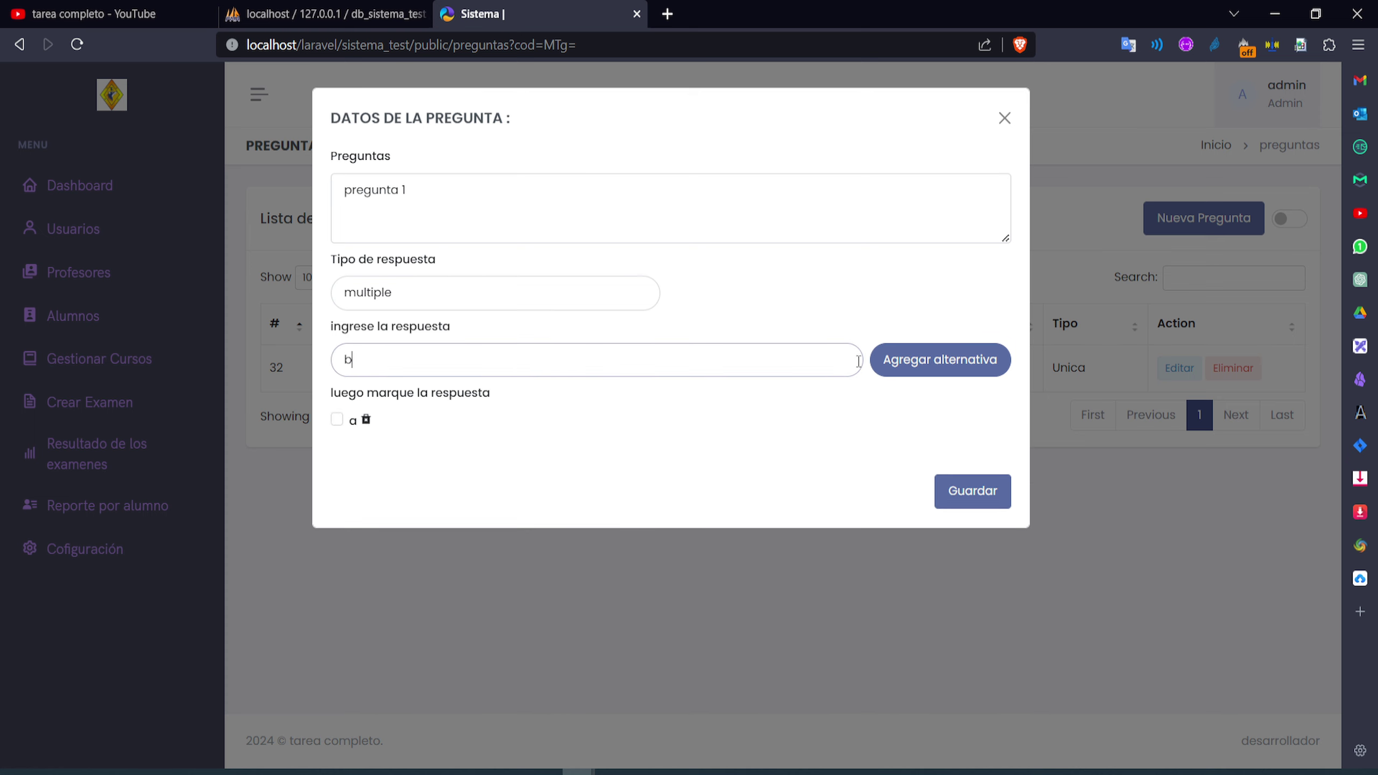
pyautogui.click(886, 363)
pyautogui.click(423, 376)
pyautogui.write('c')
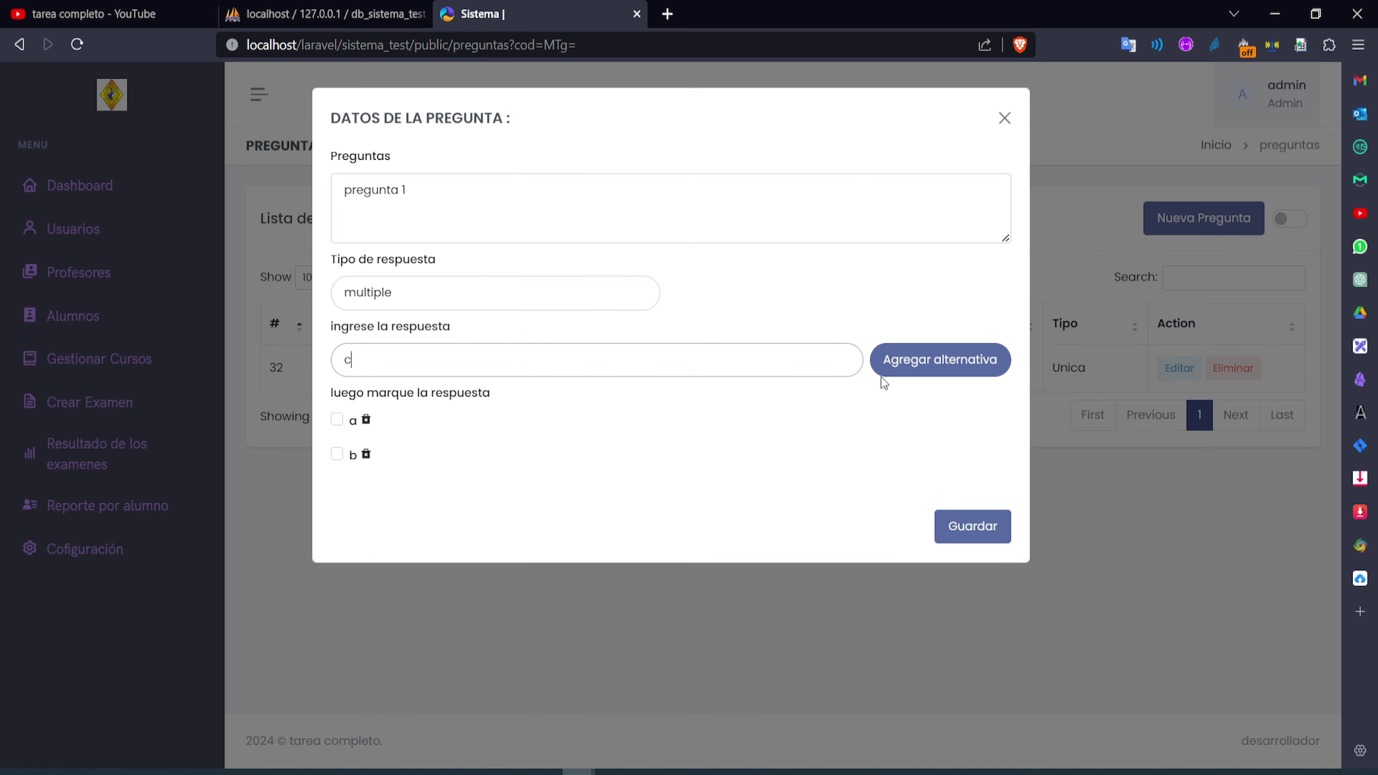
pyautogui.click(885, 373)
pyautogui.click(473, 377)
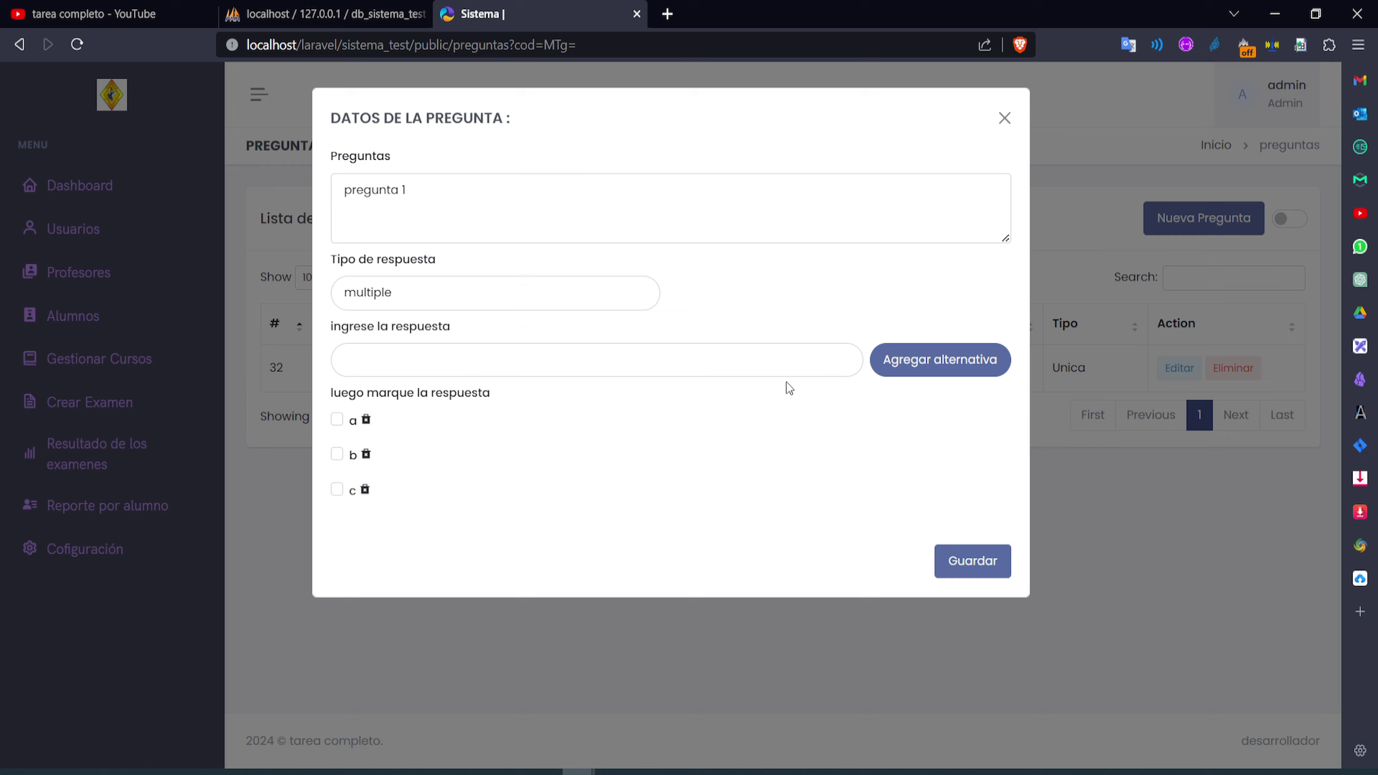
pyautogui.write('d')
pyautogui.click(908, 360)
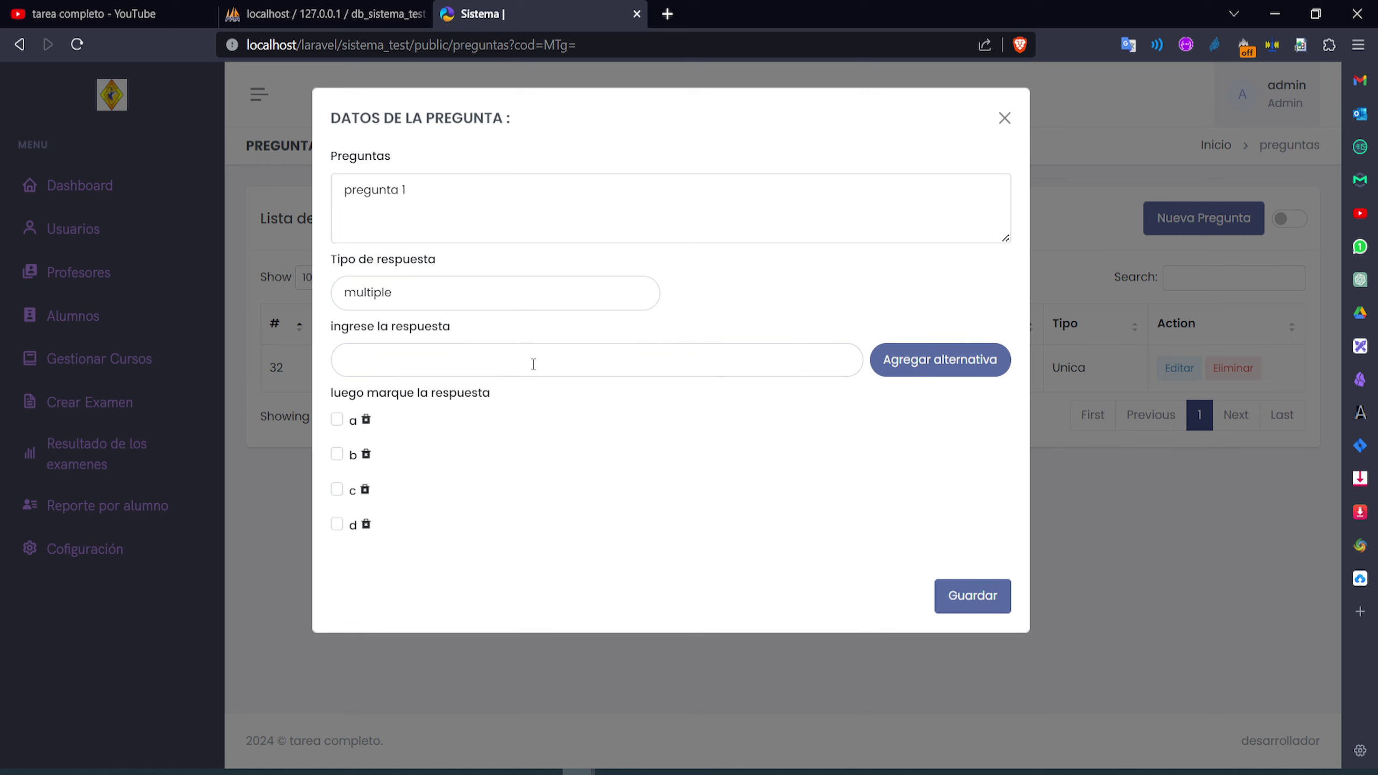
# Mark a and d as correct, save, and review the saved question
pyautogui.click(534, 364)
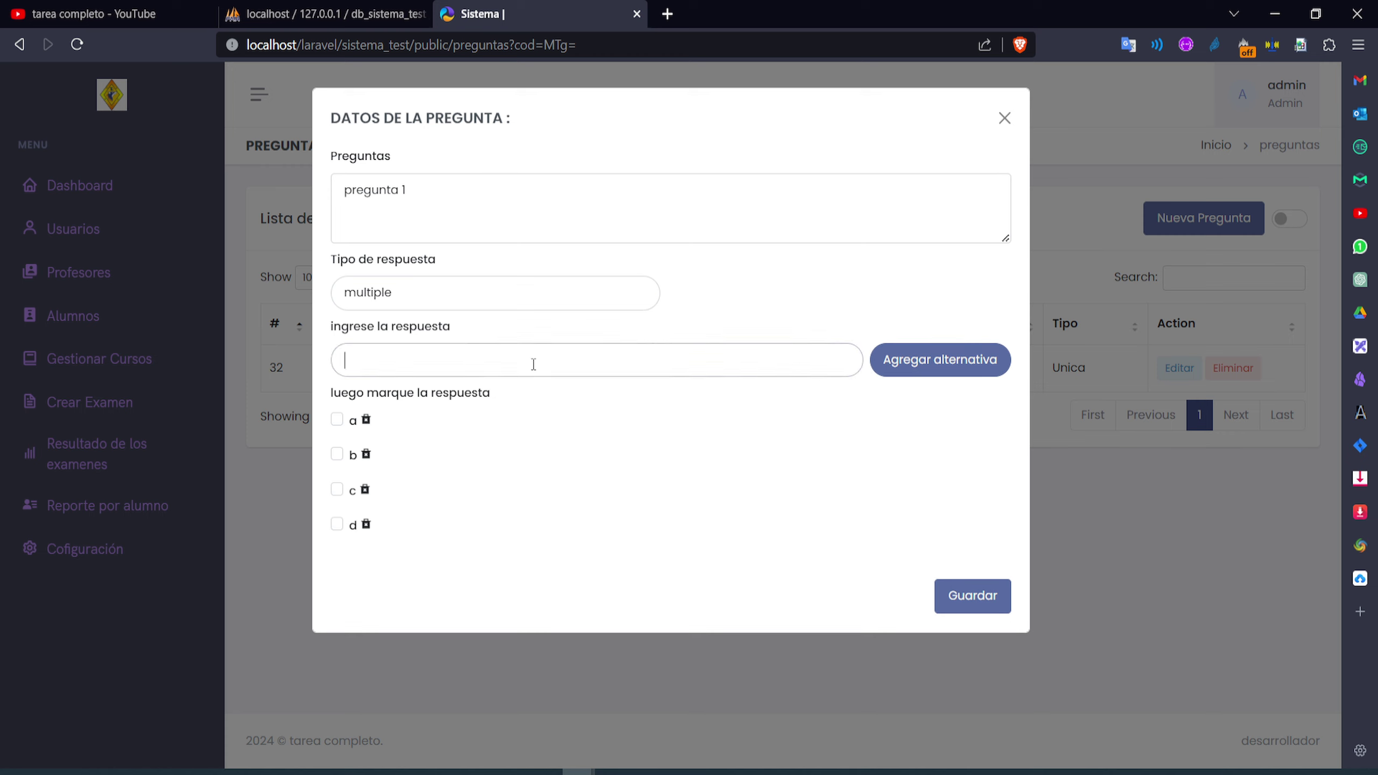
pyautogui.click(336, 419)
pyautogui.click(336, 525)
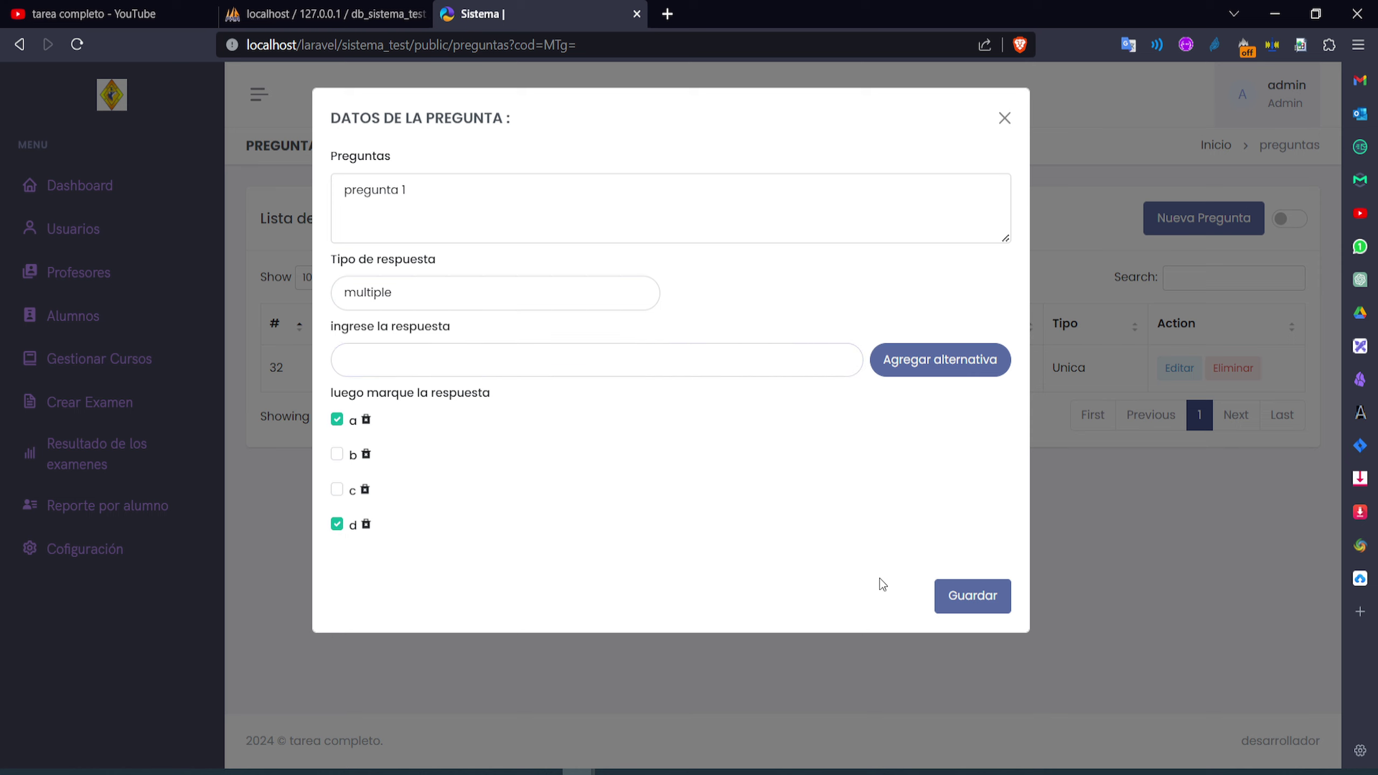
pyautogui.click(972, 600)
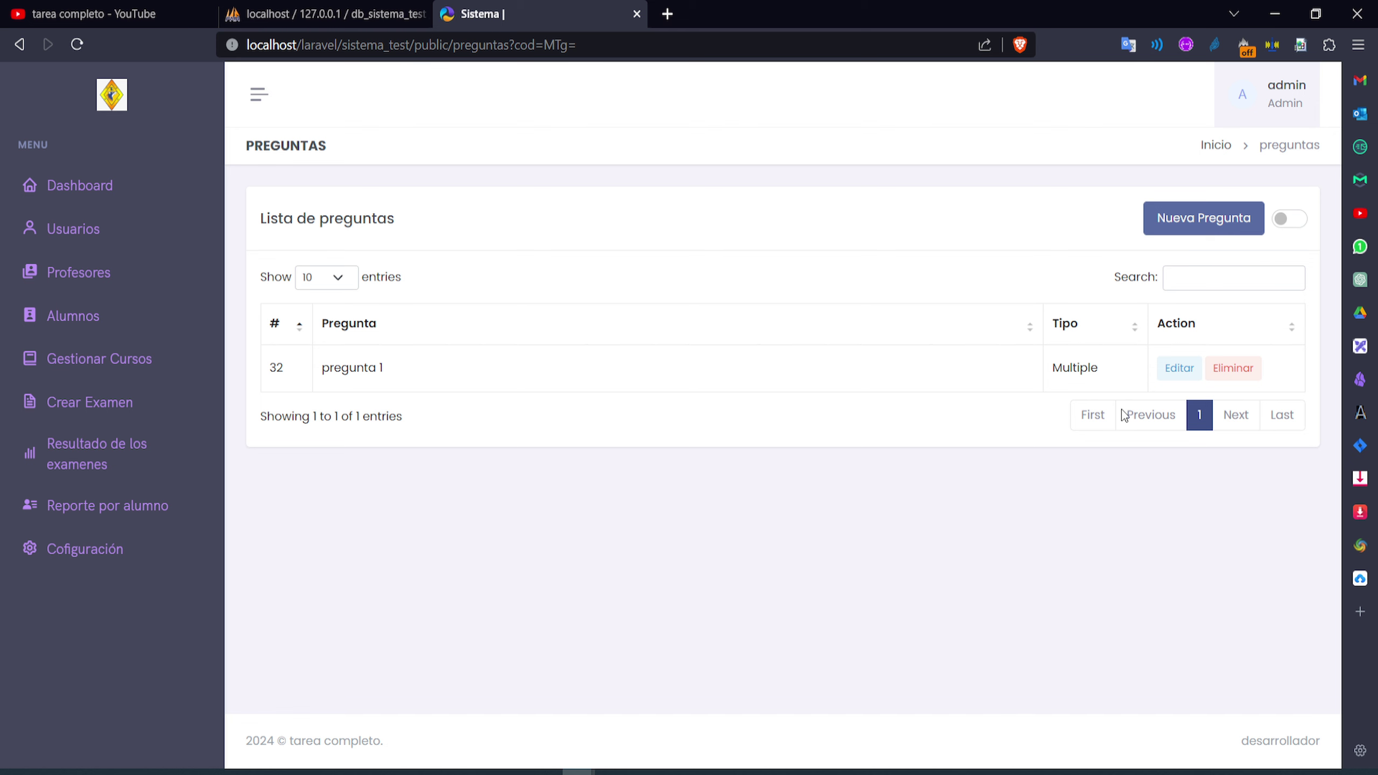
pyautogui.click(1179, 369)
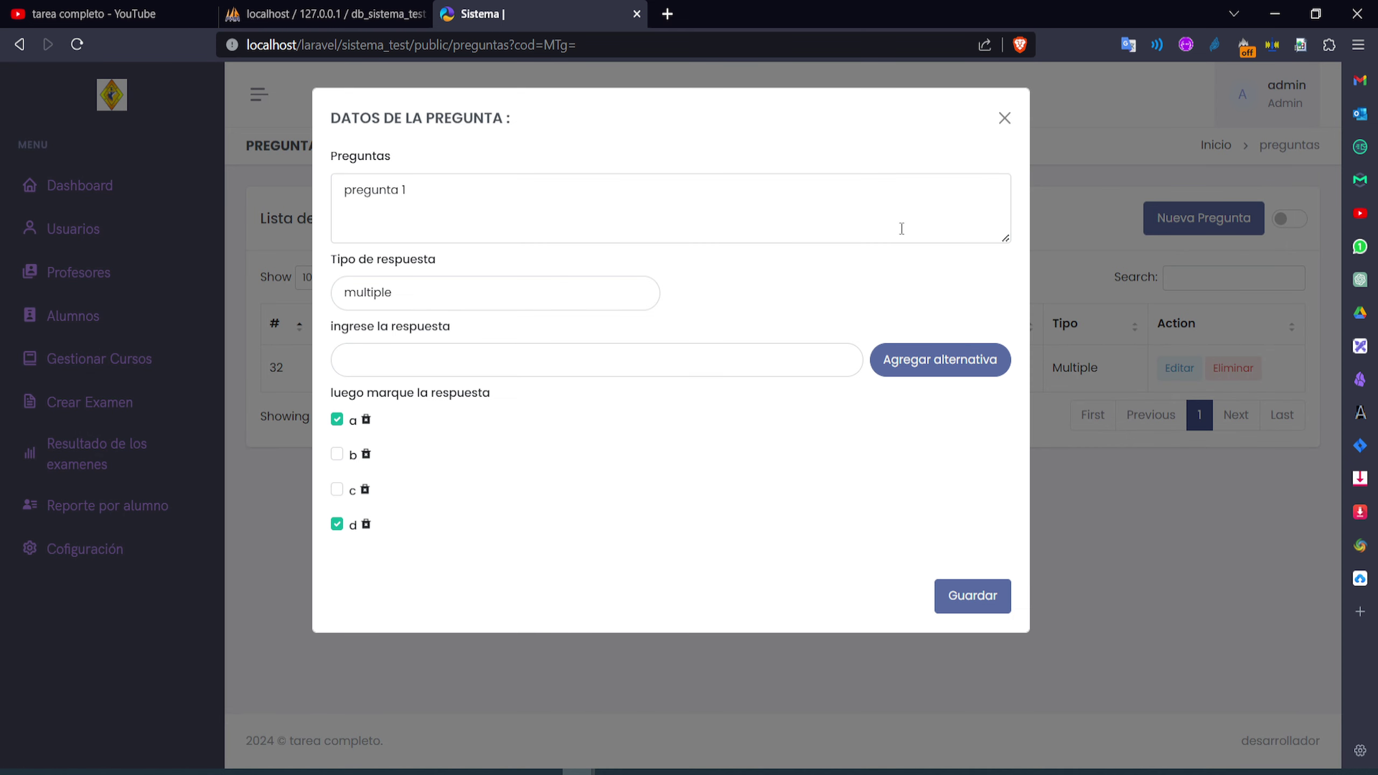
pyautogui.click(1004, 120)
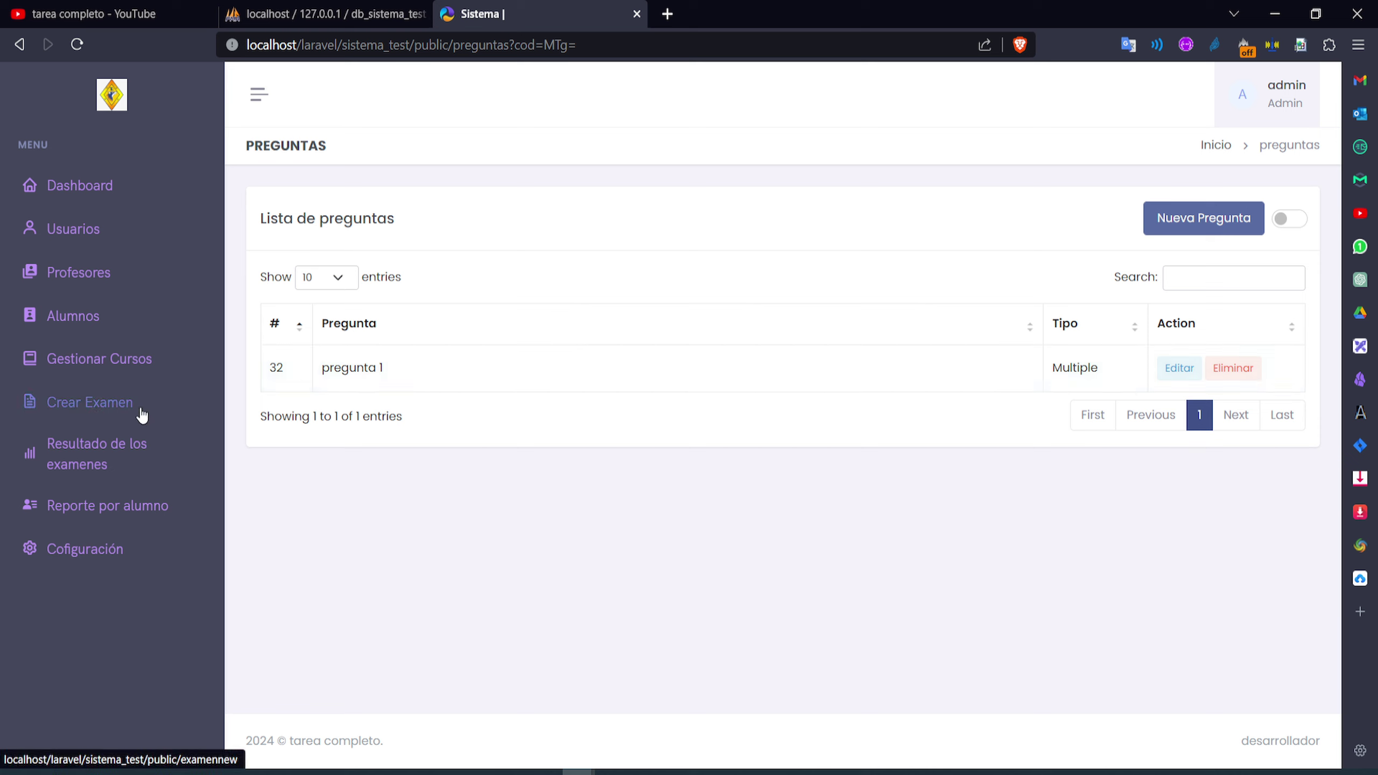
# Review exams examen test 1, examen de programación, practica and practica BD, then open their results list
pyautogui.click(96, 411)
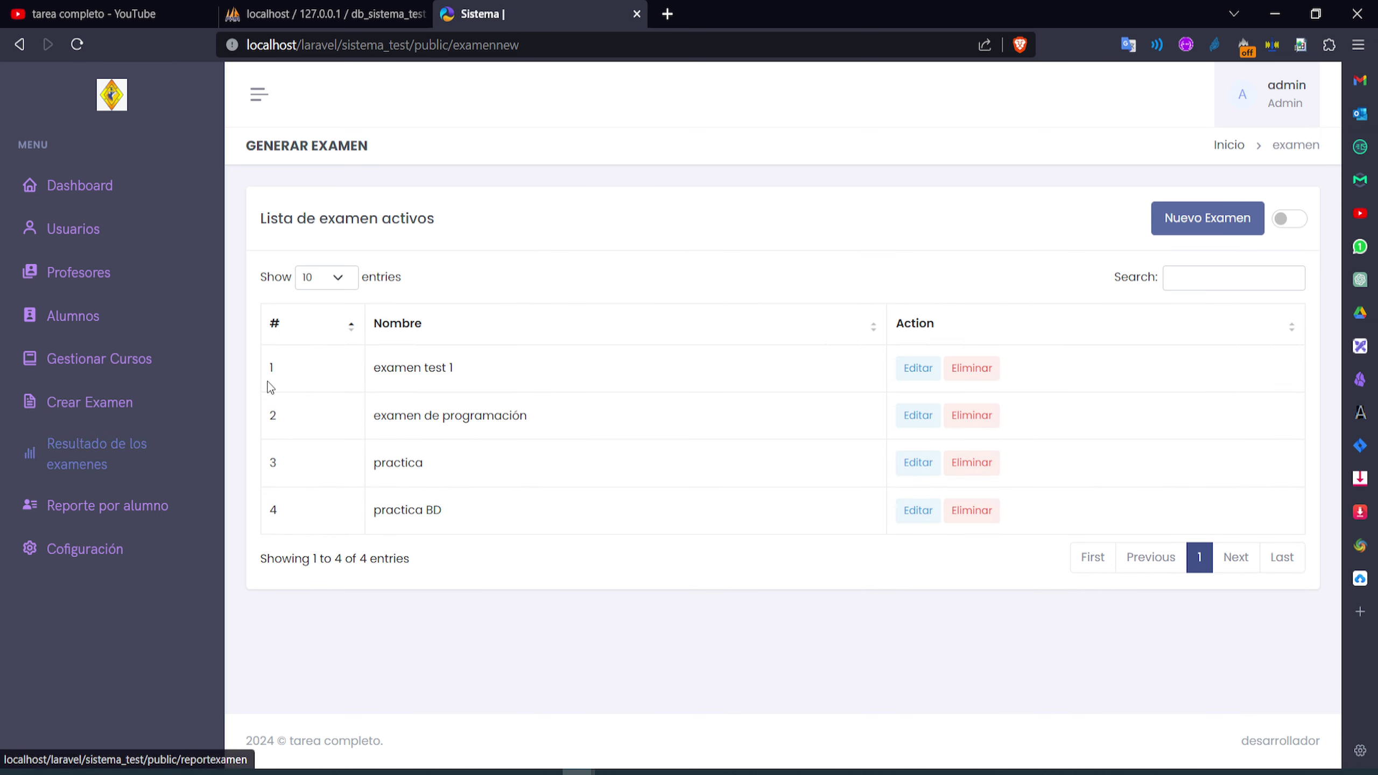
pyautogui.moveTo(538, 387); pyautogui.dragTo(377, 390)
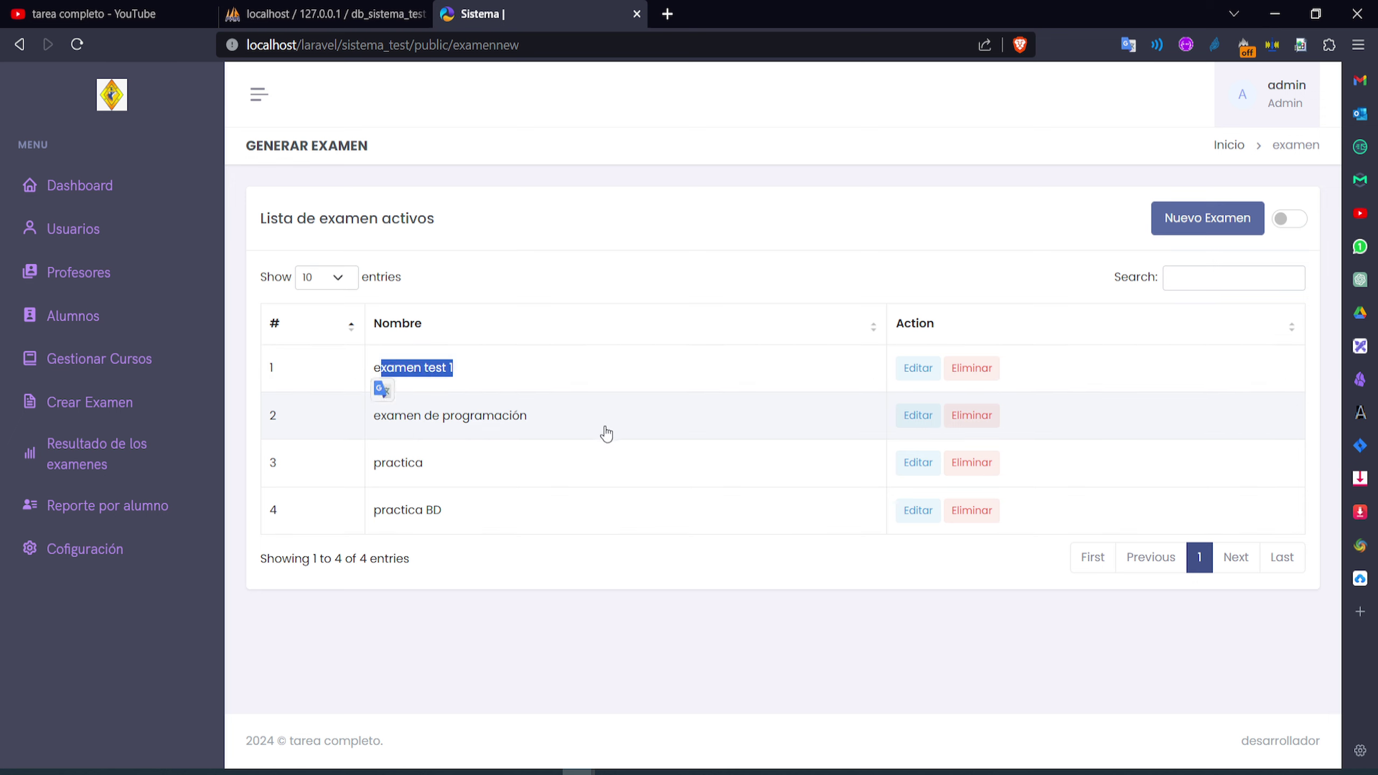
pyautogui.moveTo(606, 434); pyautogui.dragTo(375, 431)
pyautogui.moveTo(504, 472); pyautogui.dragTo(374, 472)
pyautogui.moveTo(546, 532); pyautogui.dragTo(357, 529)
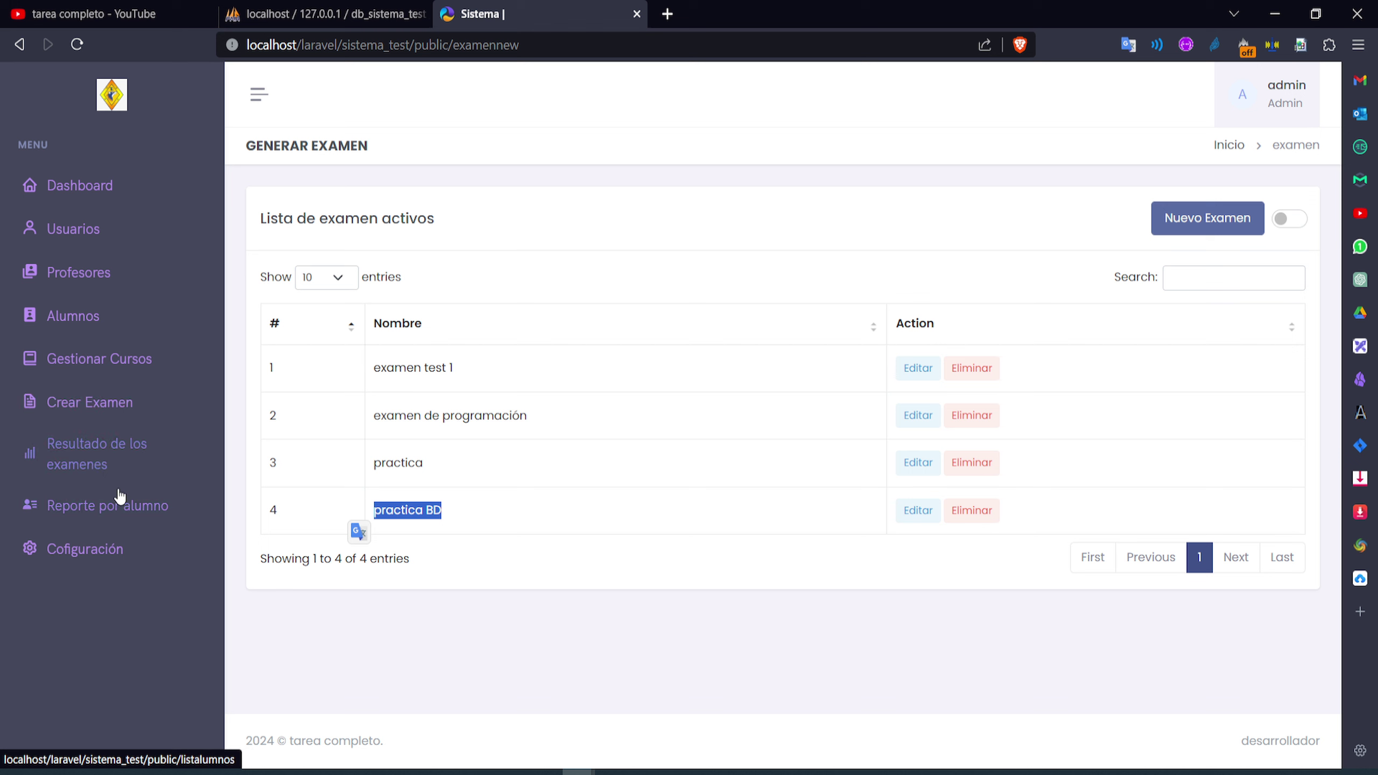
pyautogui.click(85, 470)
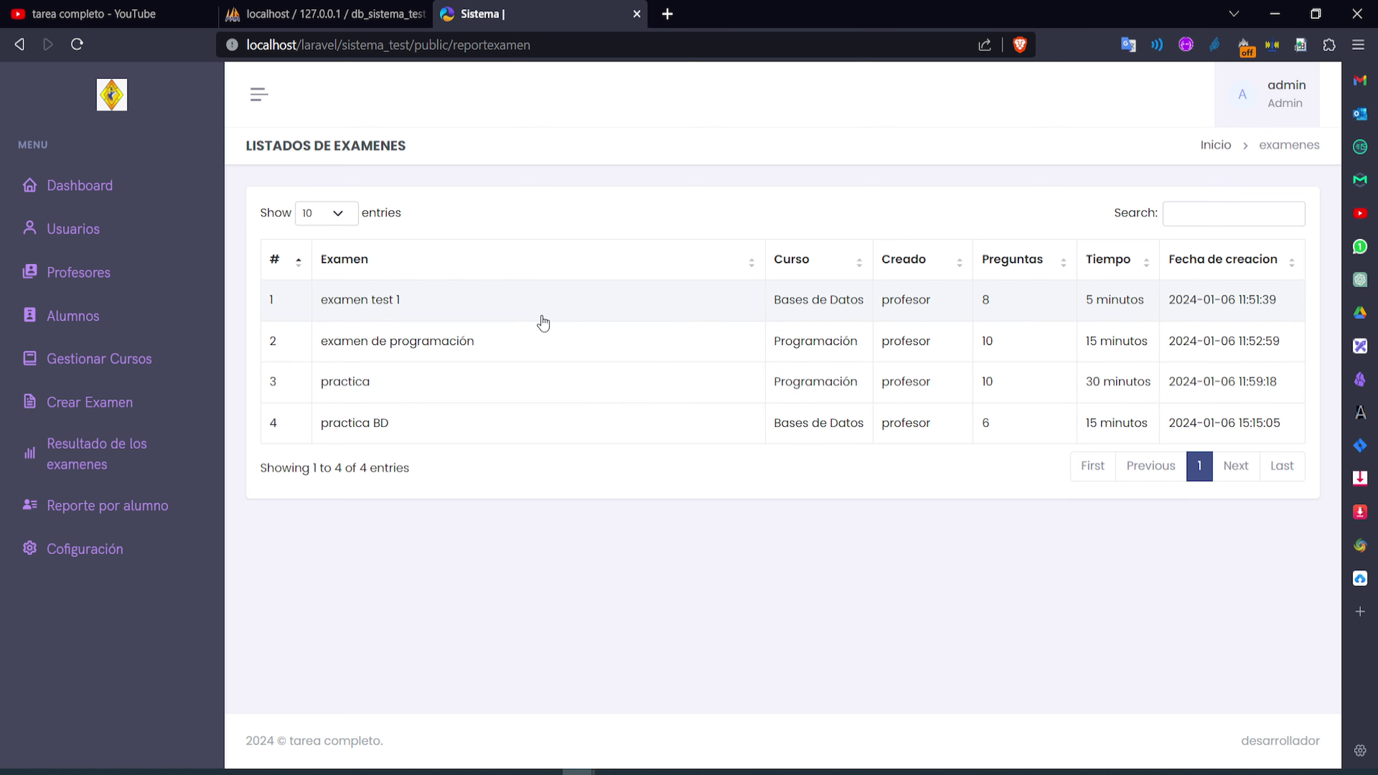
pyautogui.click(431, 311)
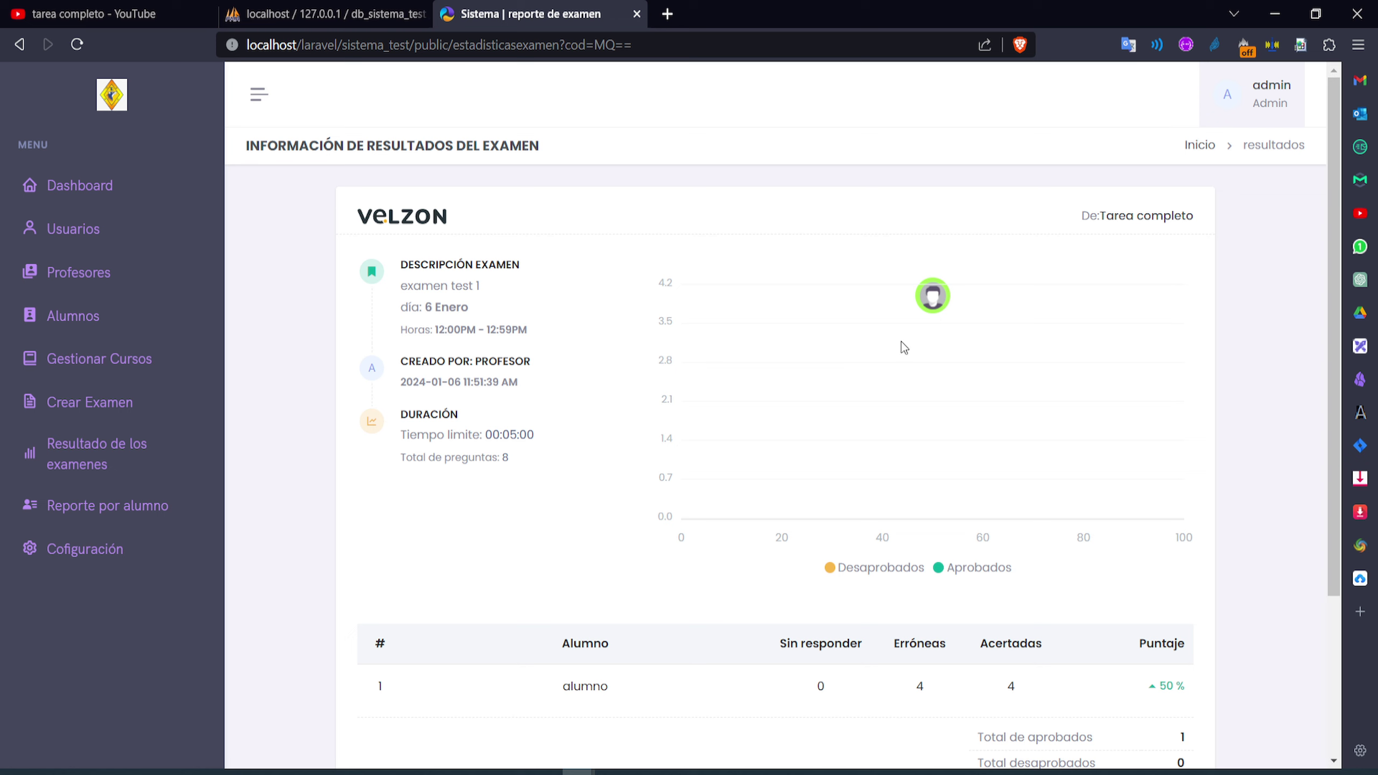
pyautogui.moveTo(934, 304)
pyautogui.scroll(-4, 622, 448)
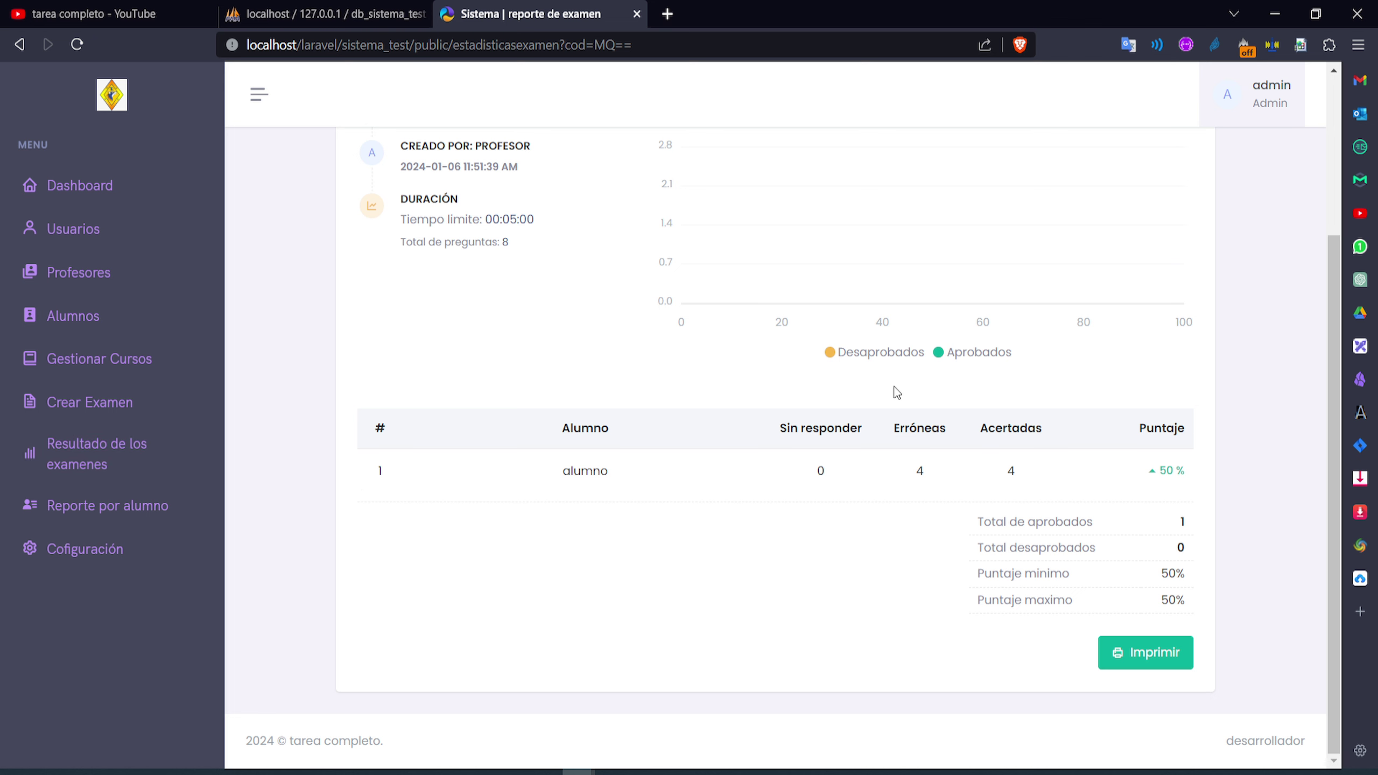
pyautogui.scroll(4, 791, 474)
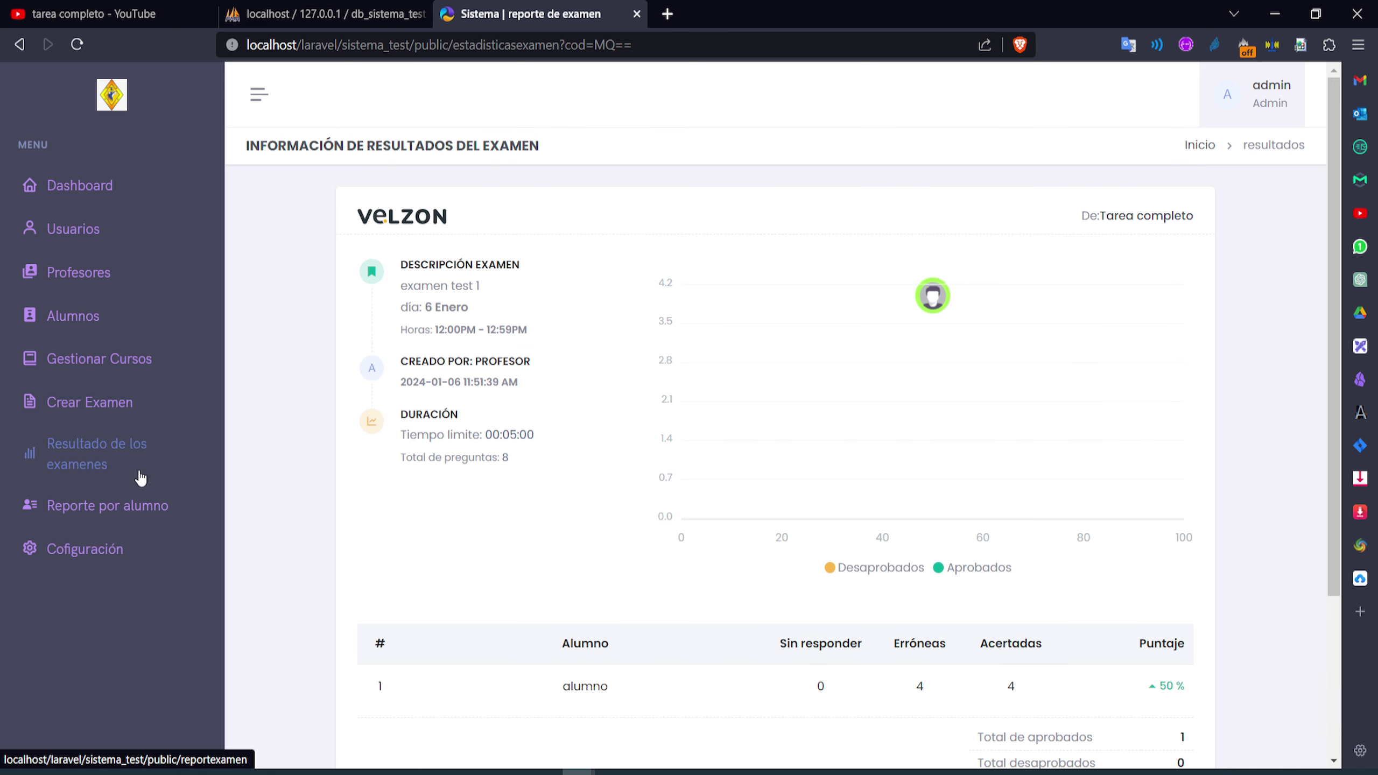
pyautogui.click(98, 462)
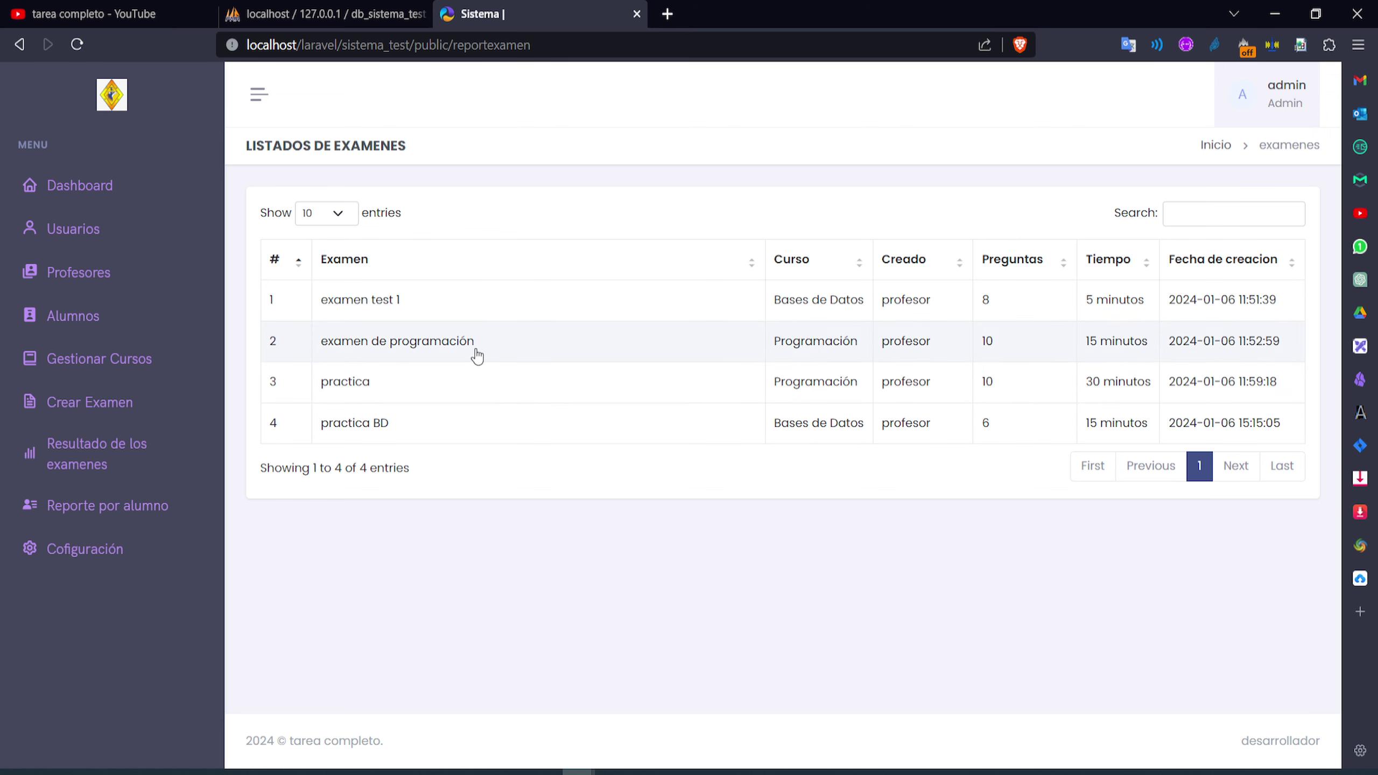
# Open the practica exam report and review its creator, creation date, 00:30:00 limit and question count
pyautogui.click(423, 387)
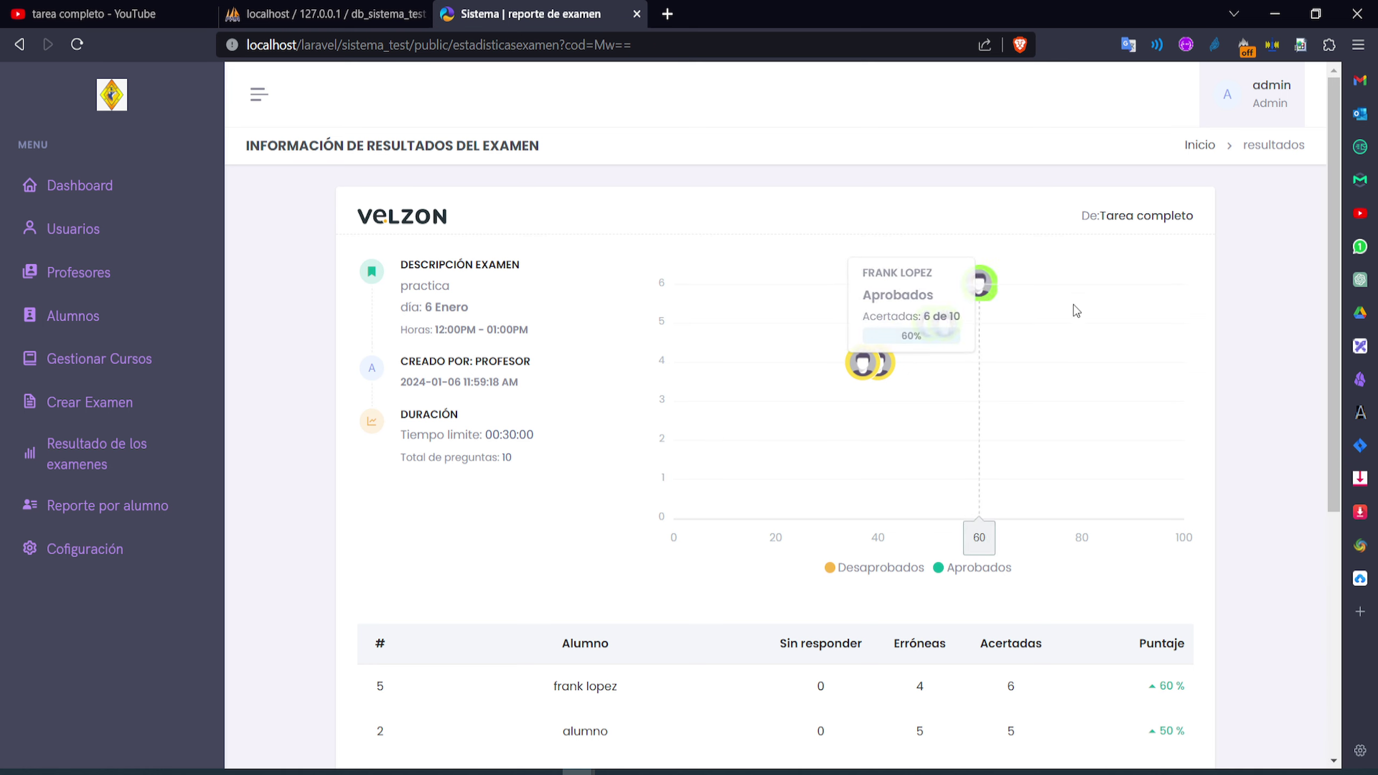
pyautogui.moveTo(979, 293)
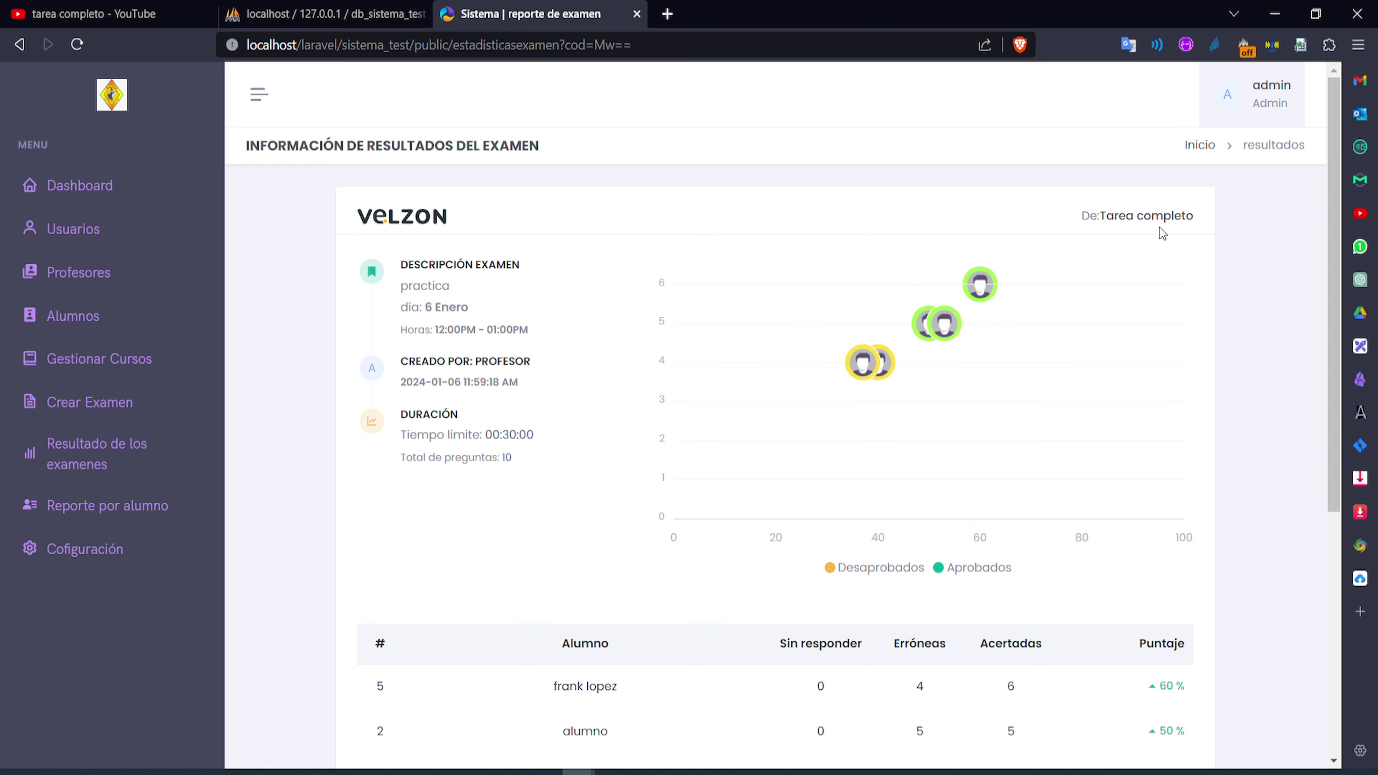
pyautogui.scroll(-6, 597, 332)
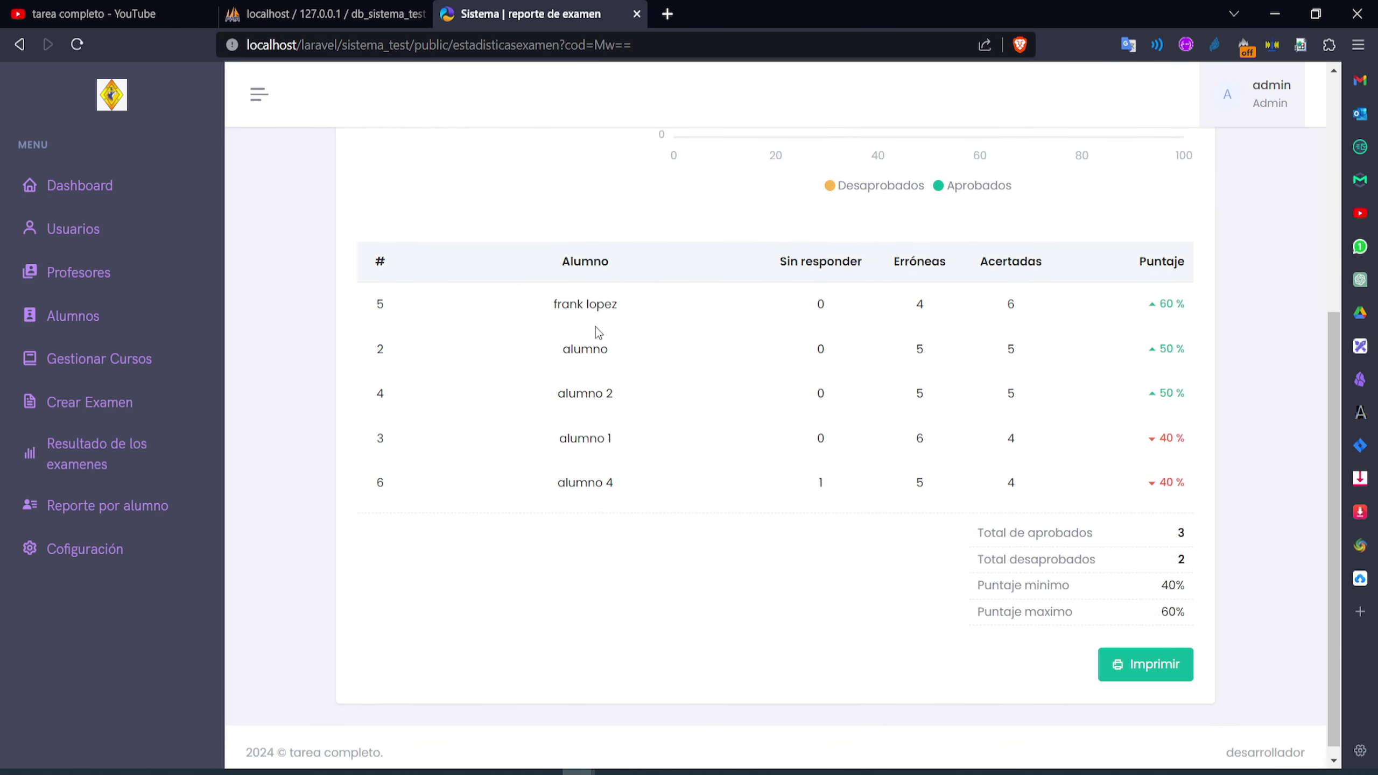
pyautogui.scroll(6, 602, 486)
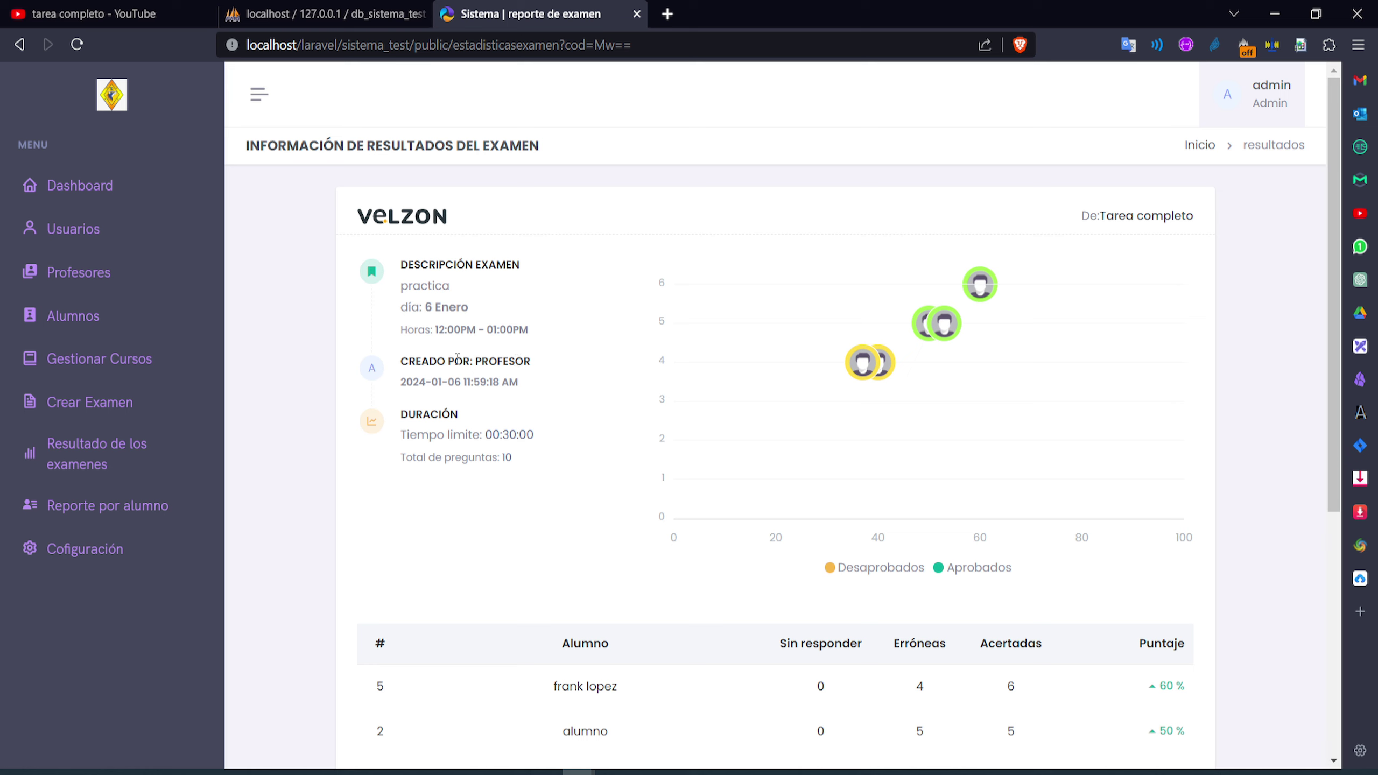
pyautogui.moveTo(530, 361); pyautogui.dragTo(523, 391)
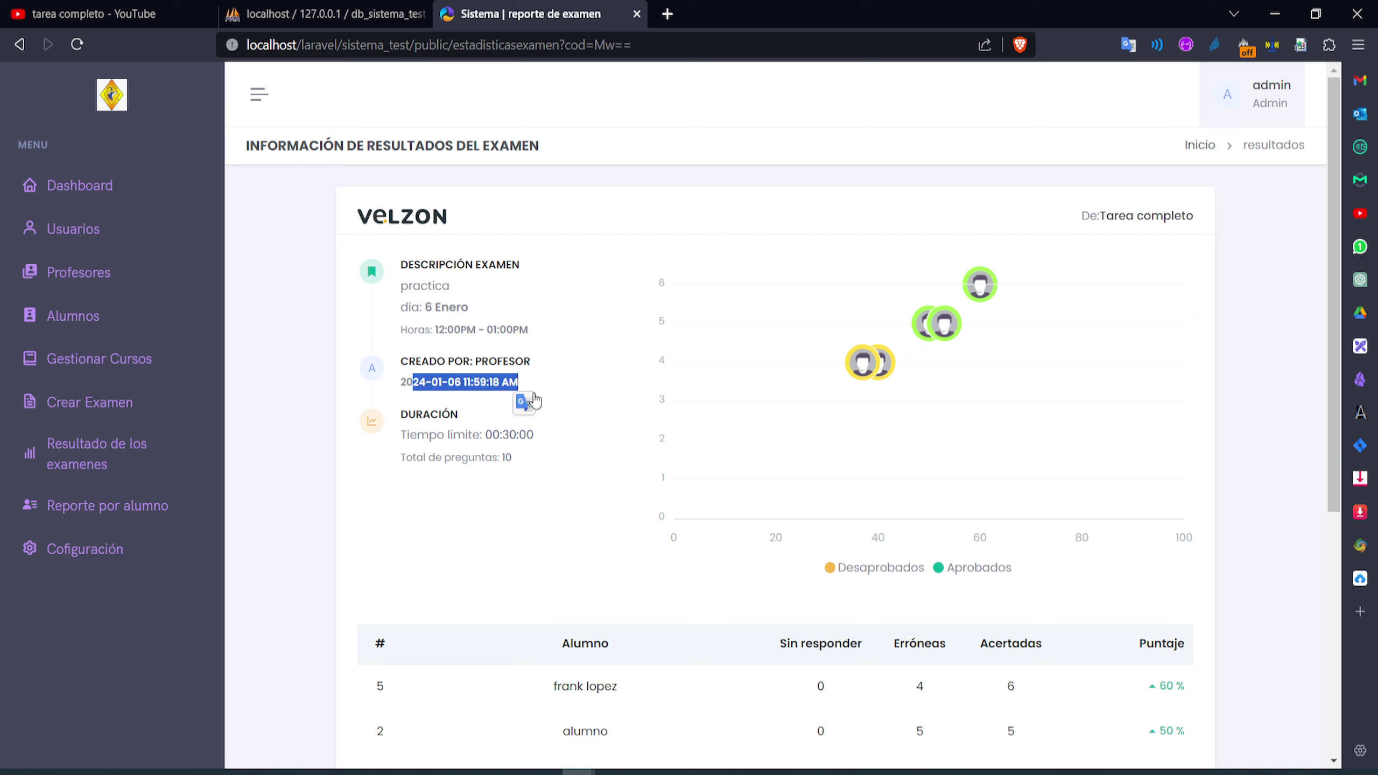
pyautogui.click(493, 389)
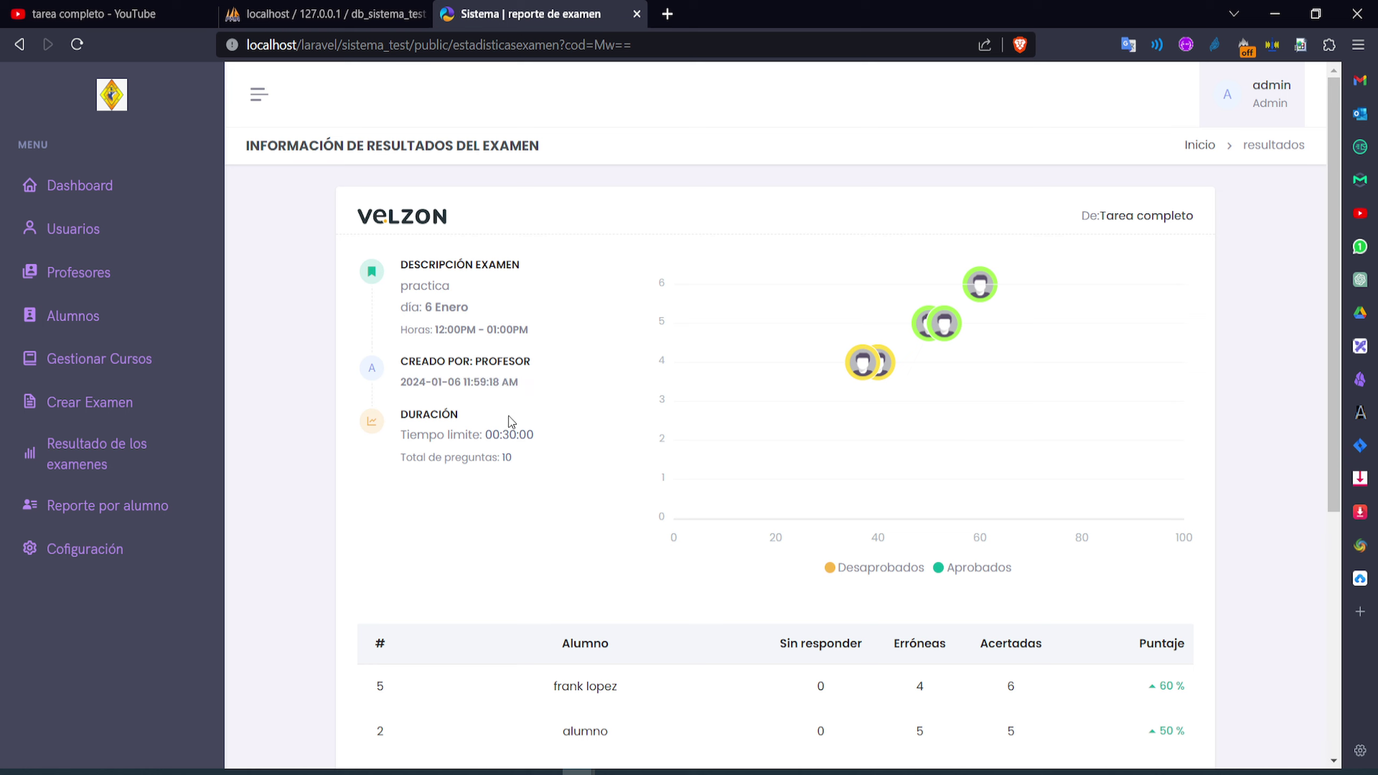
pyautogui.moveTo(536, 443); pyautogui.dragTo(507, 462)
pyautogui.click(404, 460)
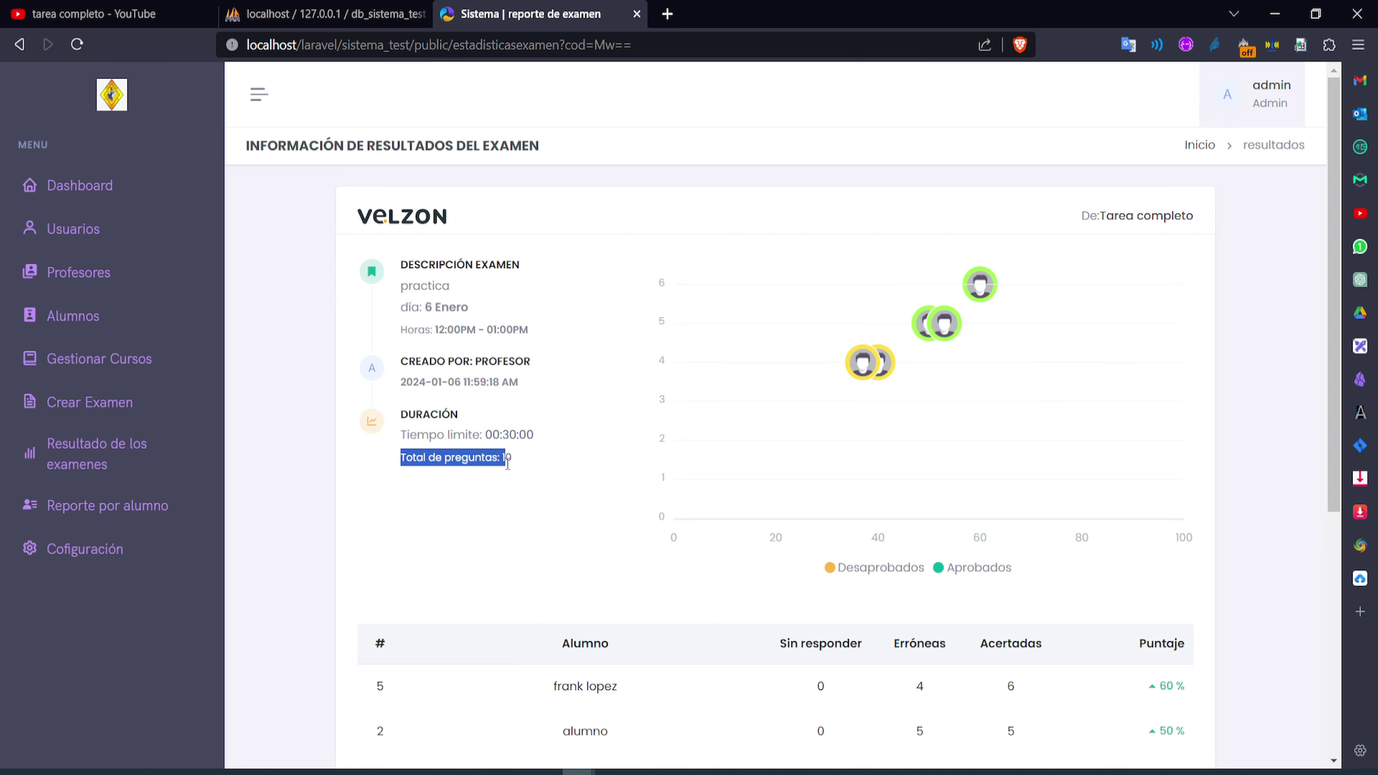
pyautogui.click(523, 465)
# Review each student's row, including the 60 % top score and alumno 4's 40 % with one unanswered question
pyautogui.scroll(-3, 647, 487)
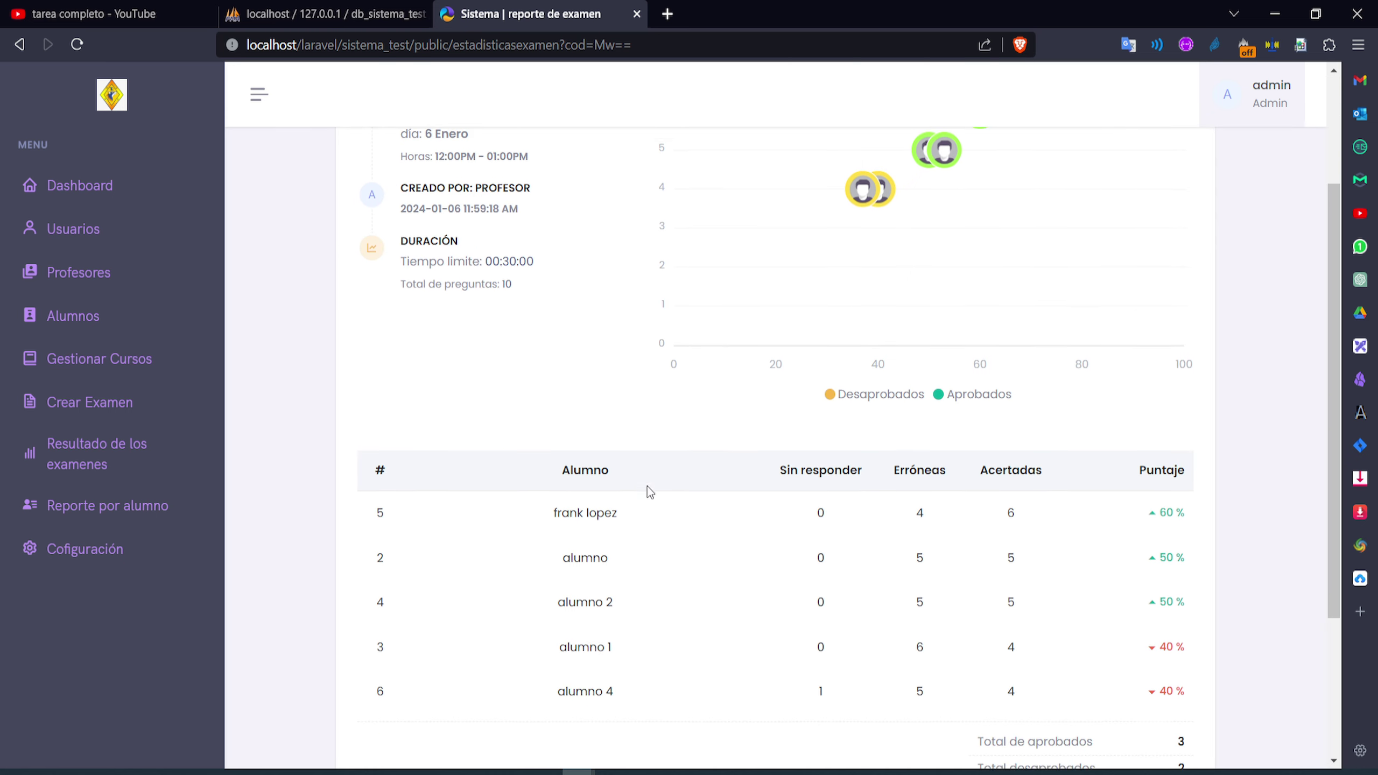
pyautogui.scroll(-3, 856, 483)
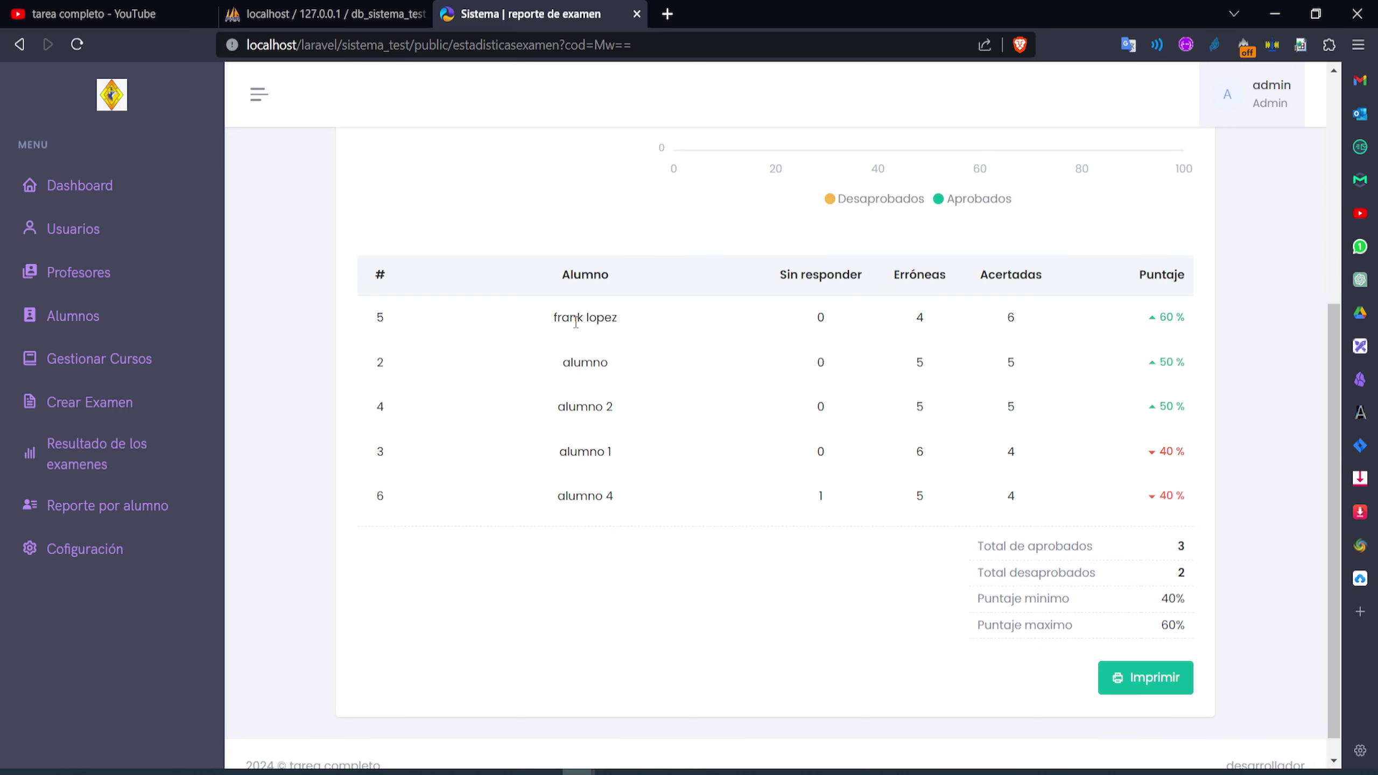
pyautogui.moveTo(618, 374); pyautogui.dragTo(548, 365)
pyautogui.moveTo(625, 421); pyautogui.dragTo(564, 406)
pyautogui.moveTo(625, 457); pyautogui.dragTo(552, 454)
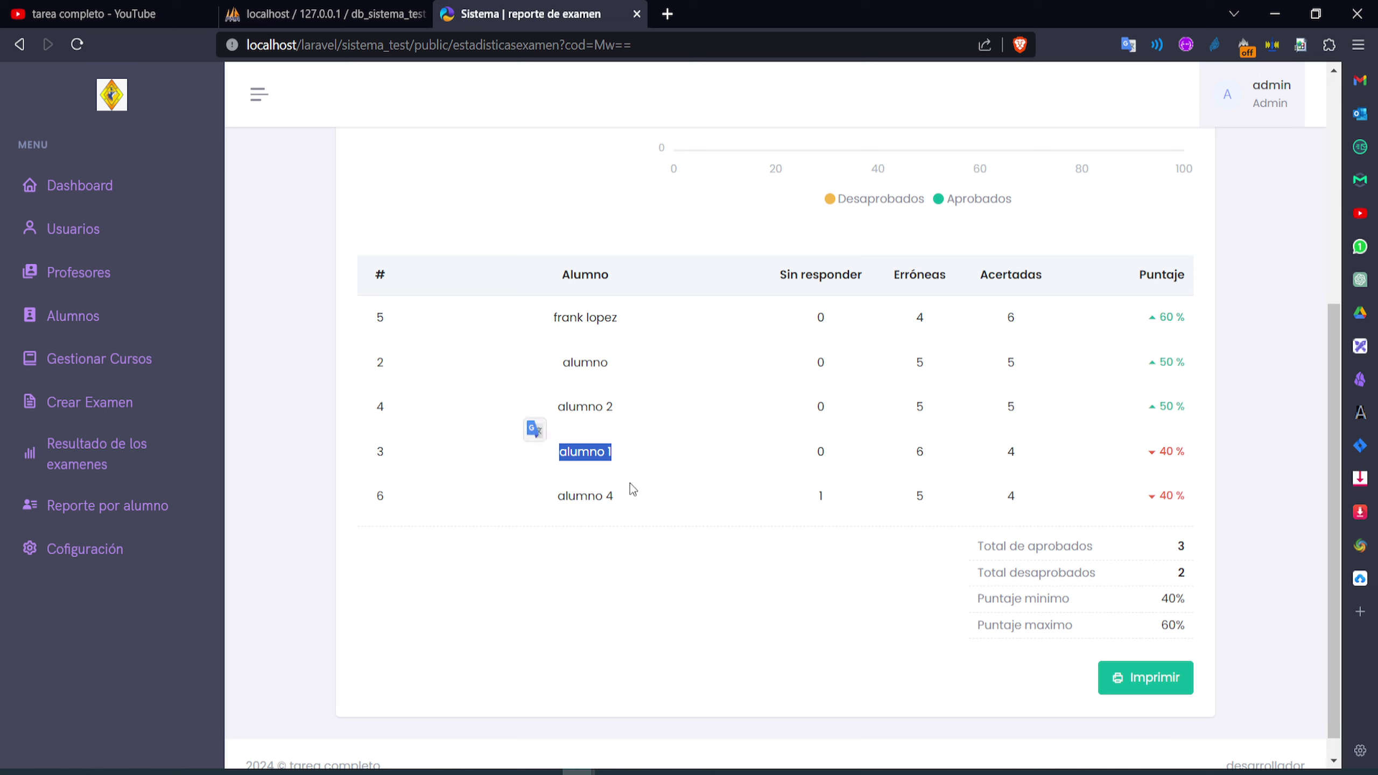
pyautogui.moveTo(608, 496); pyautogui.dragTo(537, 496)
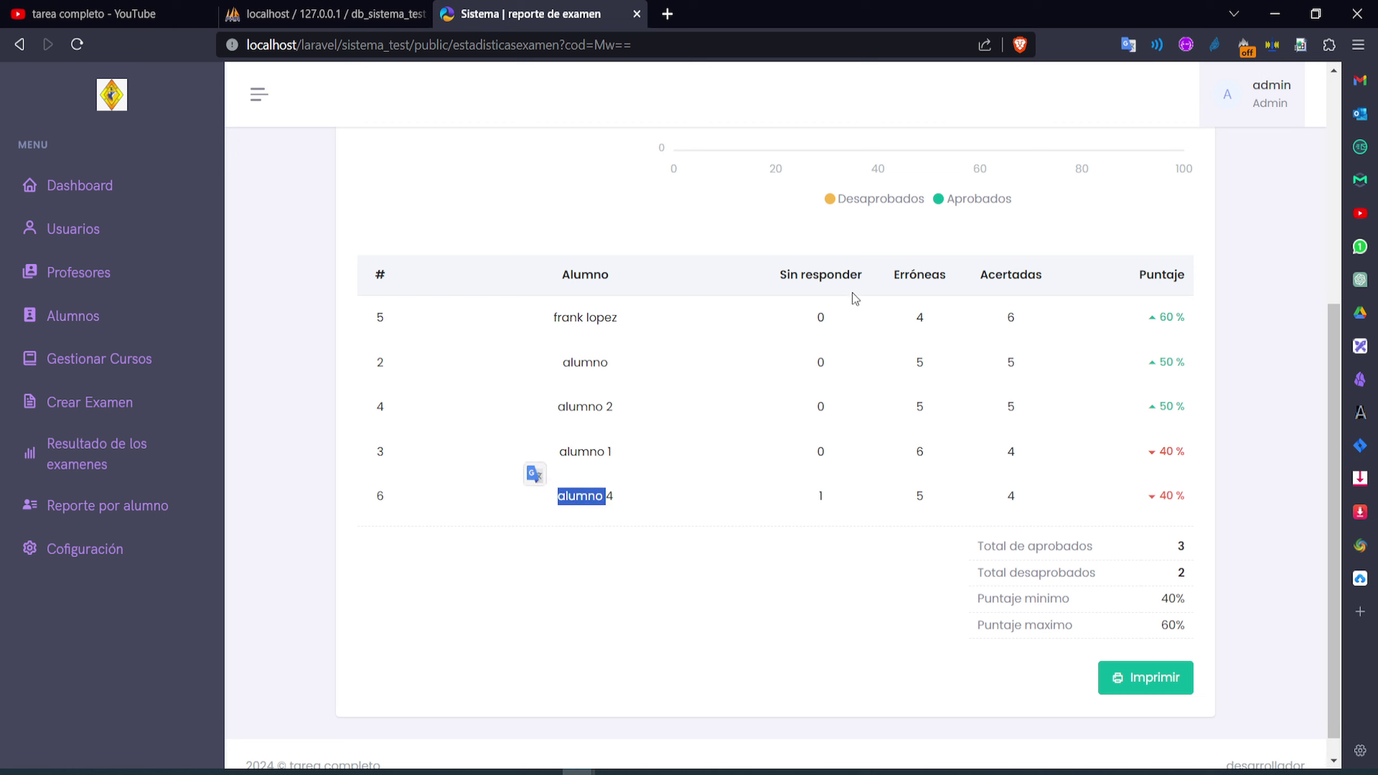
pyautogui.click(832, 321)
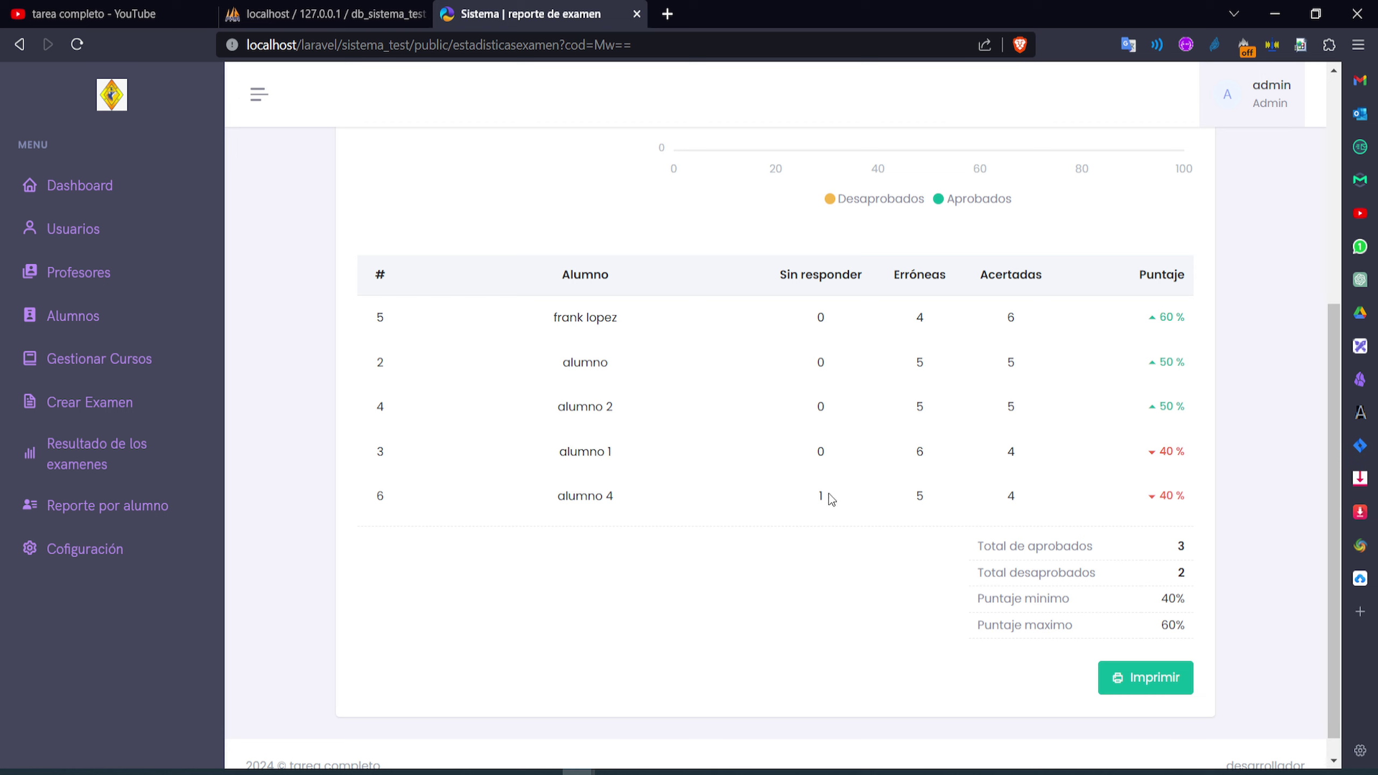
pyautogui.moveTo(628, 502)
pyautogui.mouseDown()
pyautogui.moveTo(586, 497)
pyautogui.moveTo(602, 497)
pyautogui.mouseUp()
pyautogui.moveTo(827, 497); pyautogui.dragTo(816, 502)
pyautogui.moveTo(1183, 322); pyautogui.dragTo(1138, 326)
pyautogui.moveTo(1203, 495); pyautogui.dragTo(1149, 504)
pyautogui.scroll(-1, 1085, 598)
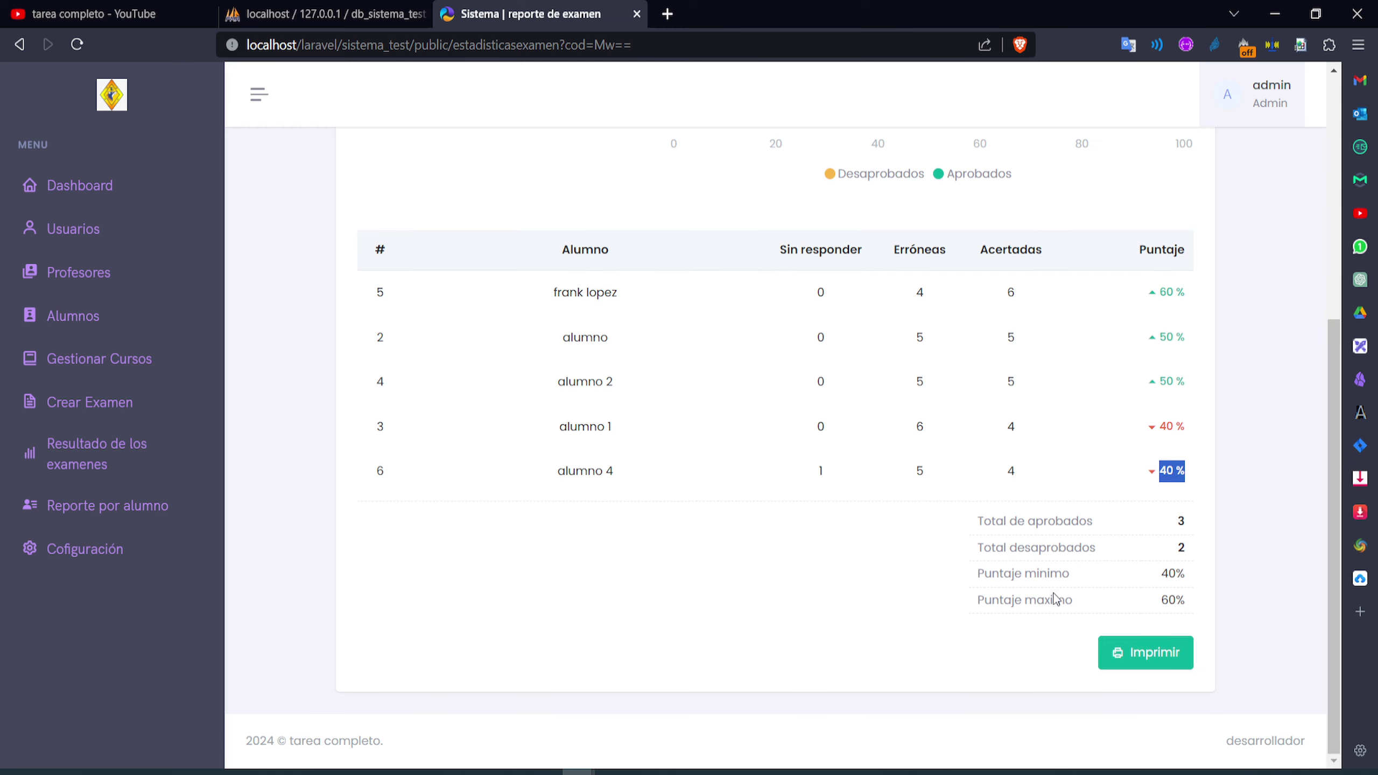
# Preview the practica results report for printing, scroll through it, and cancel without printing
pyautogui.click(1119, 653)
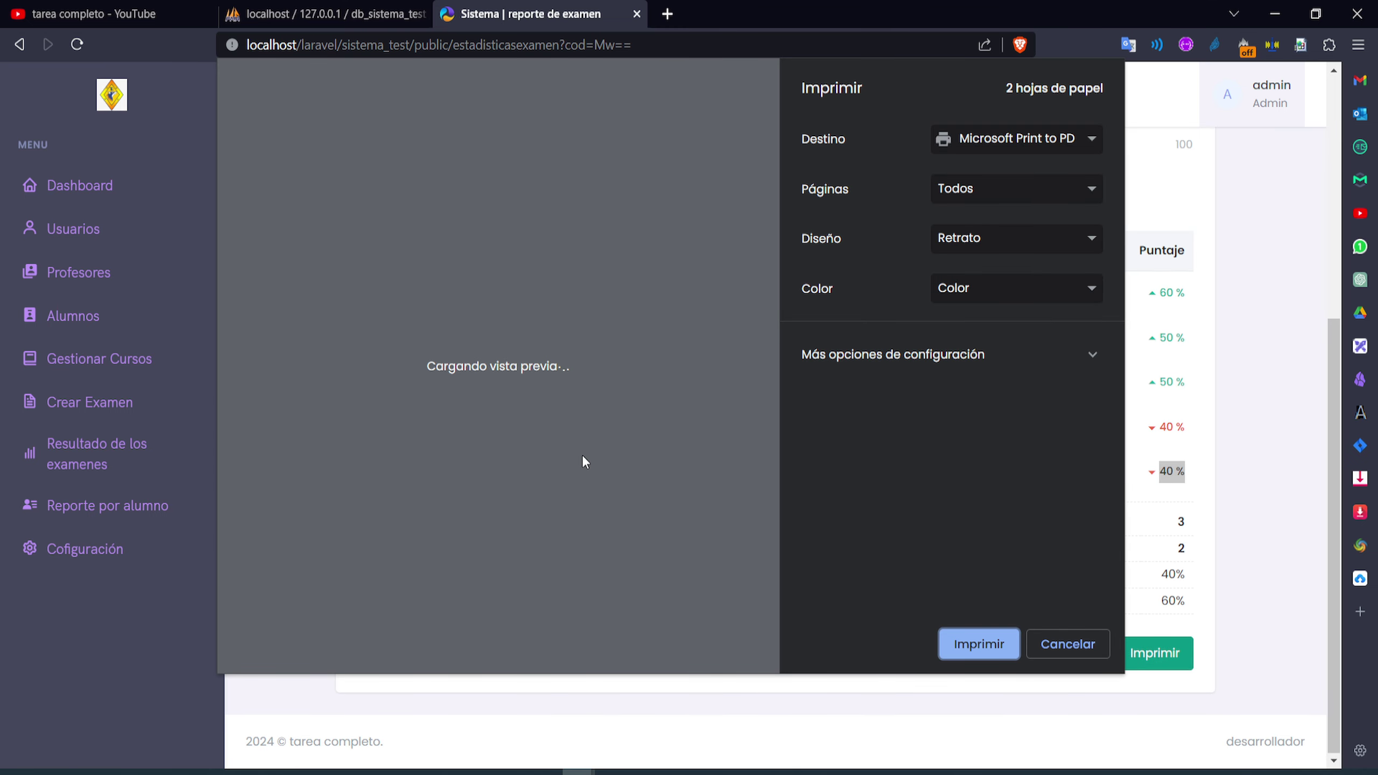
pyautogui.scroll(-8, 515, 305)
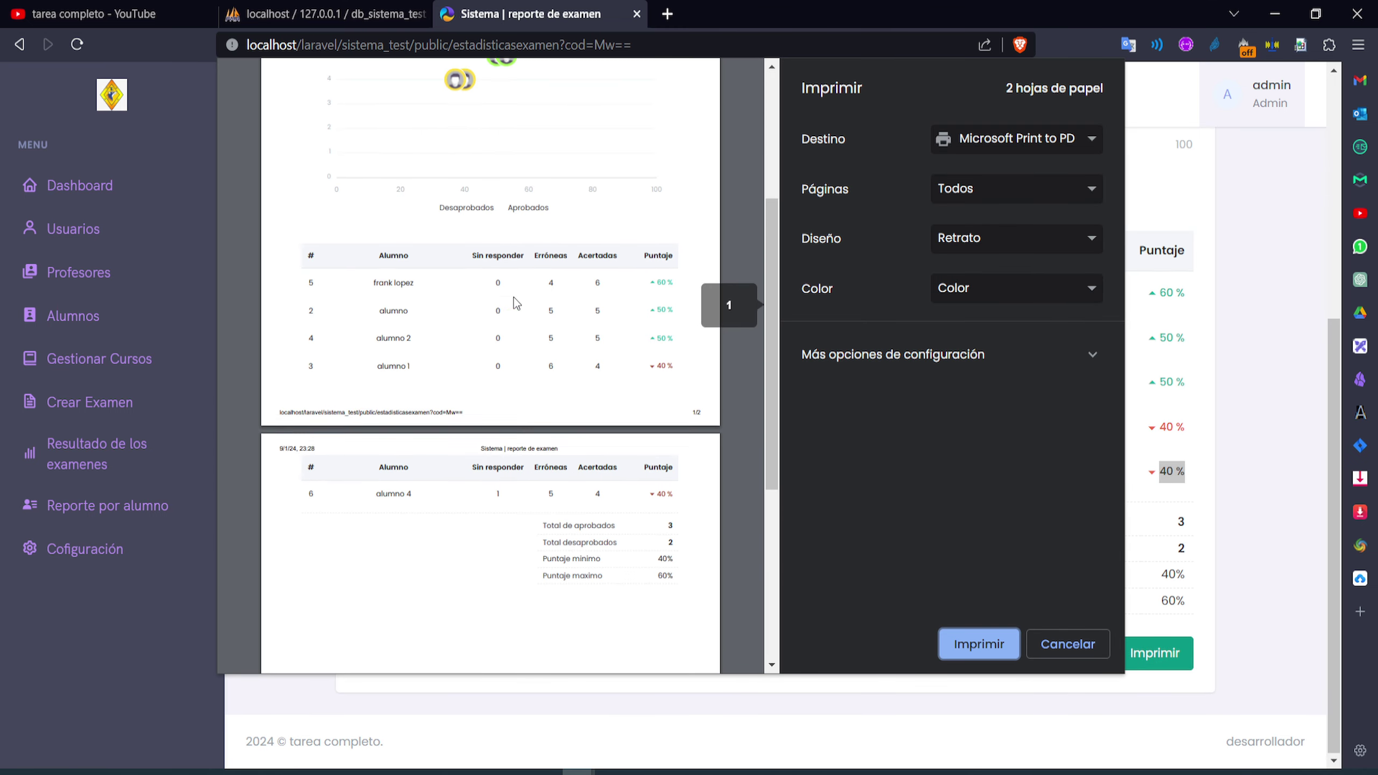
pyautogui.scroll(2, 519, 332)
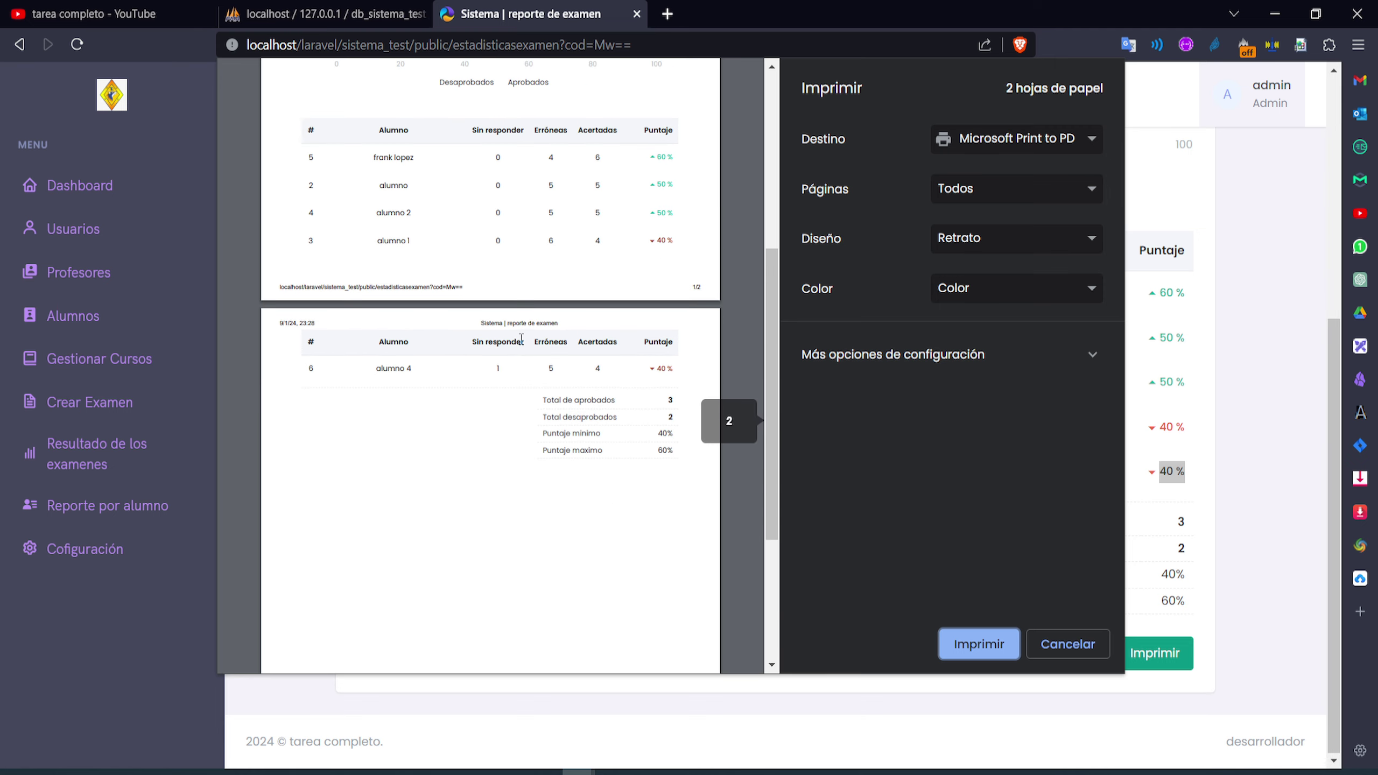
pyautogui.scroll(8, 626, 391)
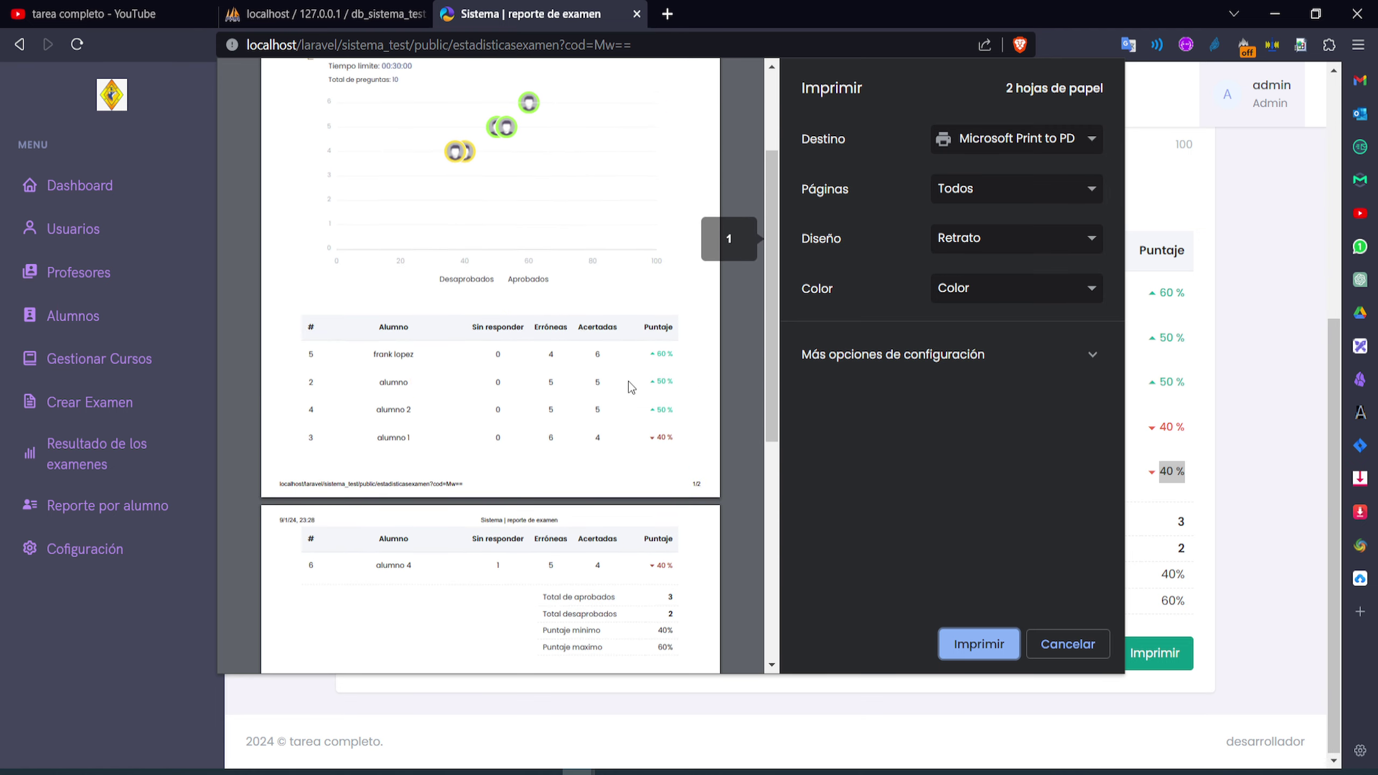
pyautogui.scroll(-4, 537, 477)
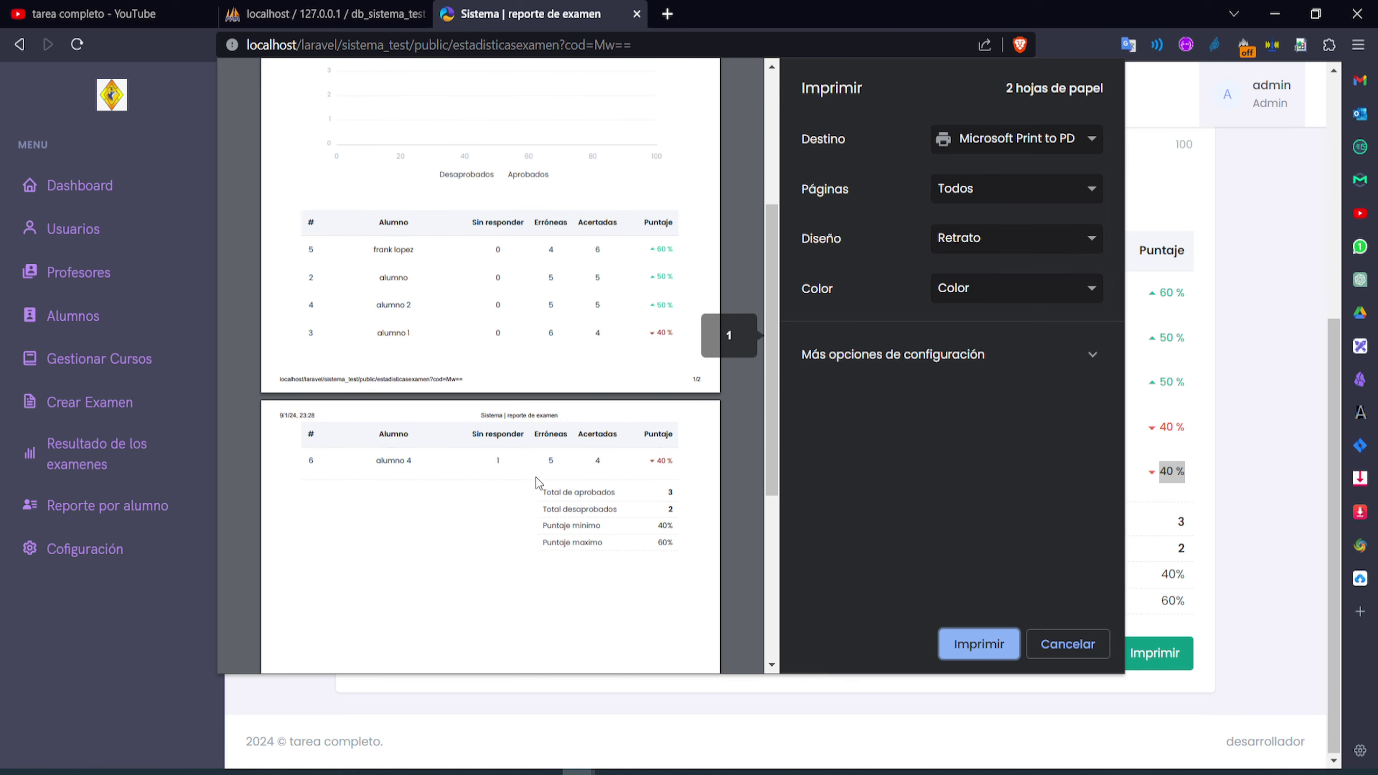
pyautogui.scroll(3, 536, 477)
pyautogui.scroll(1, 539, 477)
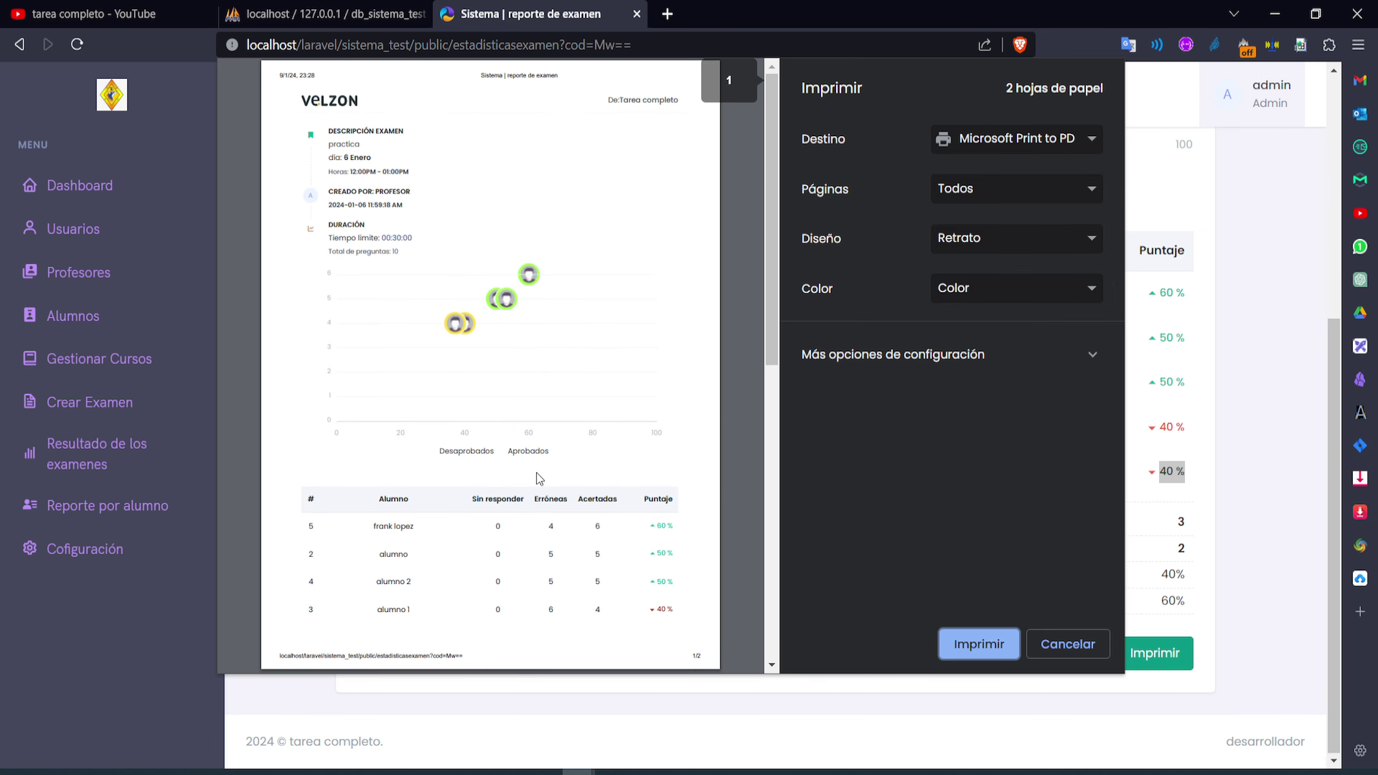
pyautogui.scroll(-10, 539, 477)
pyautogui.scroll(2, 538, 400)
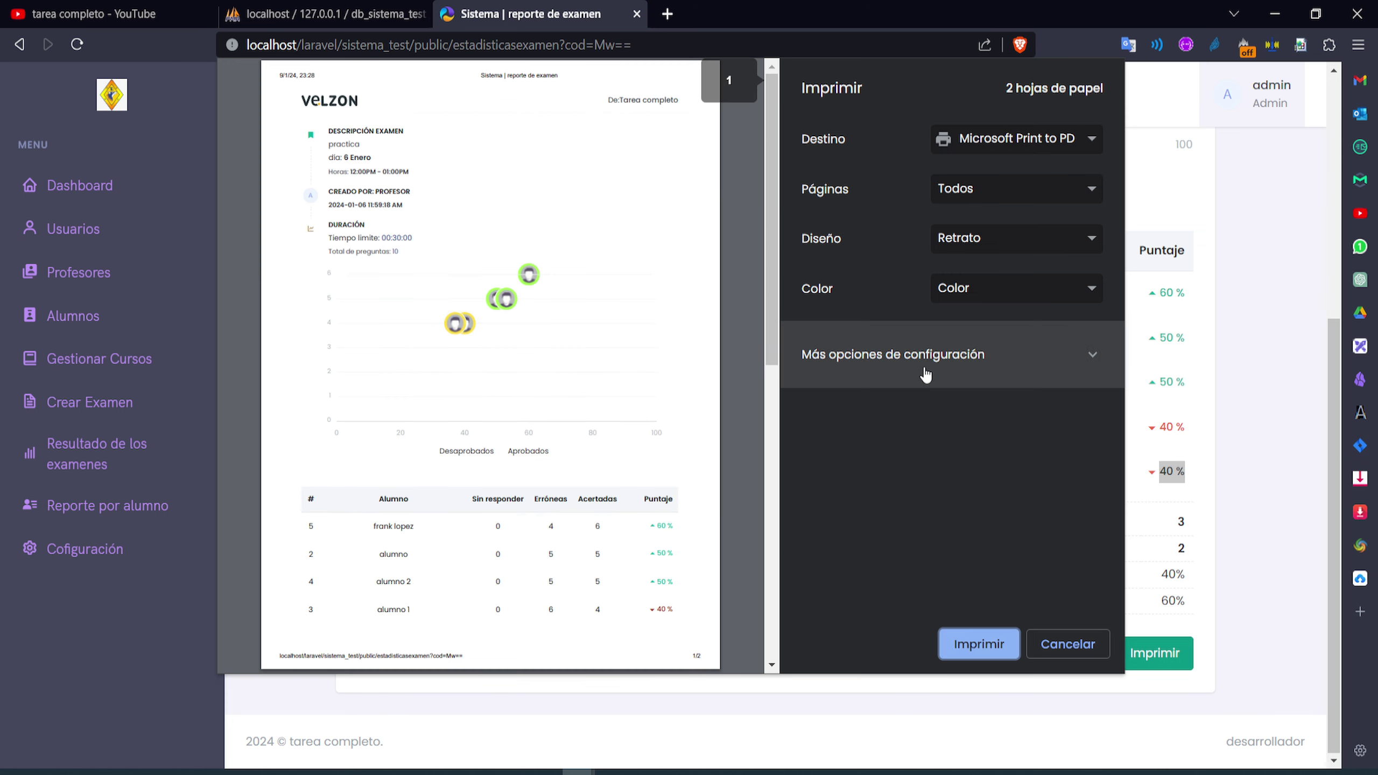
pyautogui.click(1081, 650)
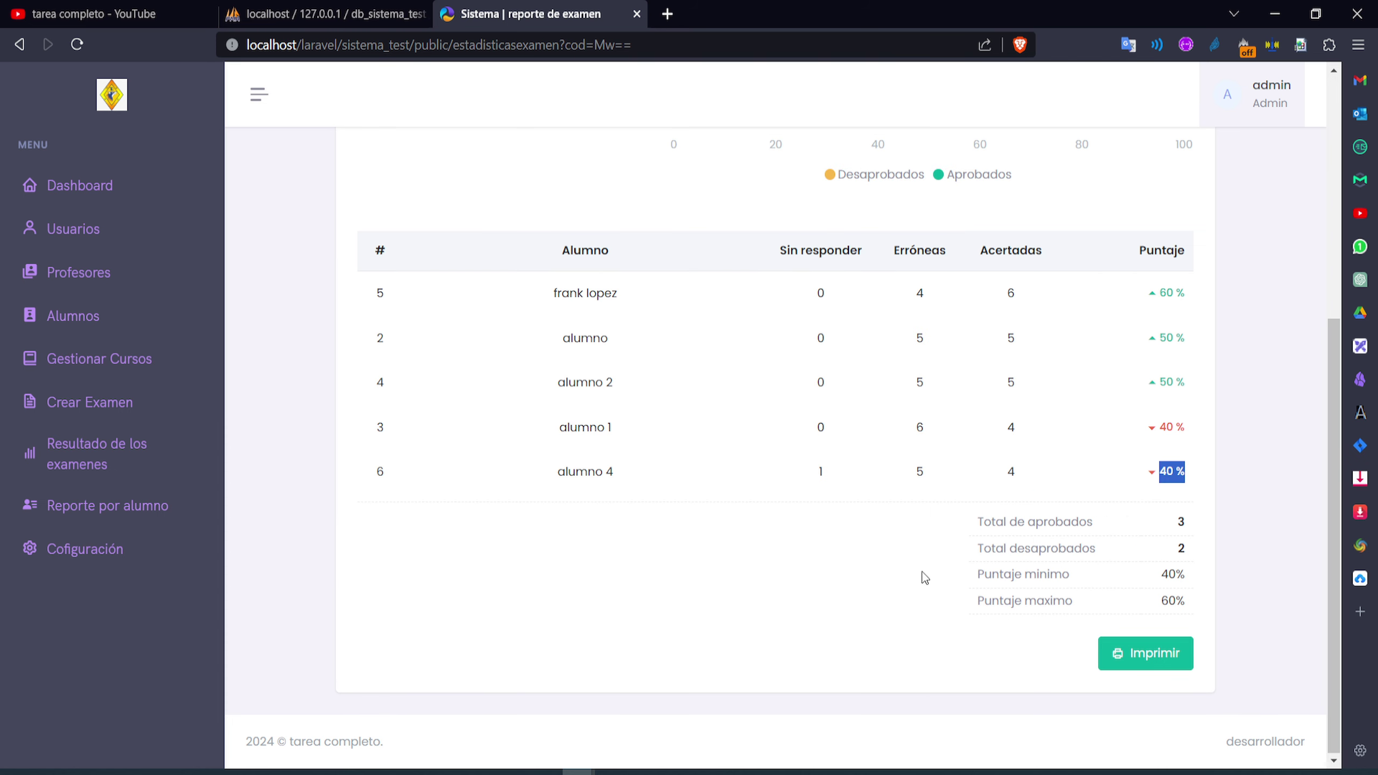
# In Reporte por alumno, view 12-alumno's exam progress in Bases de Datos
pyautogui.click(91, 523)
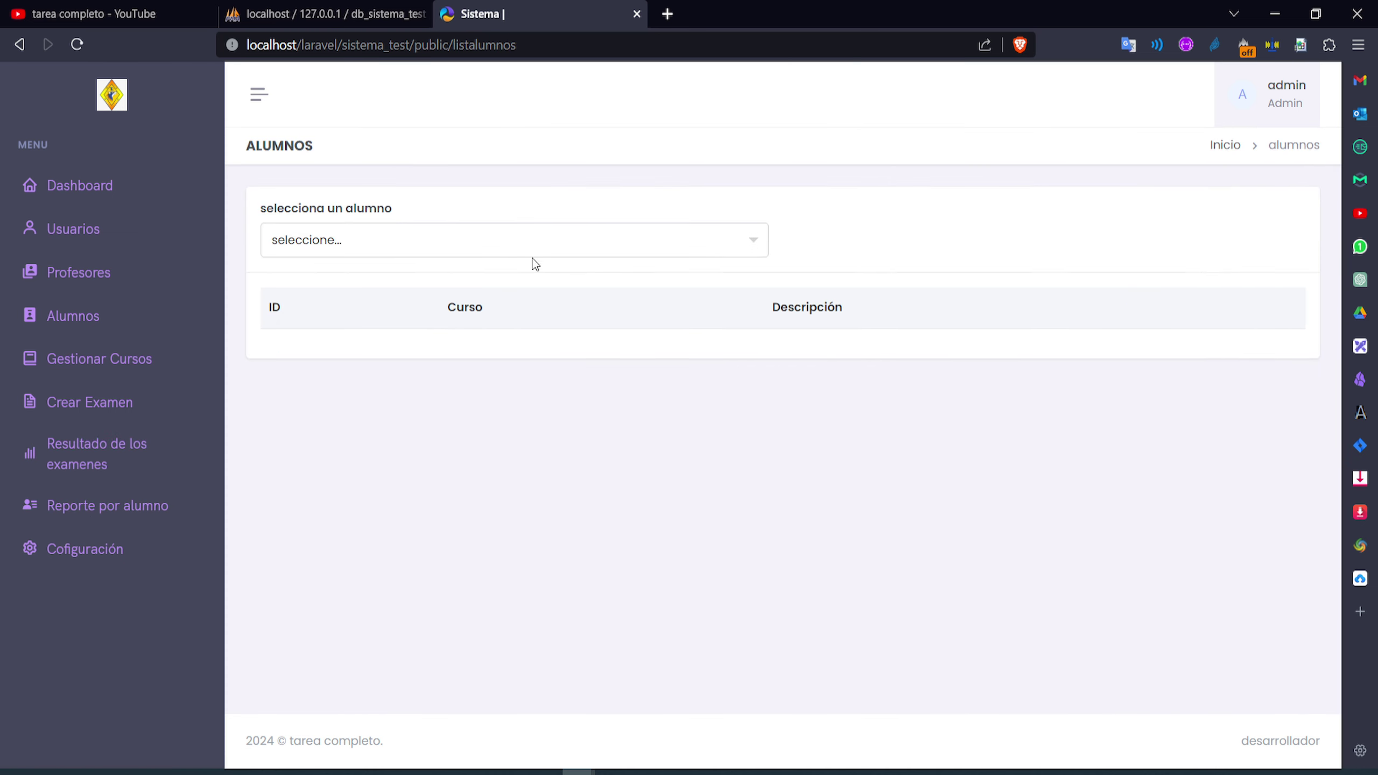
pyautogui.click(537, 248)
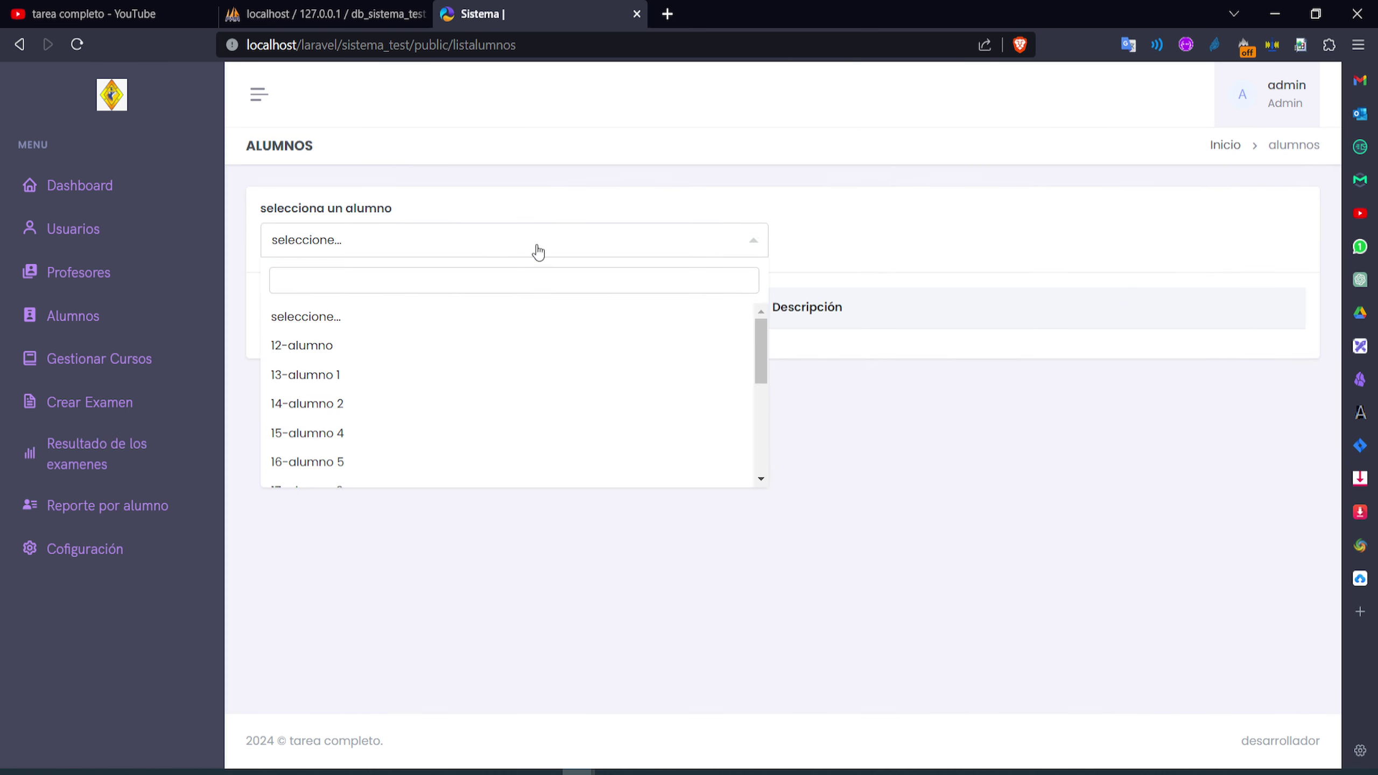
pyautogui.click(382, 348)
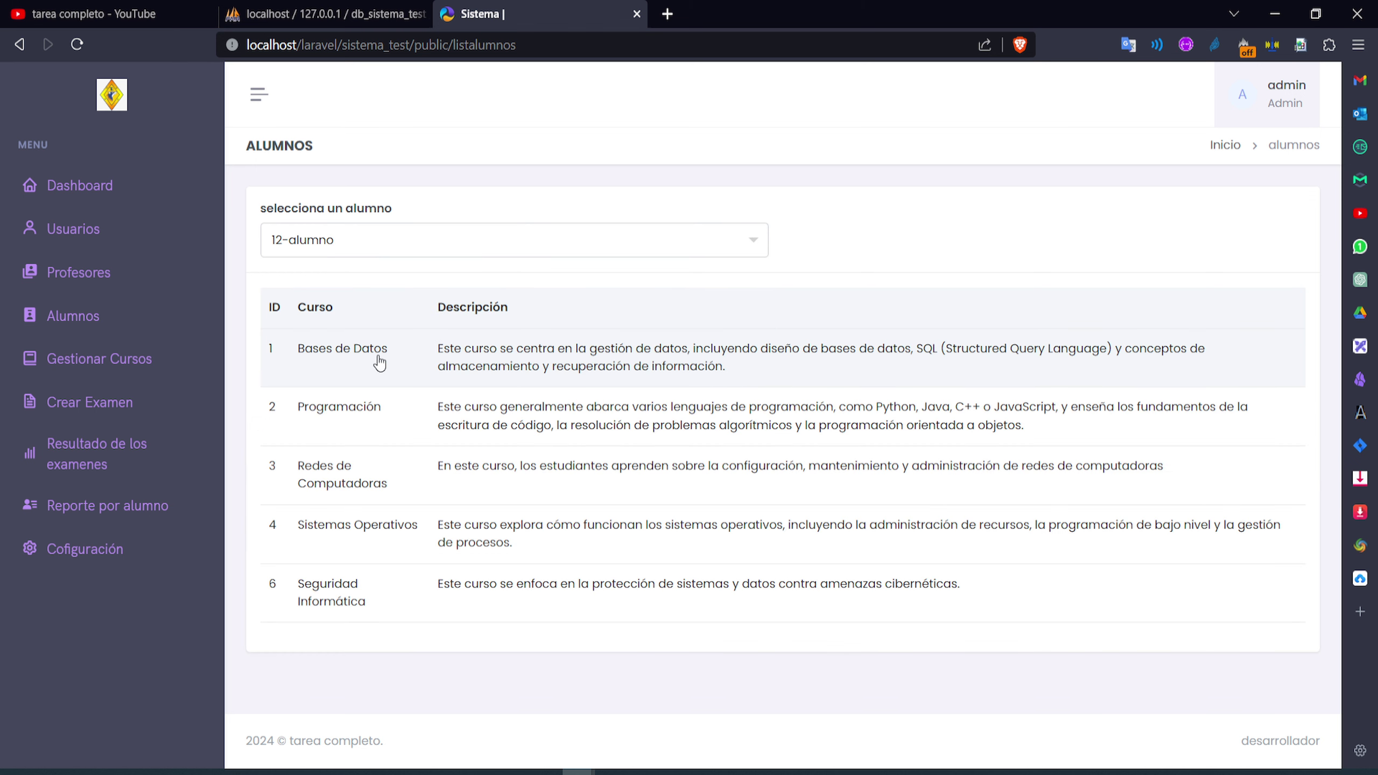
pyautogui.click(378, 353)
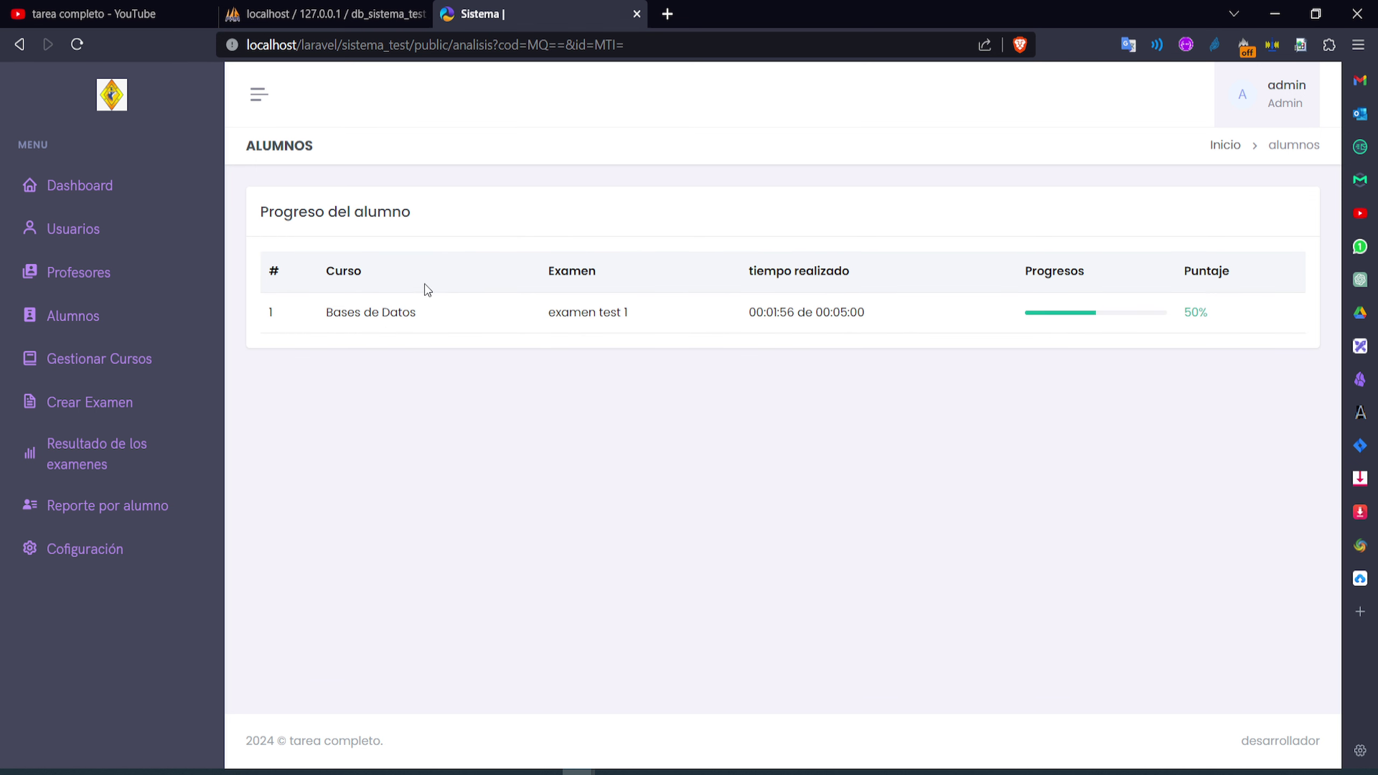
pyautogui.moveTo(382, 217); pyautogui.dragTo(325, 216)
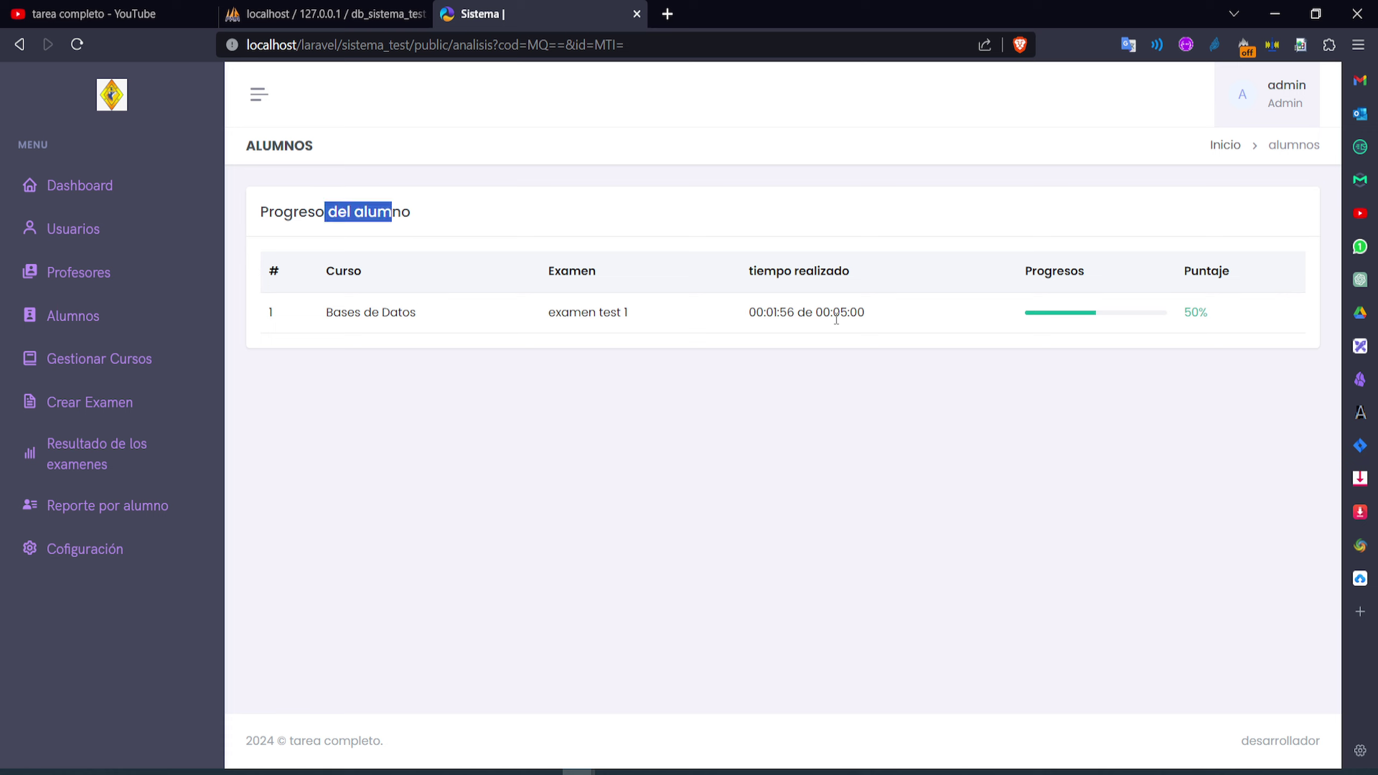
pyautogui.click(325, 216)
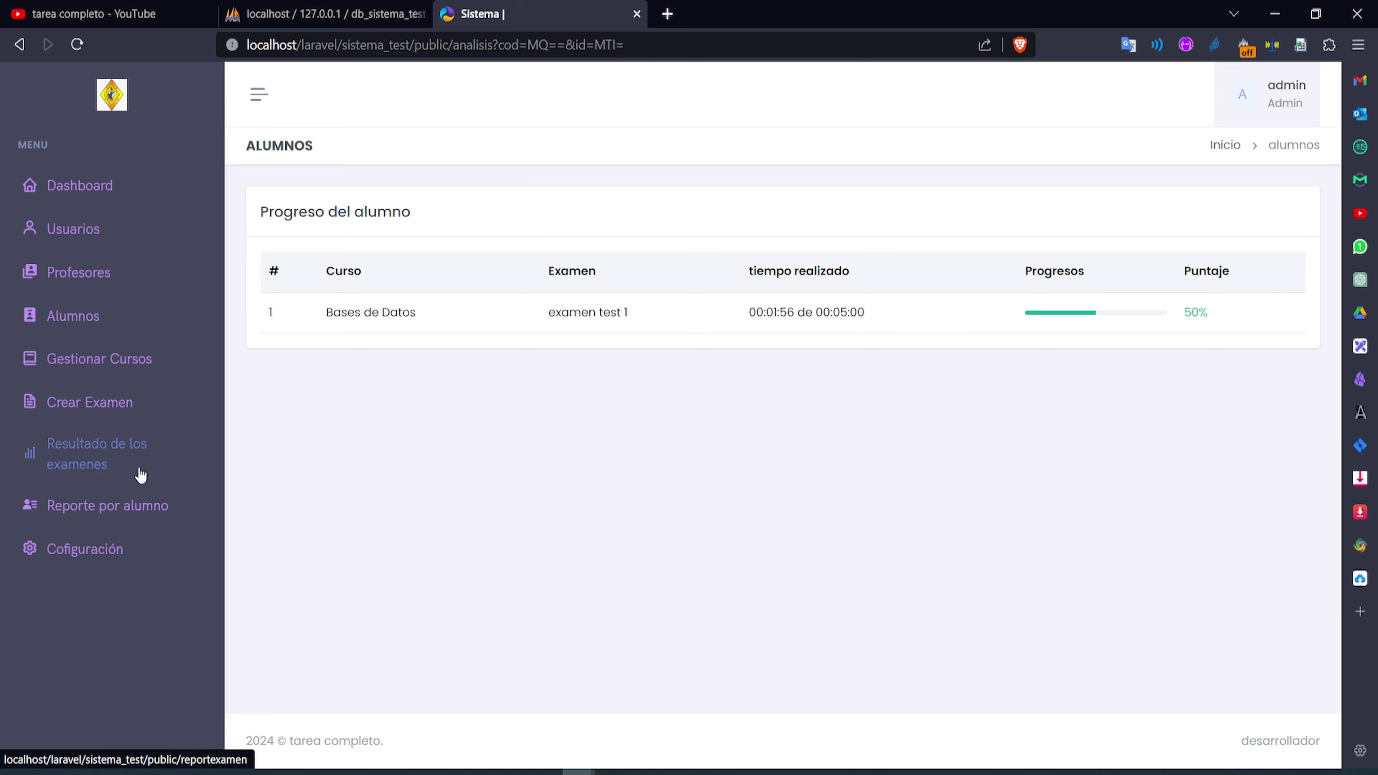
# Check 13-alumno 1's exam progress in Programación
pyautogui.click(113, 508)
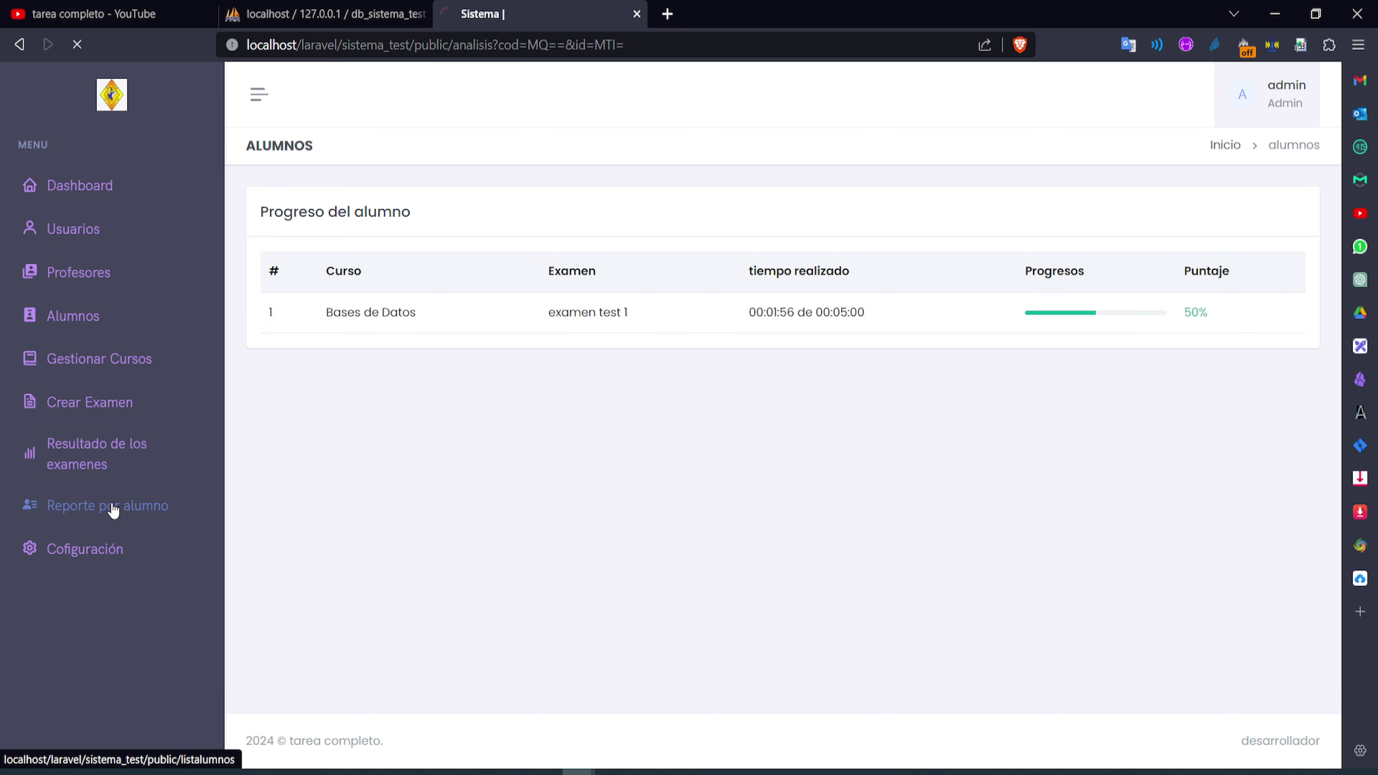
pyautogui.click(370, 247)
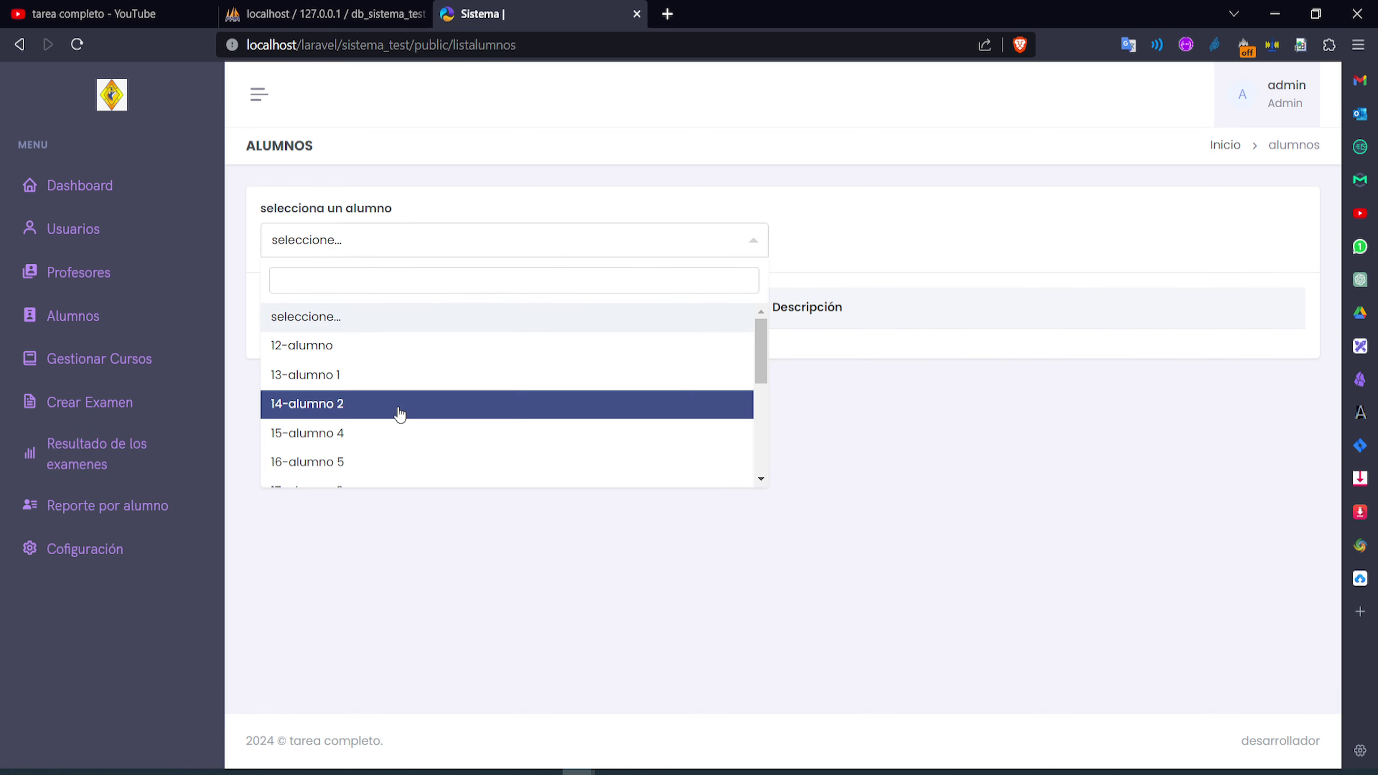
pyautogui.click(397, 380)
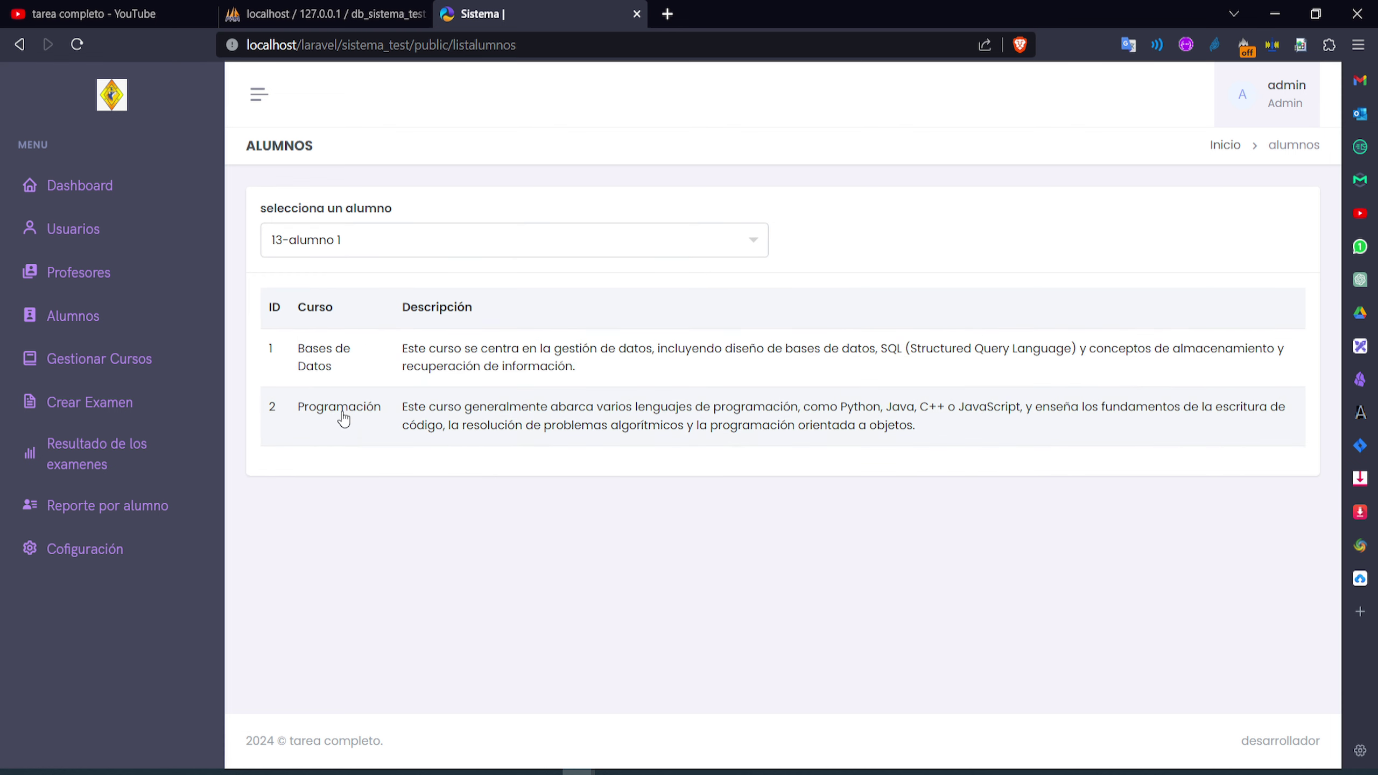
pyautogui.click(342, 411)
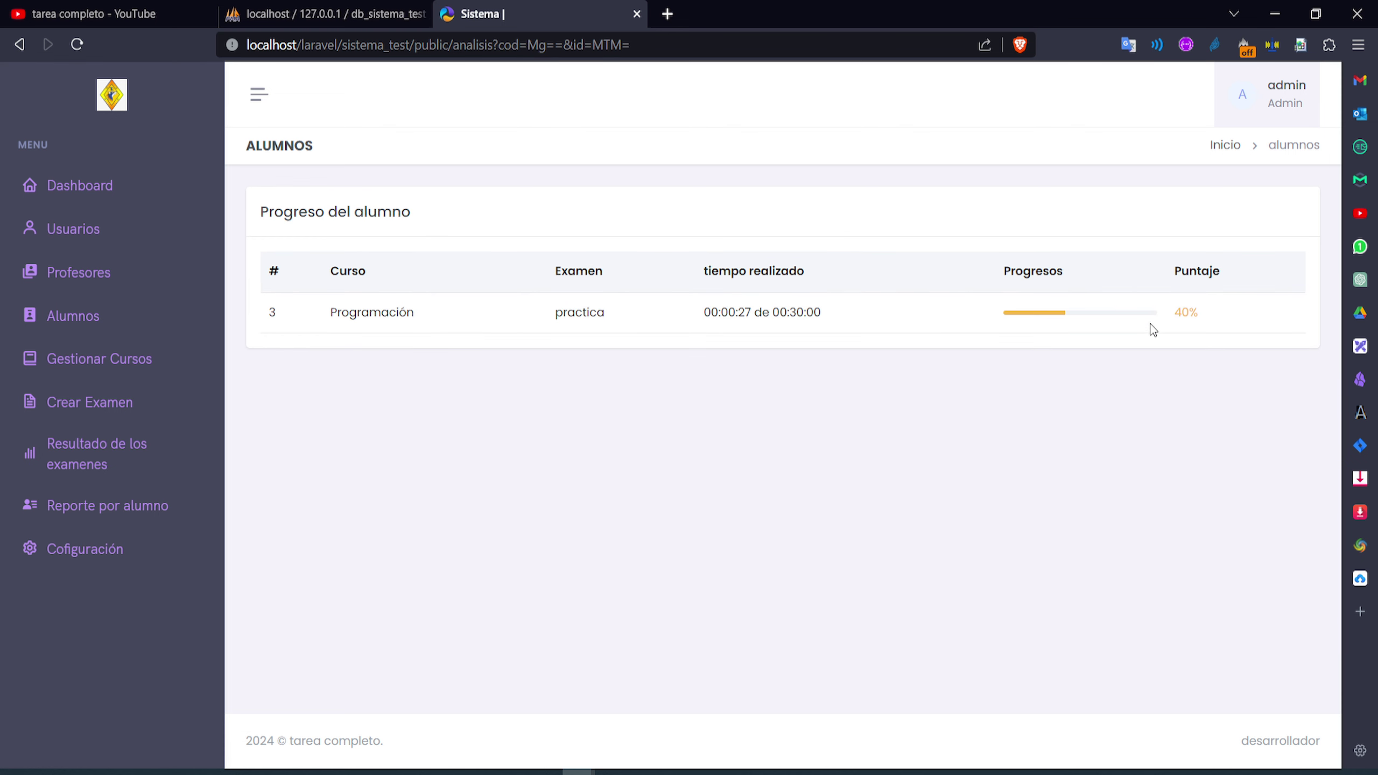
# Review 12-alumno's progress in Programación, then in Bases de Datos
pyautogui.click(137, 504)
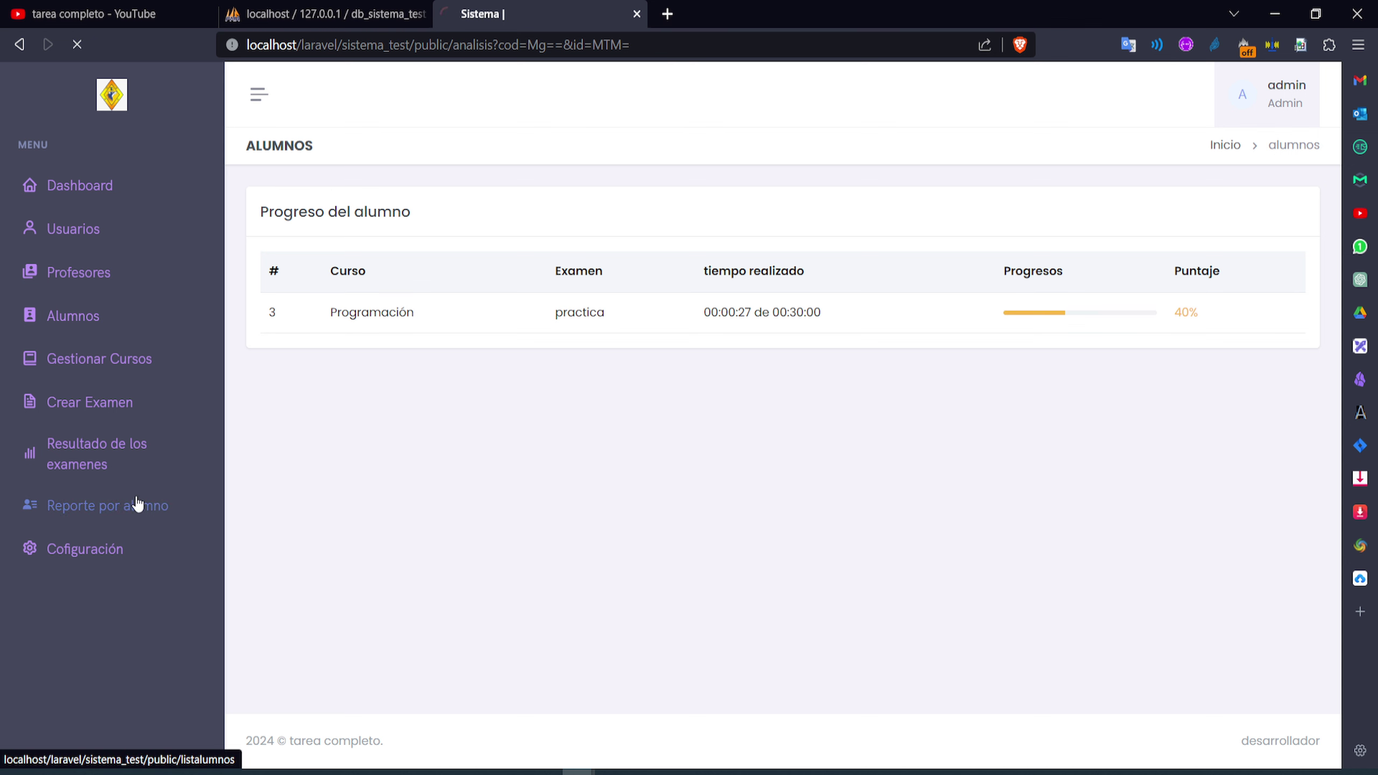
pyautogui.click(328, 245)
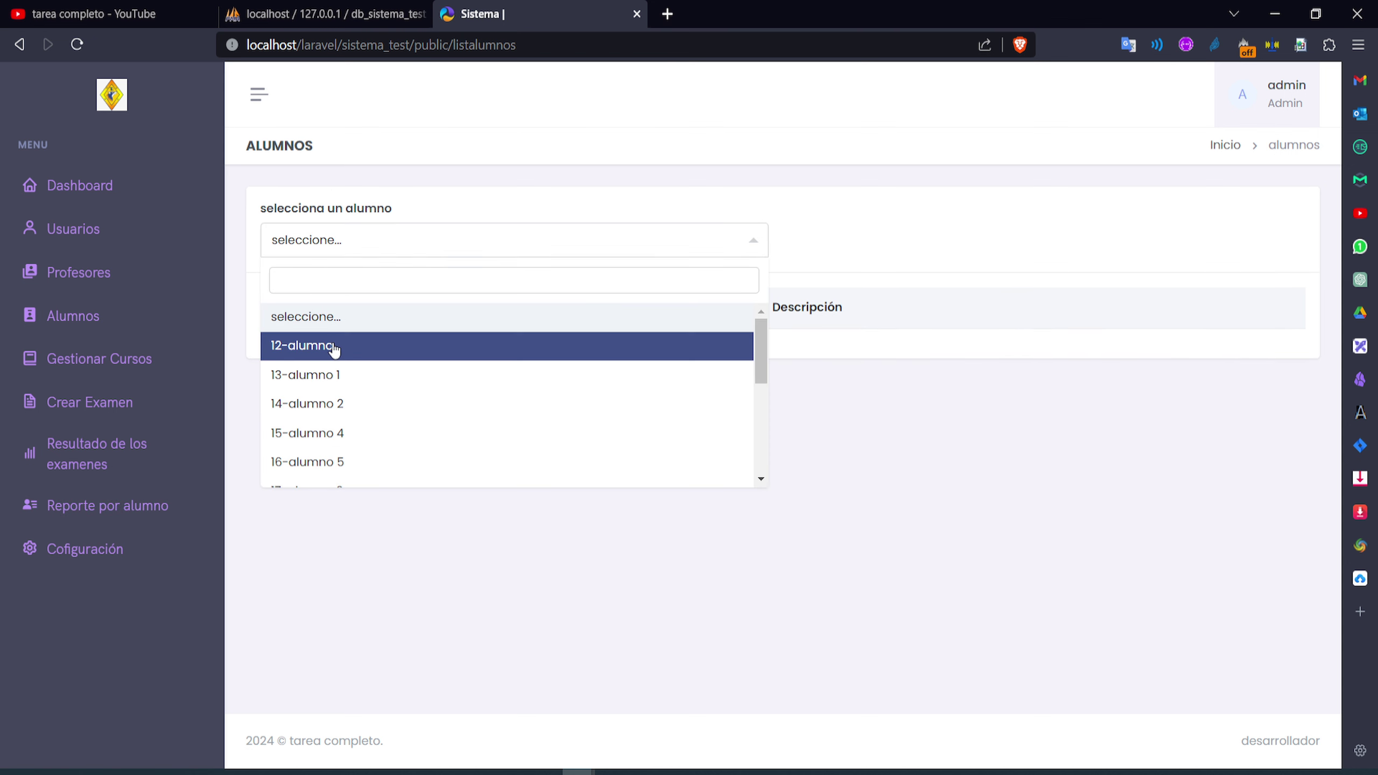
pyautogui.click(332, 346)
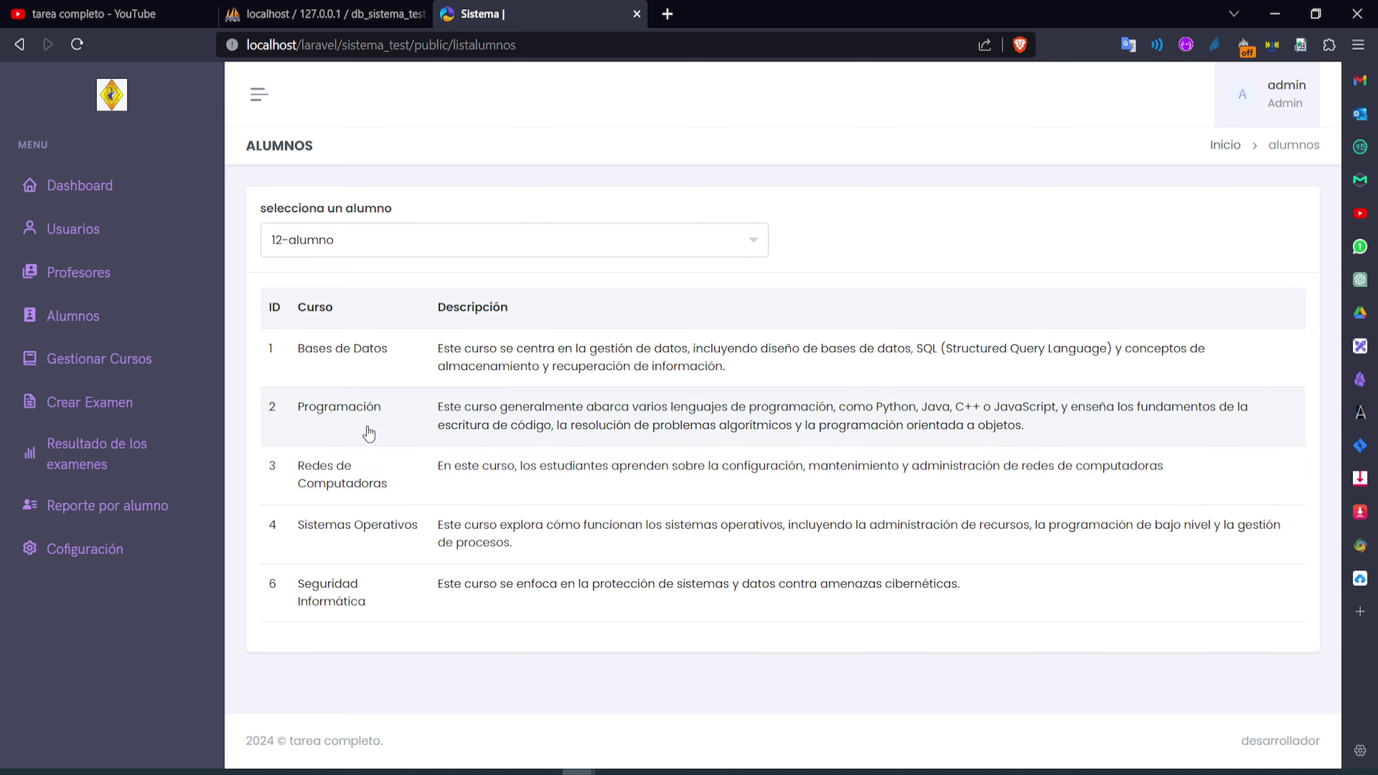
pyautogui.doubleClick(368, 430)
pyautogui.click(369, 433)
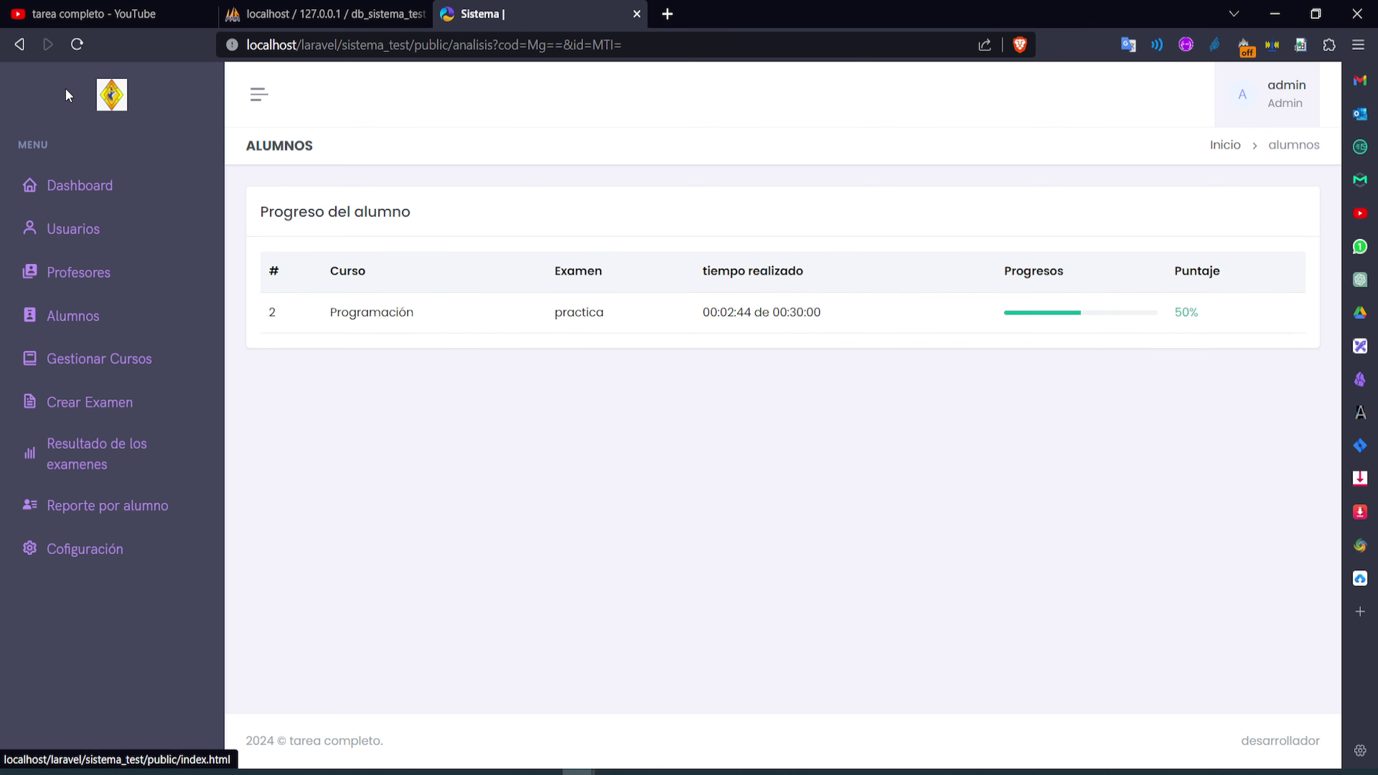
pyautogui.click(28, 45)
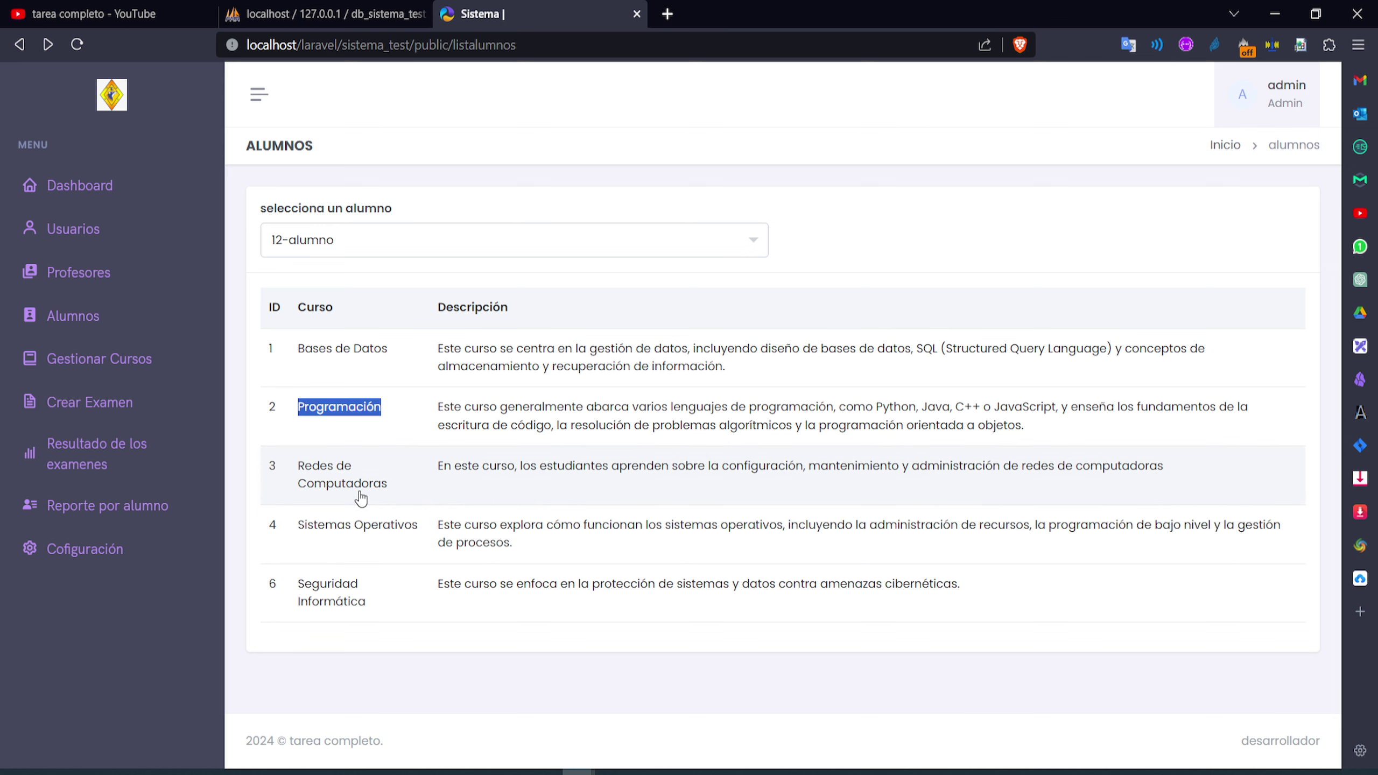
pyautogui.doubleClick(376, 356)
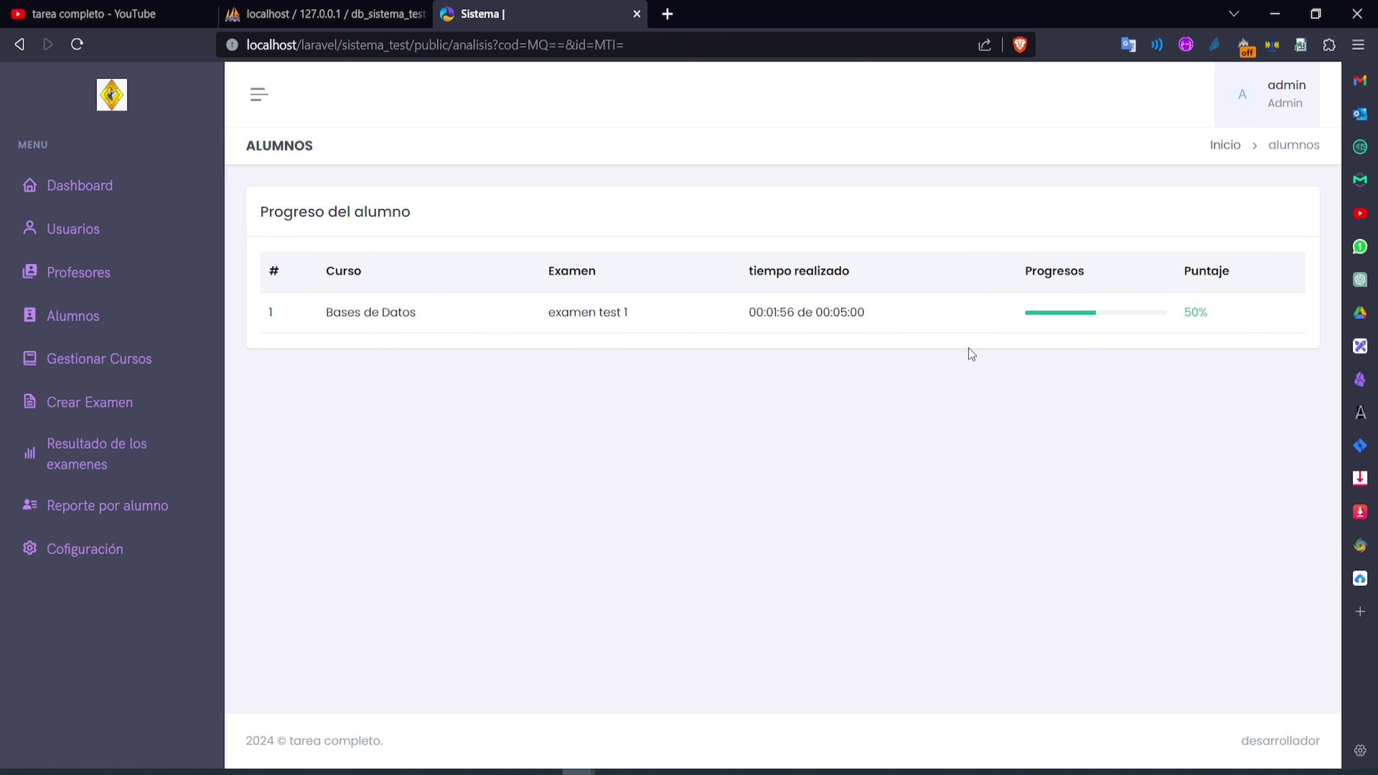
# Glance at the exam results, then view 14-alumno 2's progress in Programación
pyautogui.click(118, 469)
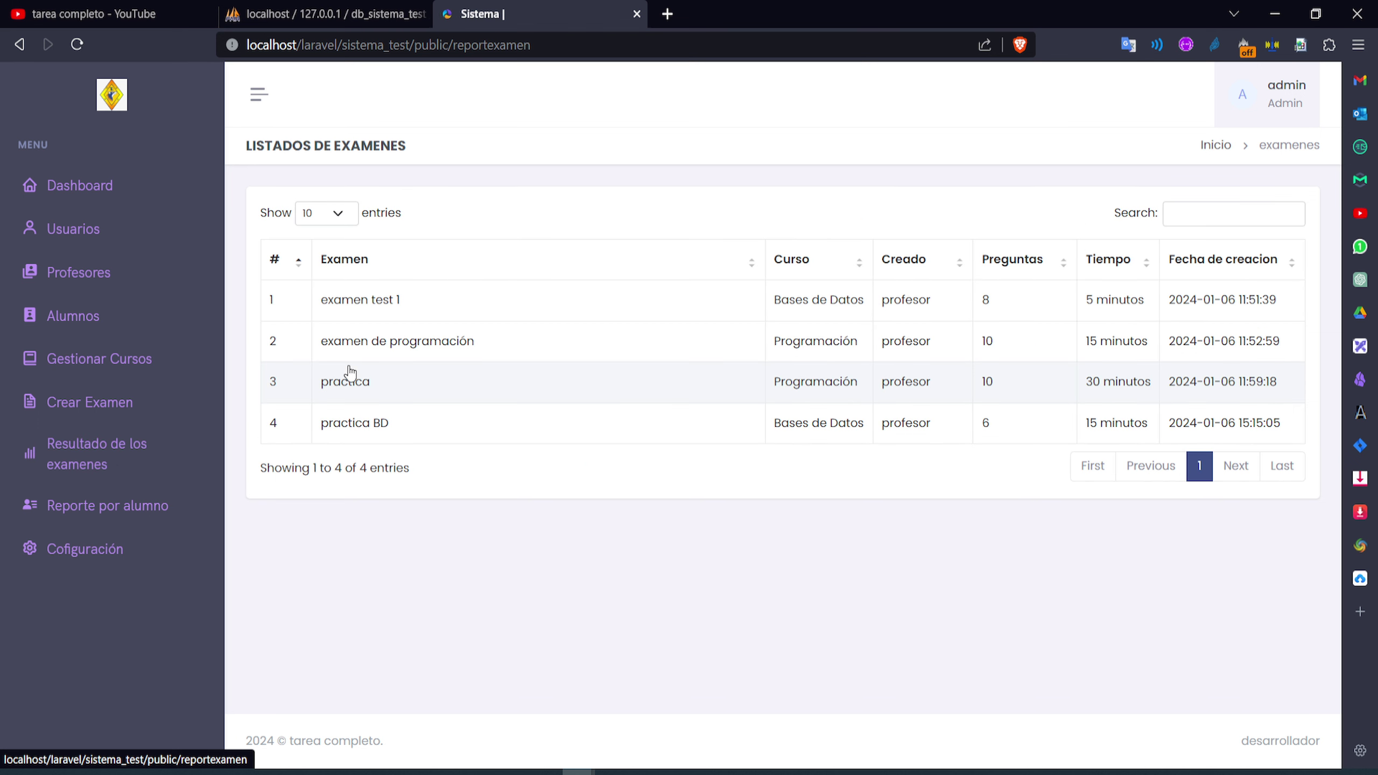
pyautogui.click(111, 505)
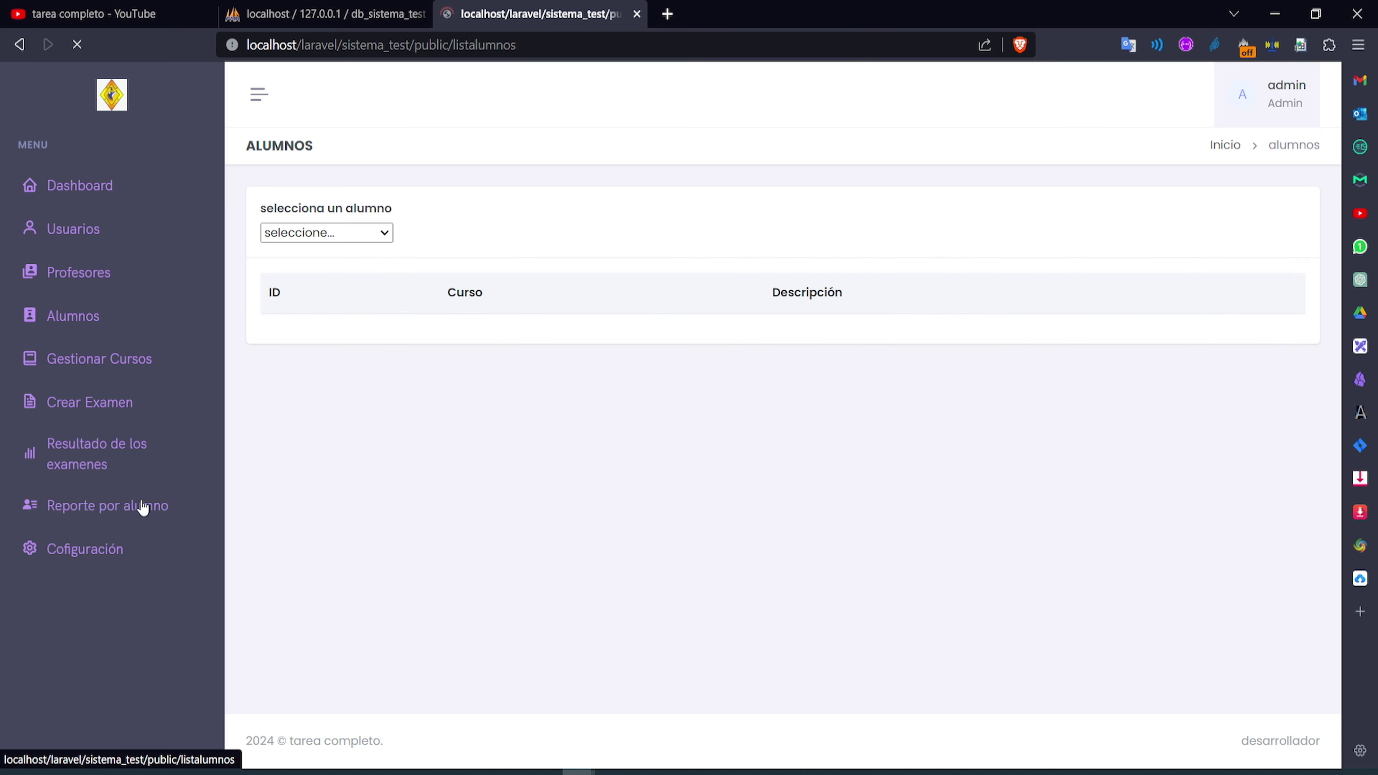
pyautogui.click(332, 242)
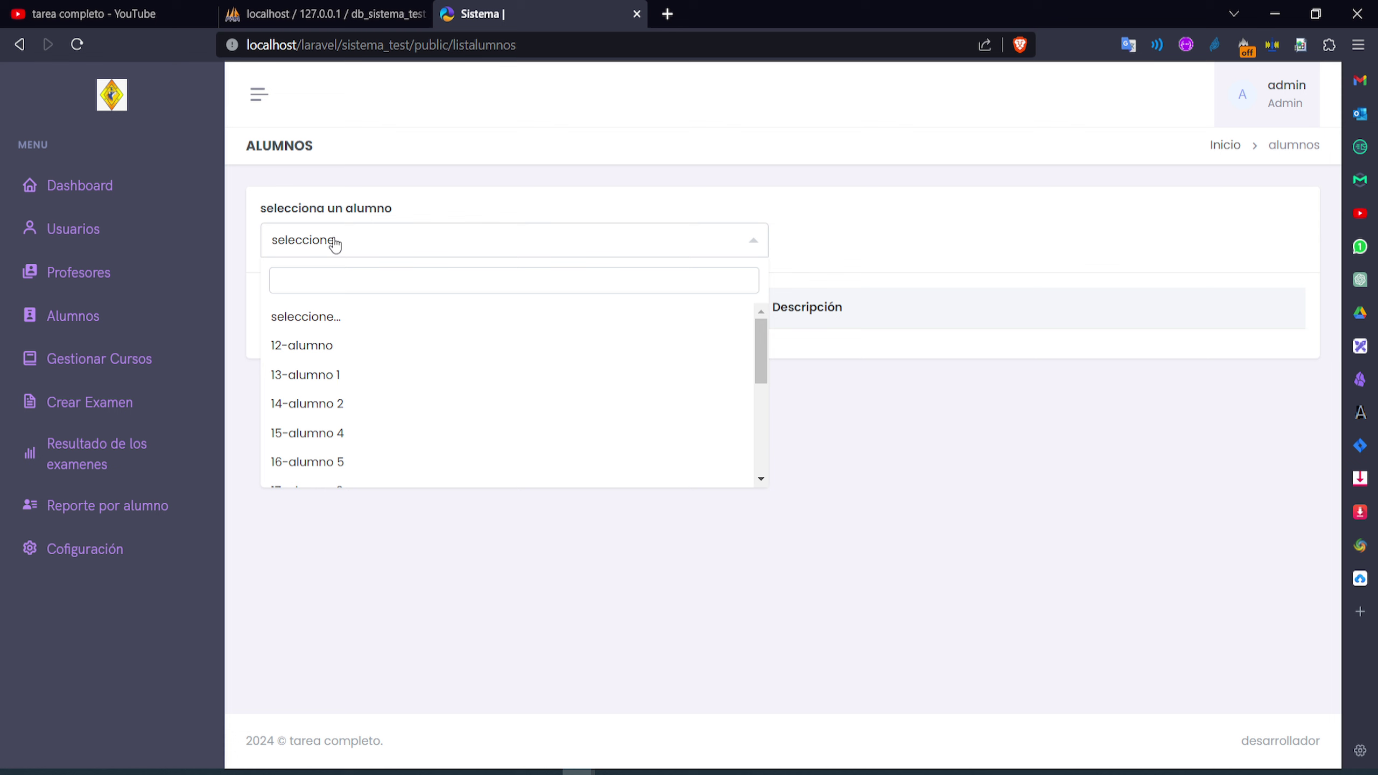
pyautogui.click(332, 404)
pyautogui.doubleClick(342, 354)
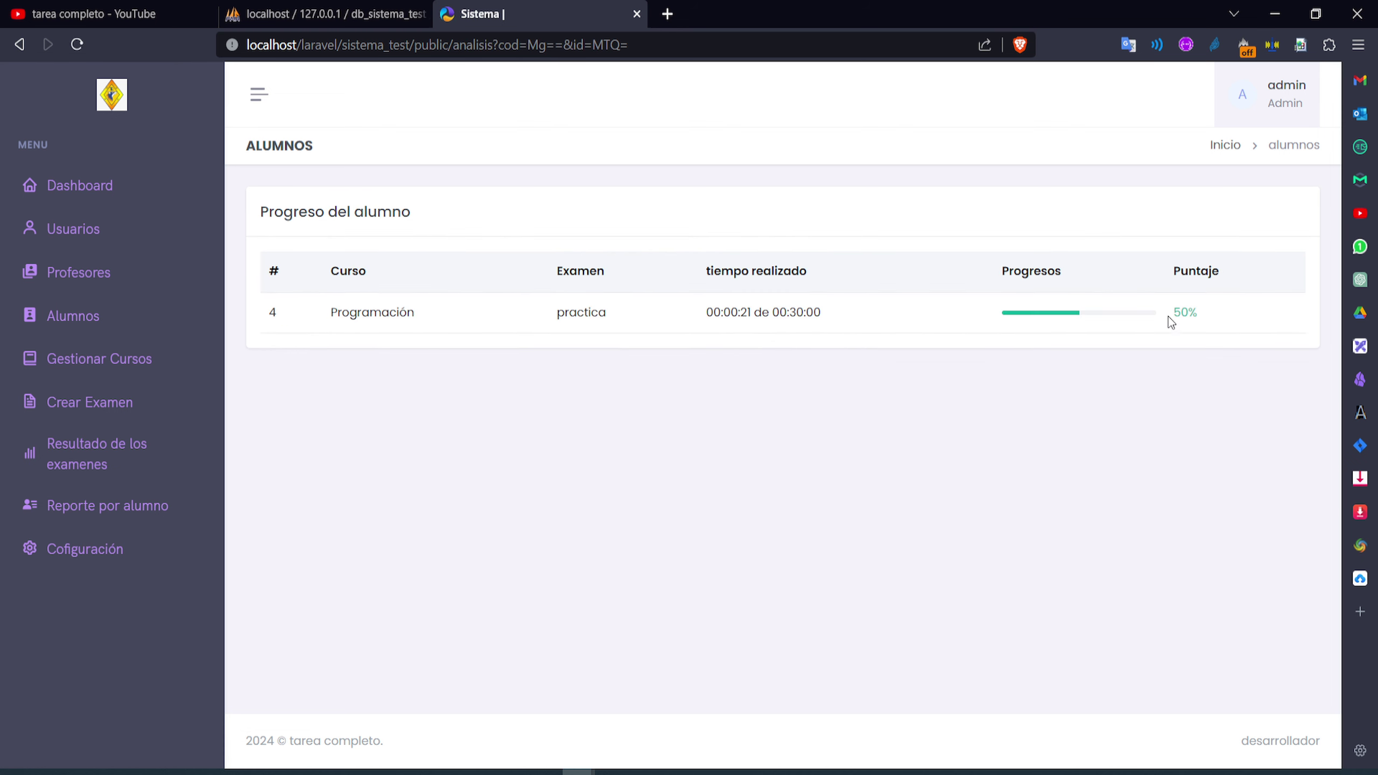
# Check 16-alumno 5's progress in Programación, then open Configuración
pyautogui.click(150, 524)
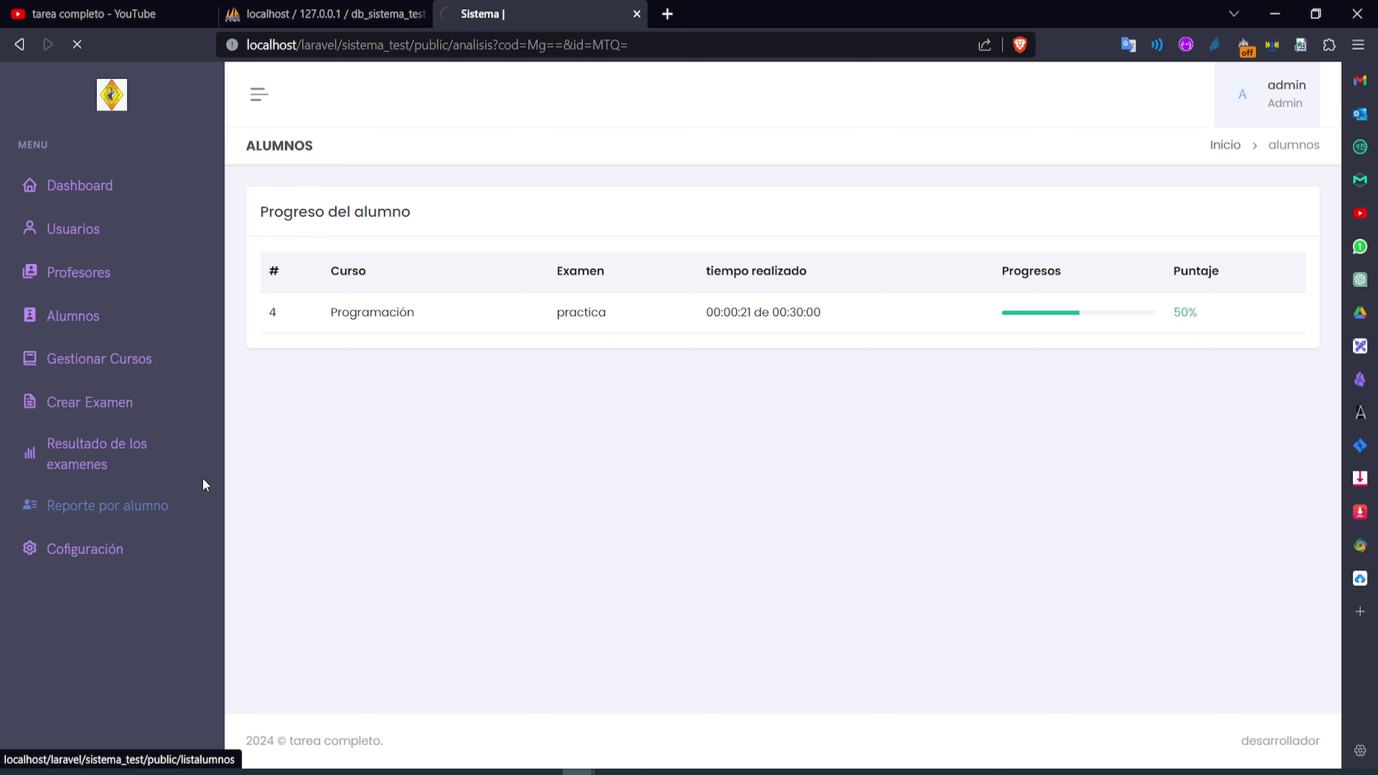
pyautogui.click(354, 242)
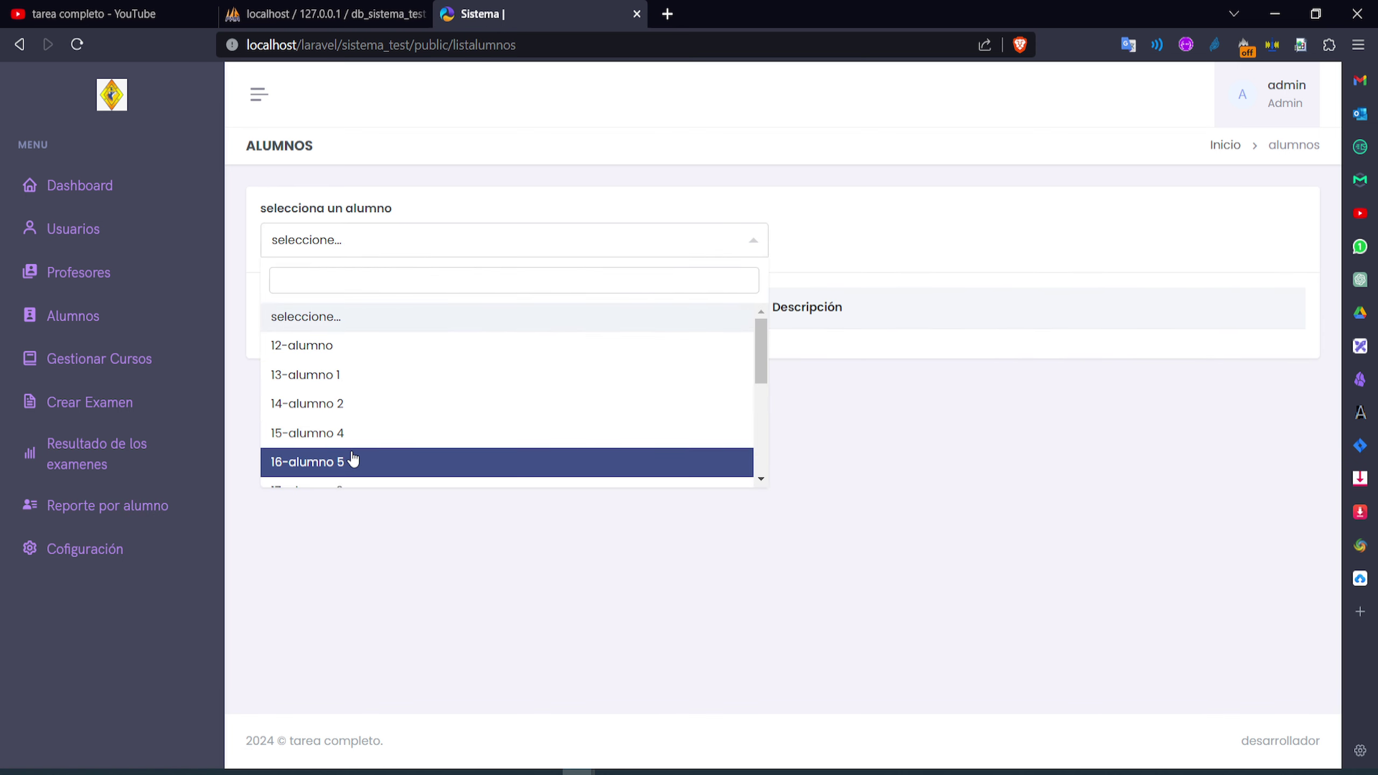
pyautogui.click(354, 460)
pyautogui.doubleClick(342, 358)
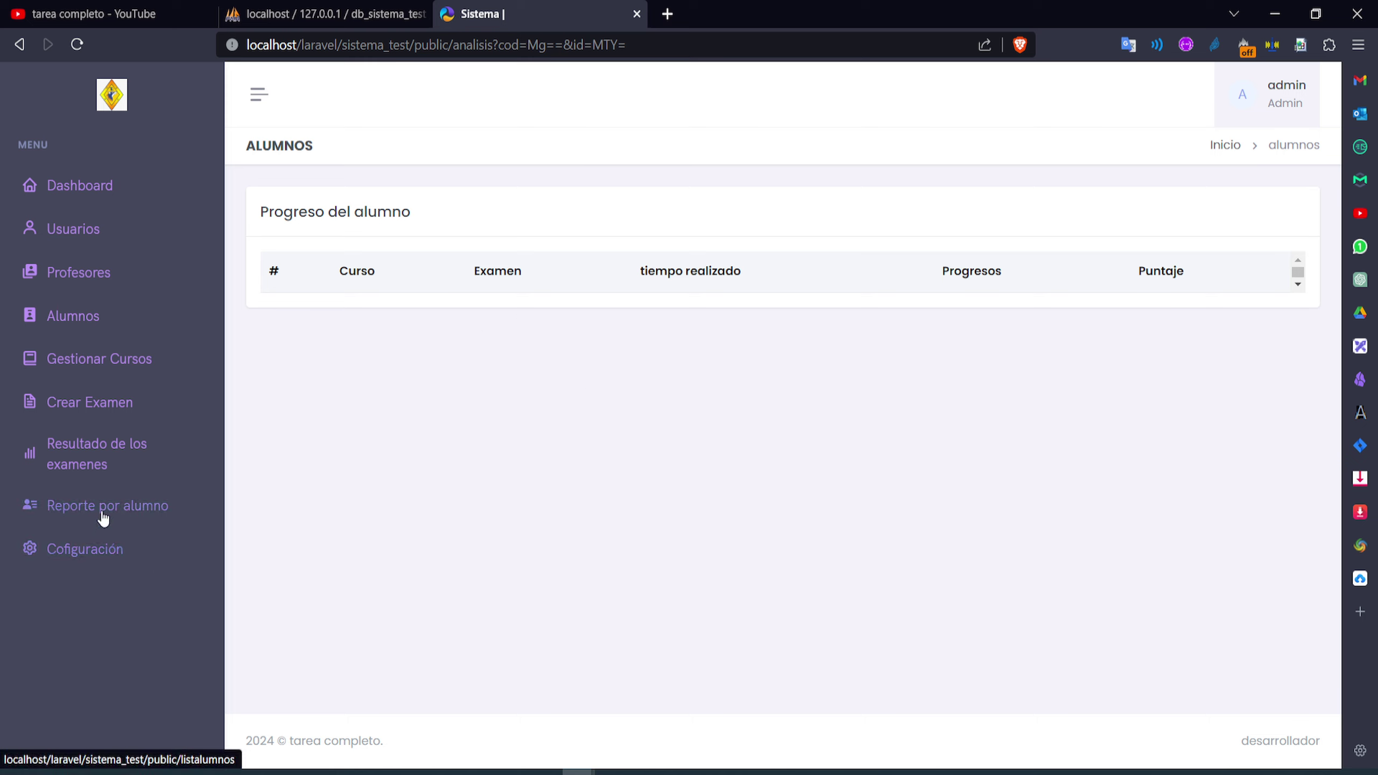
pyautogui.click(99, 561)
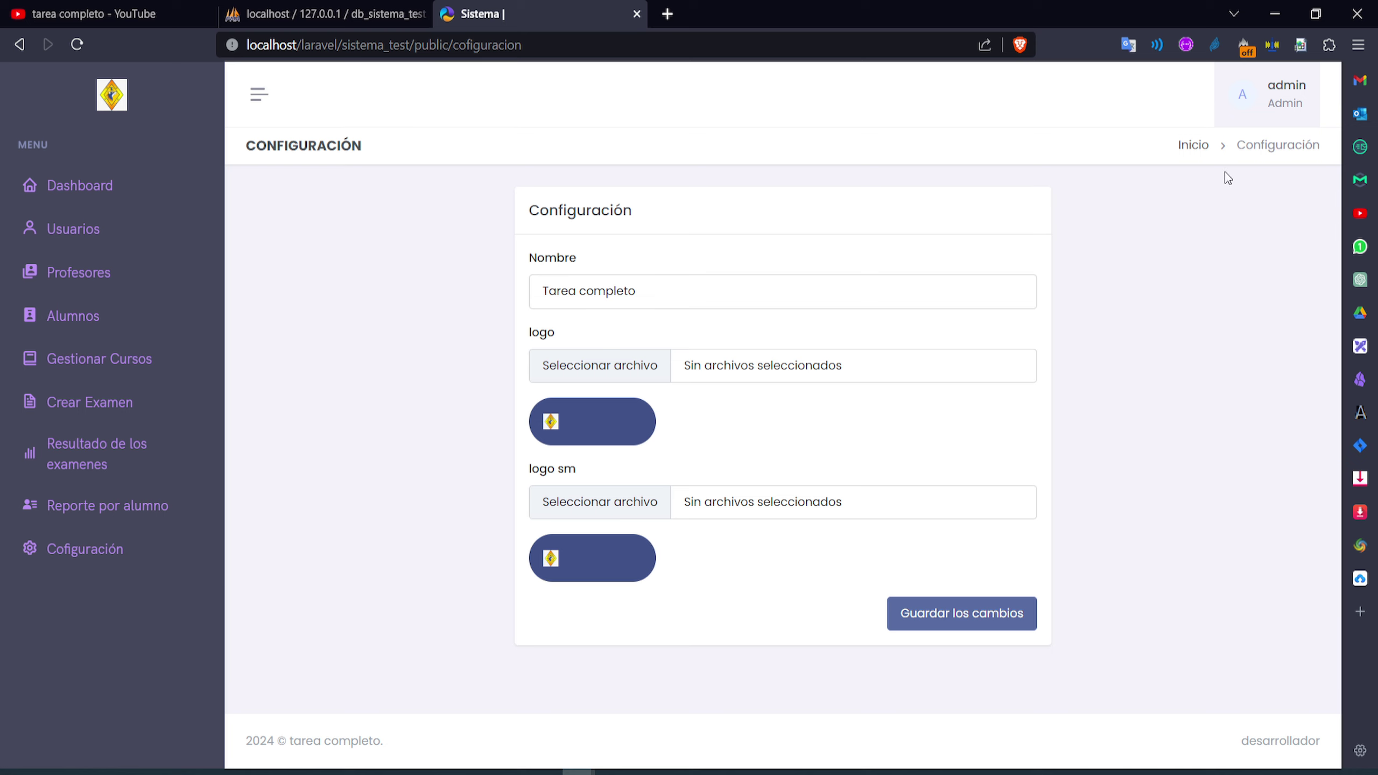
# Log out of the admin account and submit the login with the username changed to 'profesor'
pyautogui.click(1240, 115)
pyautogui.click(1243, 188)
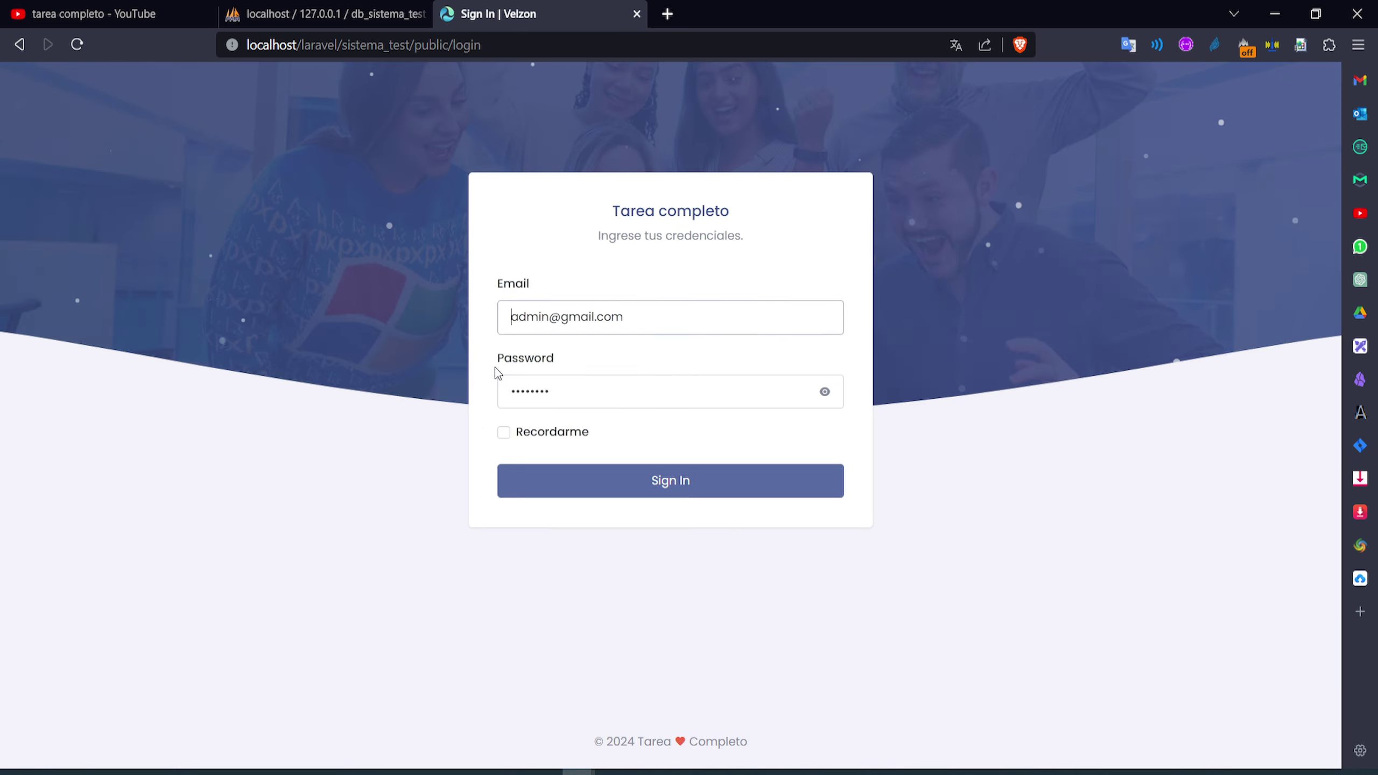
pyautogui.doubleClick(545, 317)
pyautogui.write('prof')
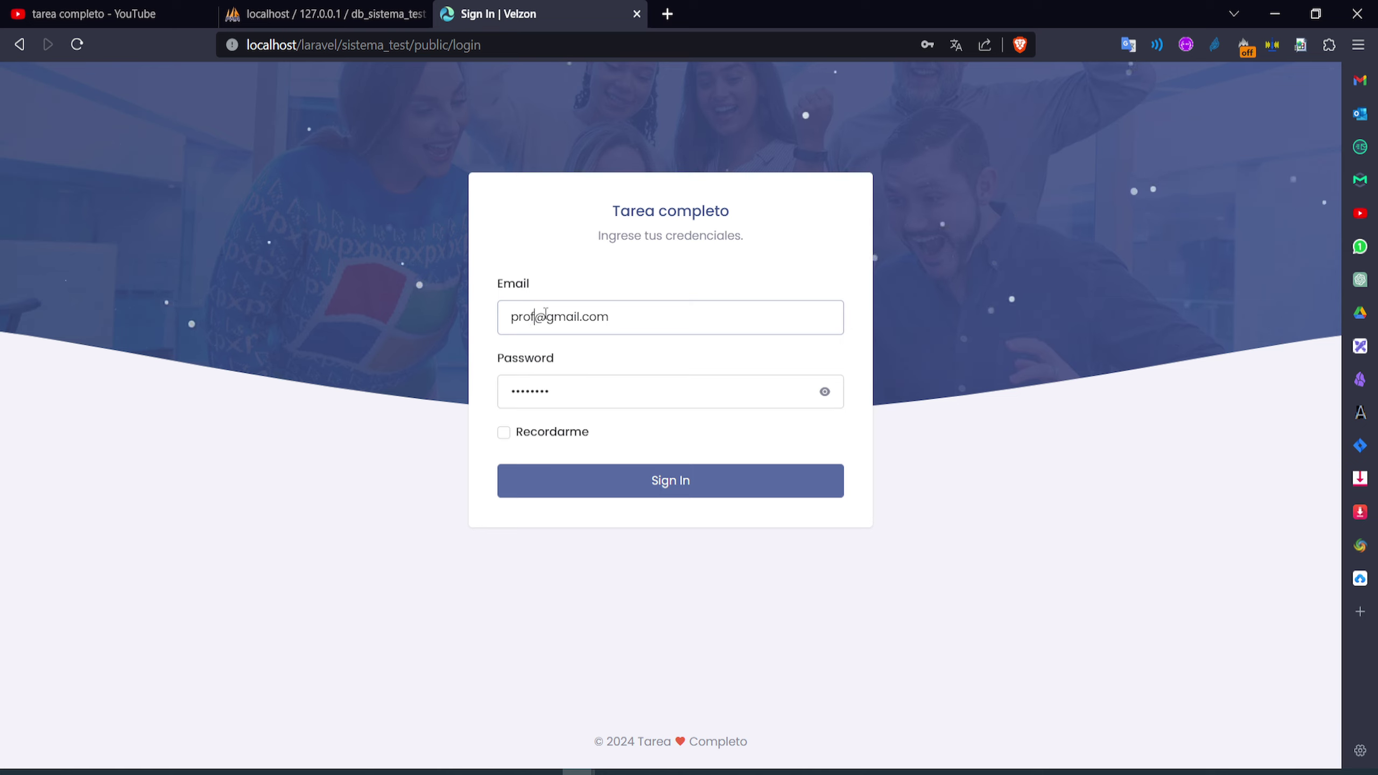
pyautogui.write('esor')
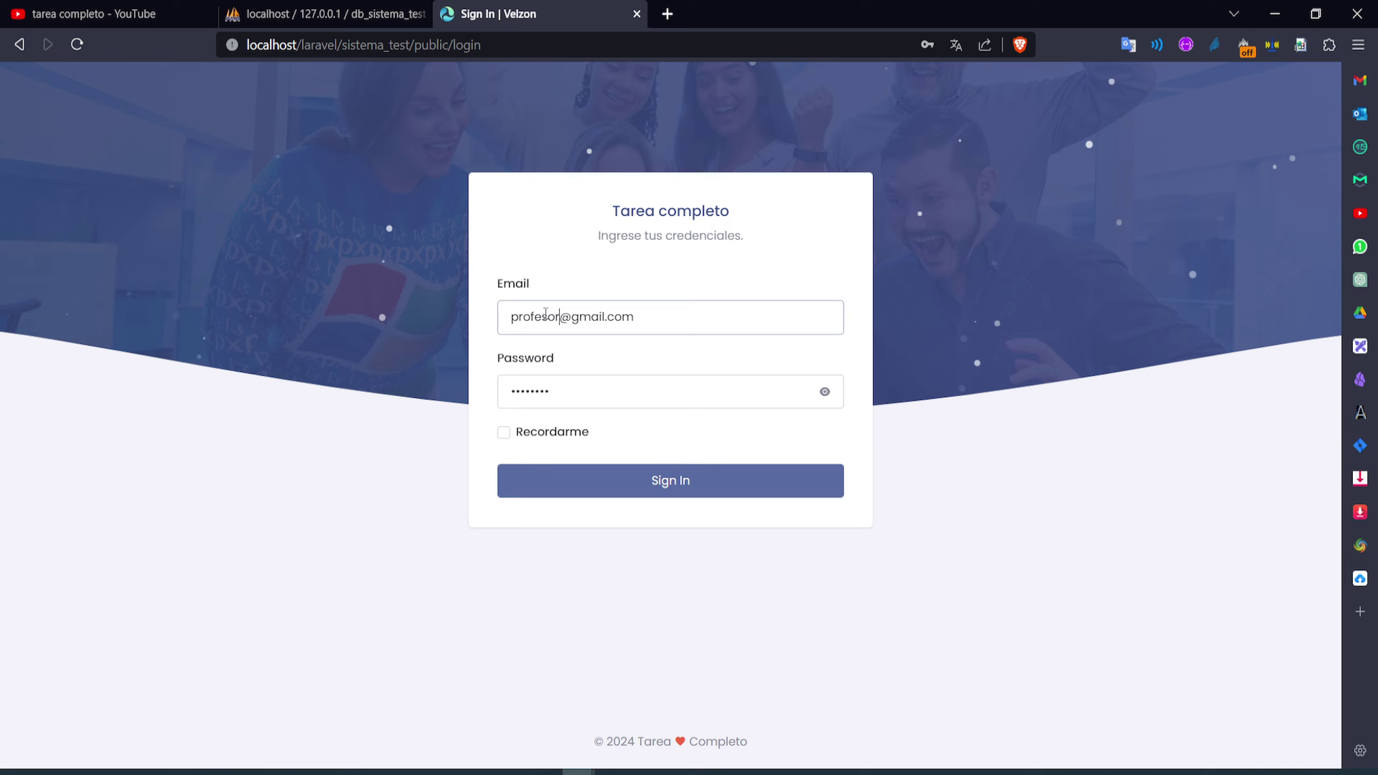
pyautogui.press('Return')
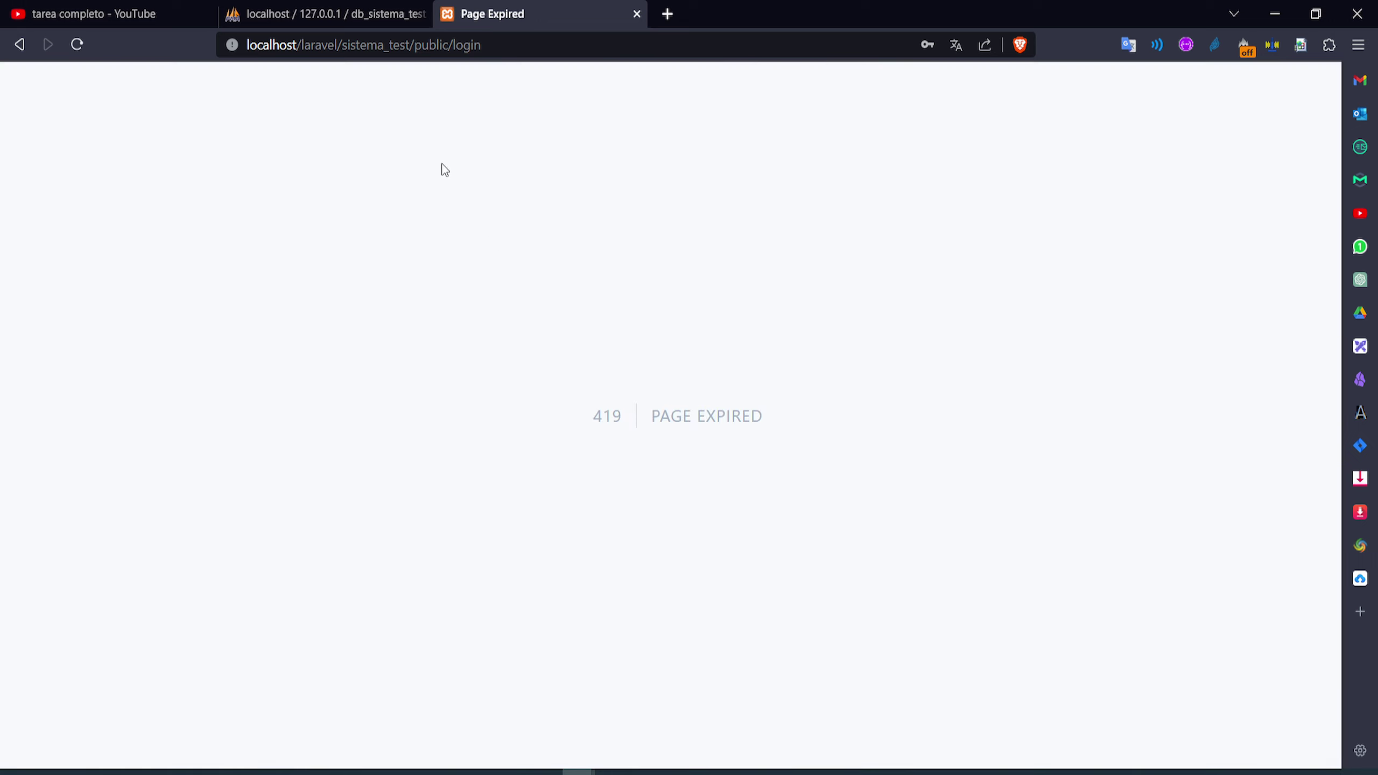
# Reload the not-found page and change the address from 'dashboard' to 'home' to reach the dashboard
pyautogui.click(18, 53)
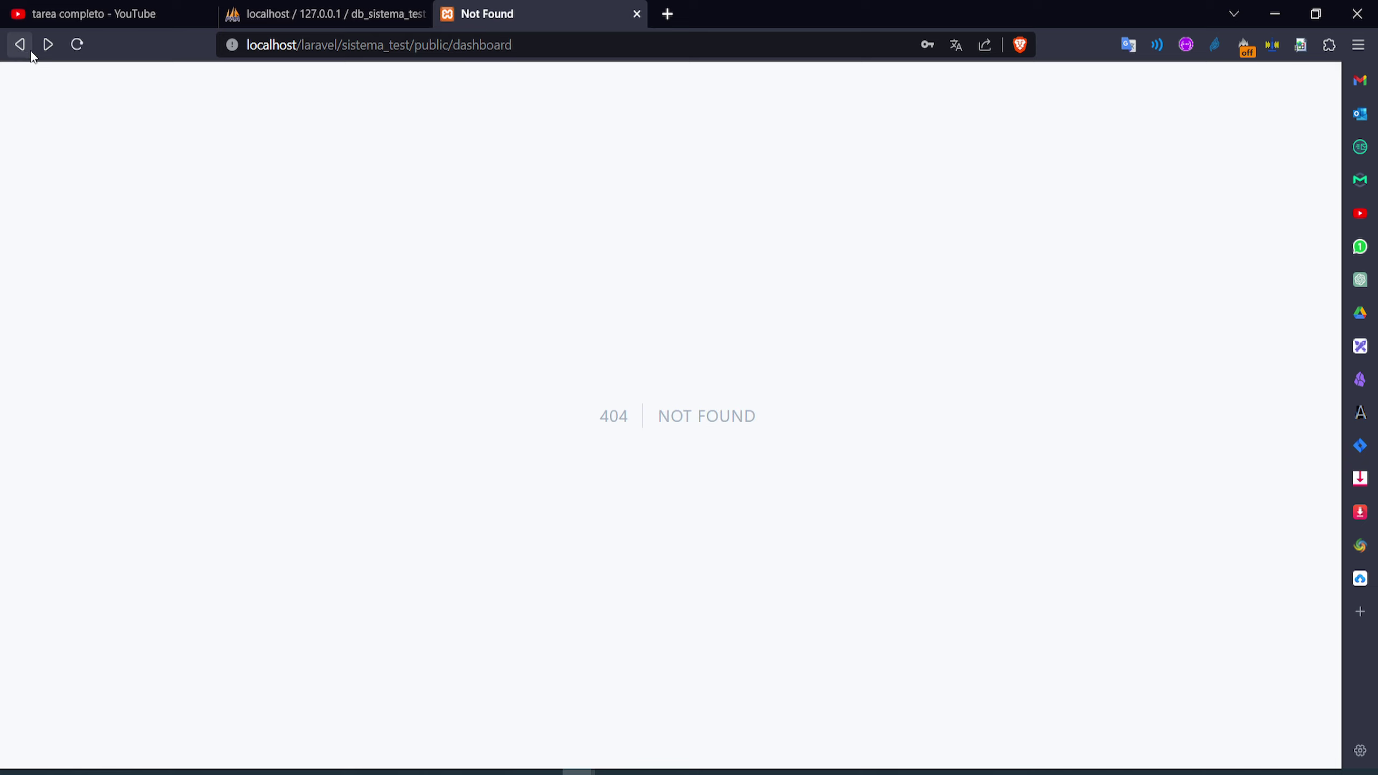
pyautogui.click(79, 50)
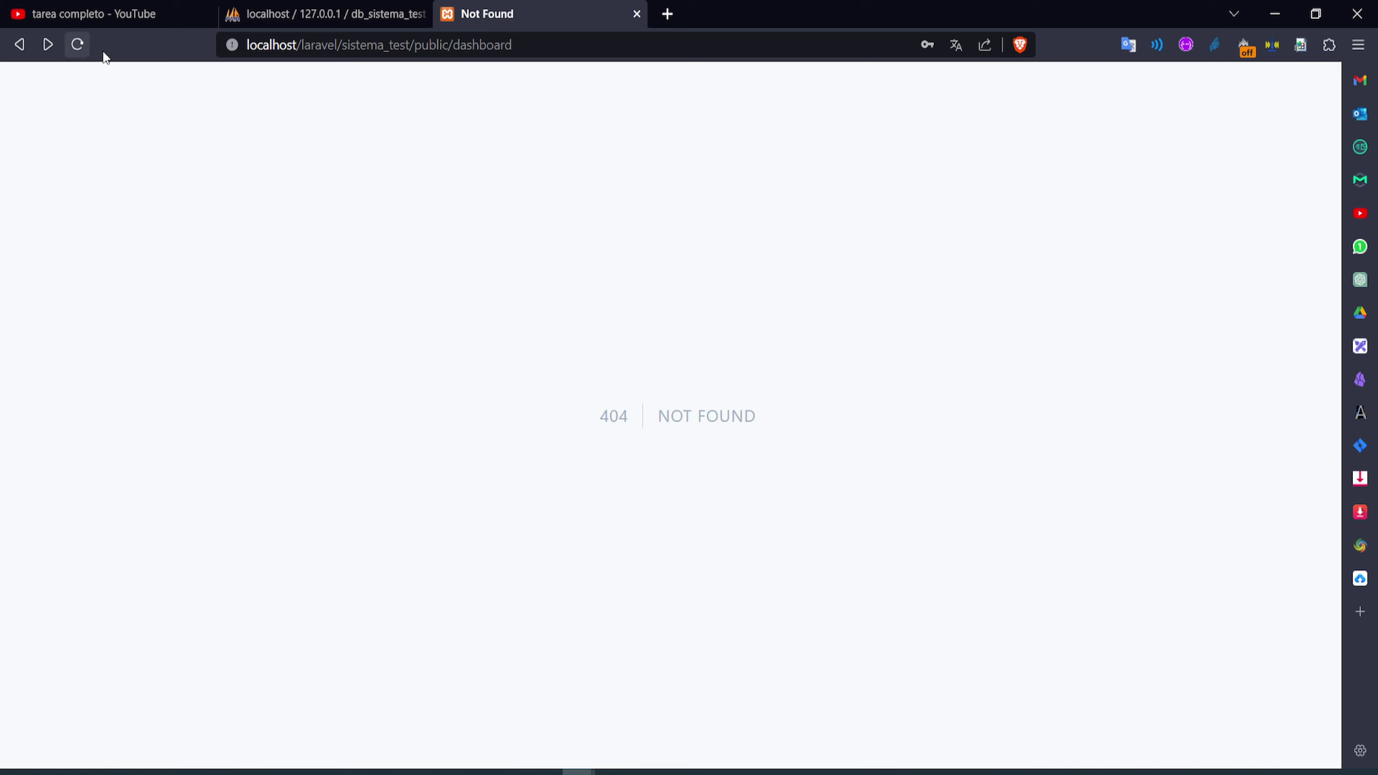
pyautogui.moveTo(514, 45); pyautogui.dragTo(458, 39)
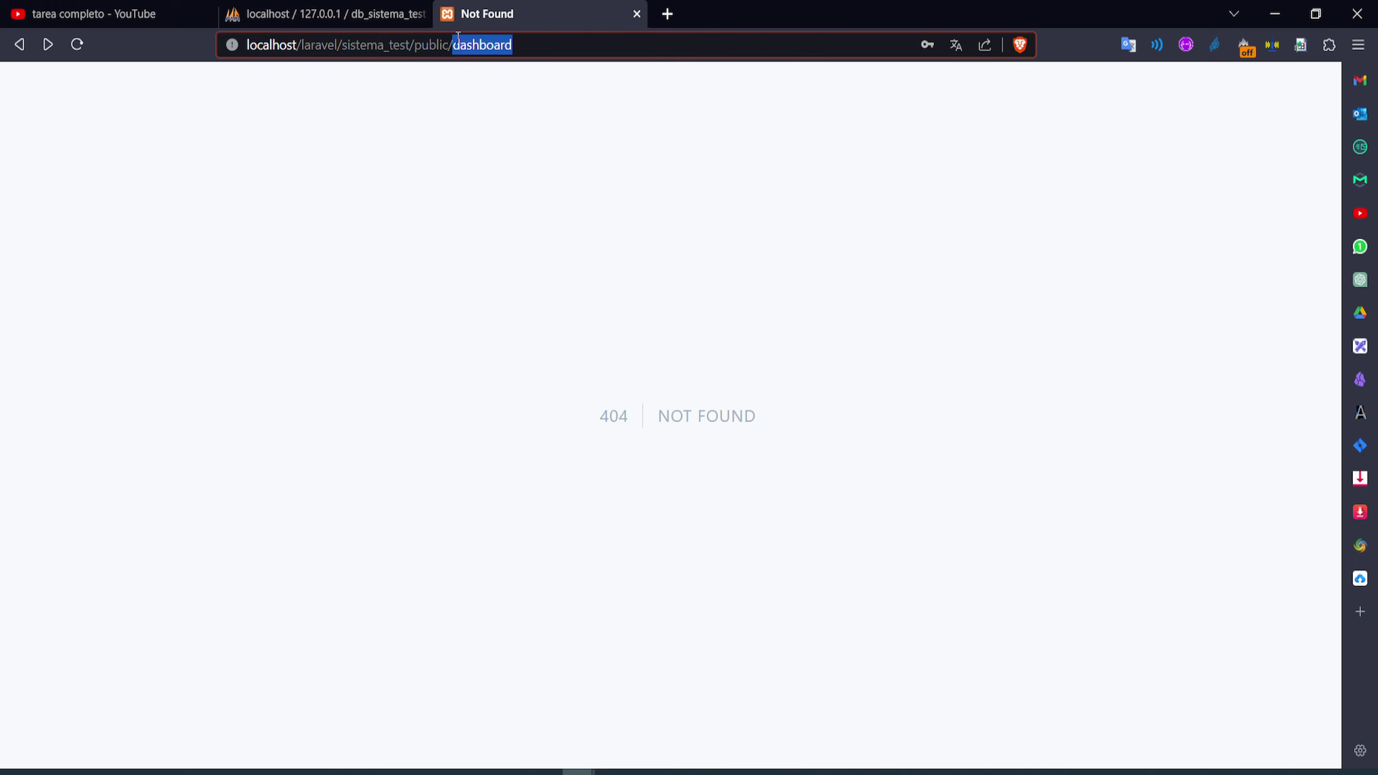
pyautogui.write('home')
pyautogui.press('Return')
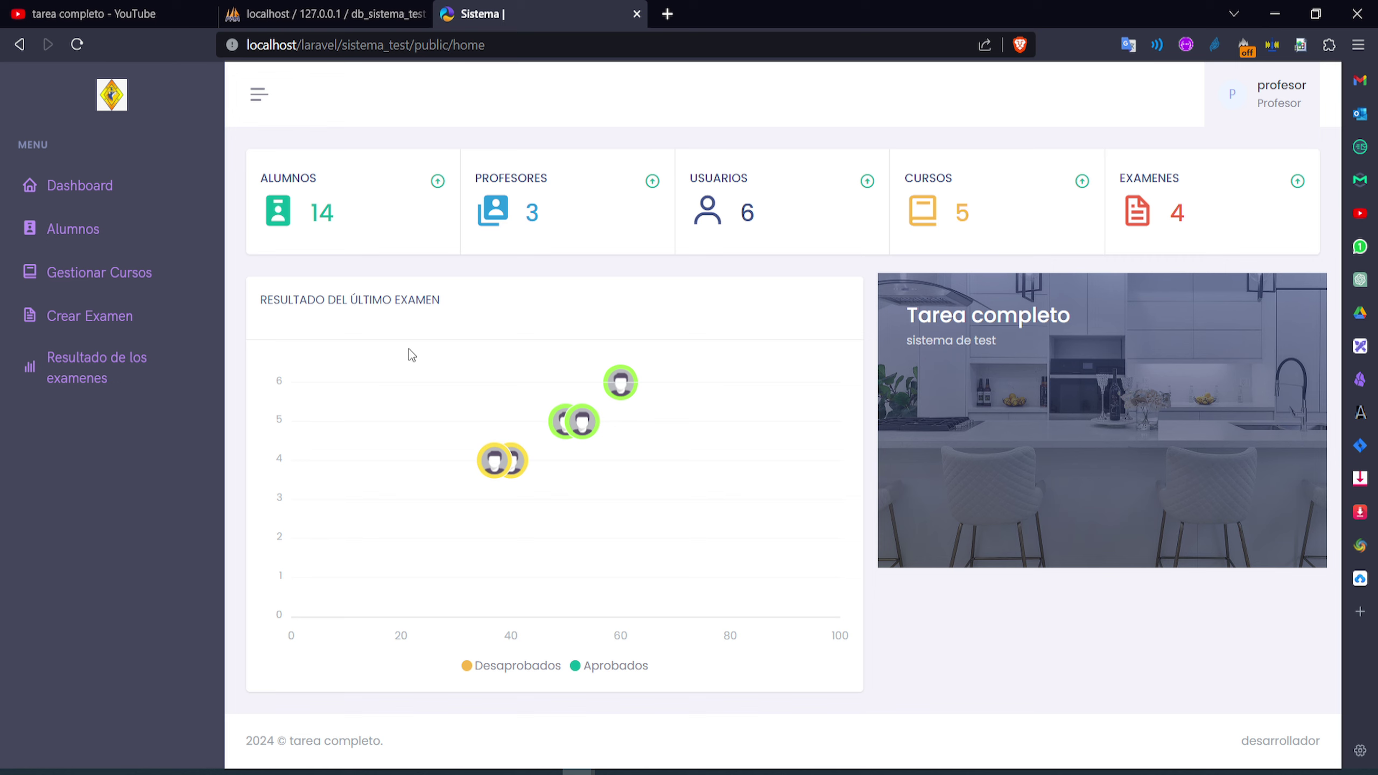
pyautogui.click(98, 203)
# Browse the Alumnos student table, then go to the Gestionar Cursos course list
pyautogui.click(91, 239)
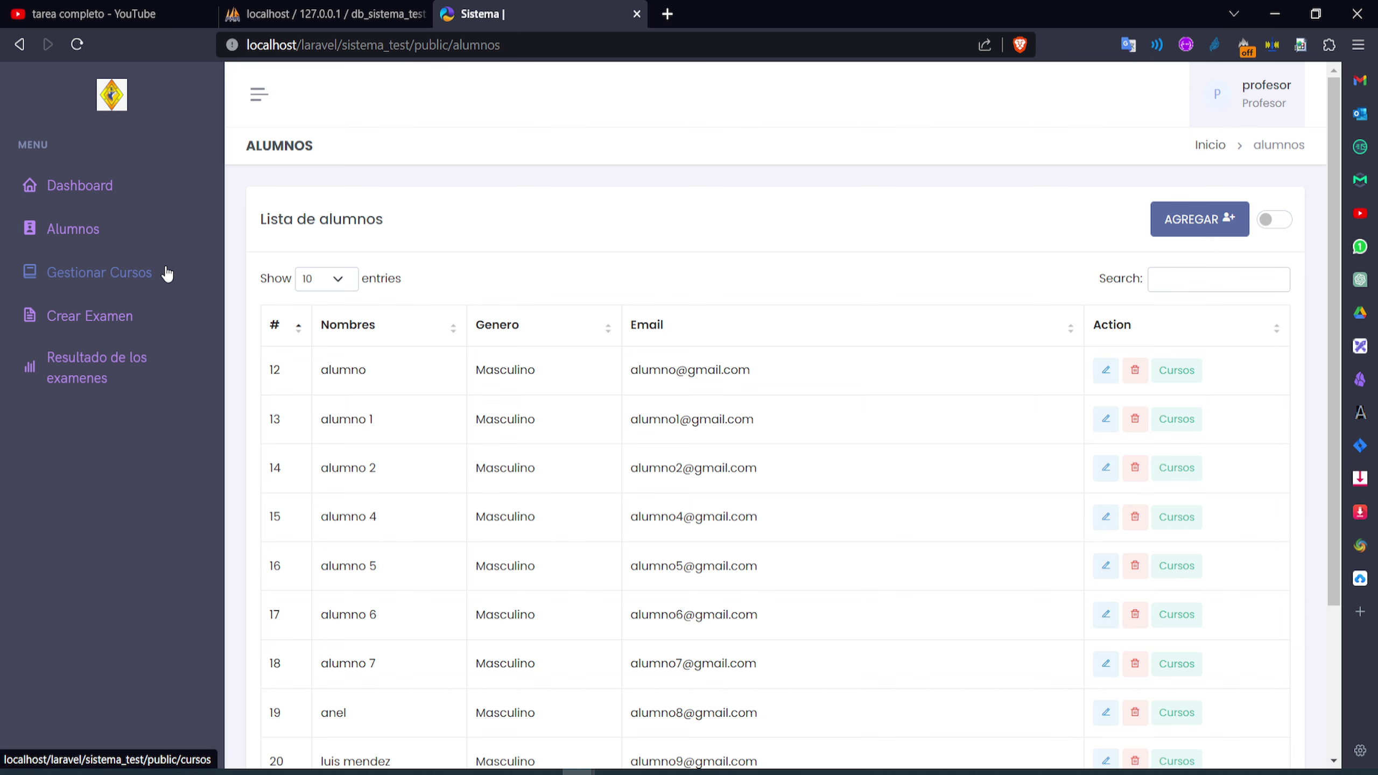
pyautogui.scroll(-4, 705, 358)
pyautogui.scroll(4, 686, 365)
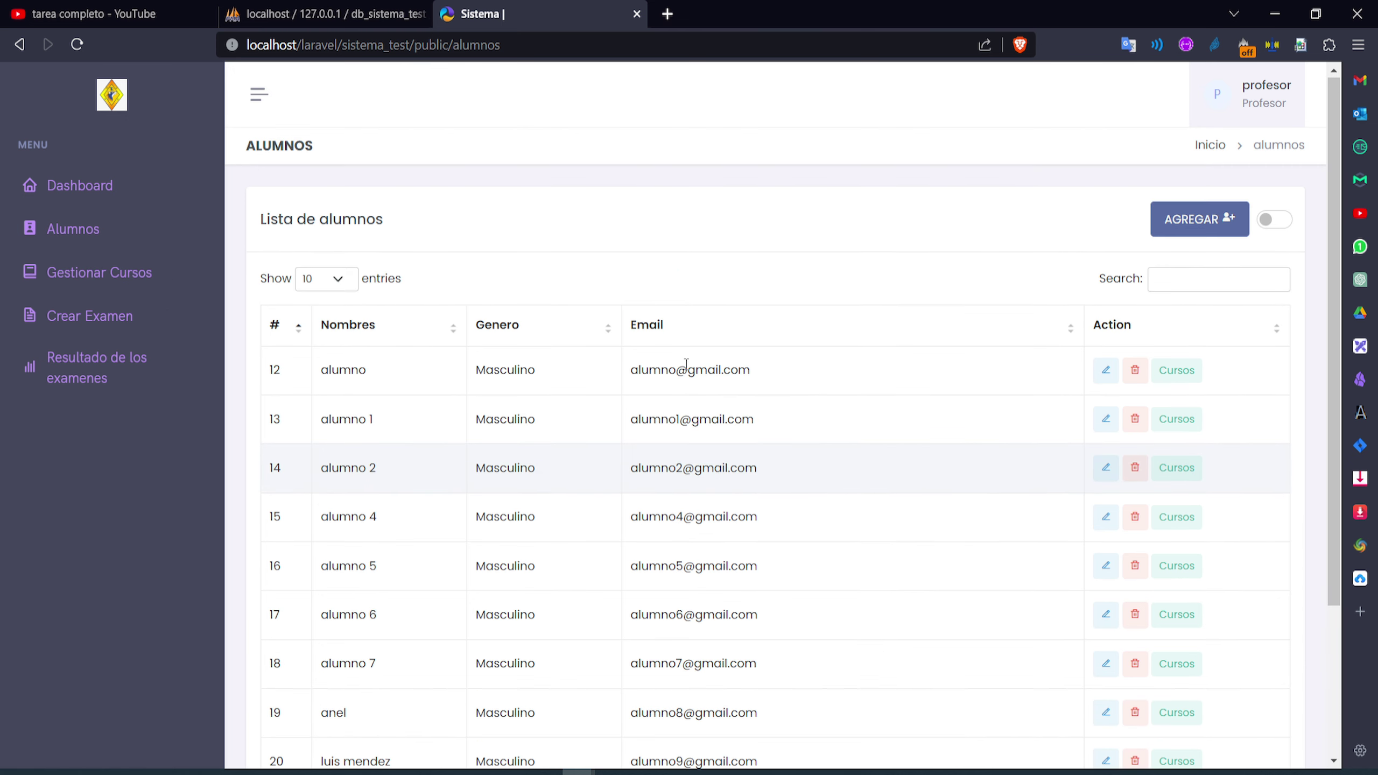
pyautogui.scroll(-4, 651, 375)
pyautogui.scroll(4, 629, 380)
pyautogui.scroll(-4, 625, 376)
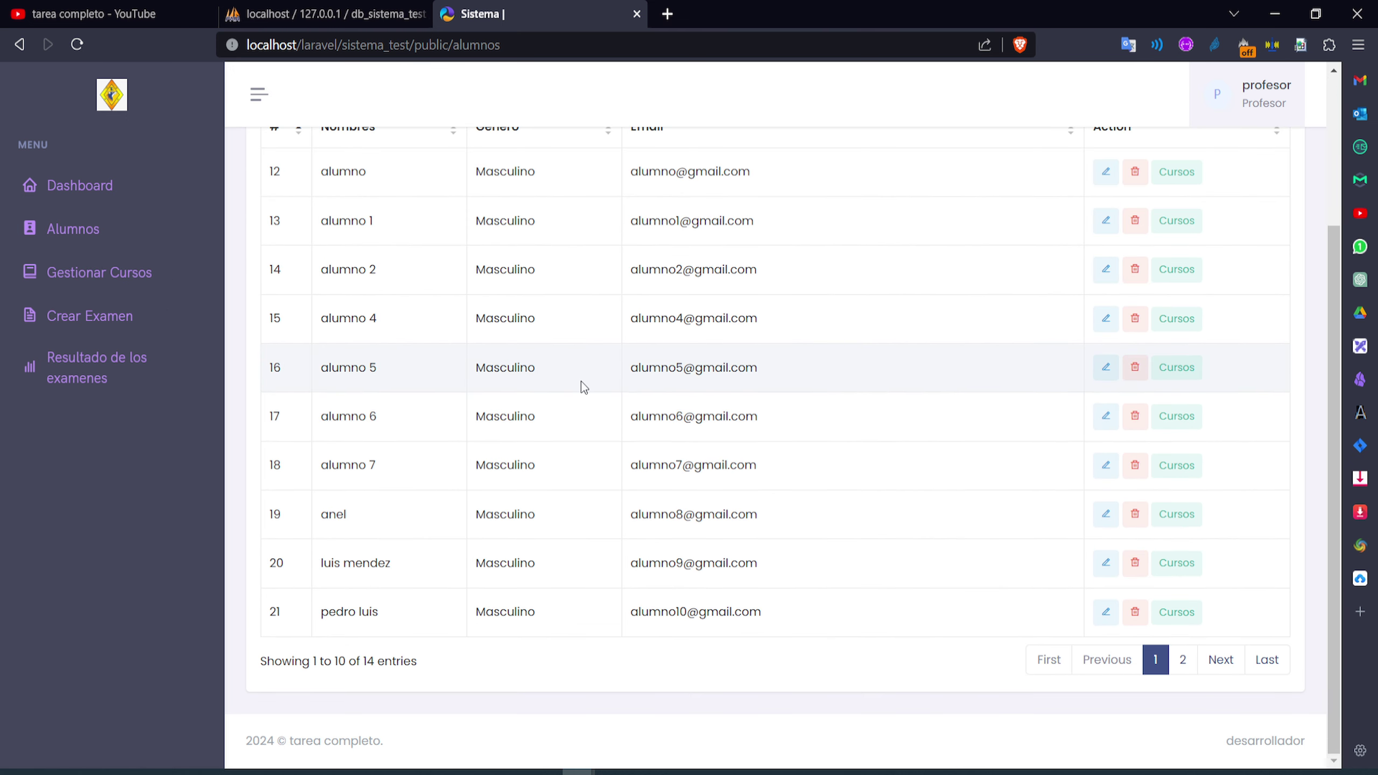
pyautogui.click(75, 294)
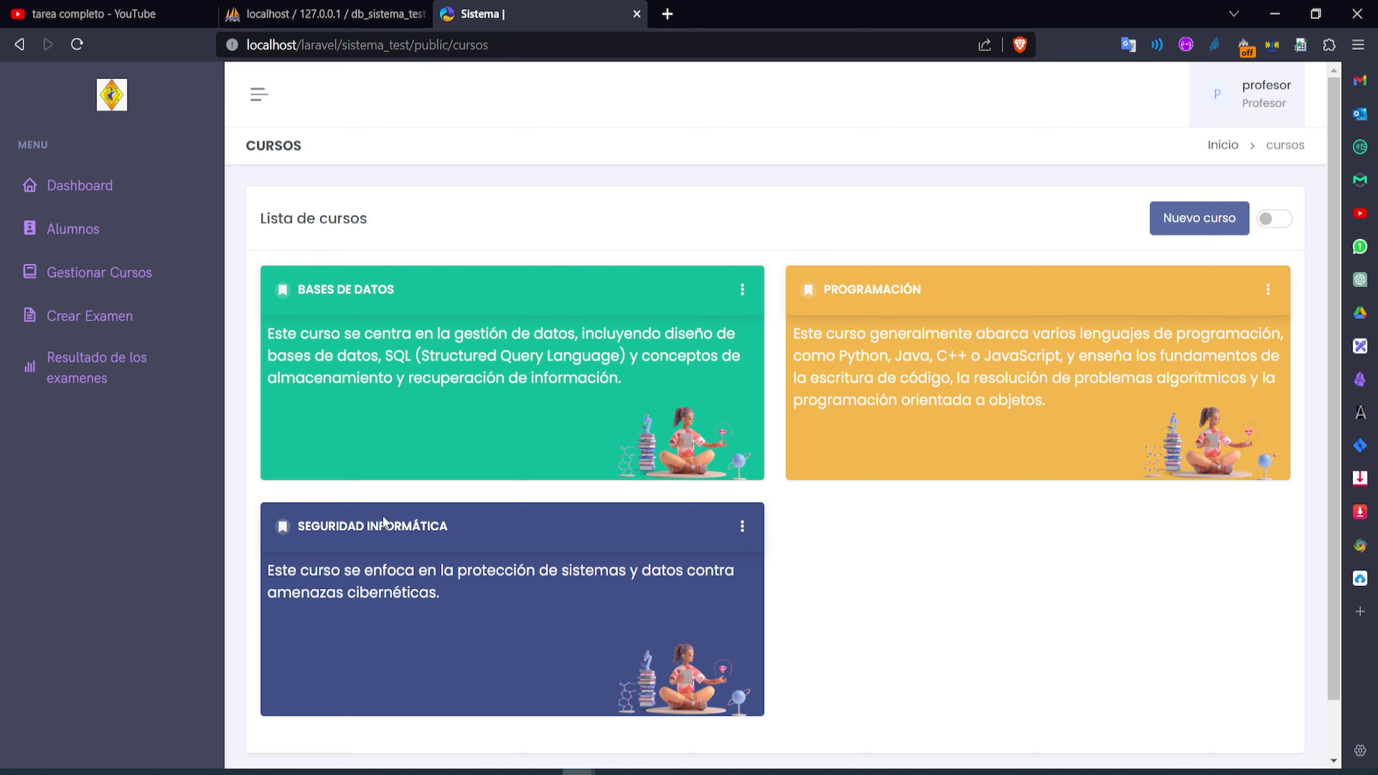
# Highlight the course titles and view the Bases de Datos topics before returning to the courses
pyautogui.moveTo(463, 529); pyautogui.dragTo(300, 524)
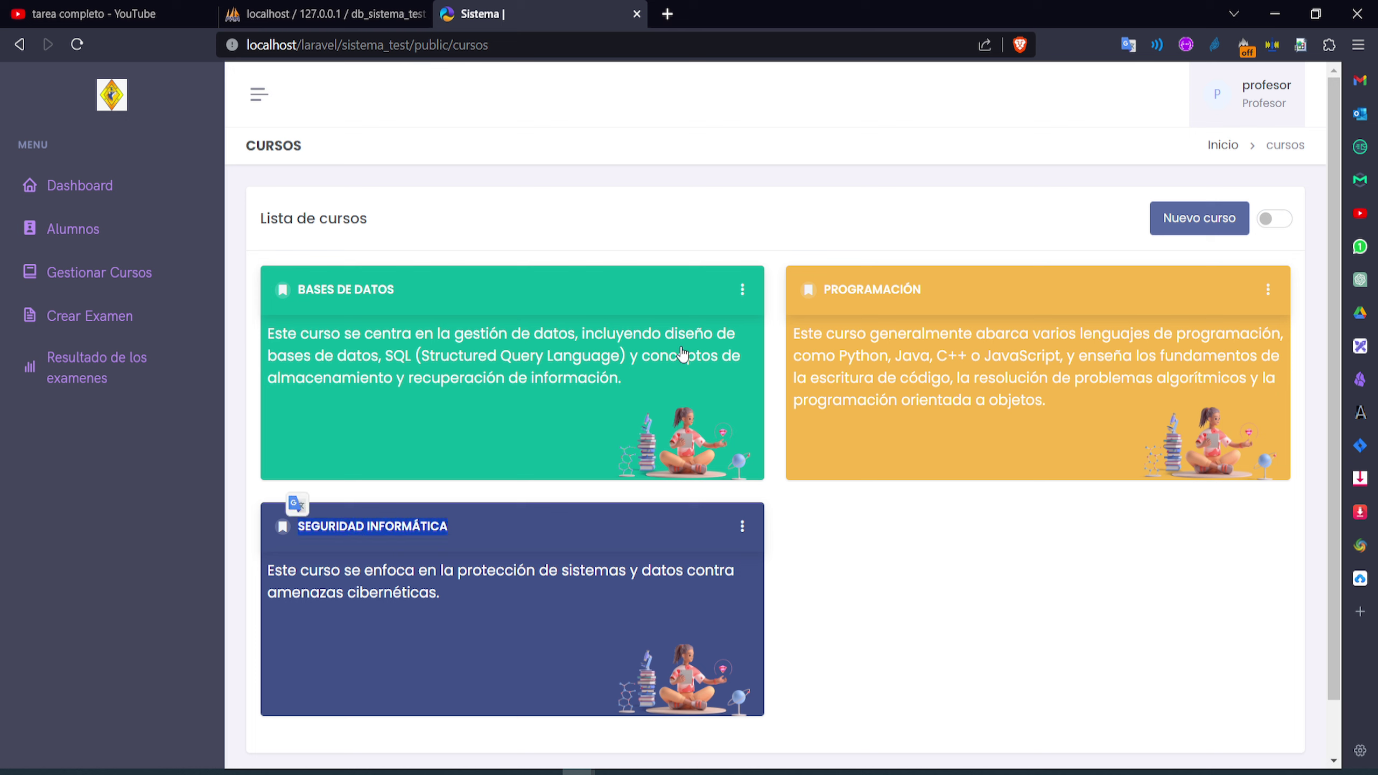
pyautogui.click(434, 635)
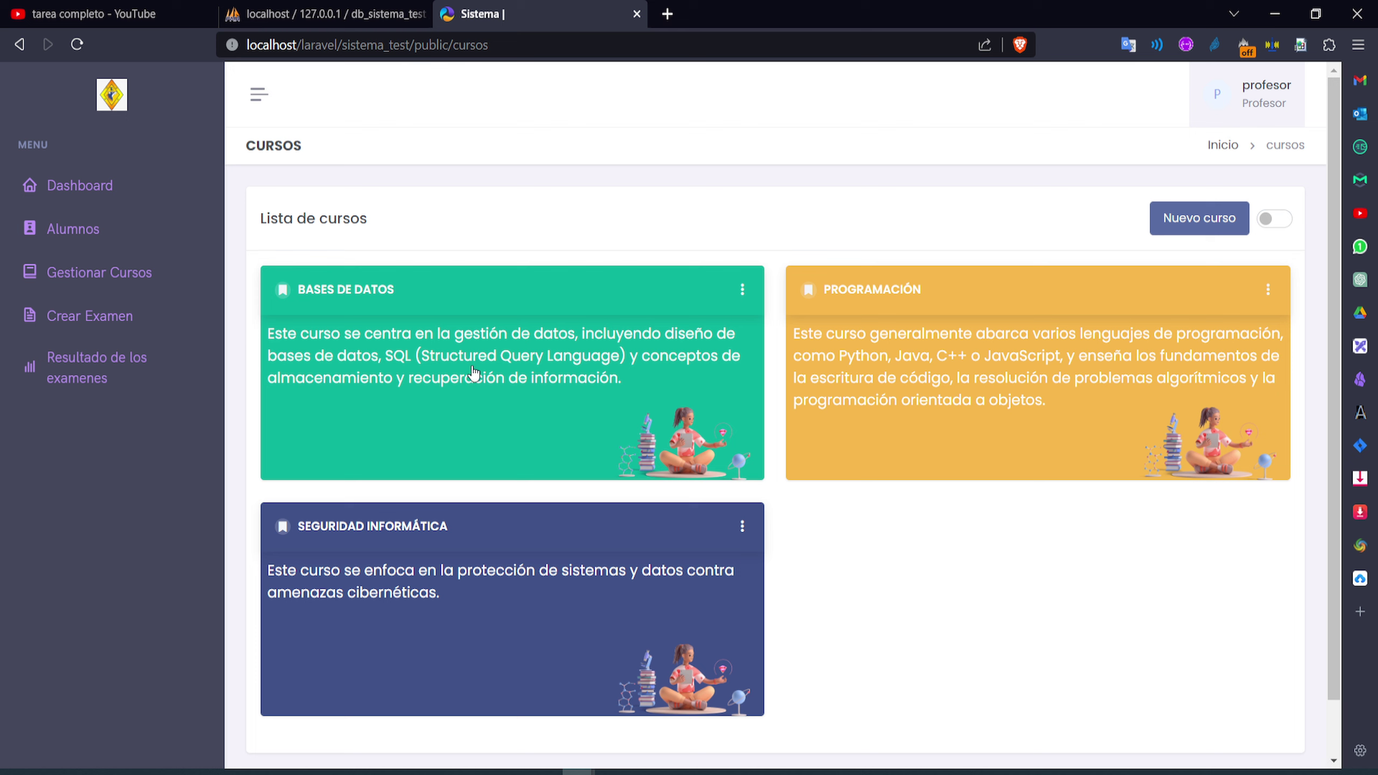
pyautogui.moveTo(408, 293); pyautogui.dragTo(305, 290)
pyautogui.moveTo(933, 288); pyautogui.dragTo(819, 291)
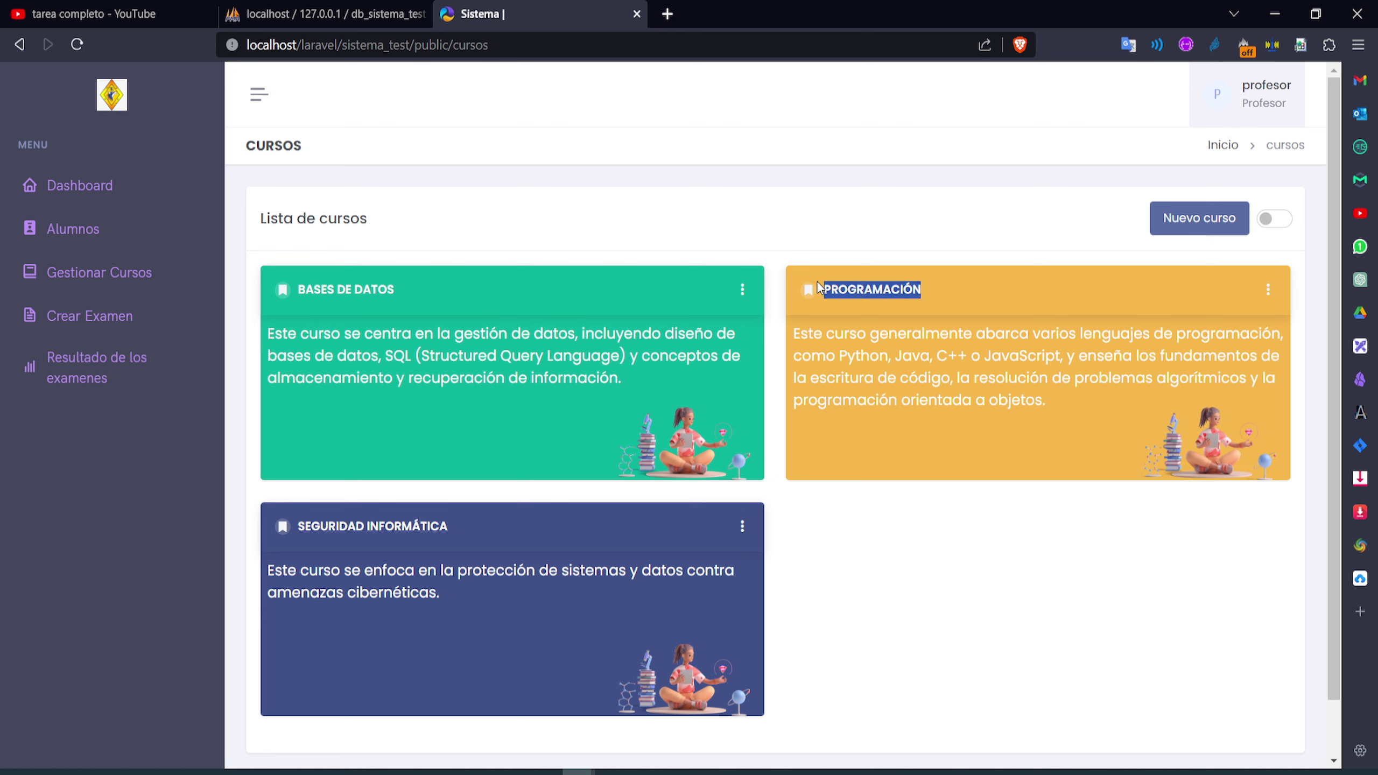
pyautogui.click(489, 329)
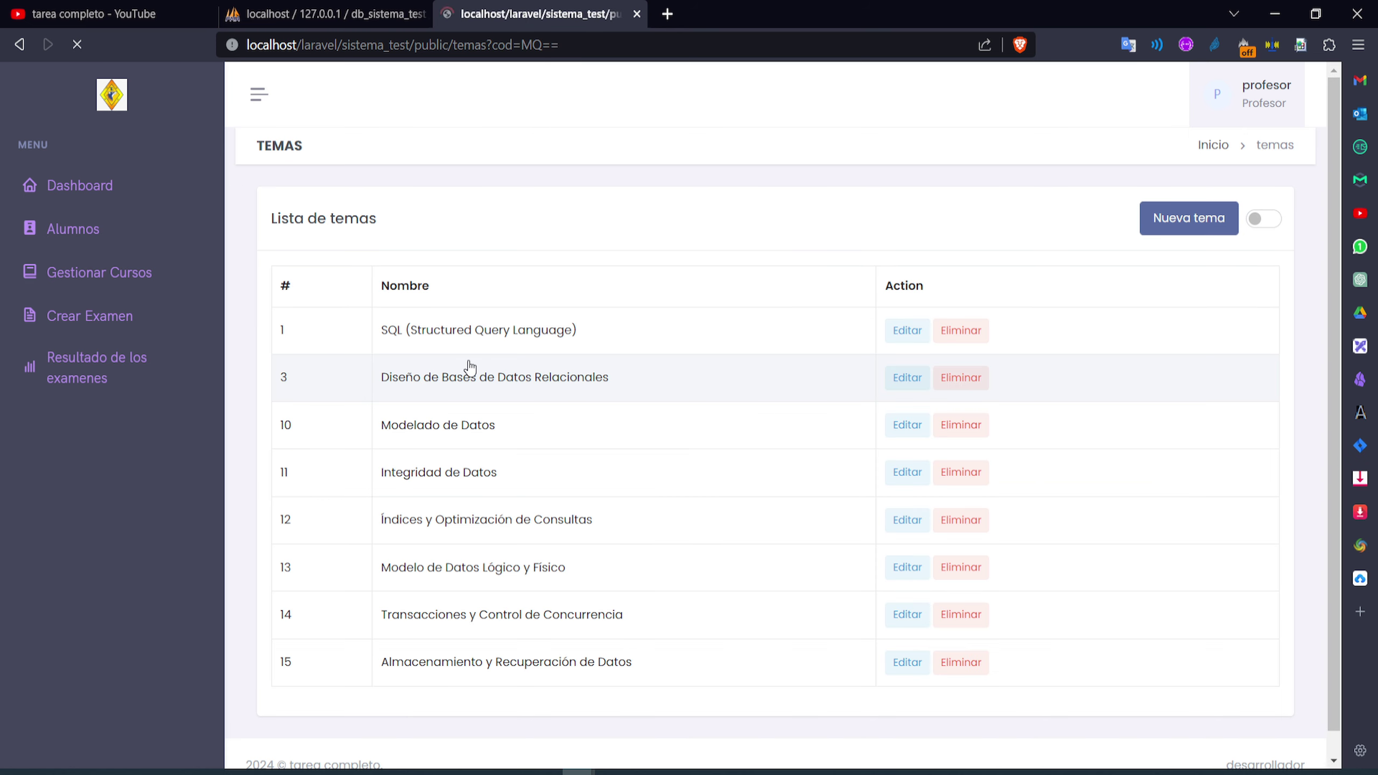
pyautogui.scroll(-2, 451, 459)
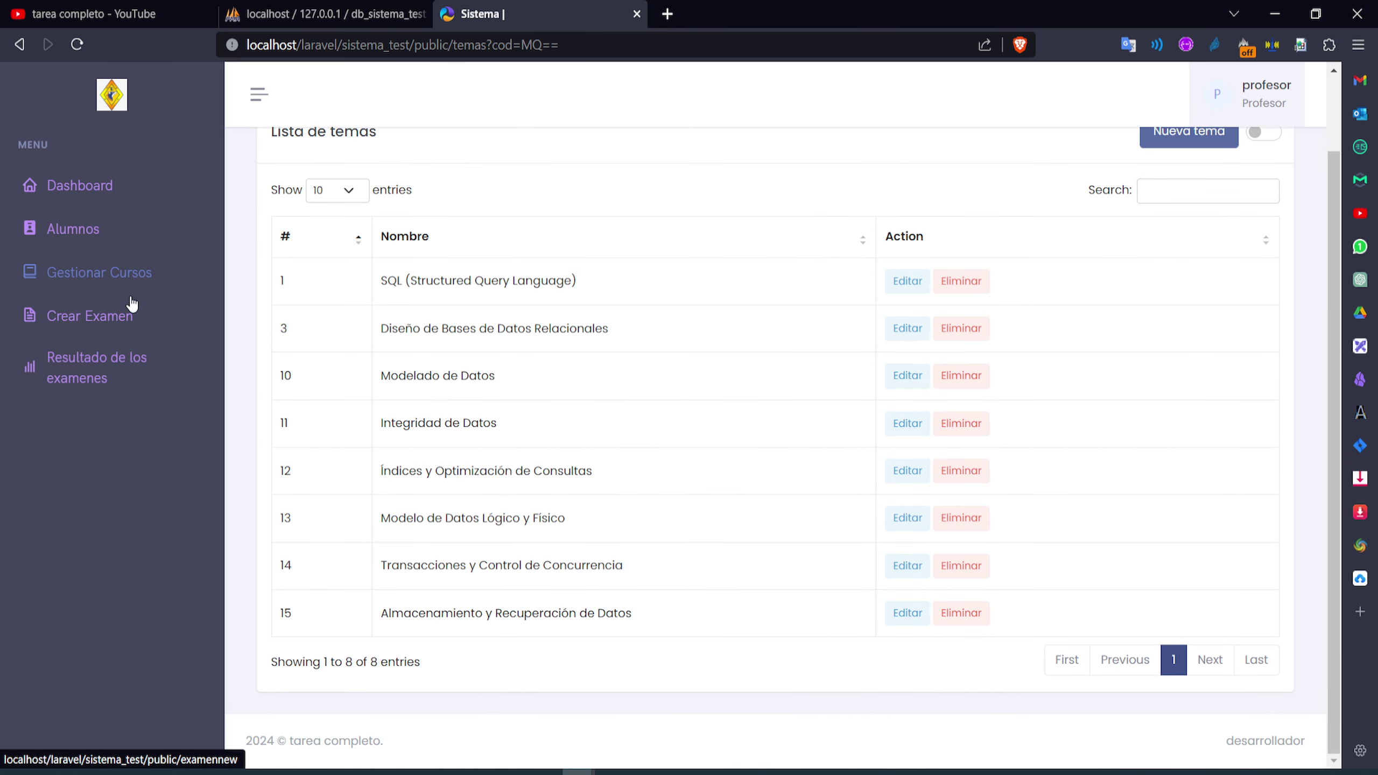
pyautogui.click(116, 278)
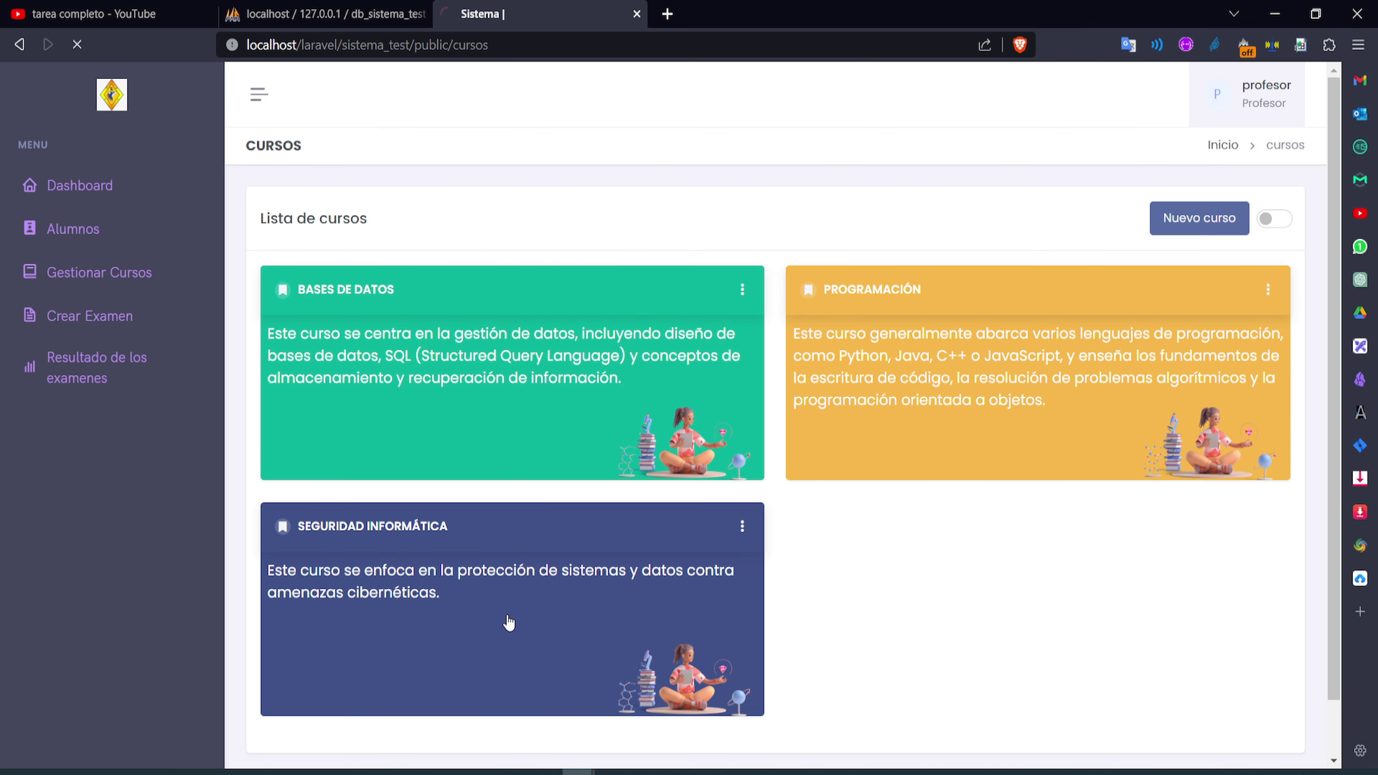
# Open the Seguridad Informática topics and highlight the Informática general topic name
pyautogui.click(508, 622)
pyautogui.moveTo(522, 374); pyautogui.dragTo(366, 369)
pyautogui.click(789, 379)
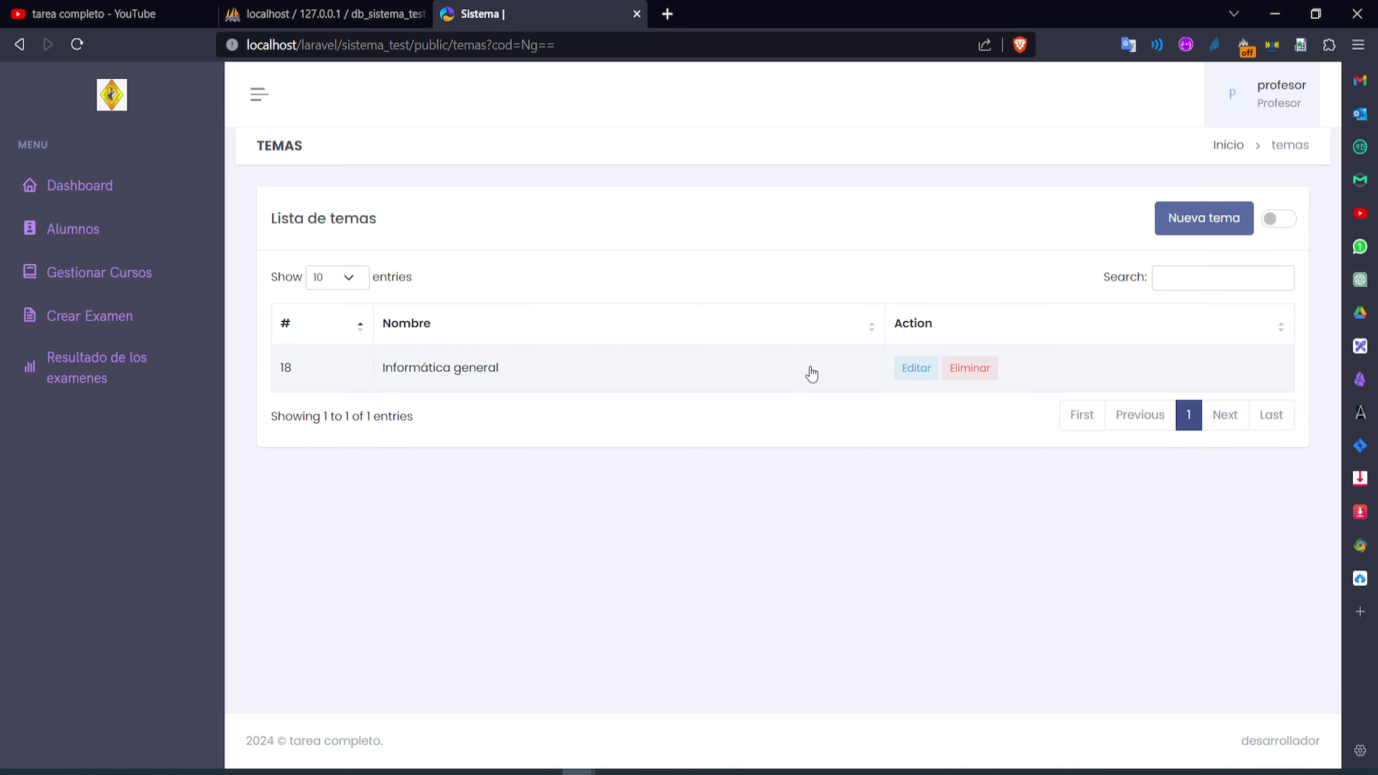
# Open Informática general's questions, then open and close the Editar and Nueva Pregunta forms unchanged
pyautogui.click(563, 372)
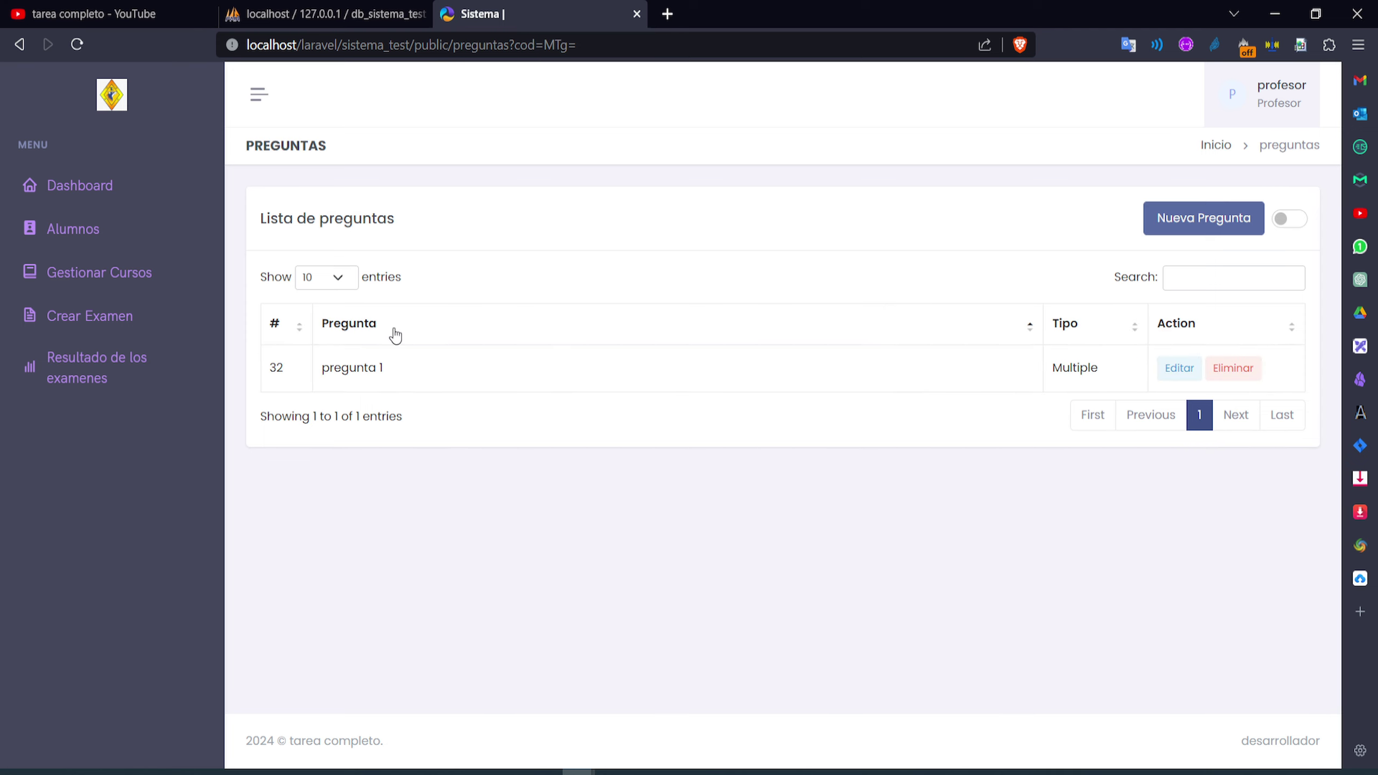
pyautogui.click(1176, 376)
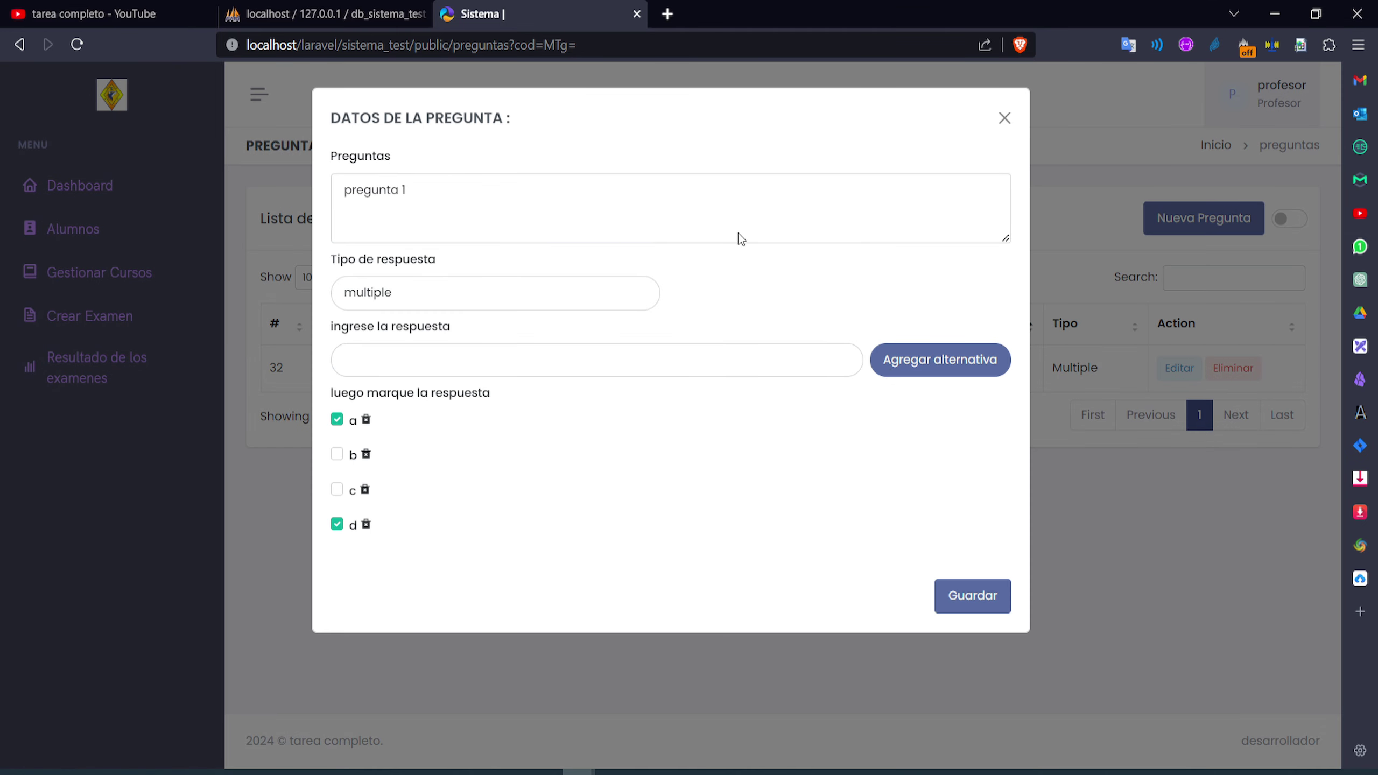
pyautogui.click(1006, 121)
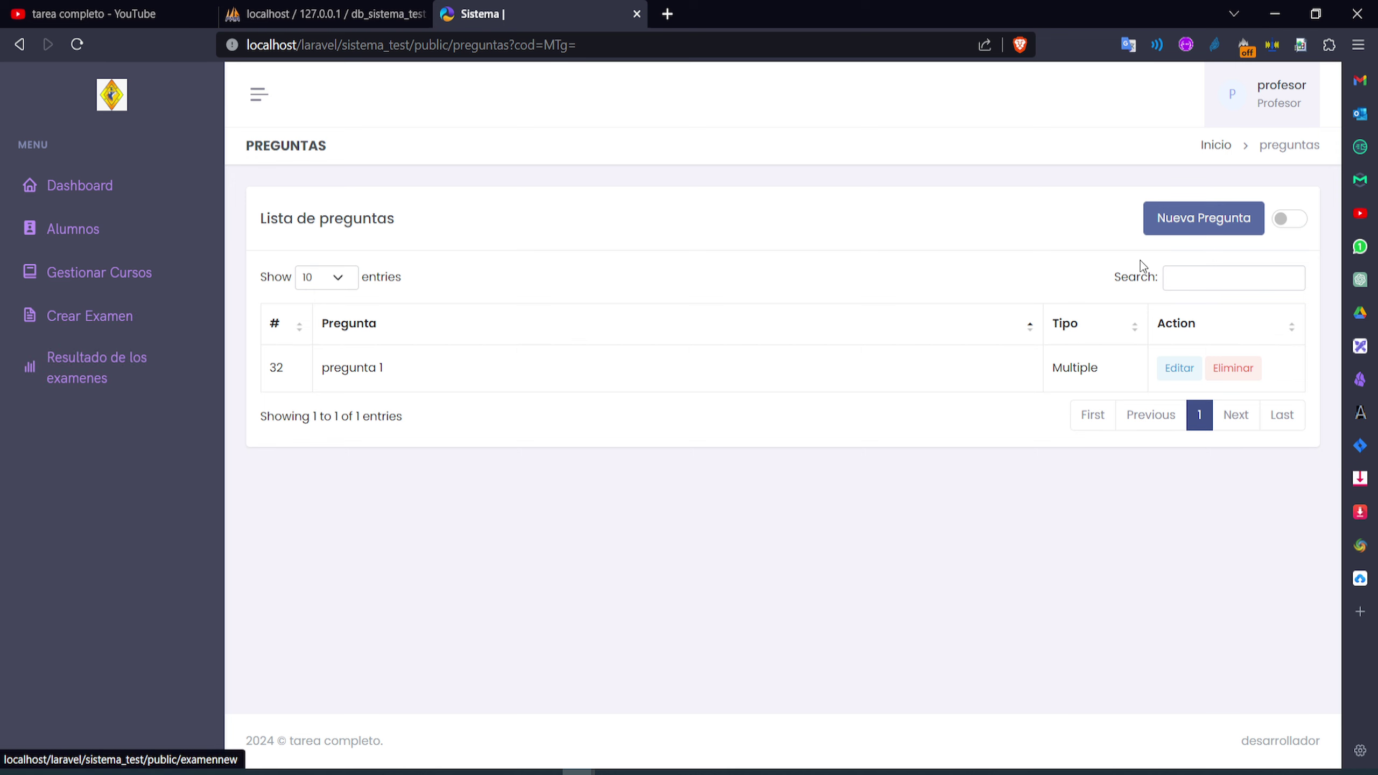
pyautogui.click(1197, 220)
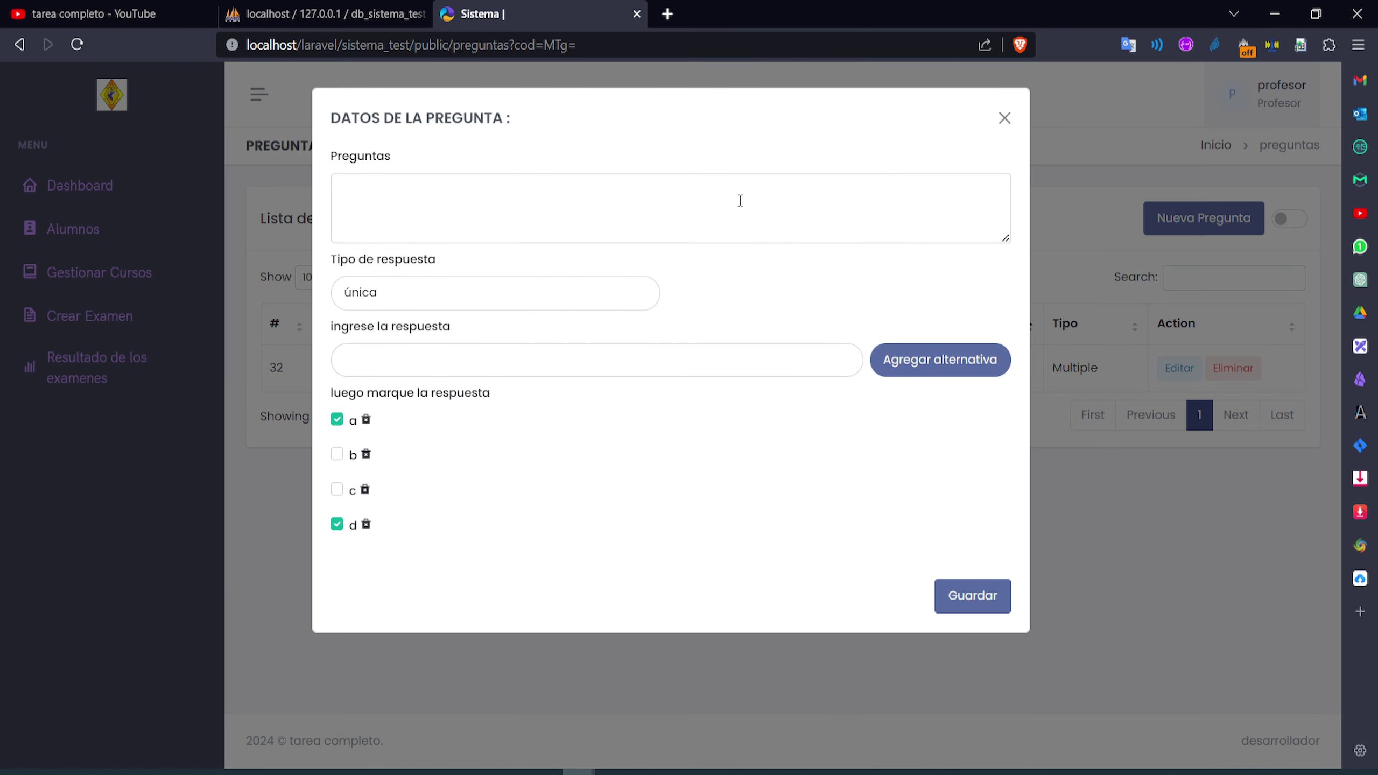
pyautogui.click(1005, 121)
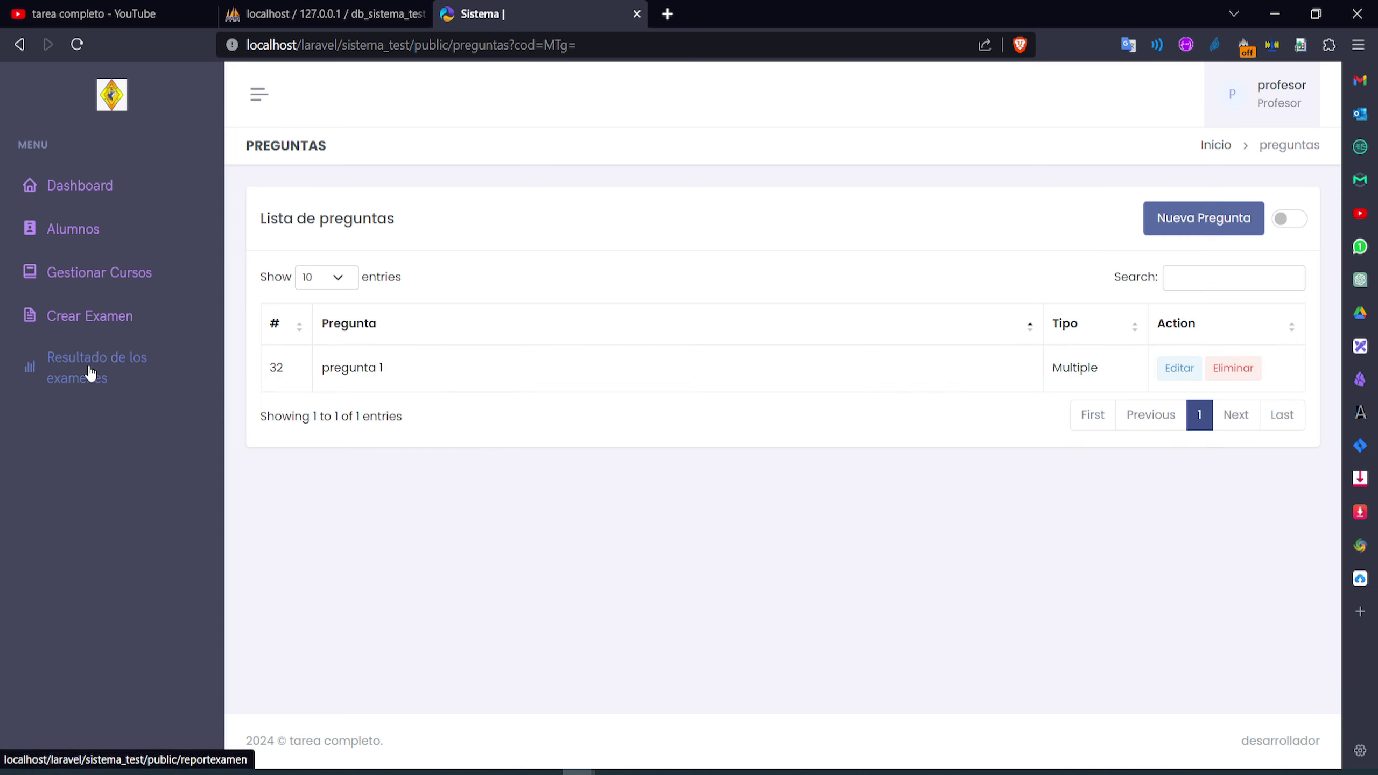
# View the active exams in Crear Examen, dismiss the Nuevo Examen form, and return to Gestionar Cursos
pyautogui.click(81, 326)
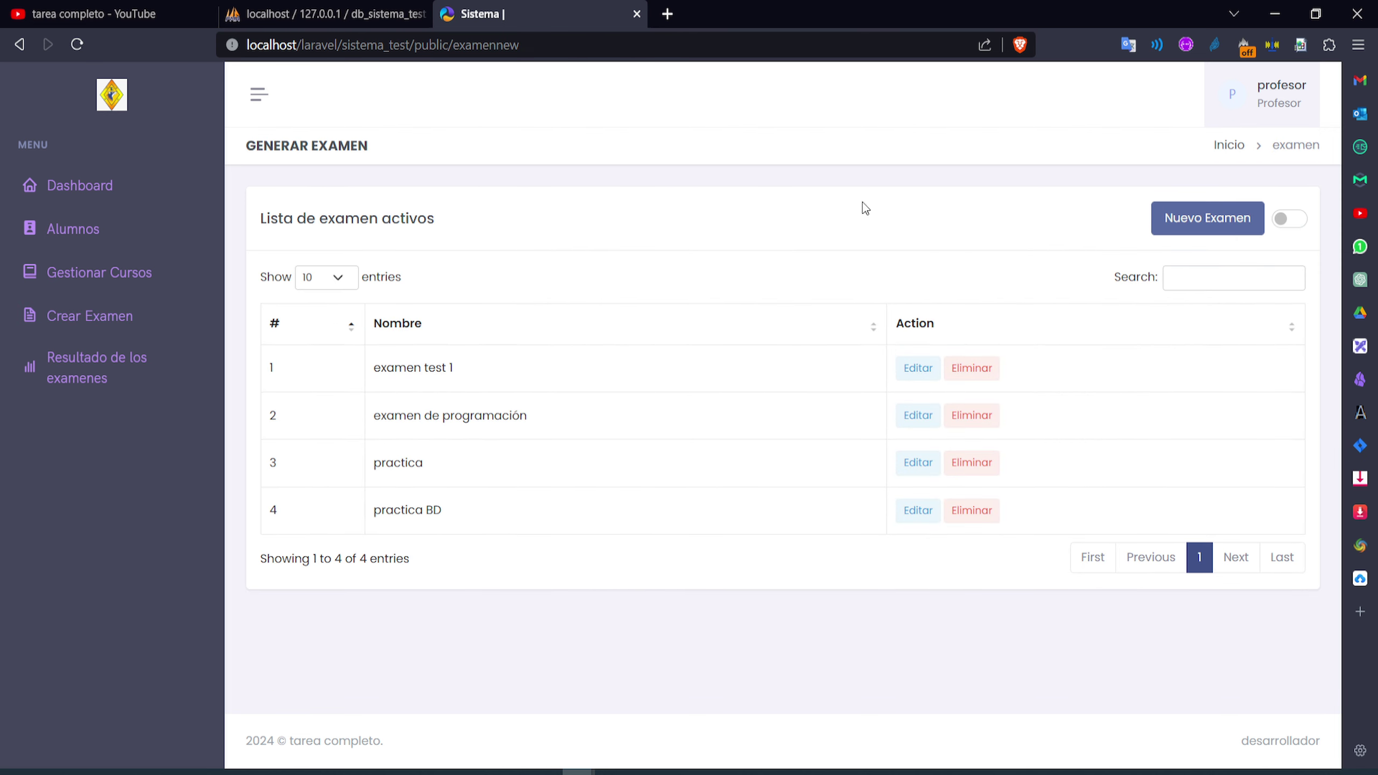
pyautogui.click(1202, 209)
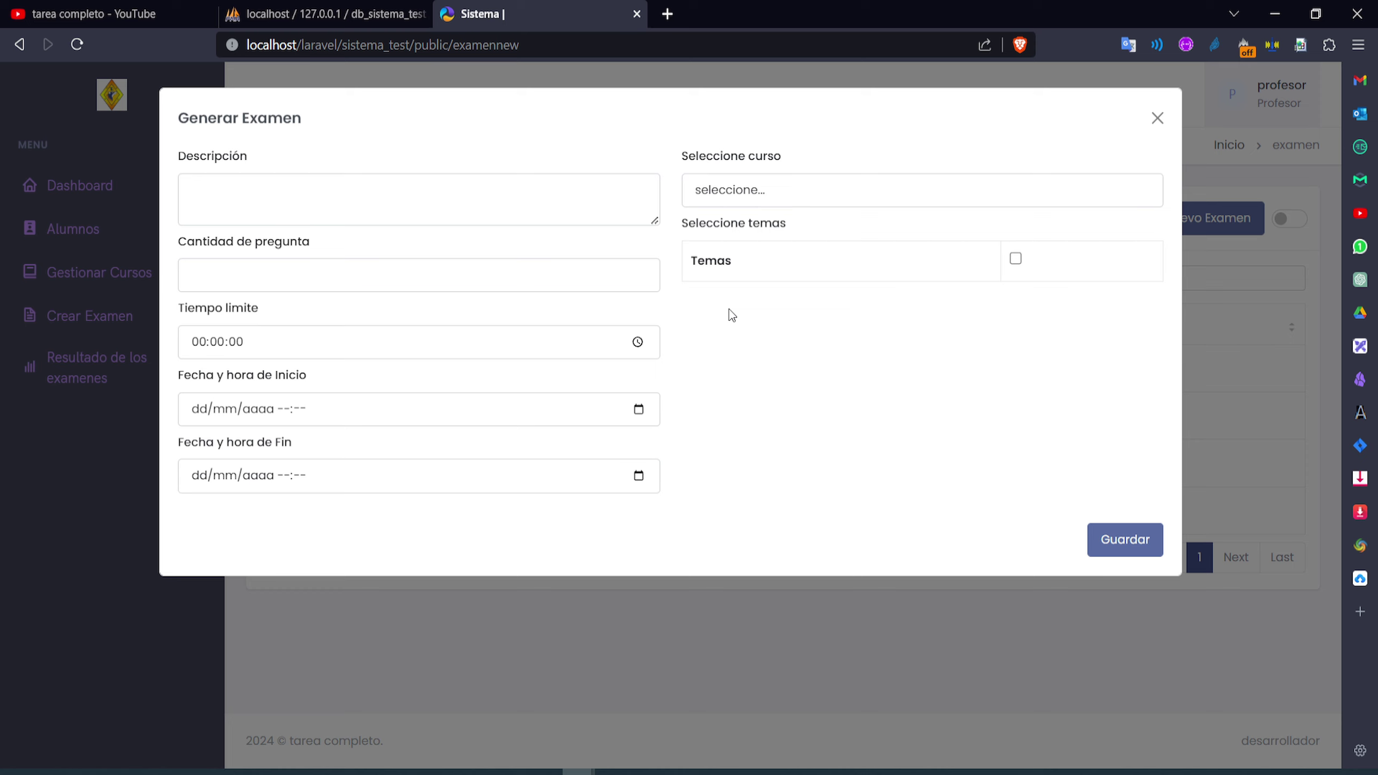
pyautogui.click(521, 204)
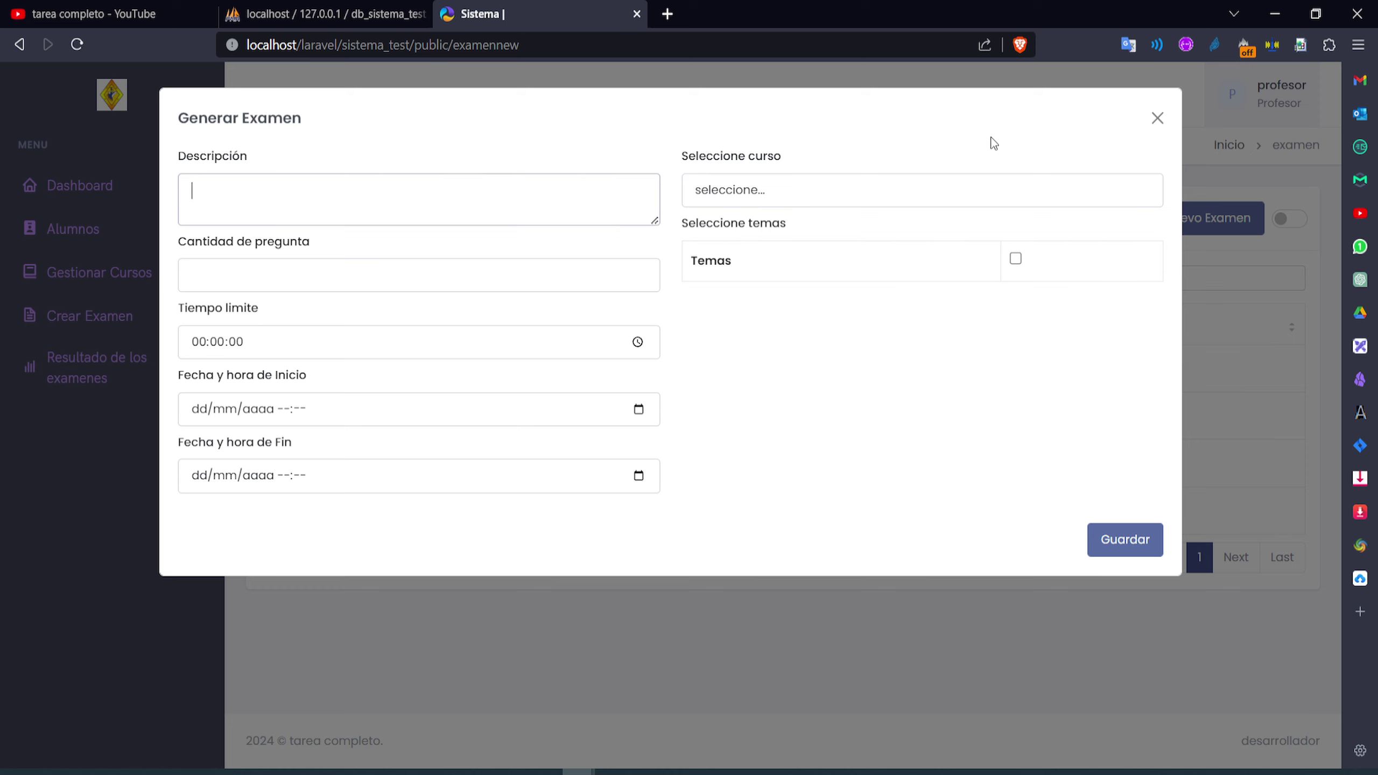
pyautogui.click(1160, 122)
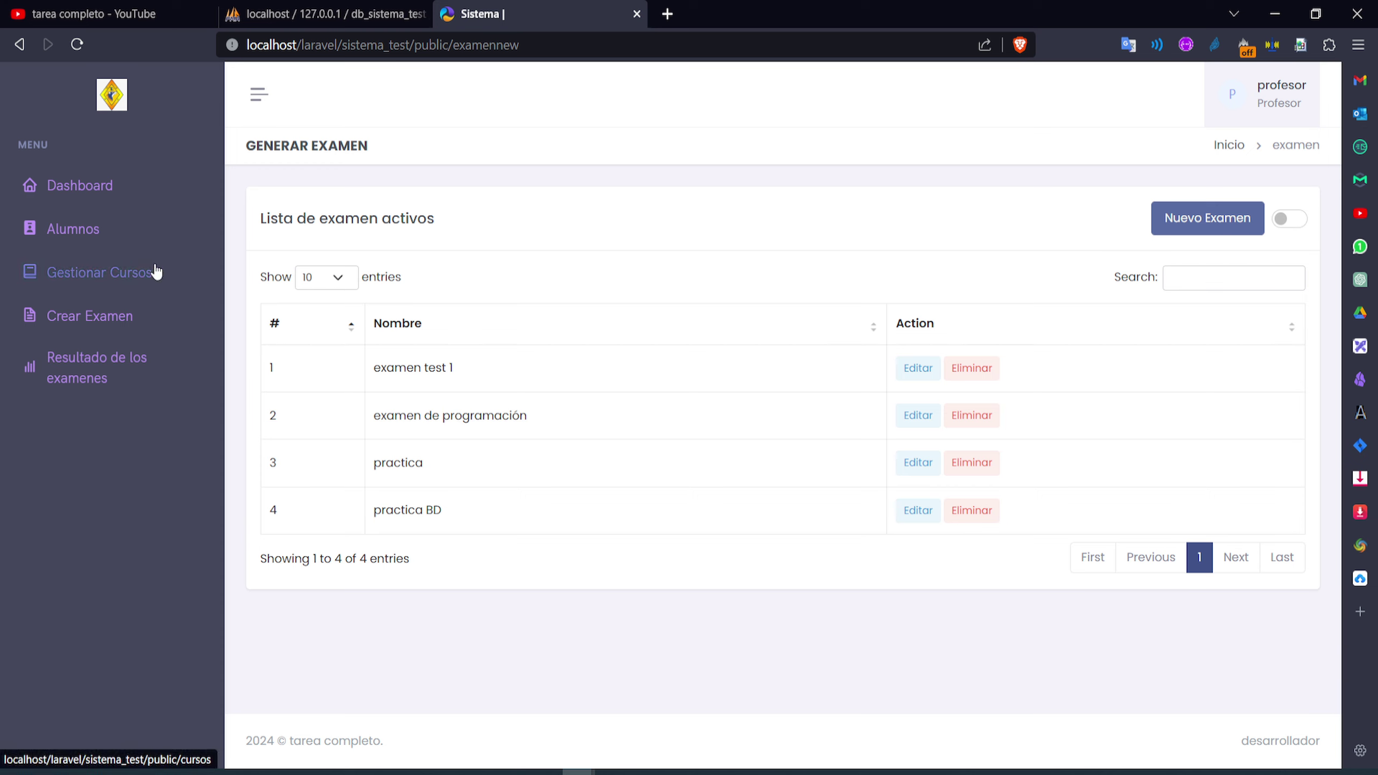
pyautogui.click(215, 279)
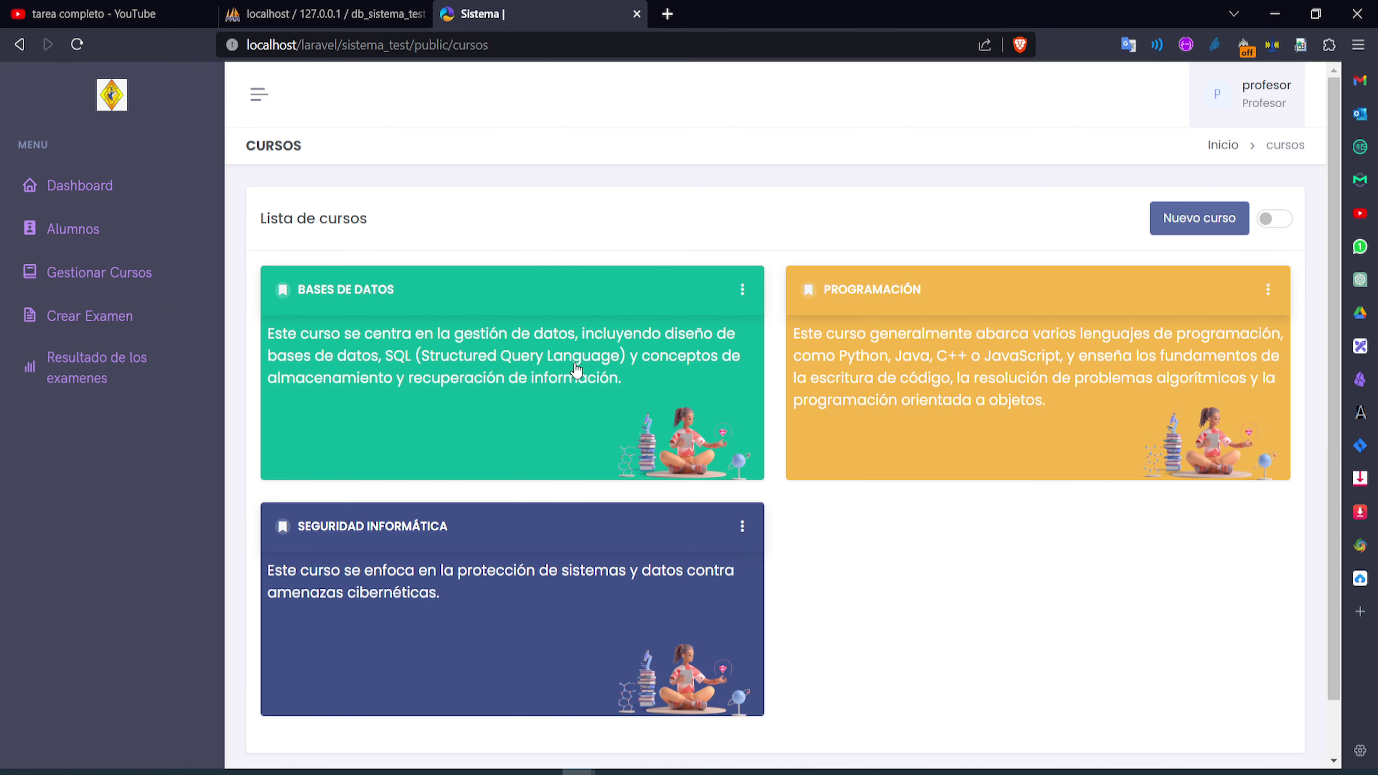
# Dismiss the Nuevo curso form, glance at exam results, then start a new exam in Crear Examen
pyautogui.click(1183, 222)
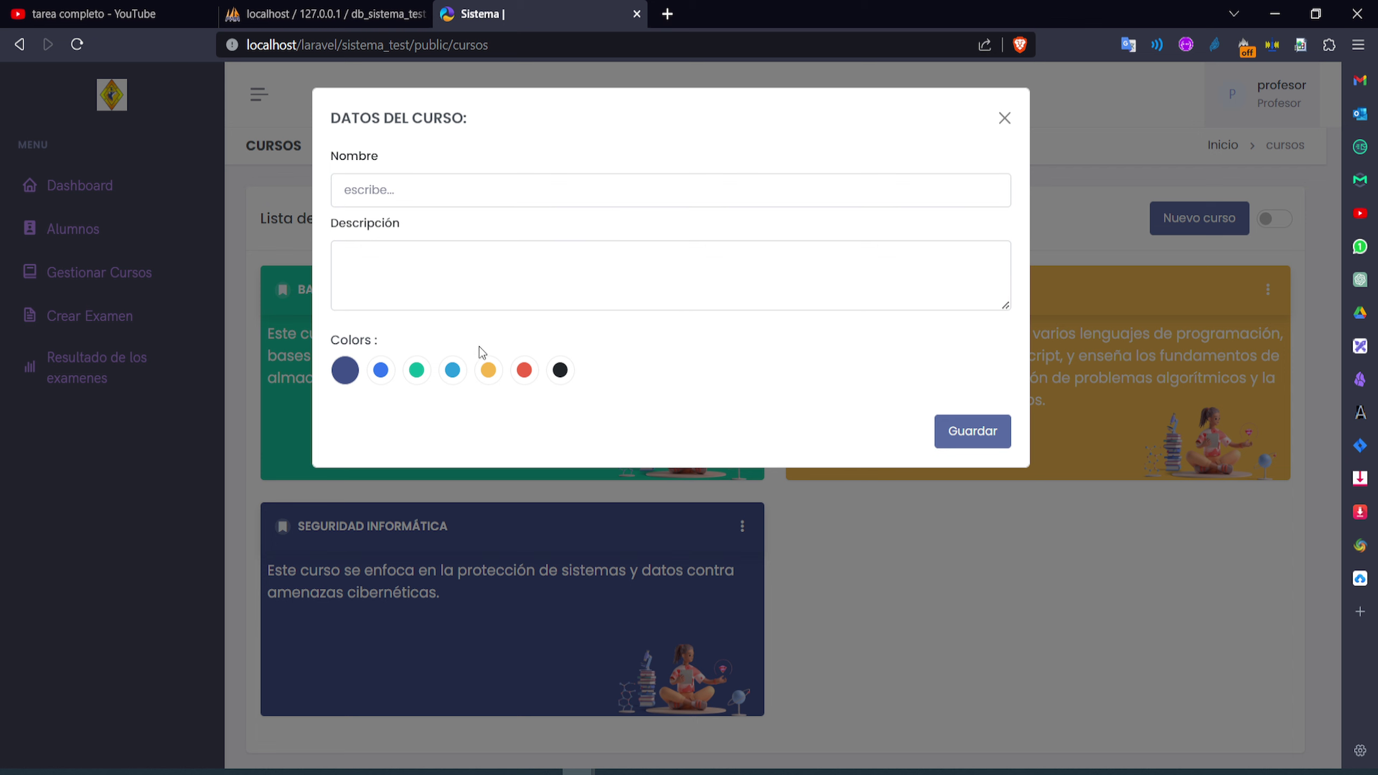
pyautogui.click(1005, 120)
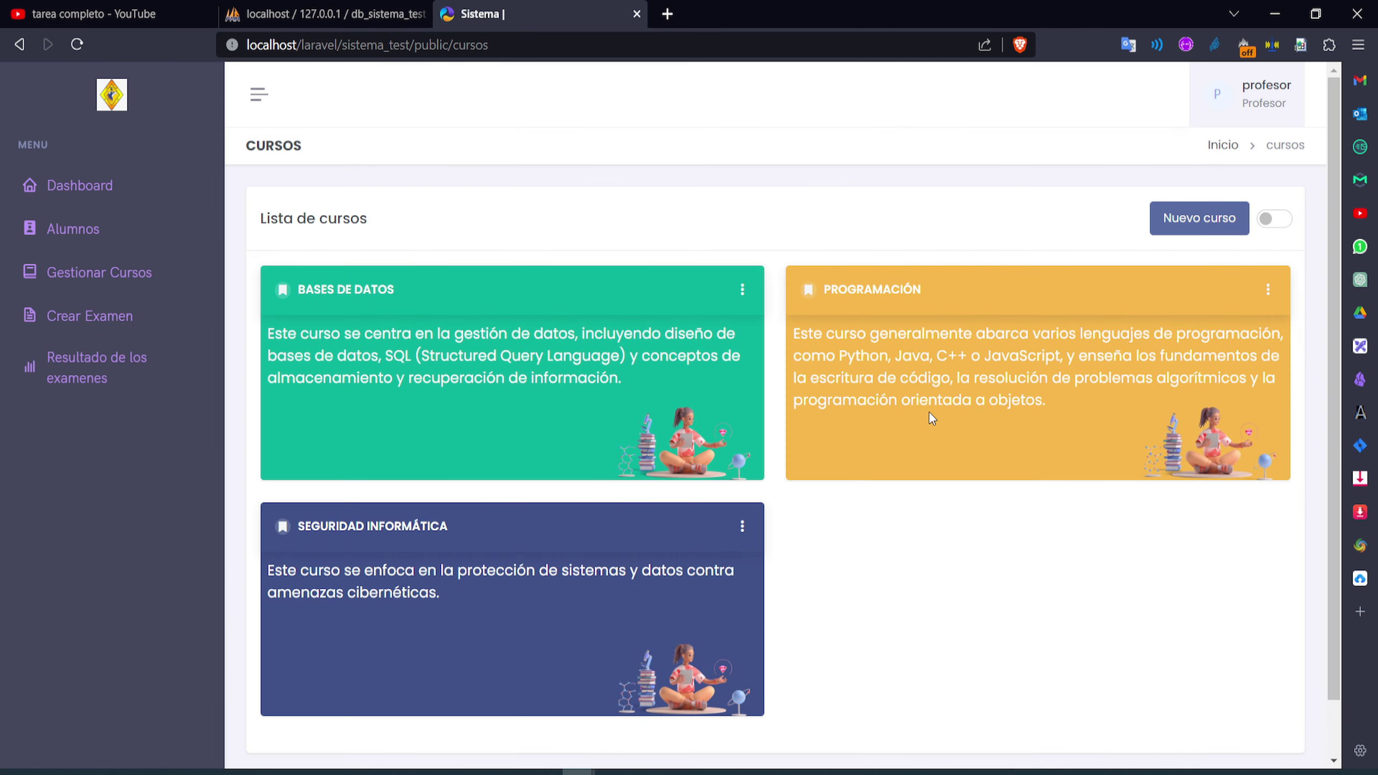
pyautogui.click(96, 358)
pyautogui.click(95, 326)
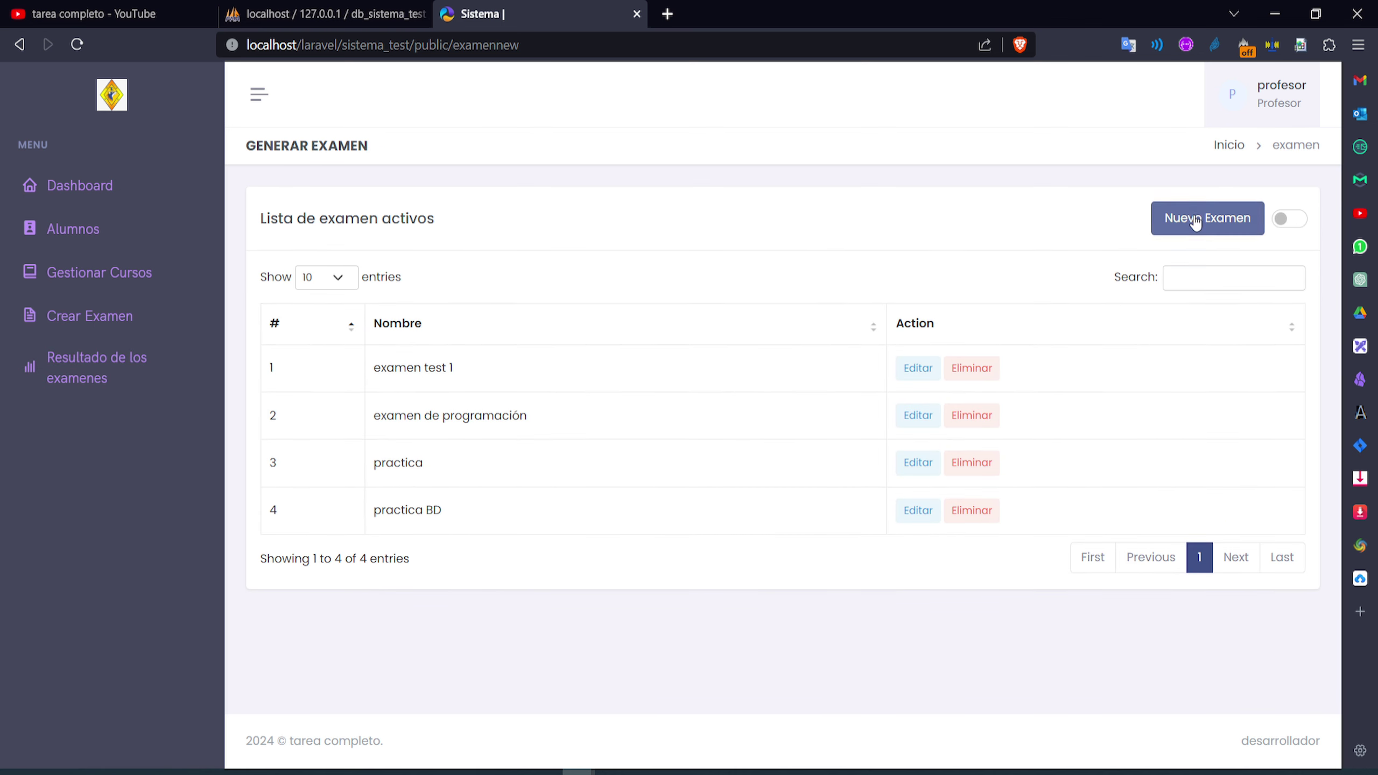
pyautogui.click(1156, 221)
# Enter the description 'examen final de programación' and 10 questions
pyautogui.click(418, 190)
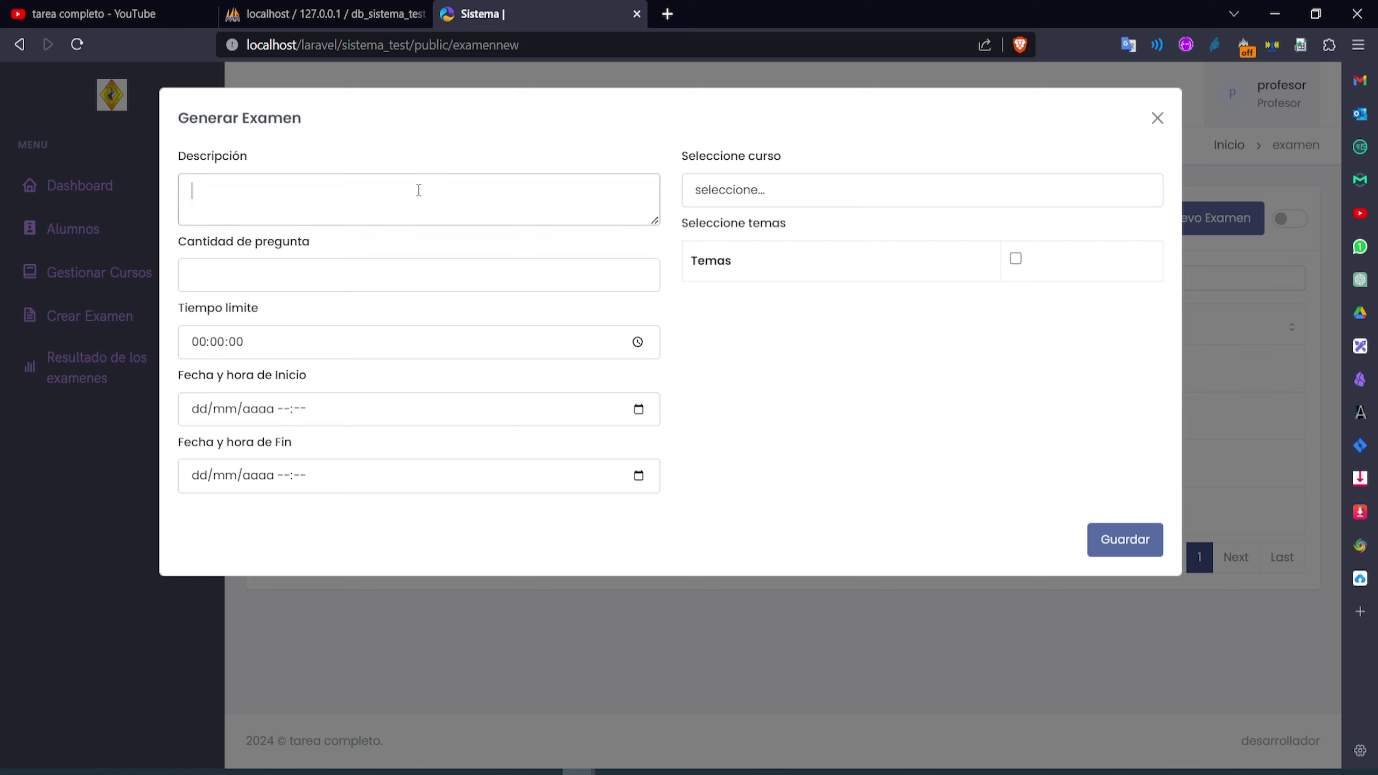
pyautogui.write('examen final de programac')
pyautogui.write('ion')
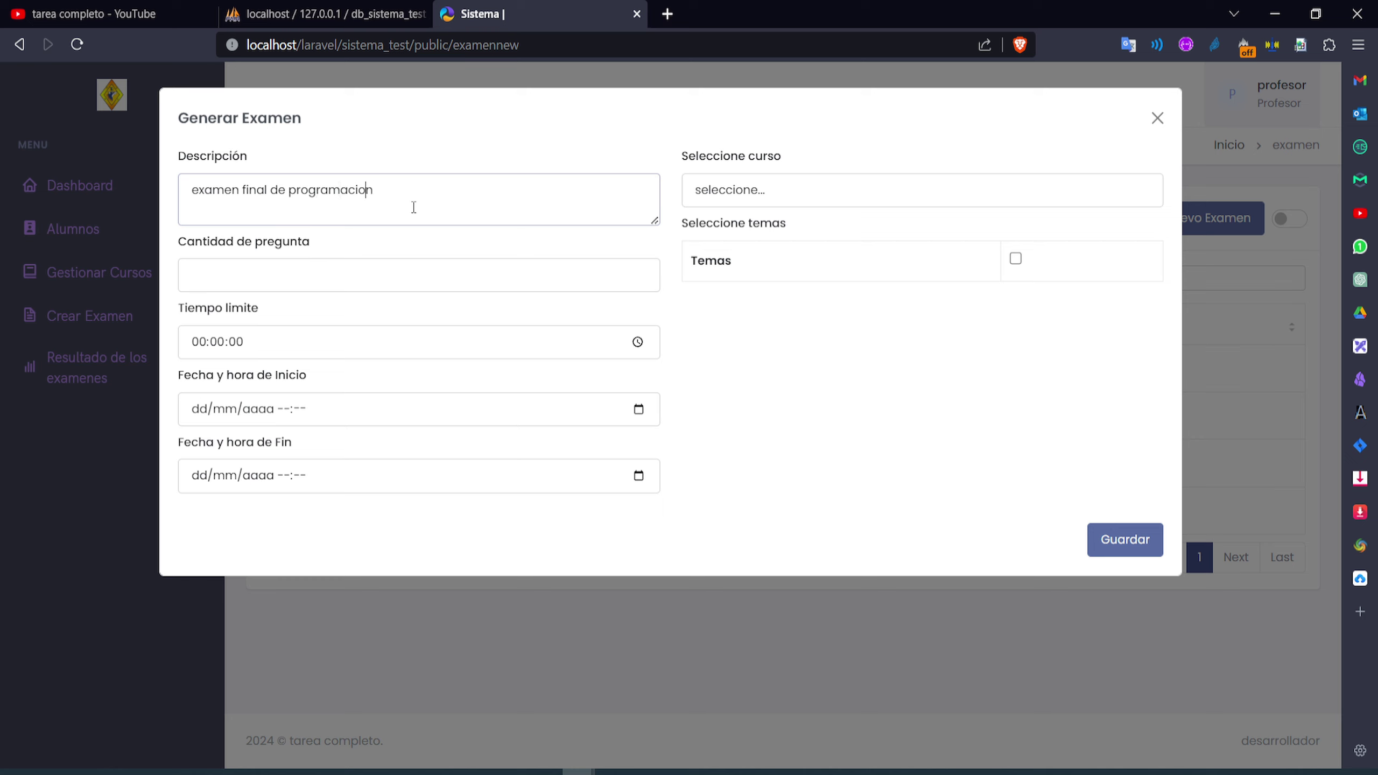
pyautogui.write('ó')
pyautogui.click(375, 271)
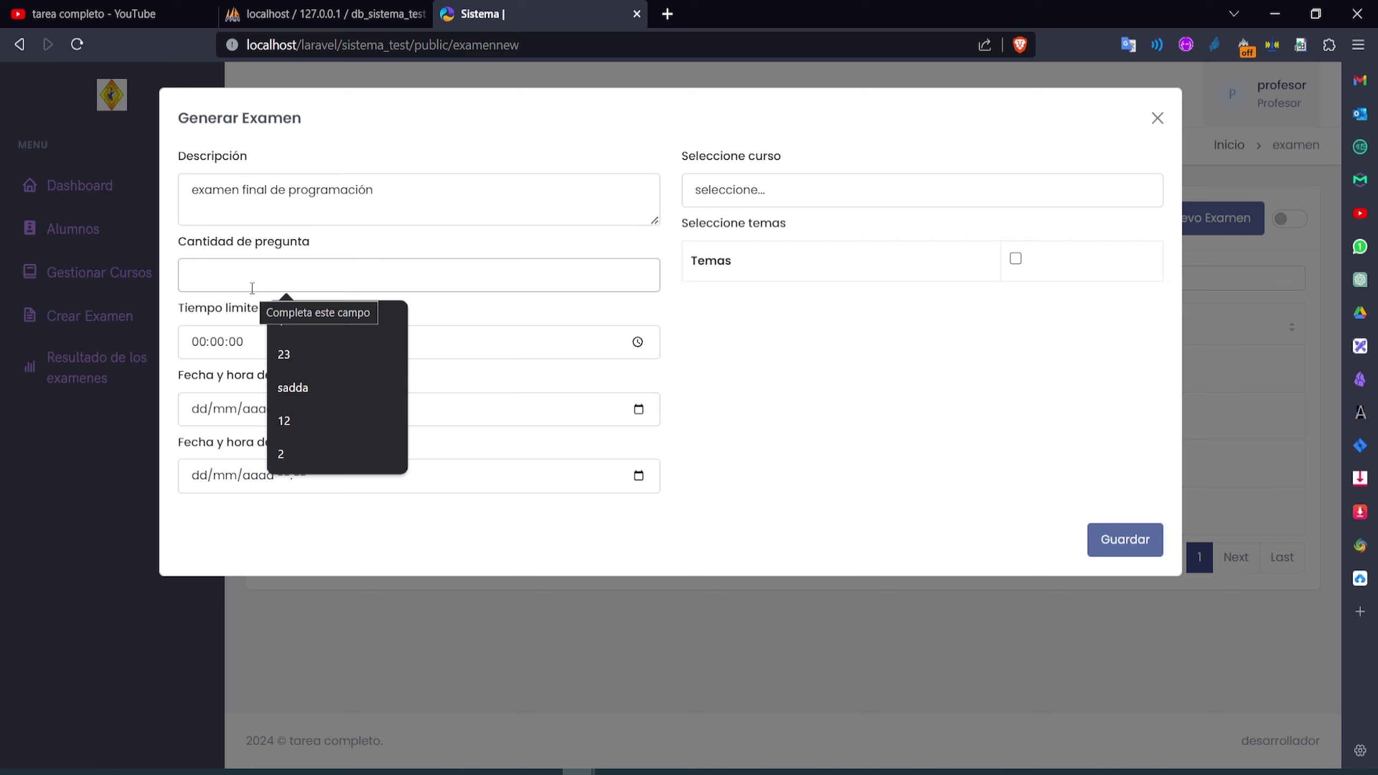
pyautogui.write('10')
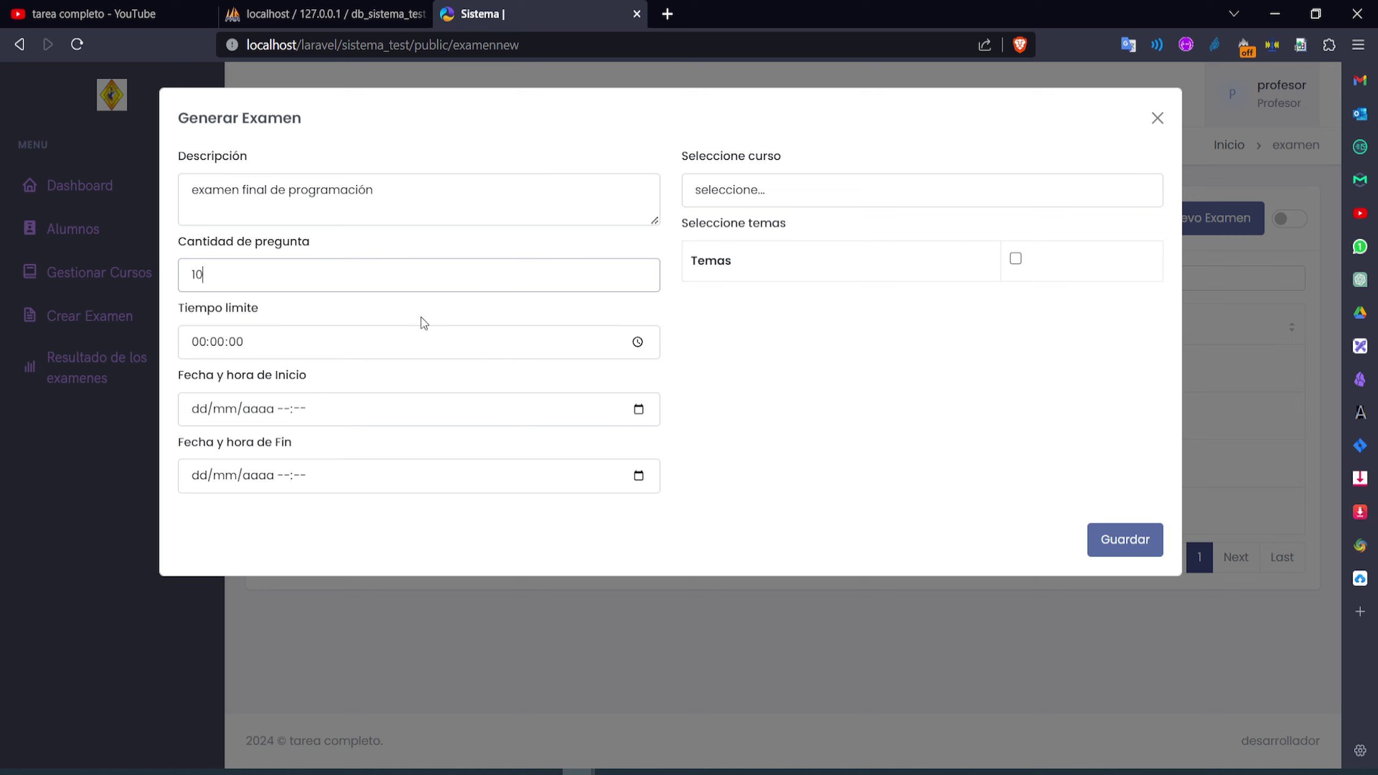
# Set the exam time limit to 00:15:00
pyautogui.click(347, 342)
pyautogui.click(638, 342)
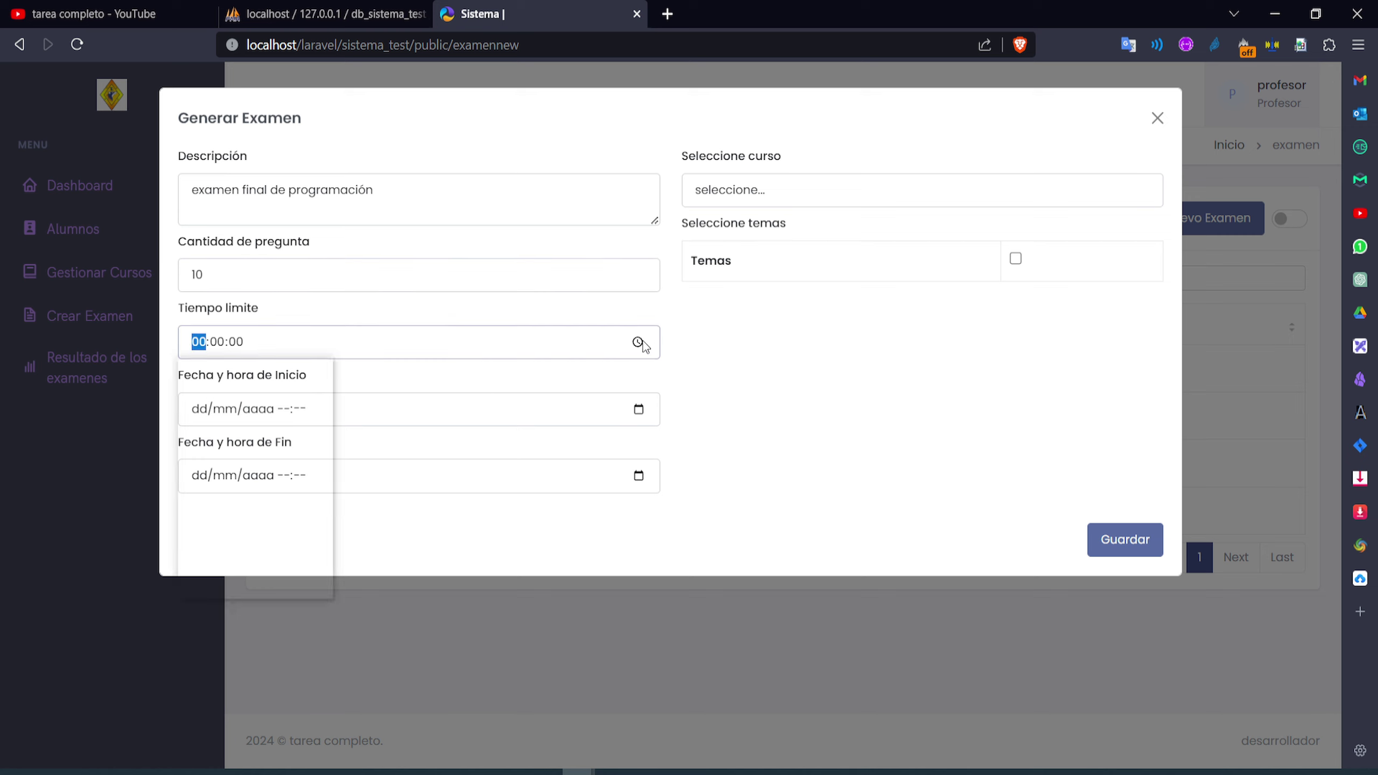
pyautogui.scroll(-5, 256, 516)
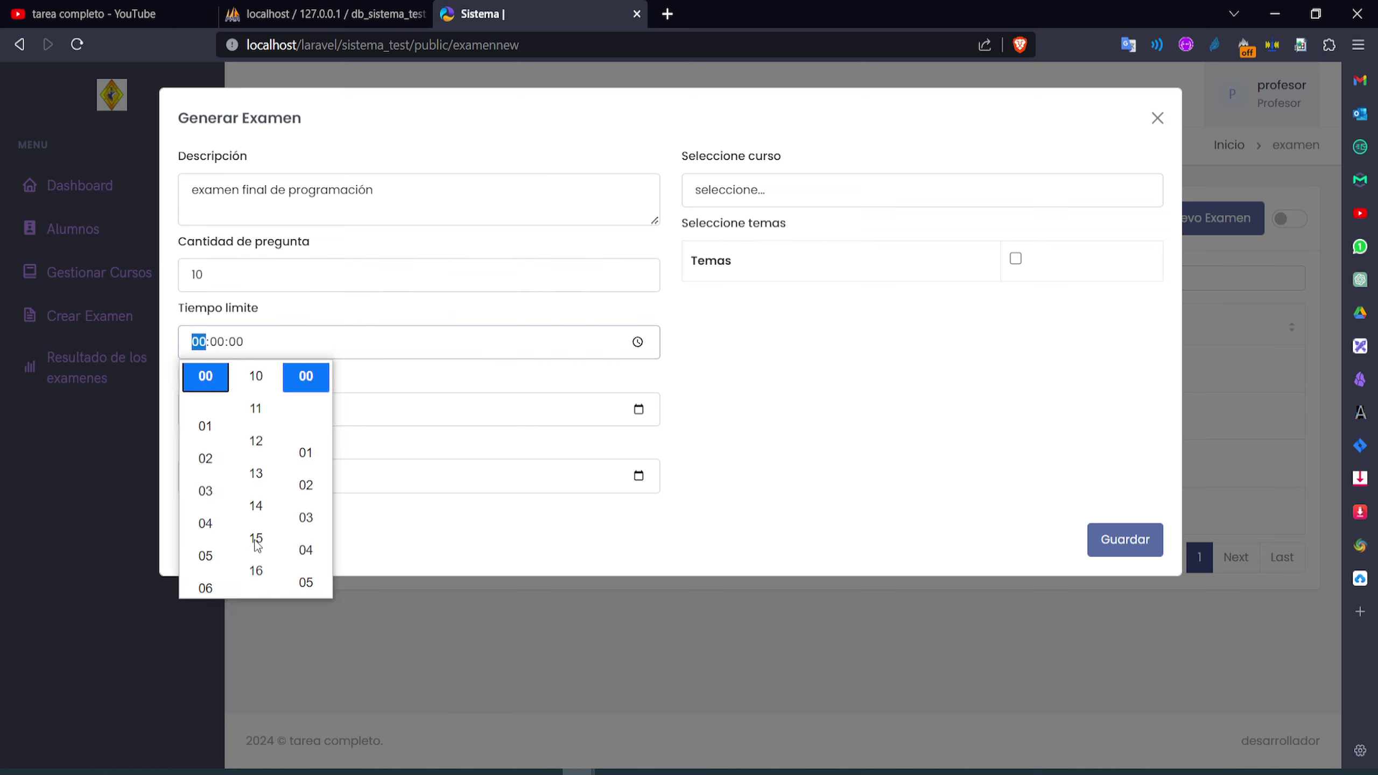
pyautogui.scroll(-1, 265, 524)
pyautogui.click(265, 539)
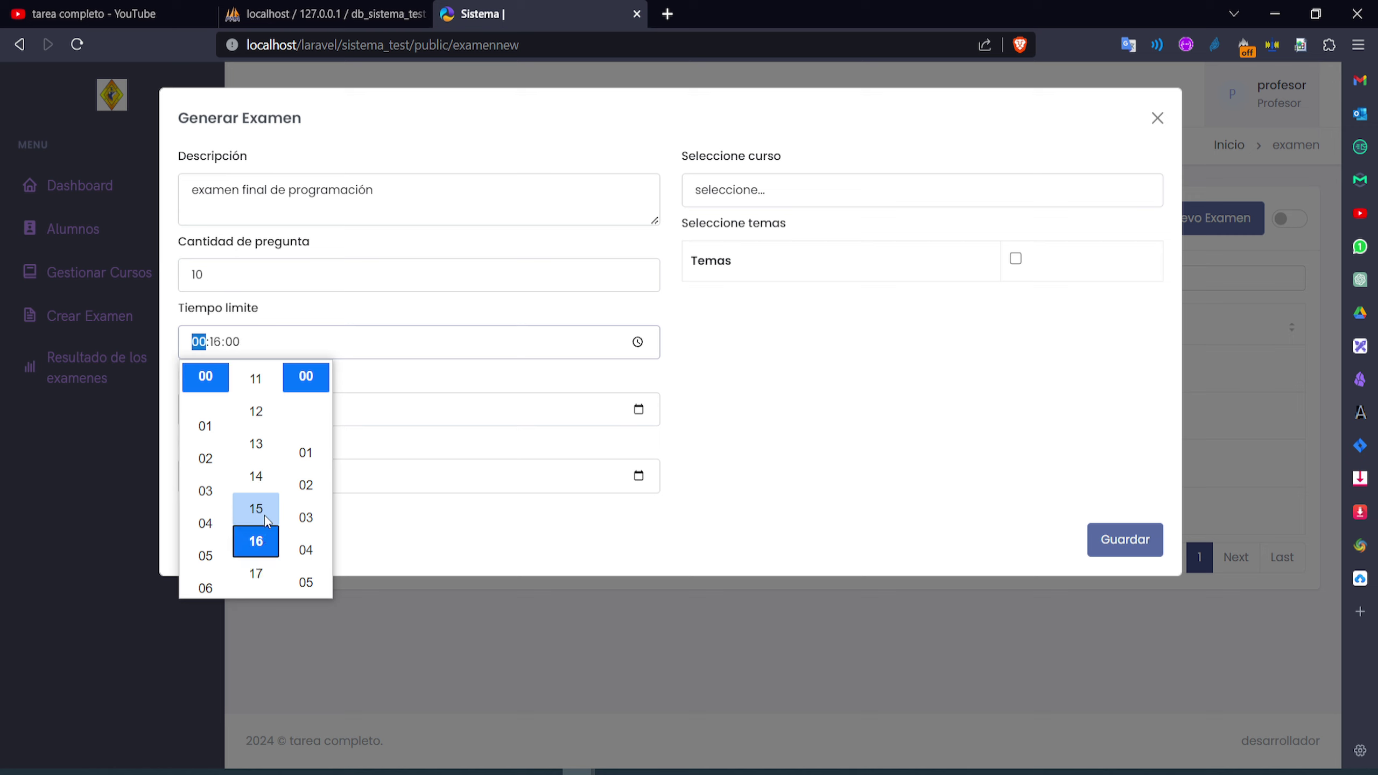
pyautogui.click(265, 515)
pyautogui.click(368, 474)
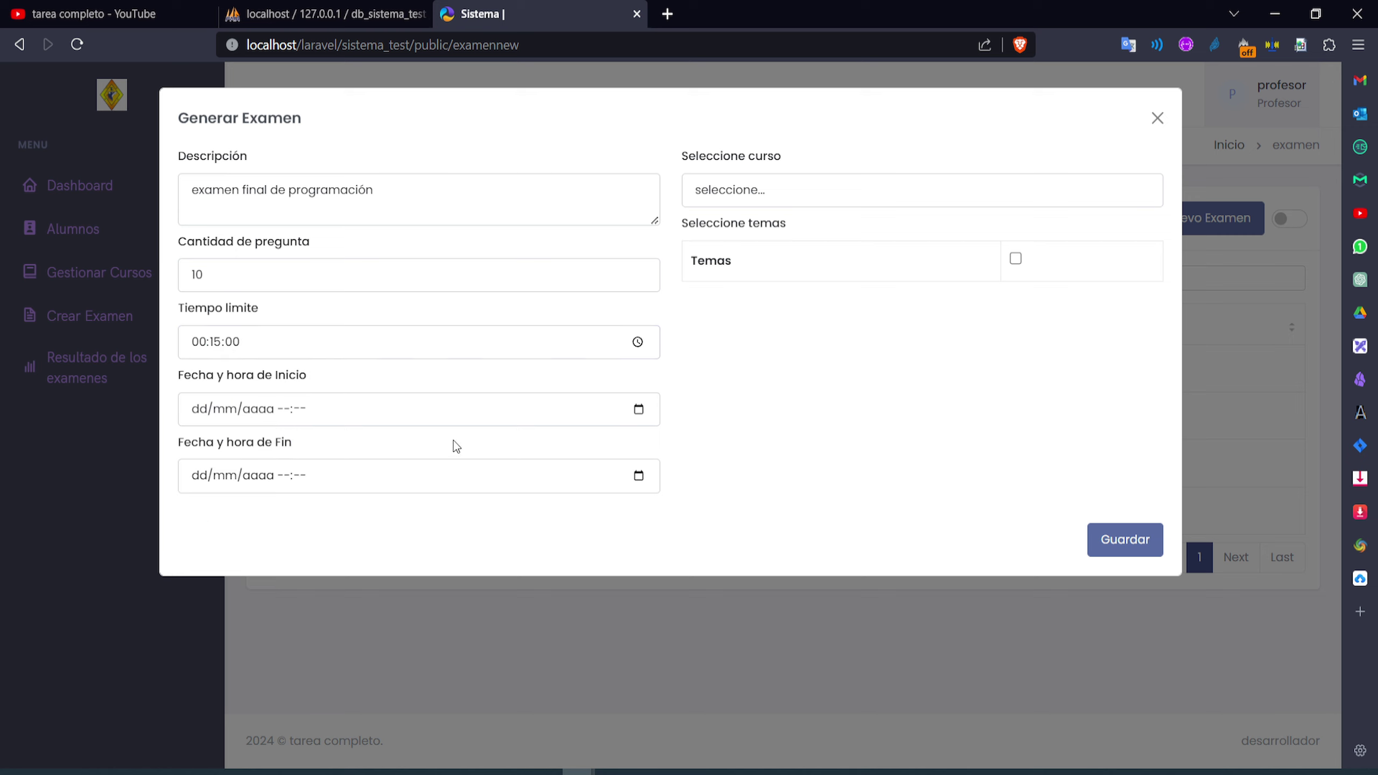
# Set the start to 09/01/2024 23:33 and the end to 10/01/2024 00:33
pyautogui.click(638, 413)
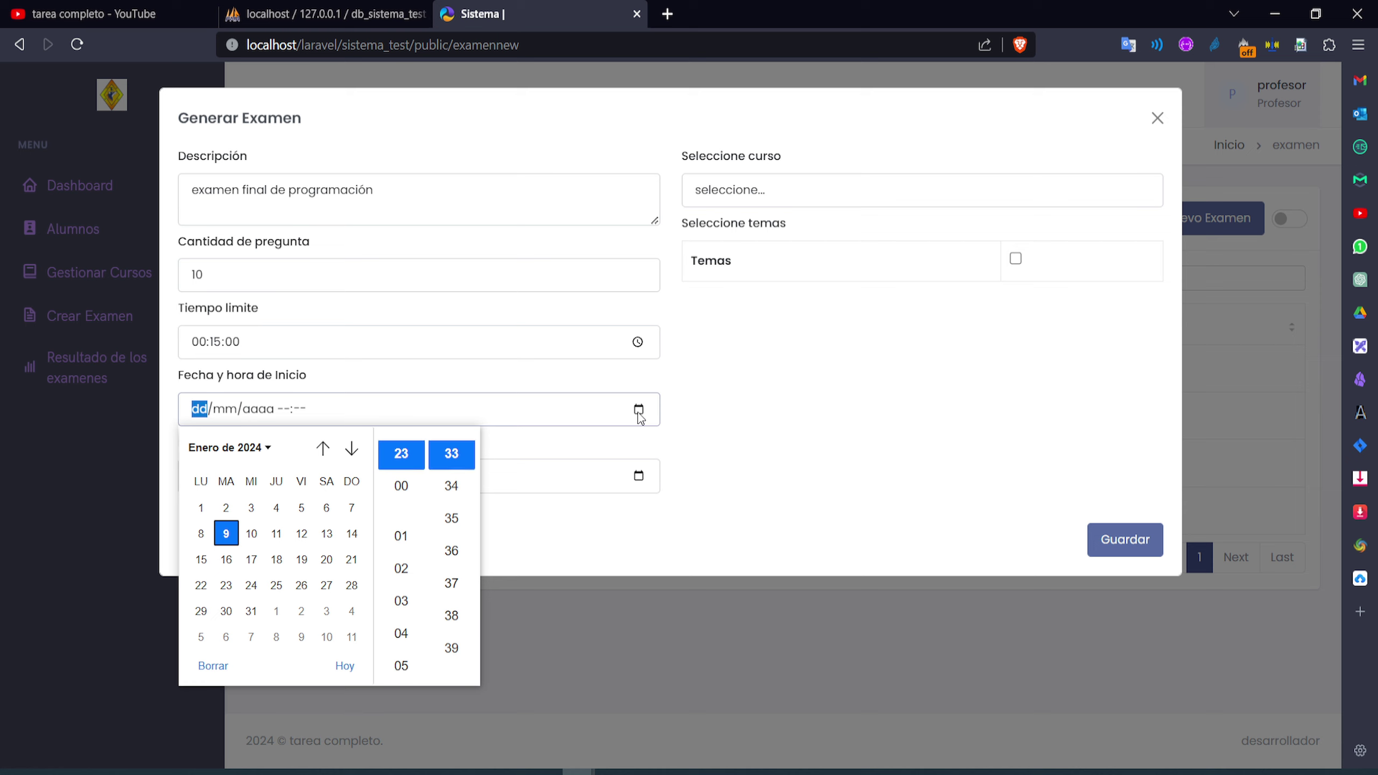
pyautogui.click(449, 463)
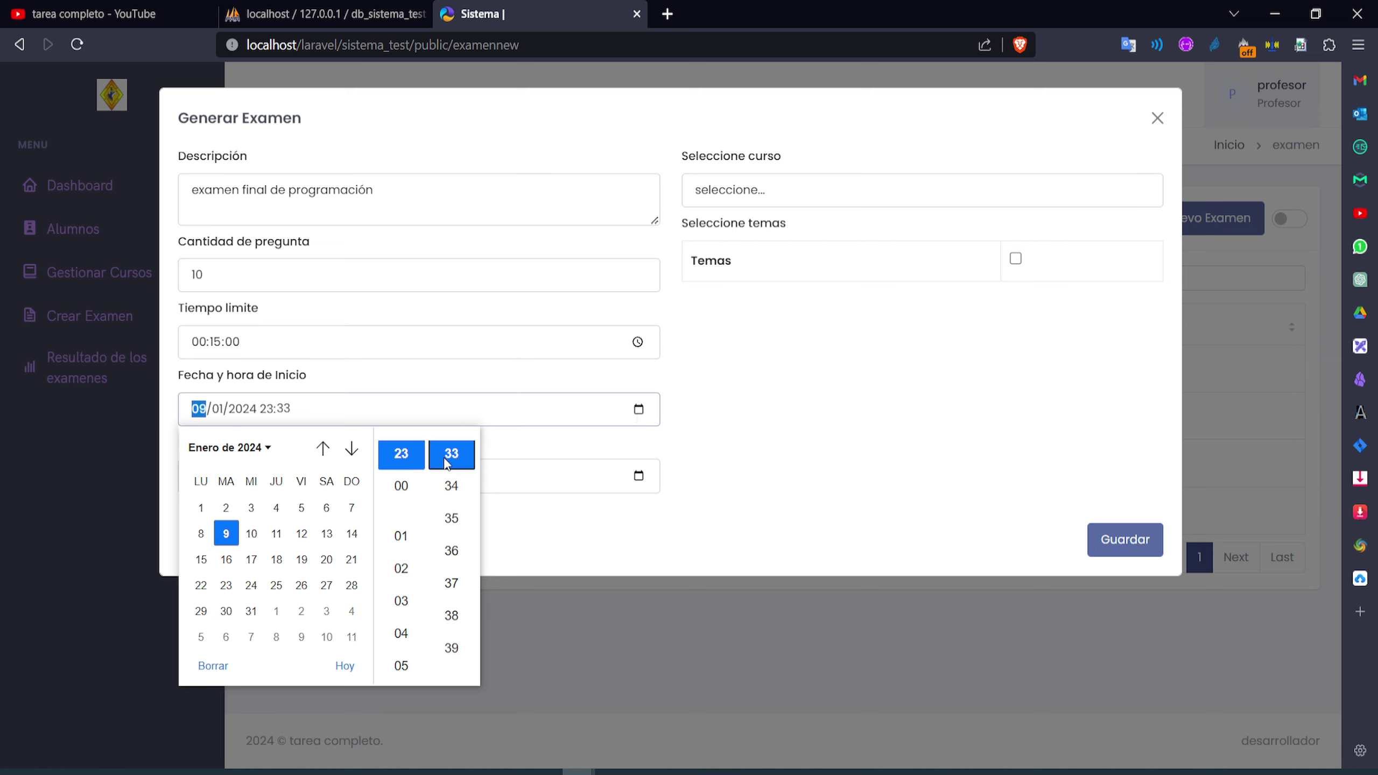
pyautogui.click(638, 477)
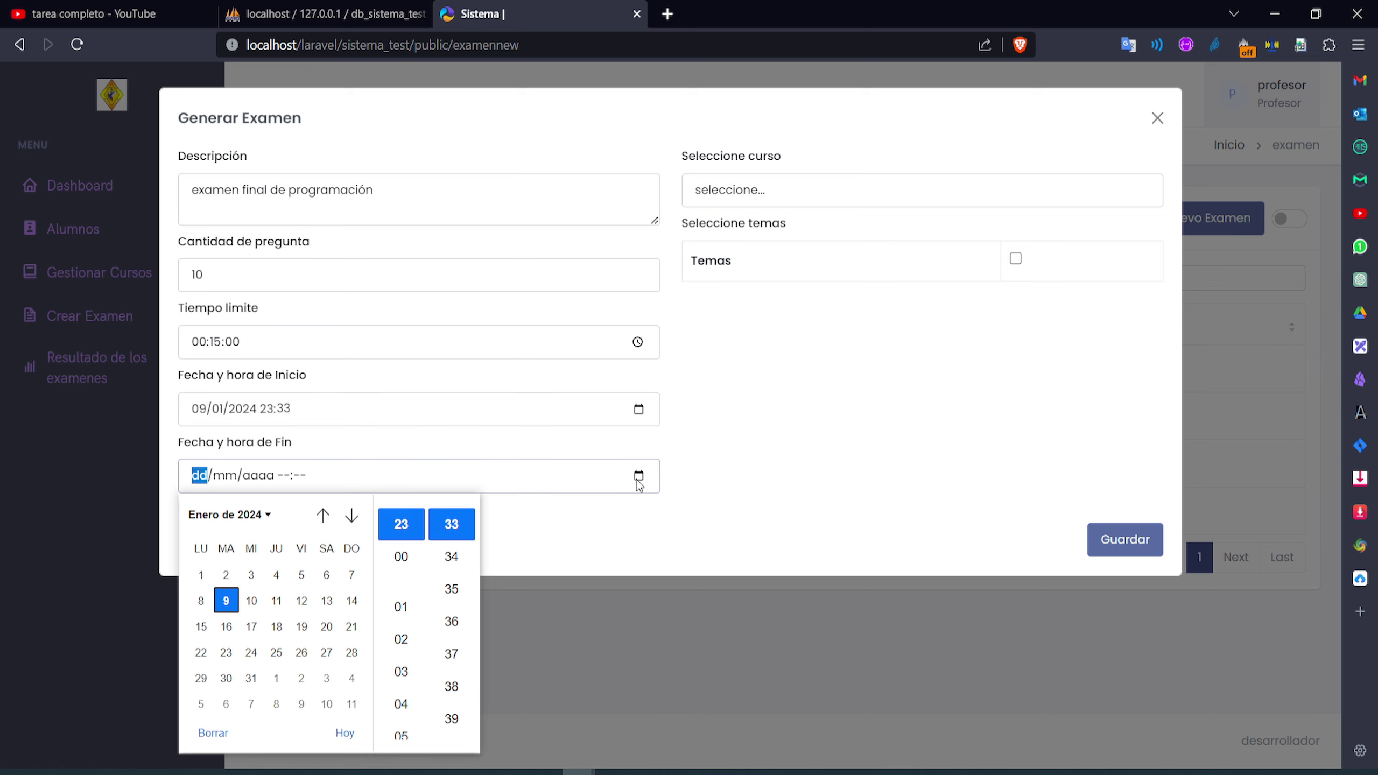
pyautogui.click(416, 551)
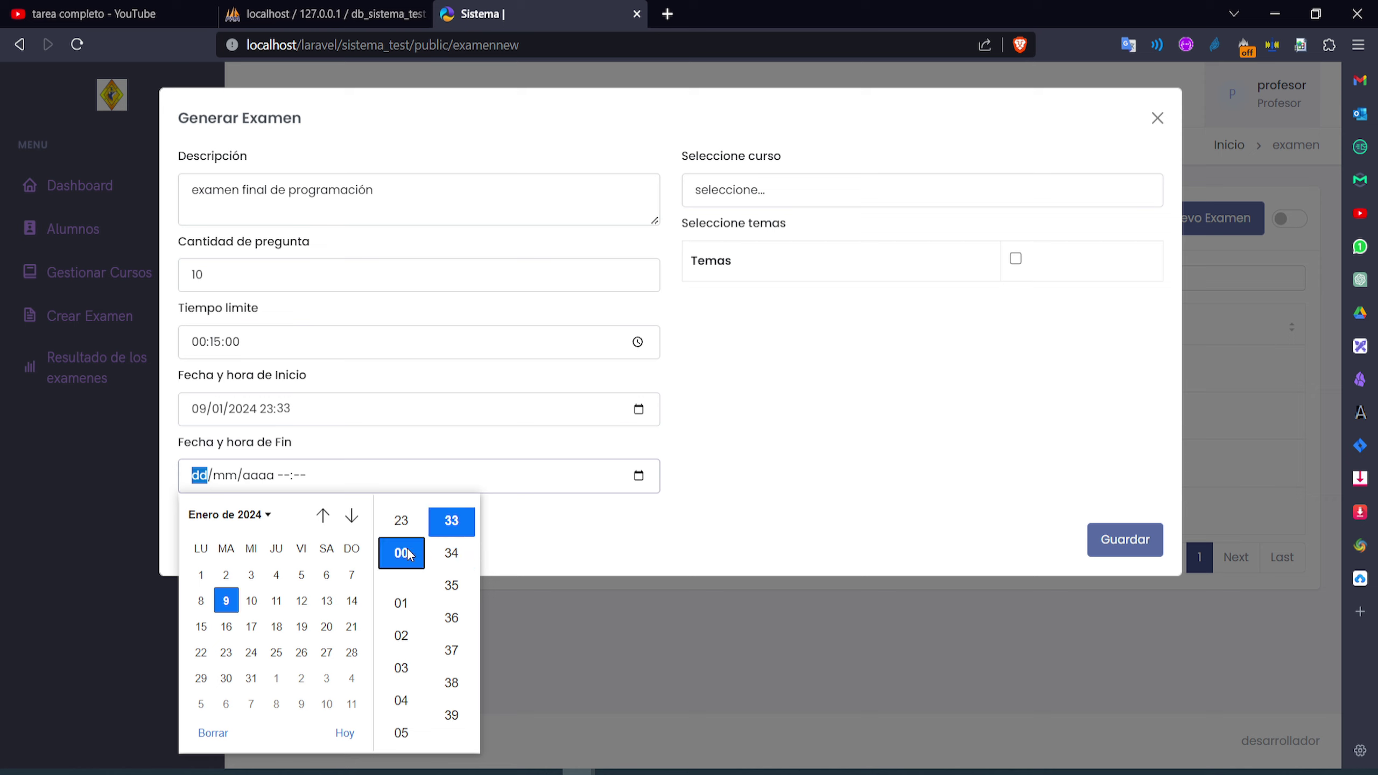
pyautogui.click(454, 522)
pyautogui.click(574, 525)
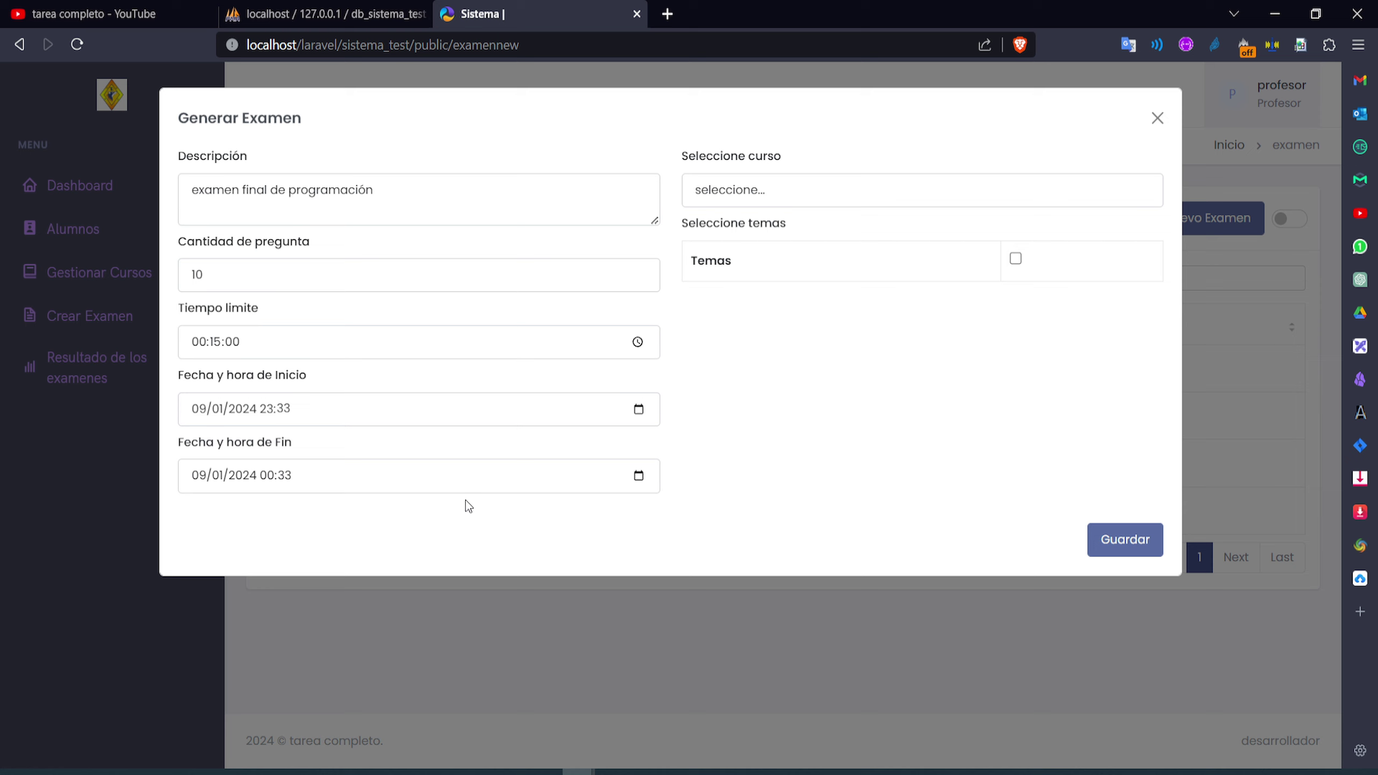
pyautogui.click(638, 478)
pyautogui.click(261, 600)
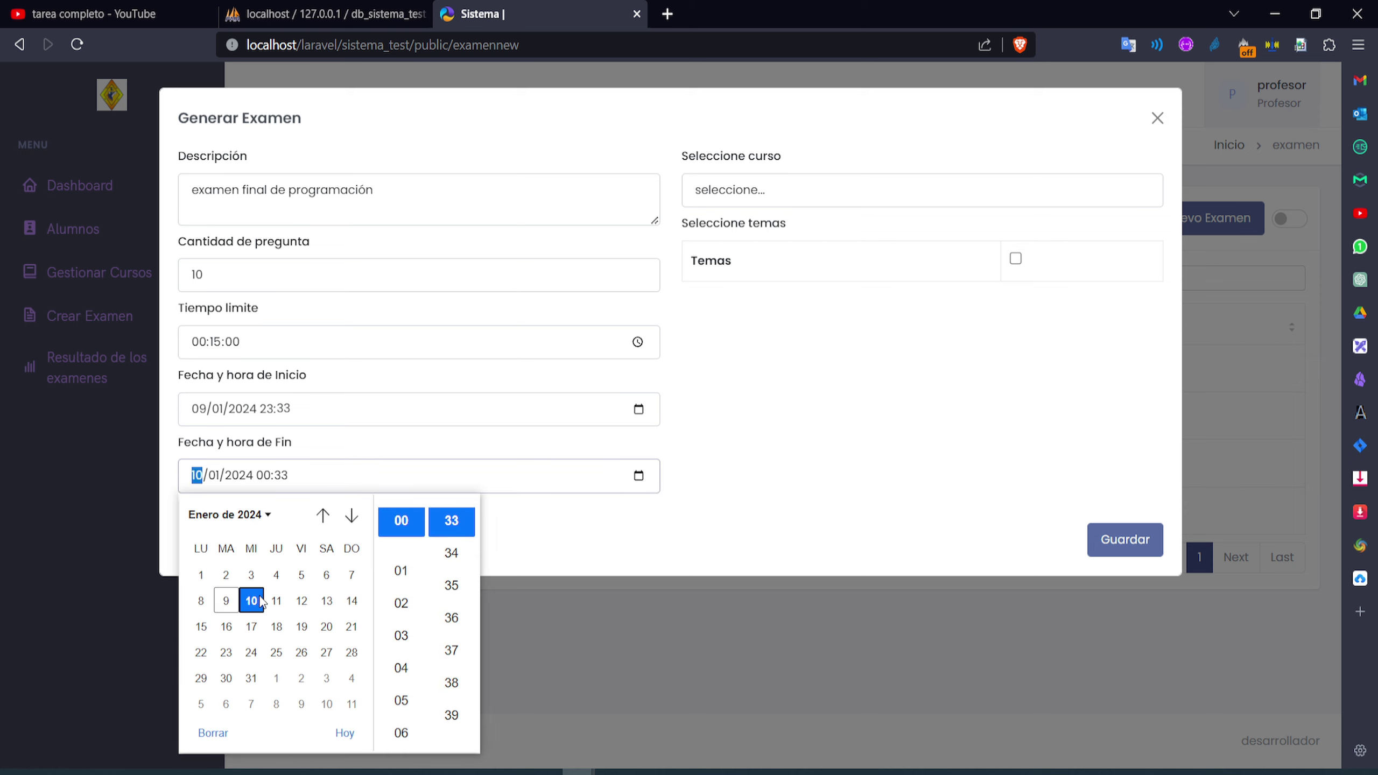
pyautogui.click(541, 473)
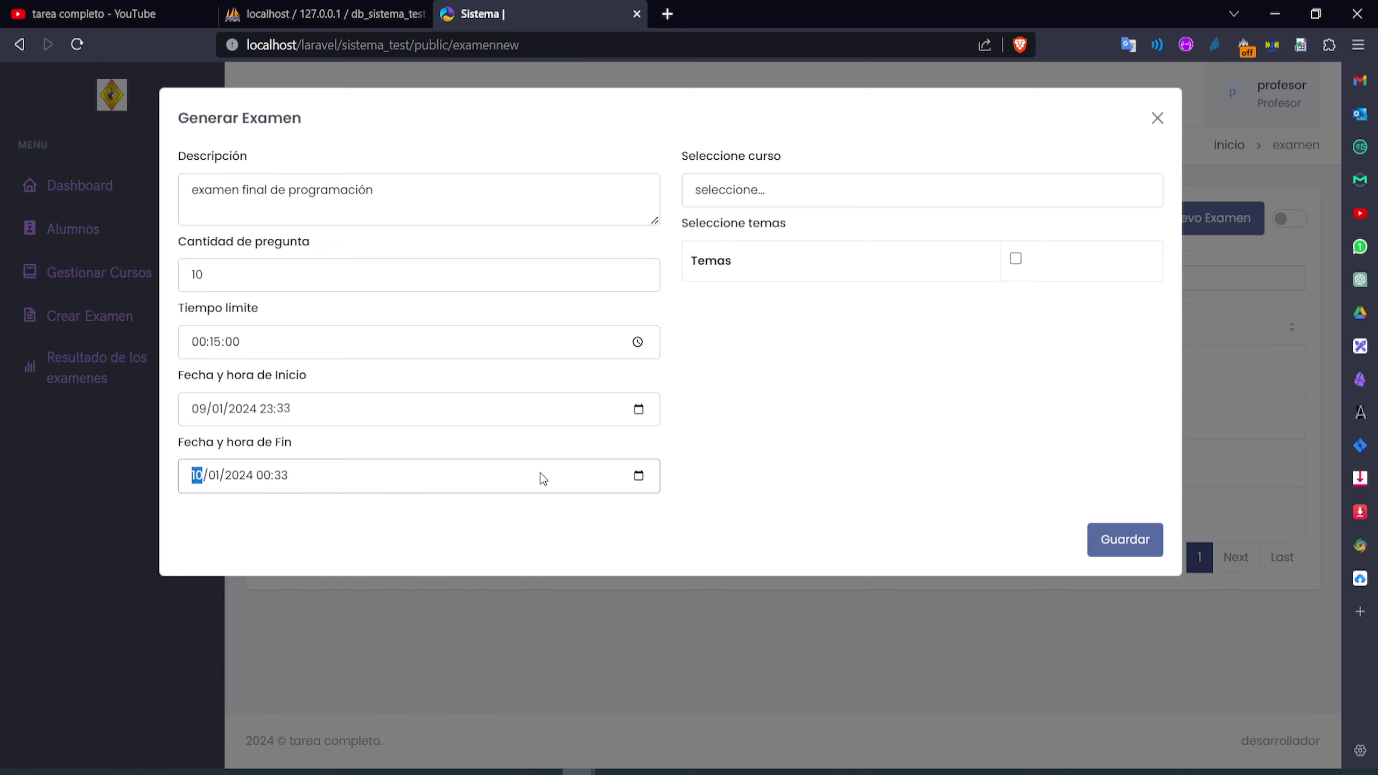
pyautogui.click(798, 450)
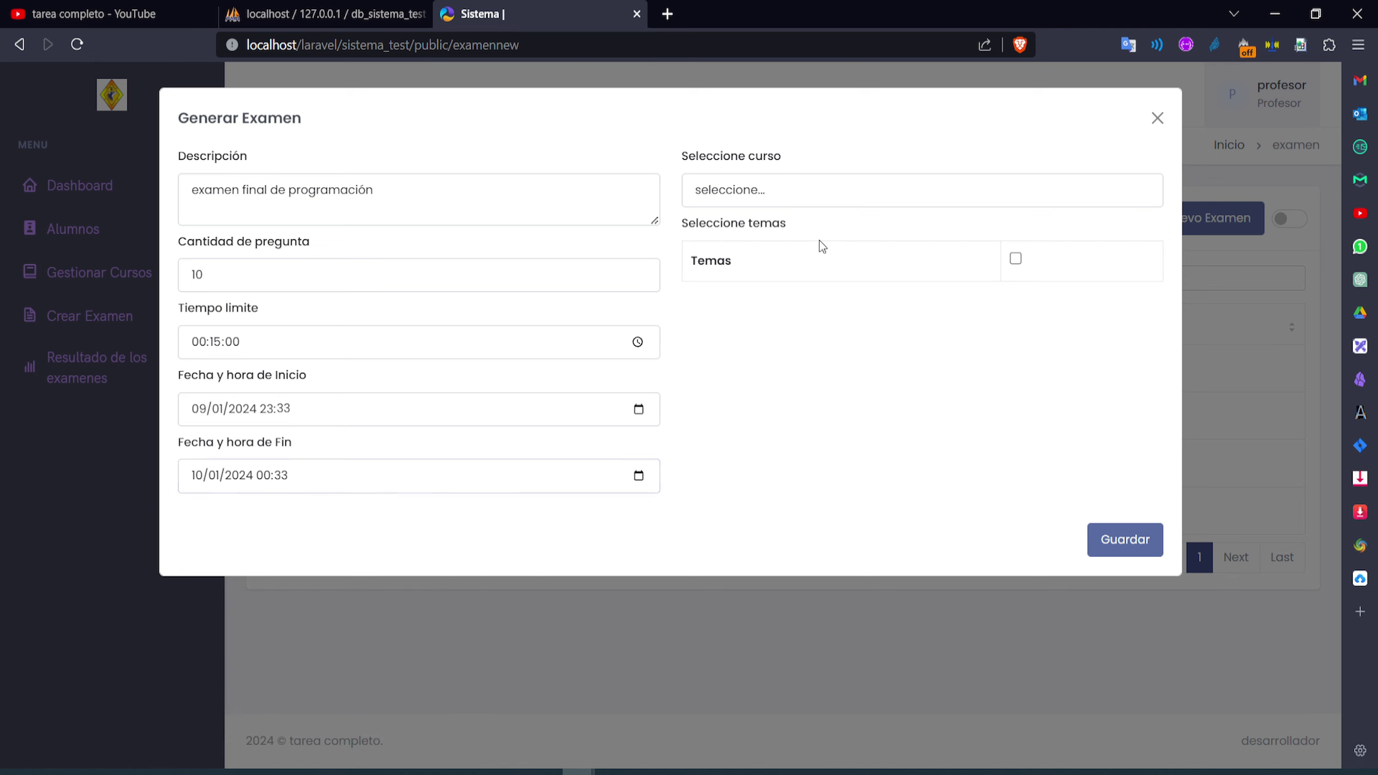
pyautogui.click(829, 191)
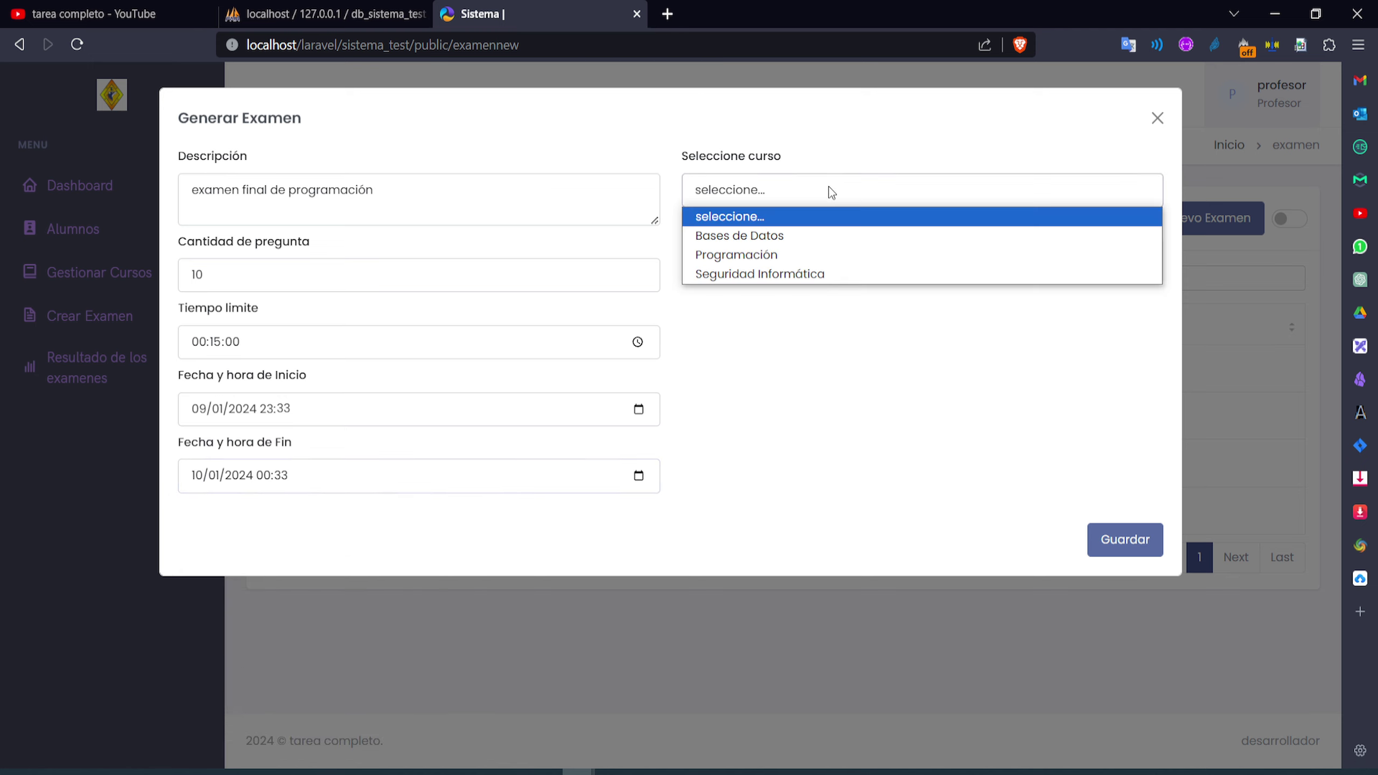
# Assign the exam to Programación with topics Introducción a la Programación and Estructuras de Control, and save
pyautogui.click(771, 256)
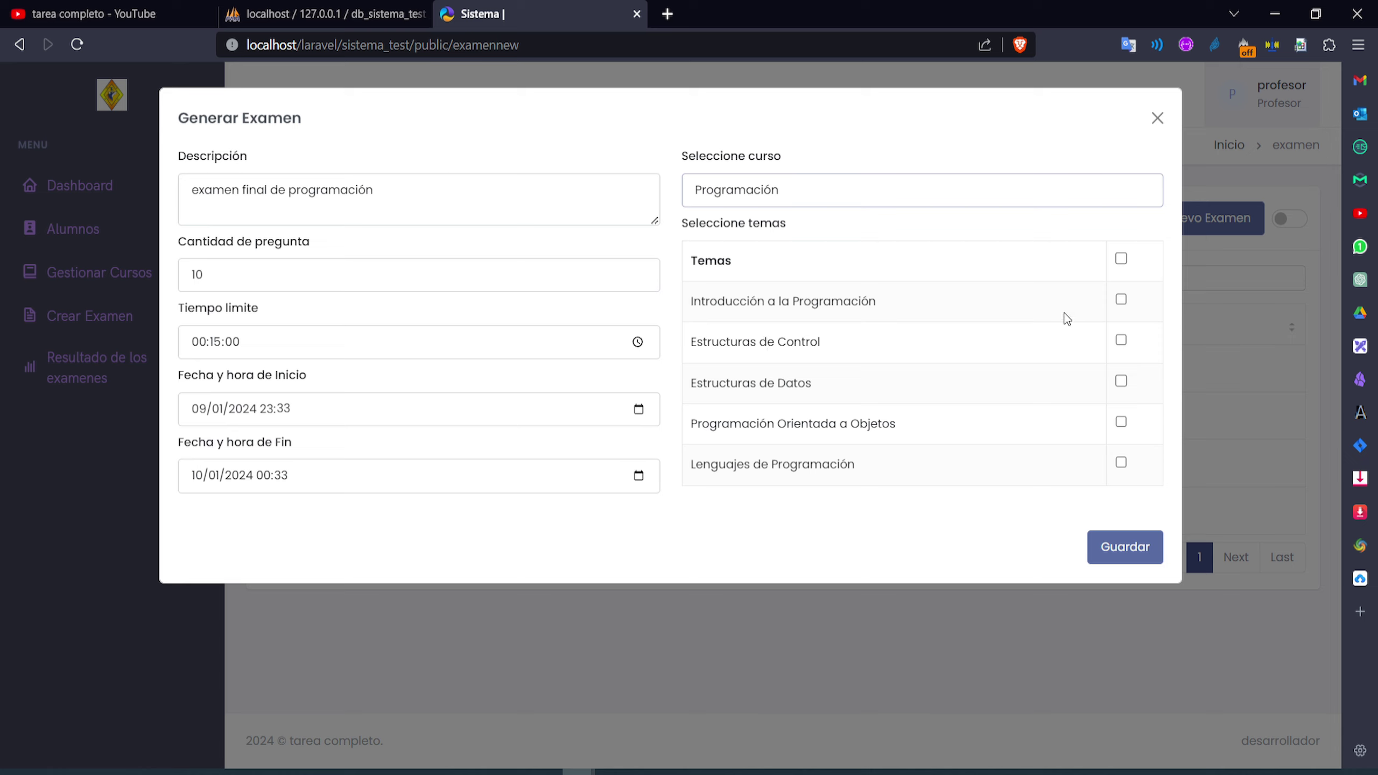
pyautogui.click(1122, 300)
pyautogui.click(1122, 340)
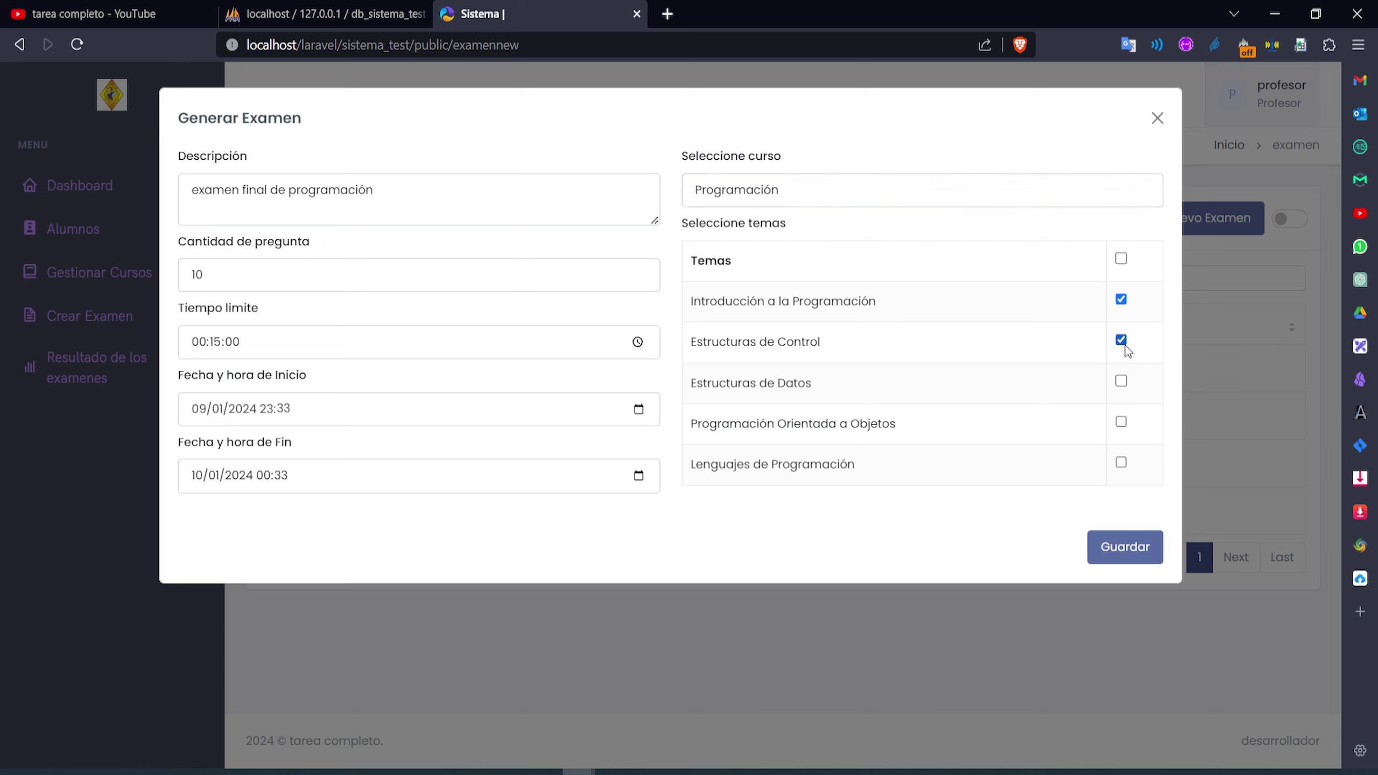
pyautogui.click(1122, 381)
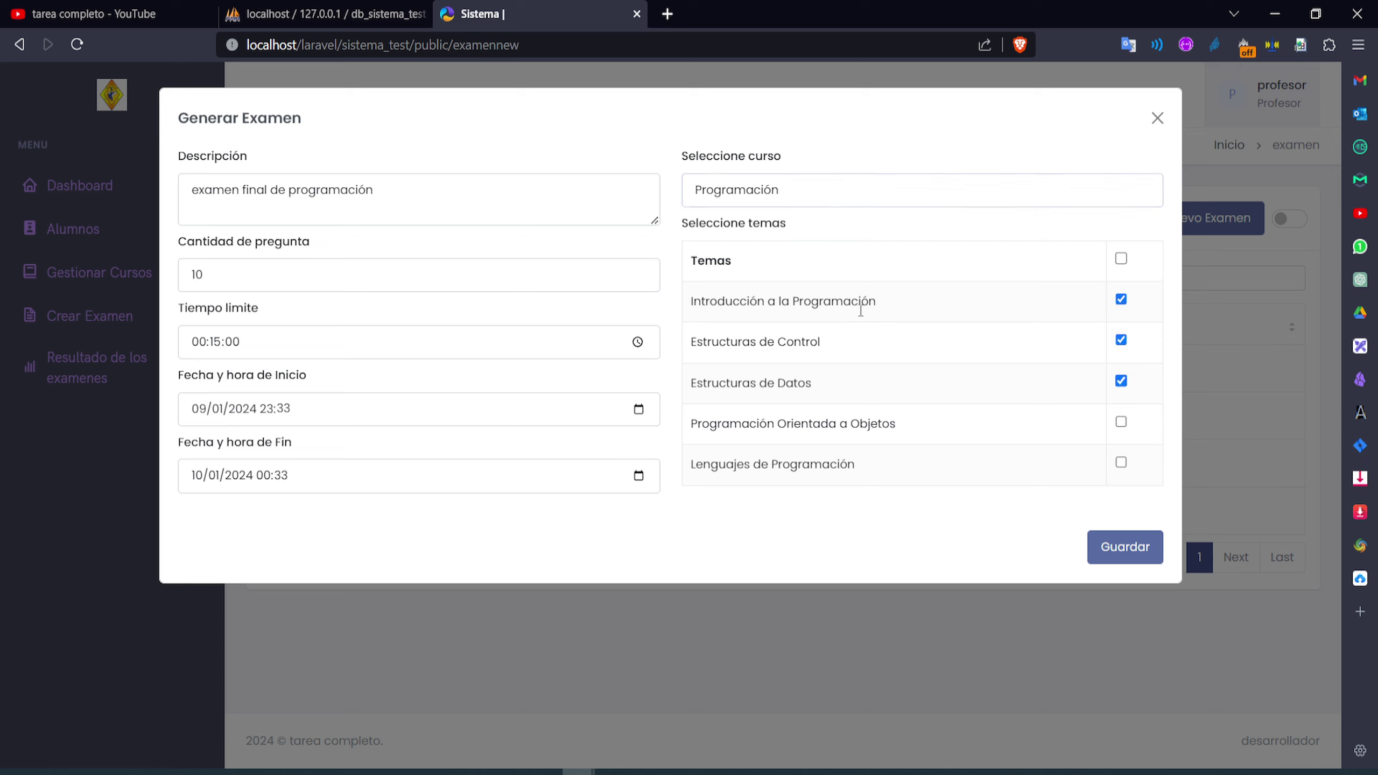
pyautogui.click(1121, 381)
pyautogui.click(1122, 341)
pyautogui.click(1122, 341)
pyautogui.click(1127, 548)
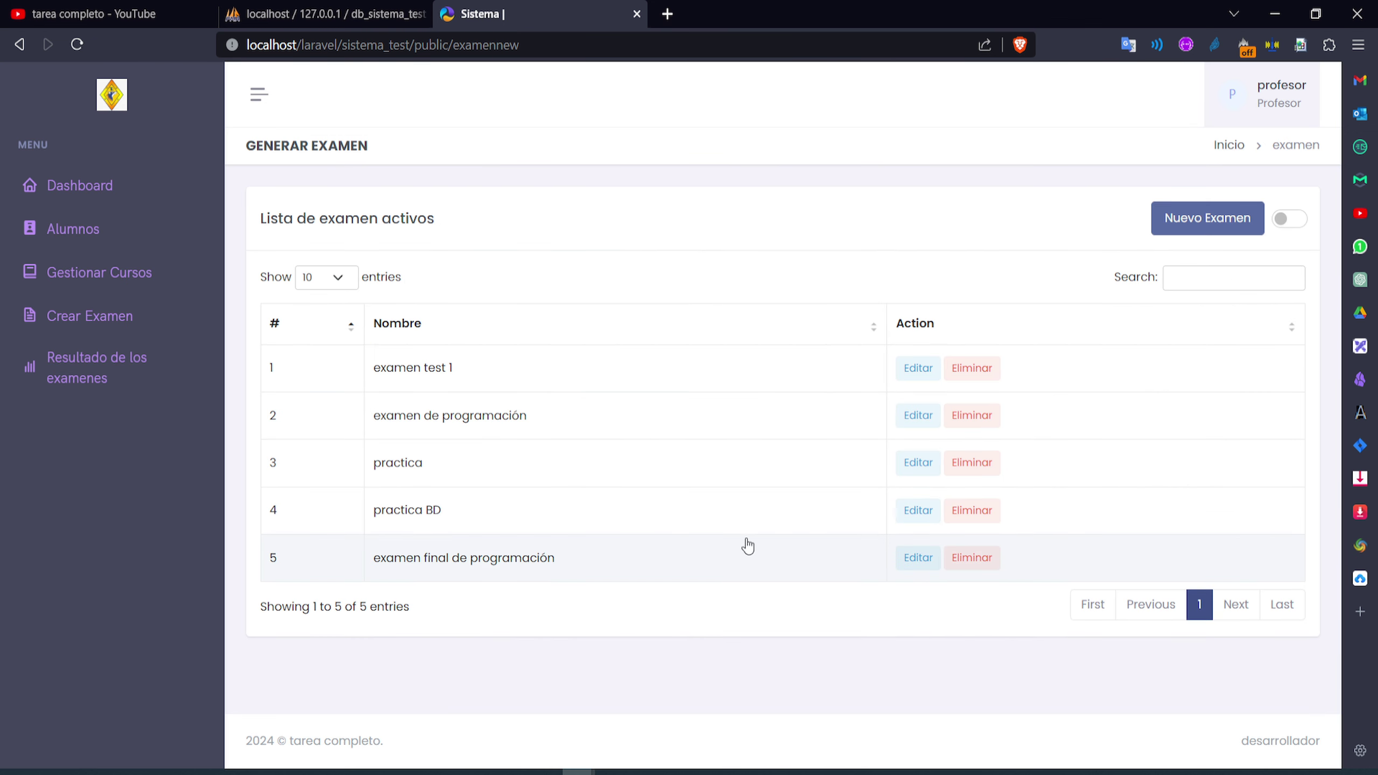
# Open the exam results list and view the results of the practica exam
pyautogui.moveTo(597, 564); pyautogui.dragTo(385, 570)
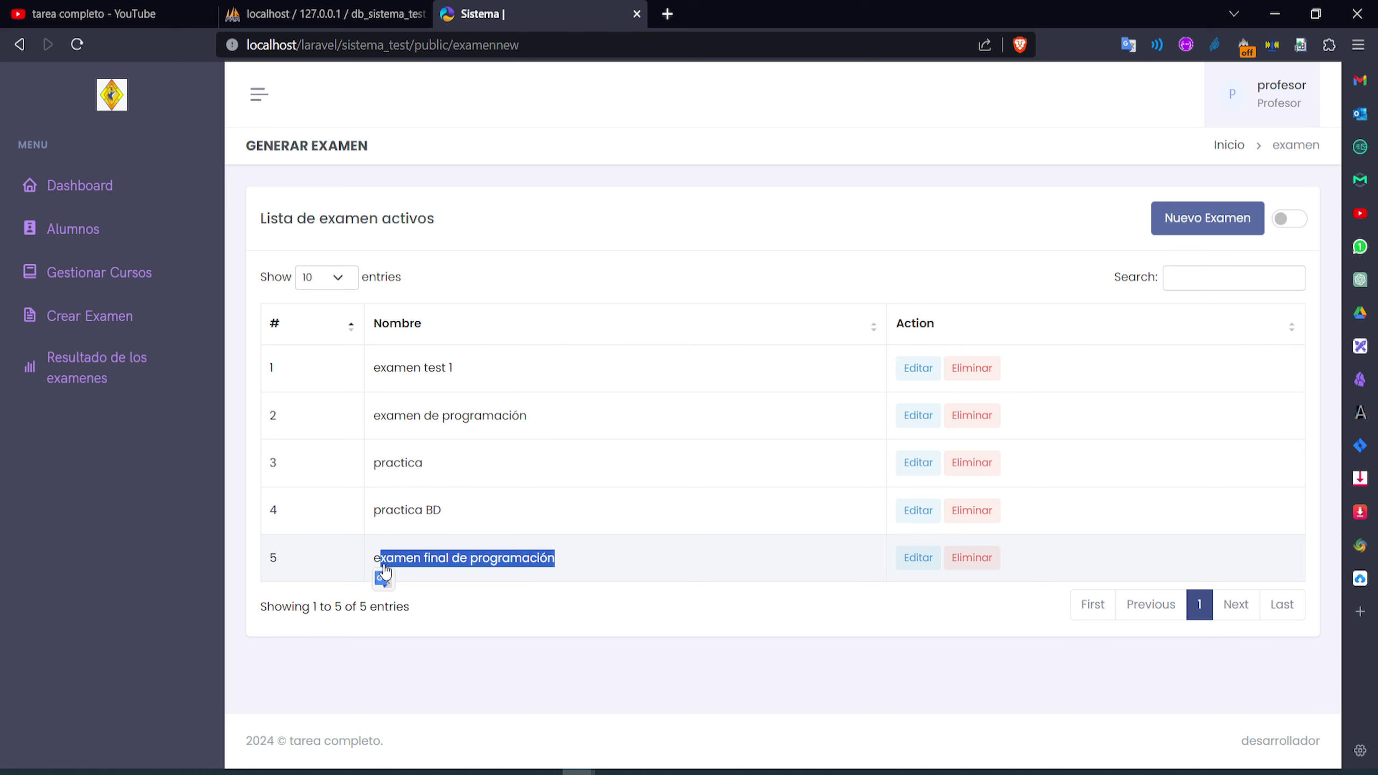
pyautogui.click(112, 388)
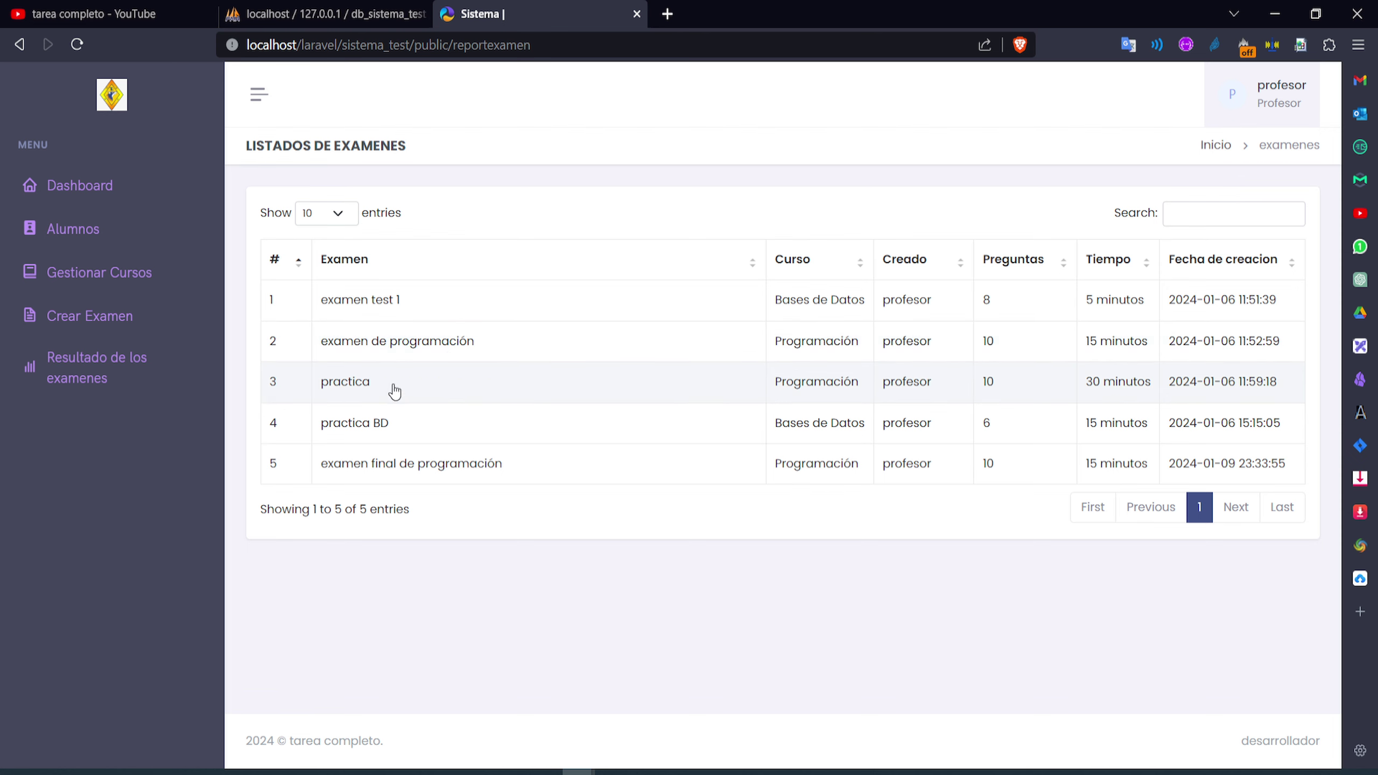
pyautogui.doubleClick(367, 401)
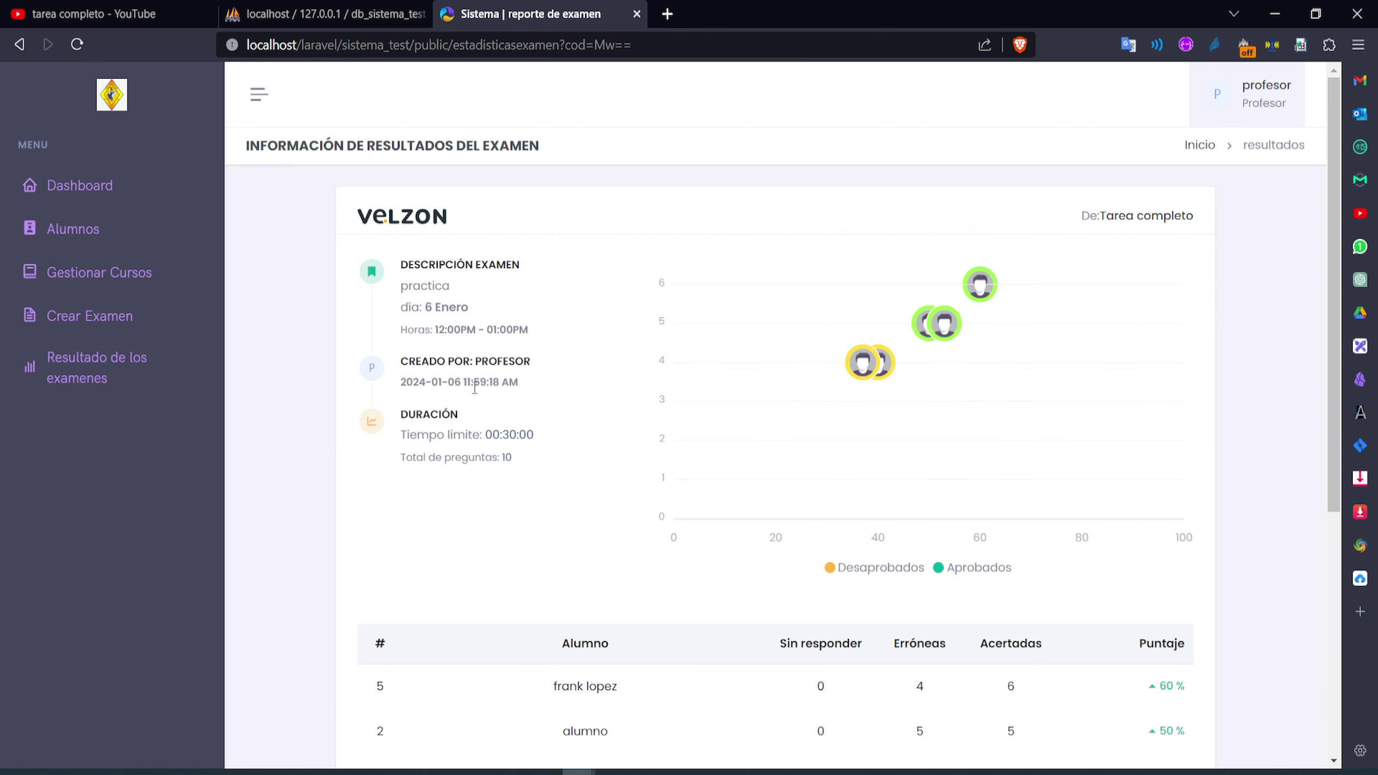
pyautogui.scroll(-7, 741, 431)
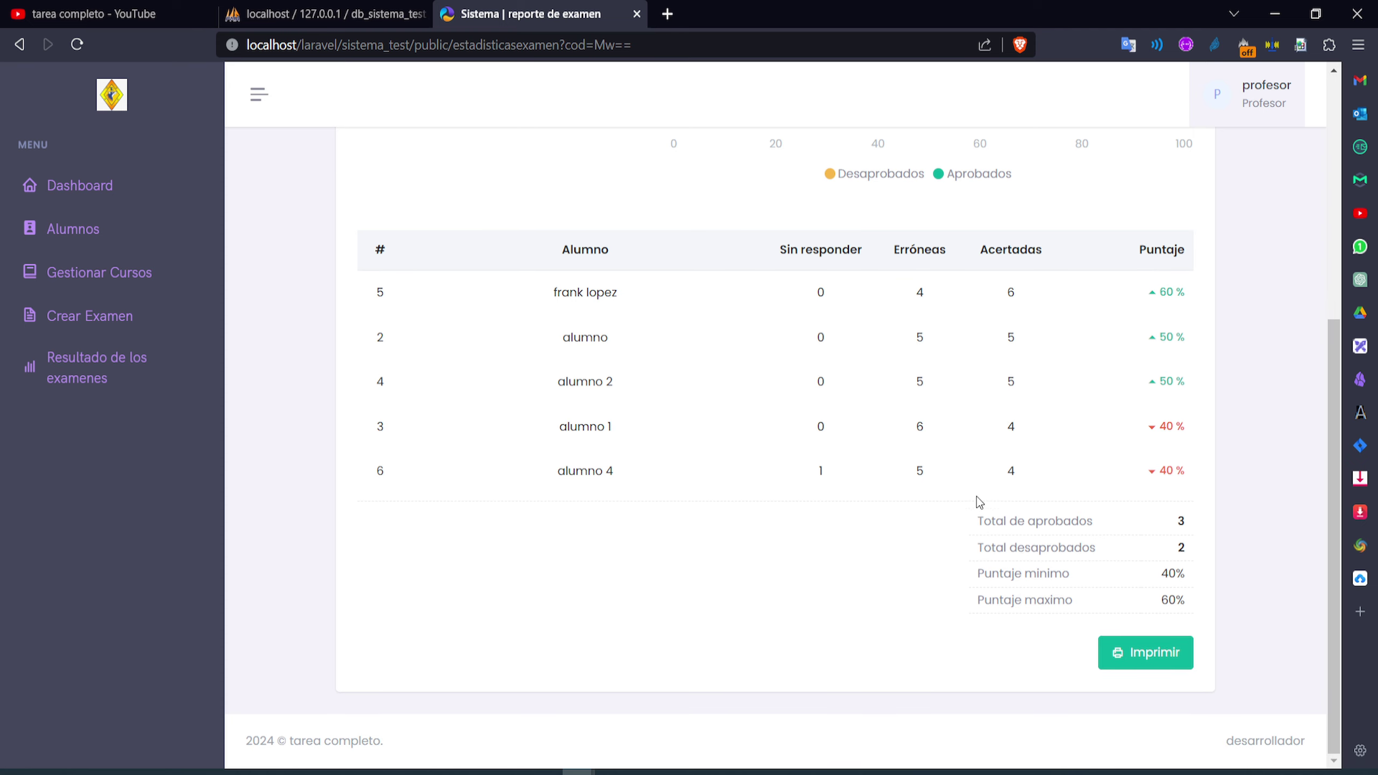
pyautogui.scroll(7, 504, 450)
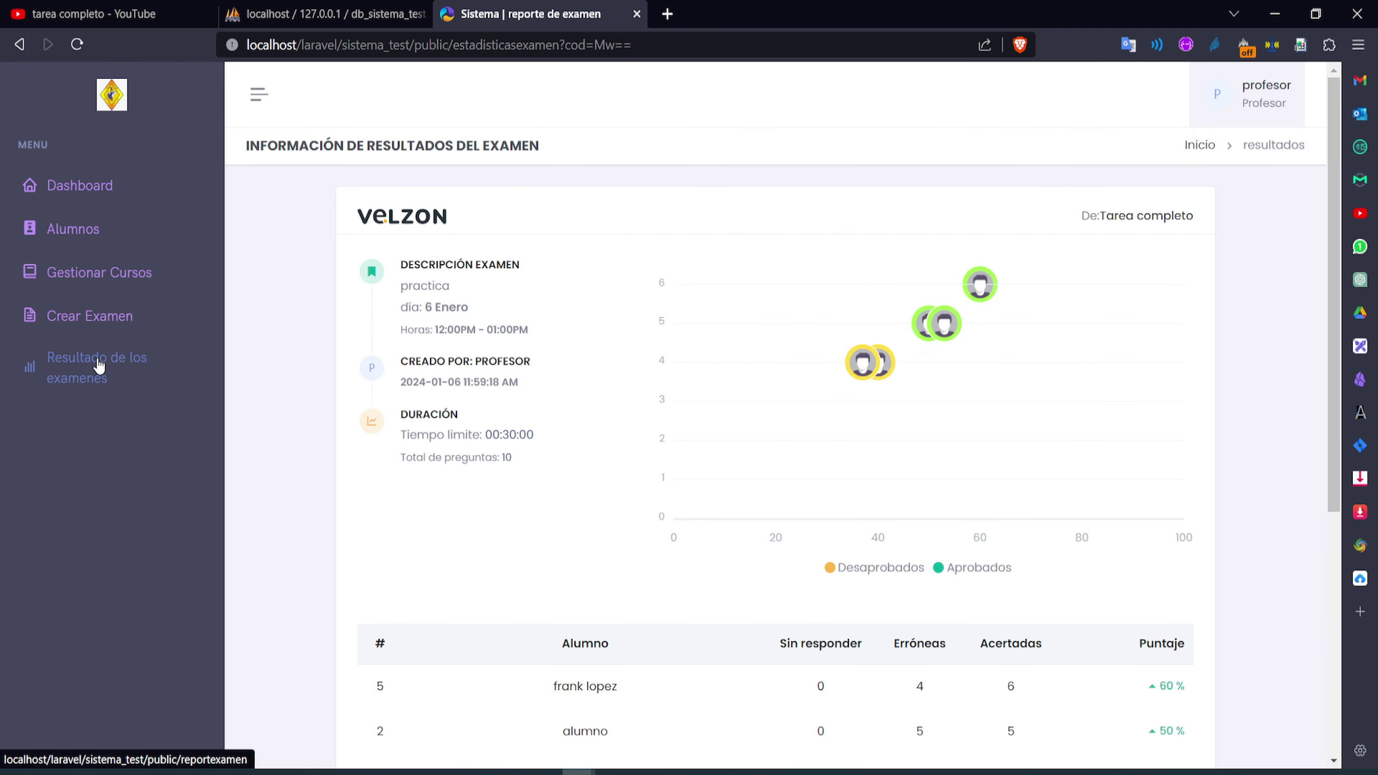
# Go back to Resultado de los examenes, showing examen final de programación with 10 questions and 15 minutes
pyautogui.click(107, 318)
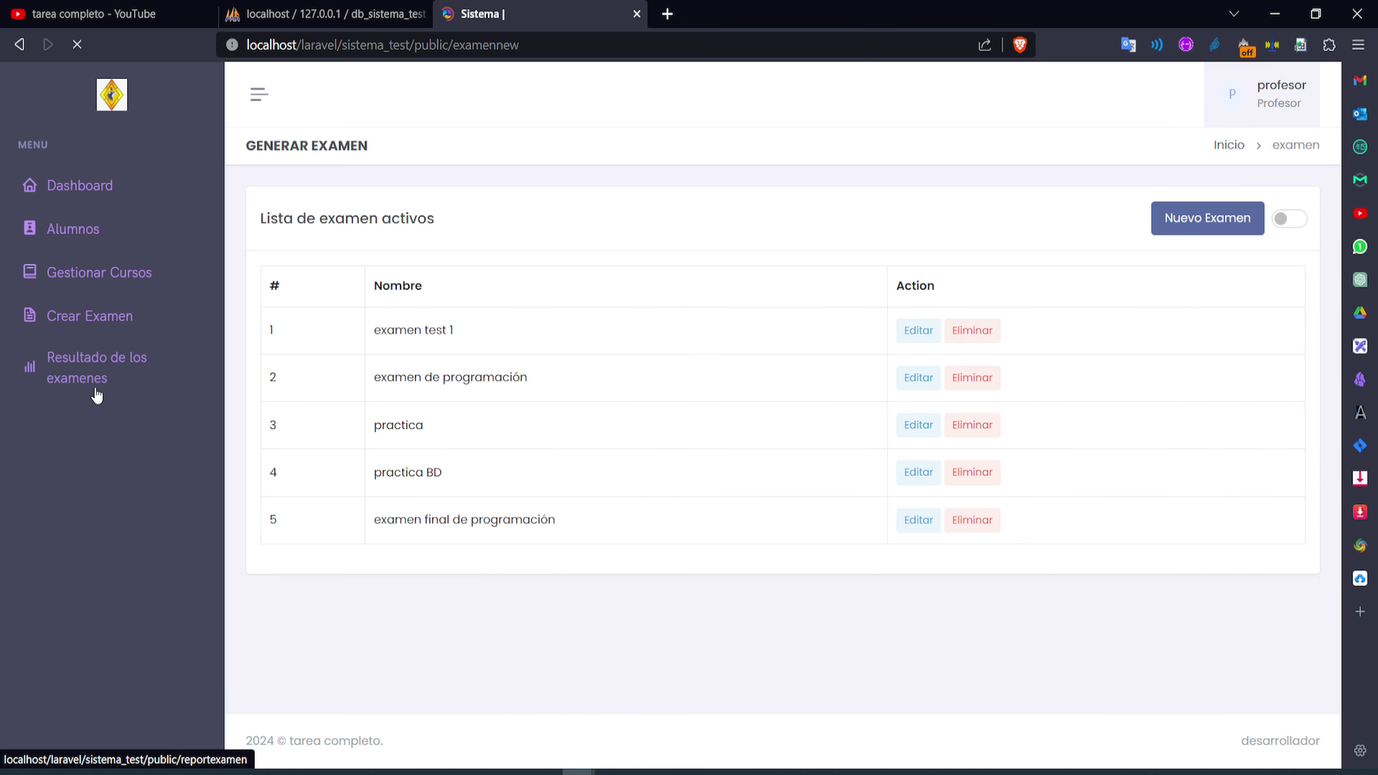
pyautogui.click(94, 383)
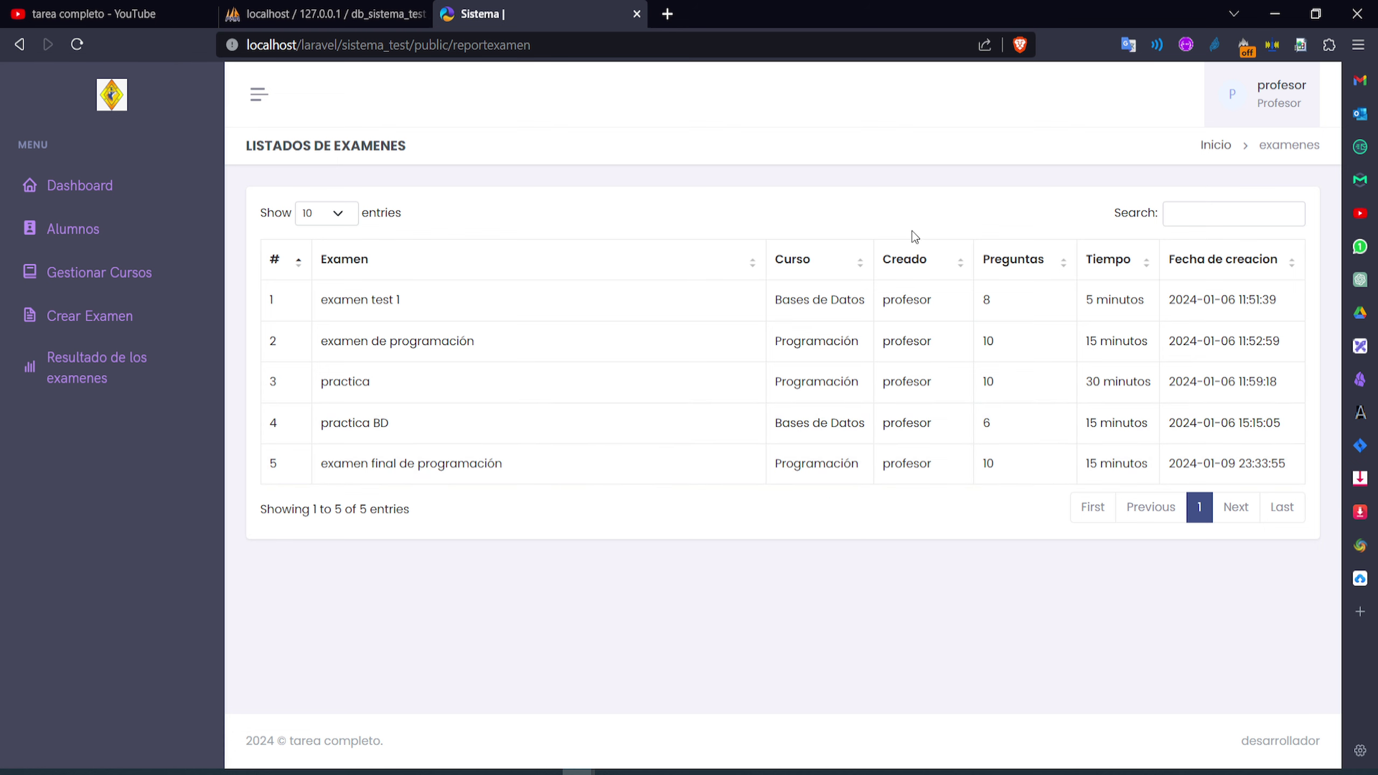
pyautogui.click(1250, 112)
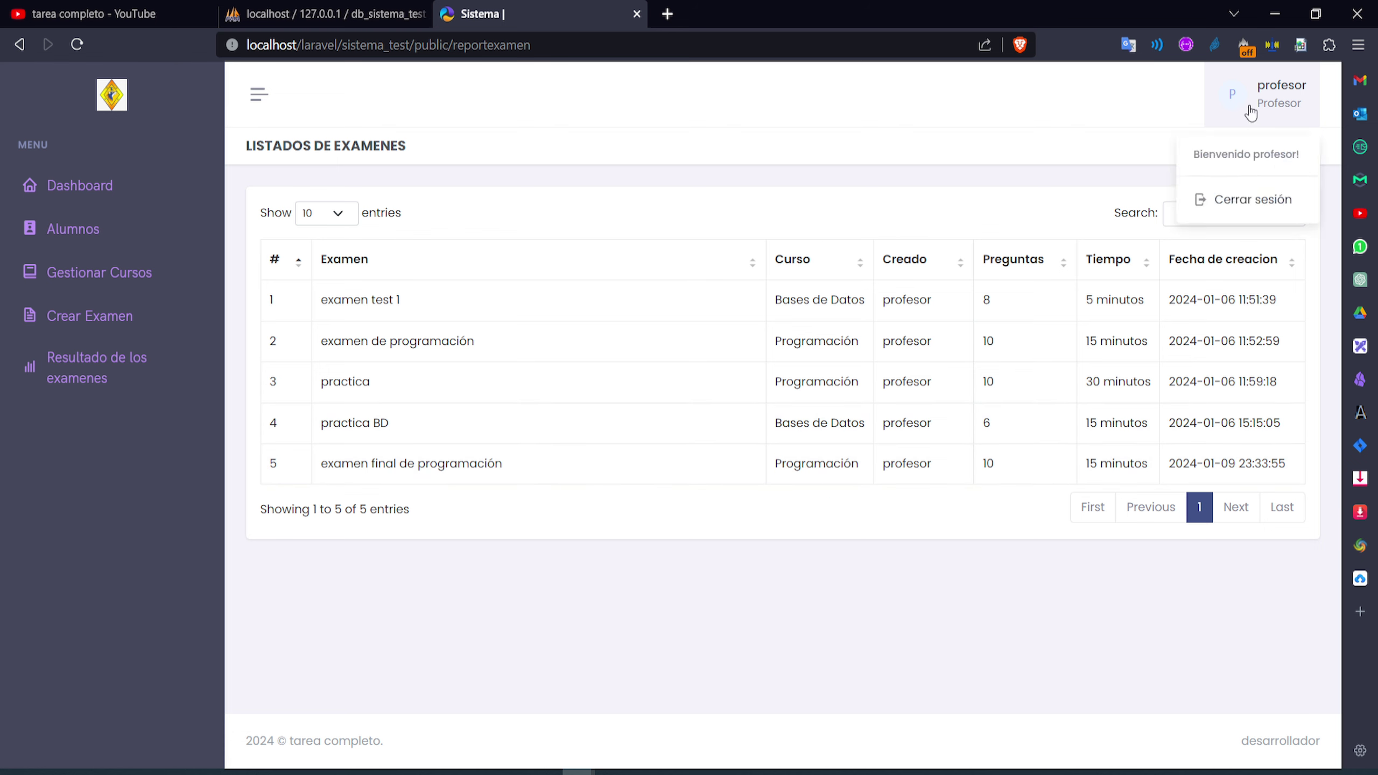
# Log out of the professor account and sign in with the student account
pyautogui.click(1241, 192)
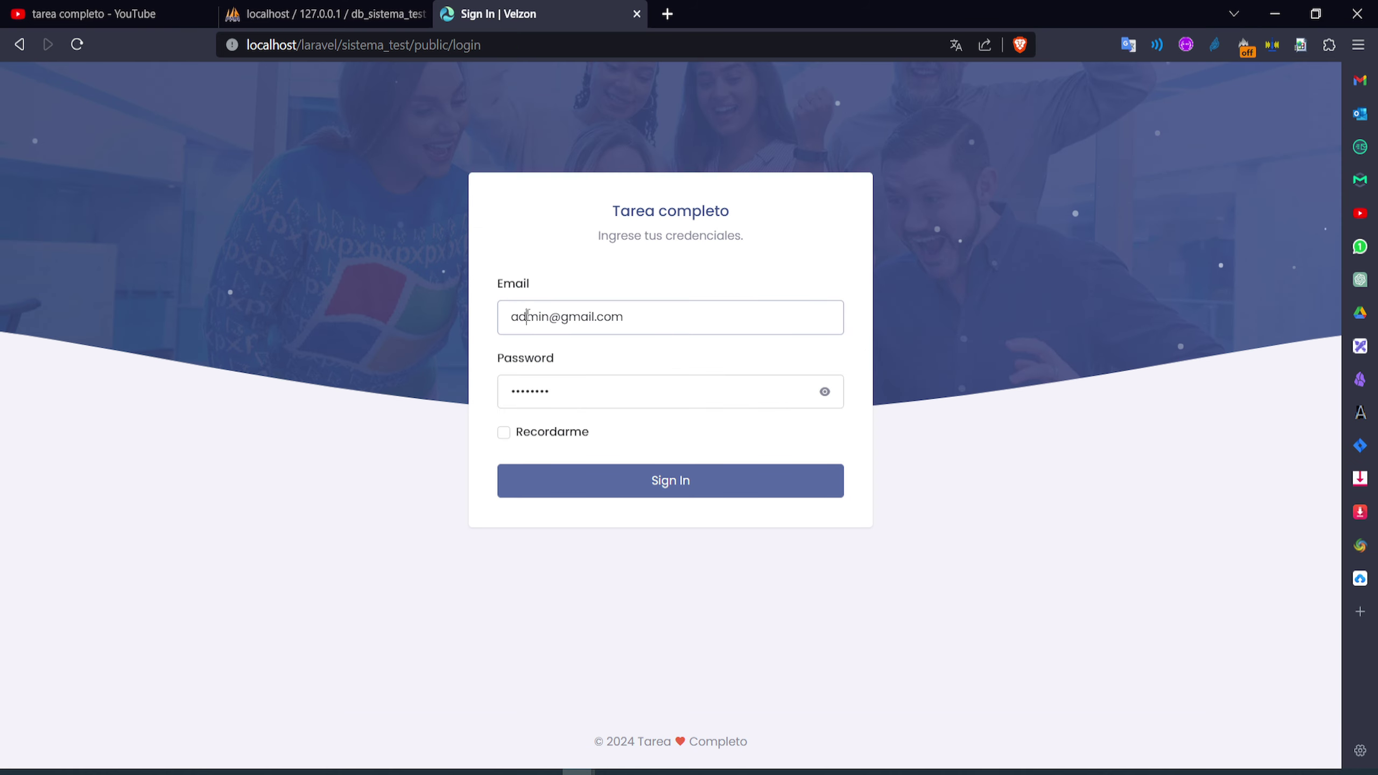
pyautogui.doubleClick(528, 316)
pyautogui.write('alumno')
pyautogui.press('Return')
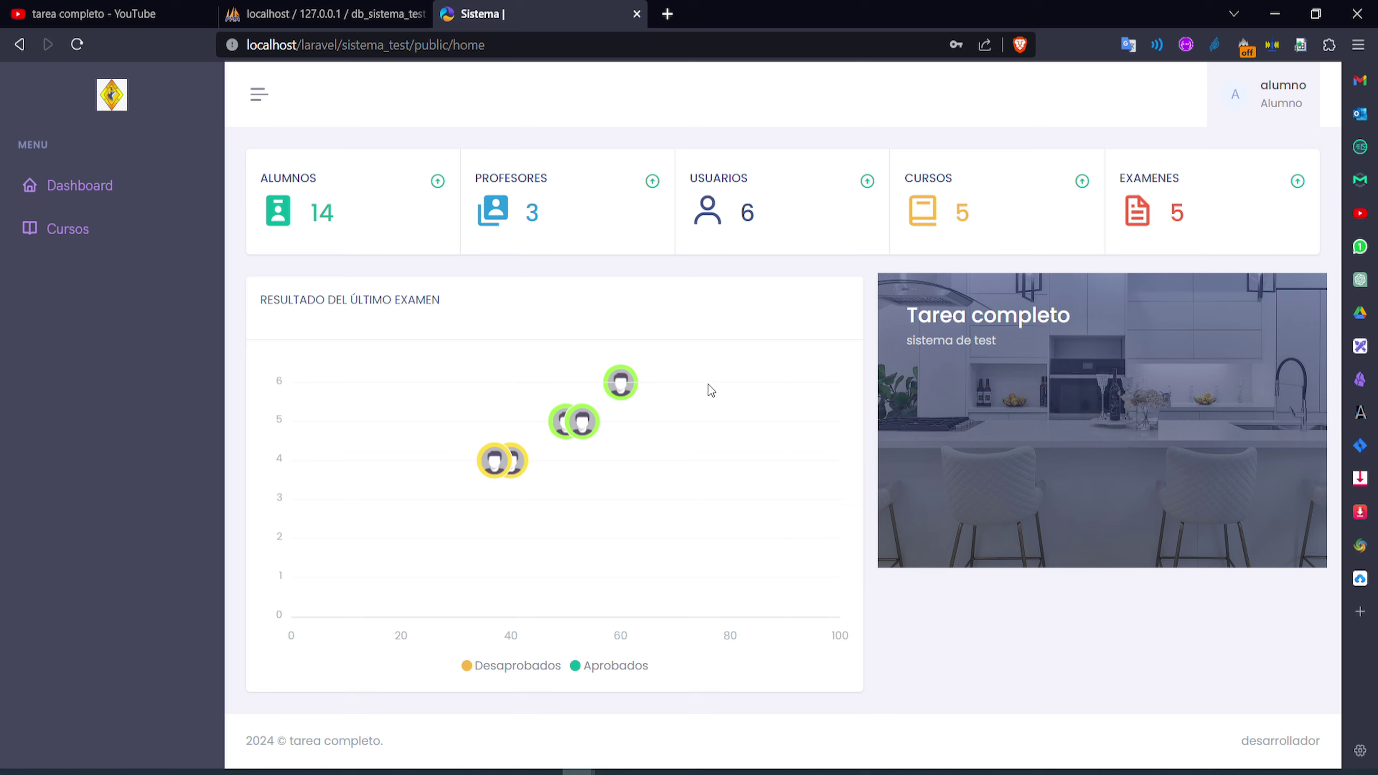
# Check the Cursos page for active exams in Bases de Datos and Programación, then sign out
pyautogui.click(124, 202)
pyautogui.click(66, 234)
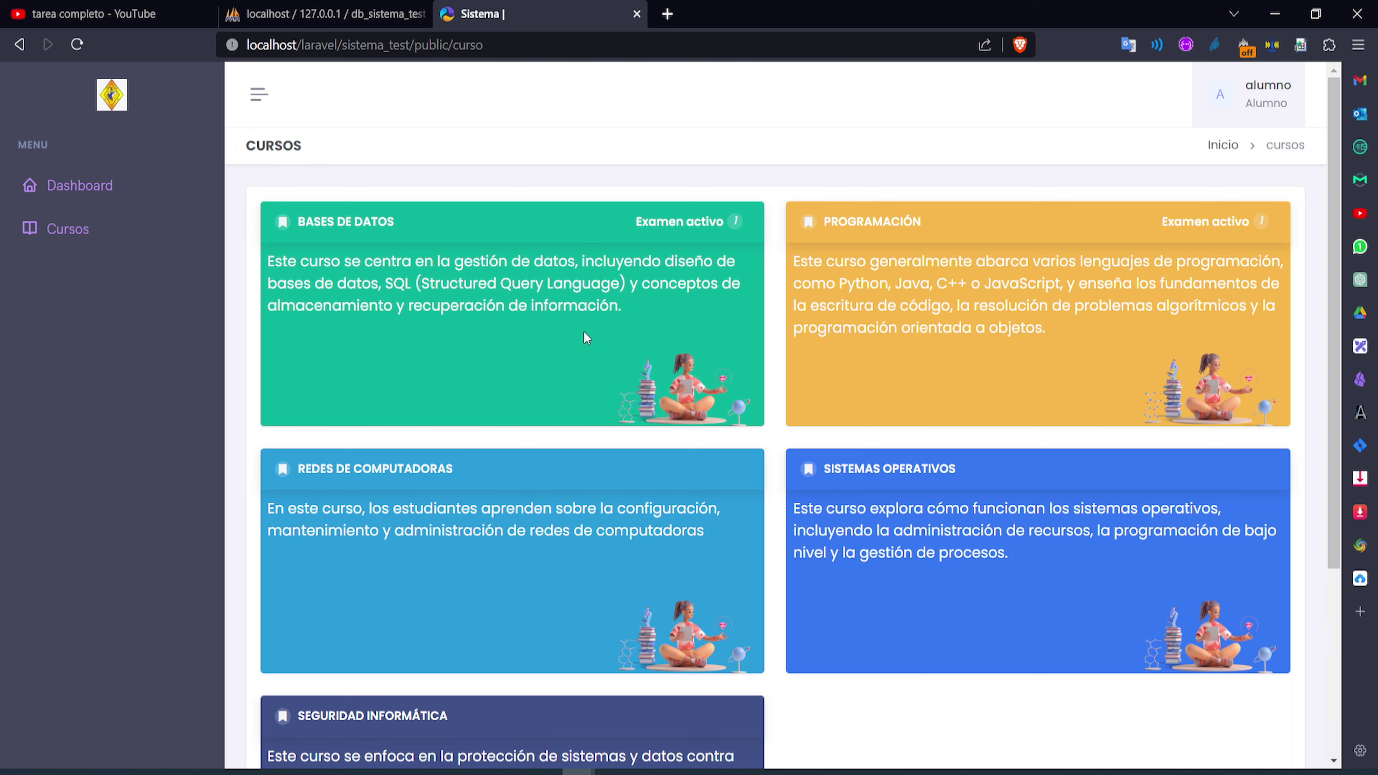
pyautogui.scroll(-5, 583, 336)
pyautogui.scroll(5, 798, 329)
pyautogui.scroll(-5, 666, 332)
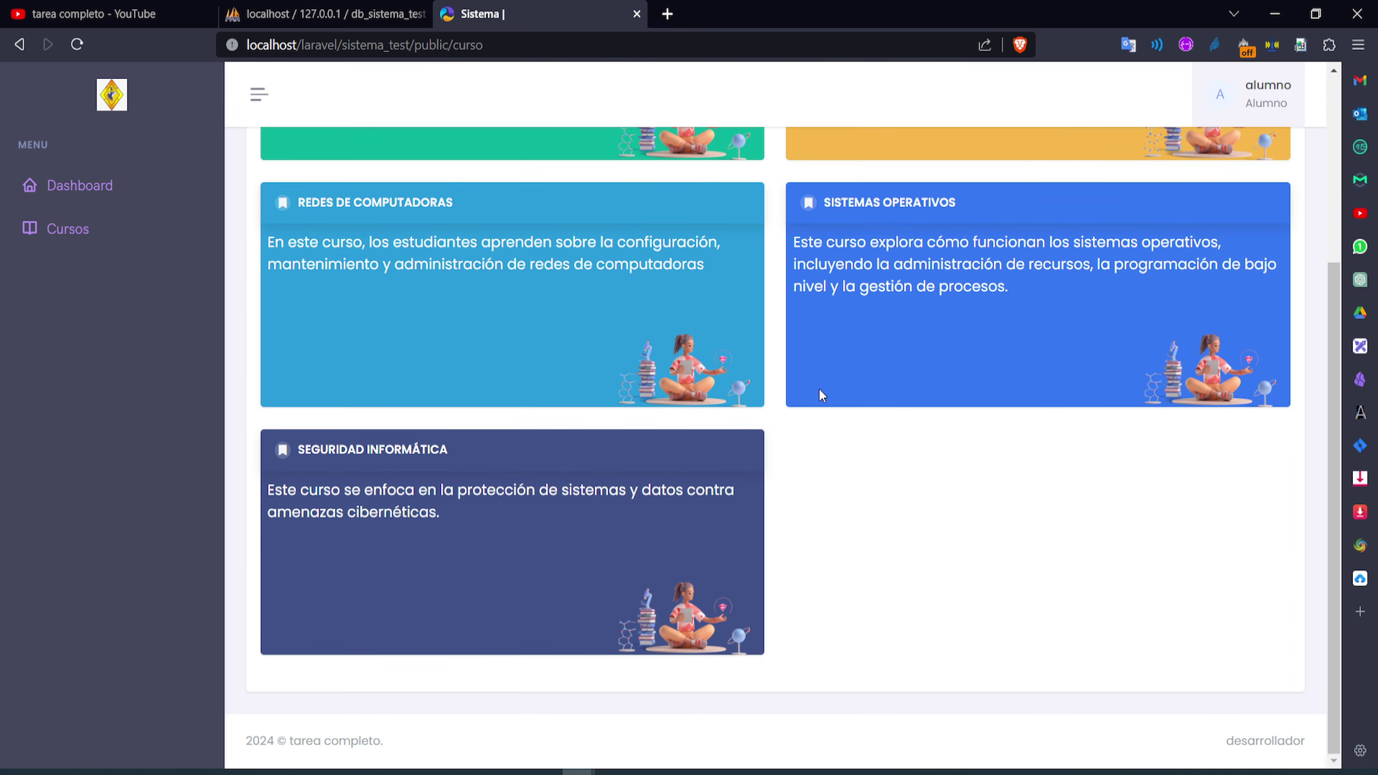
pyautogui.scroll(5, 708, 332)
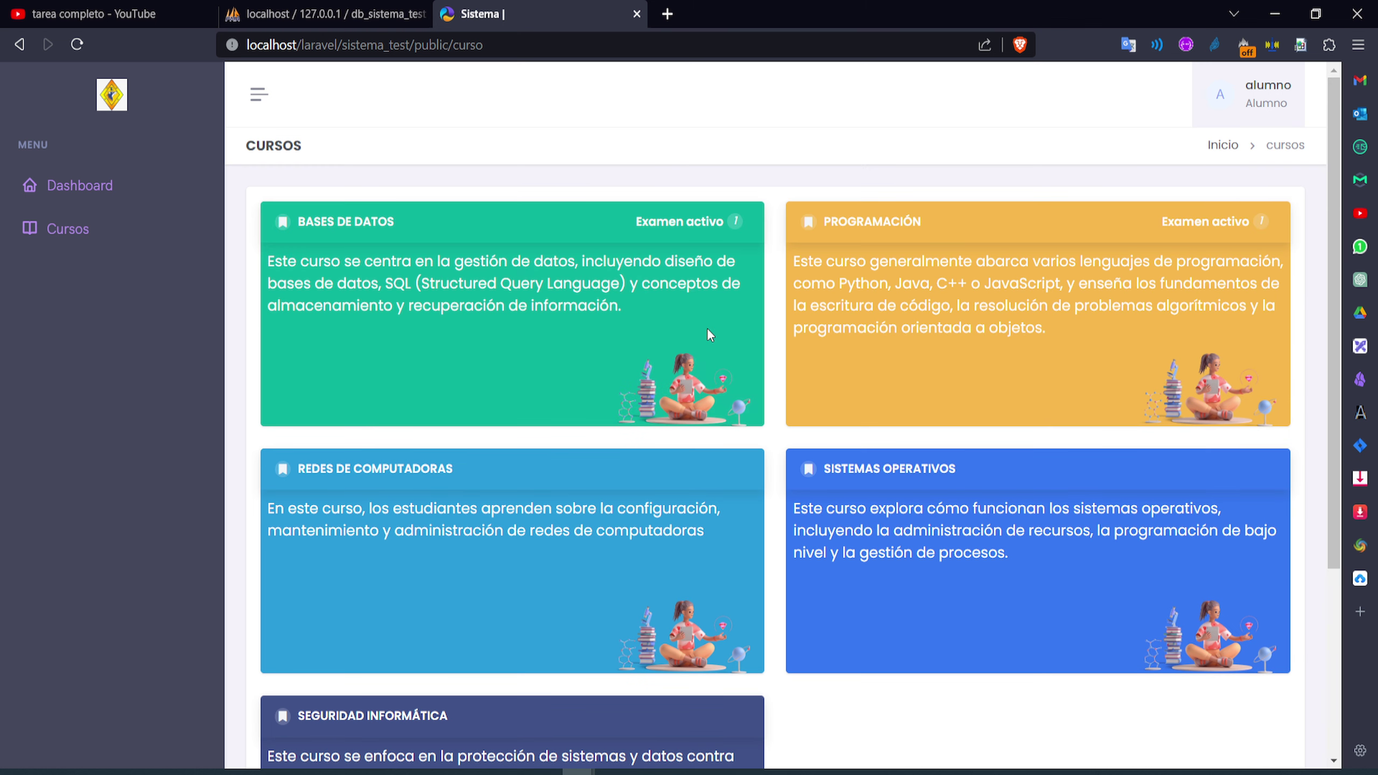
pyautogui.click(1260, 102)
pyautogui.click(1188, 191)
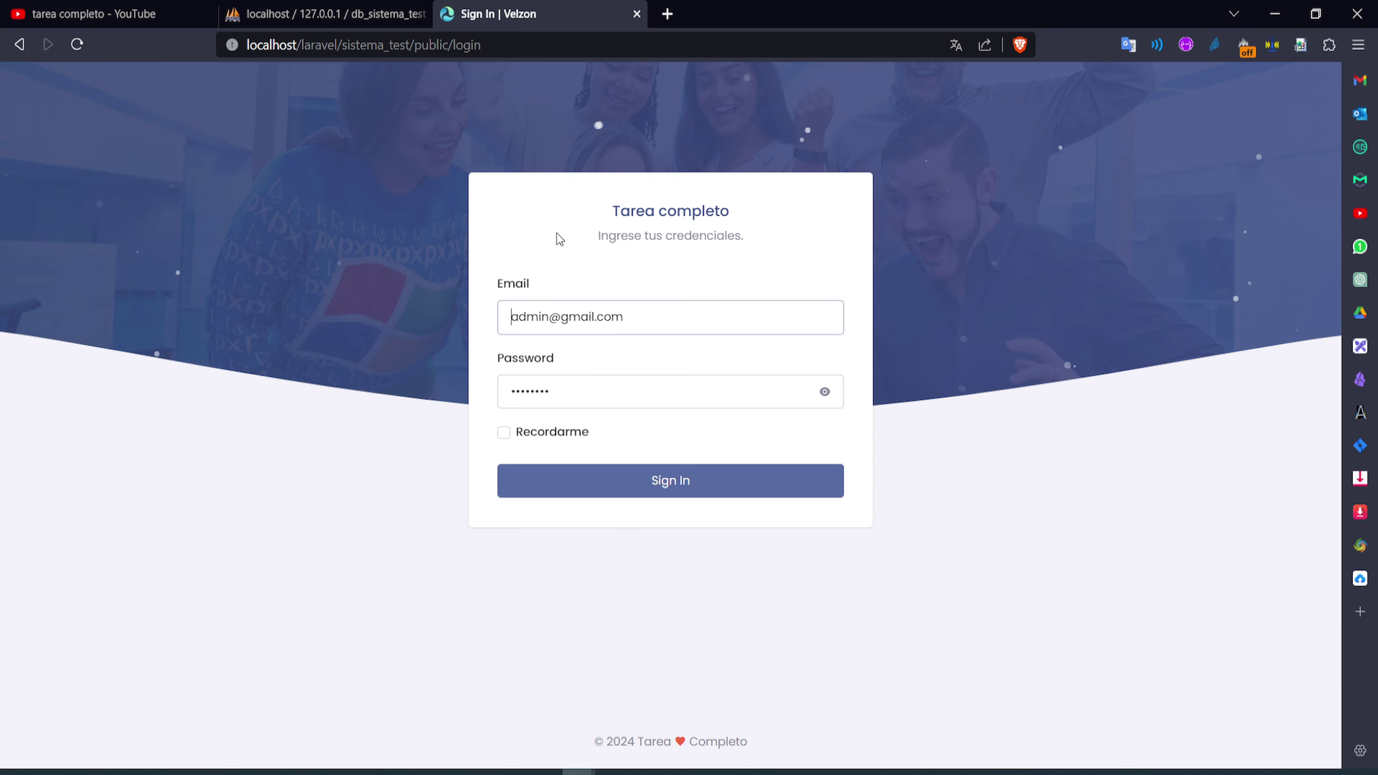
# Sign in with the second student's email and open Cursos, showing only Programación with Examen activo
pyautogui.click(548, 317)
pyautogui.write('2')
pyautogui.click(654, 481)
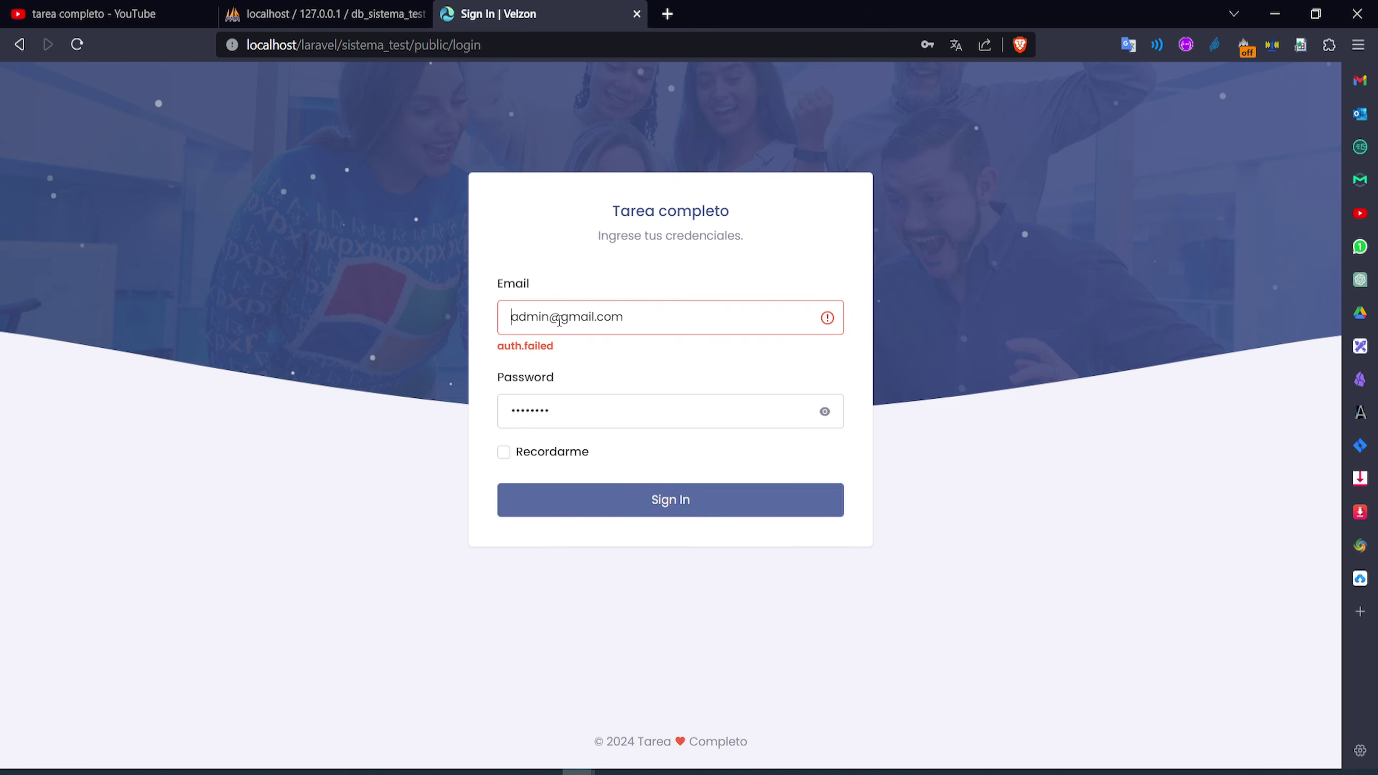
pyautogui.doubleClick(537, 316)
pyautogui.write('alumno2')
pyautogui.click(582, 497)
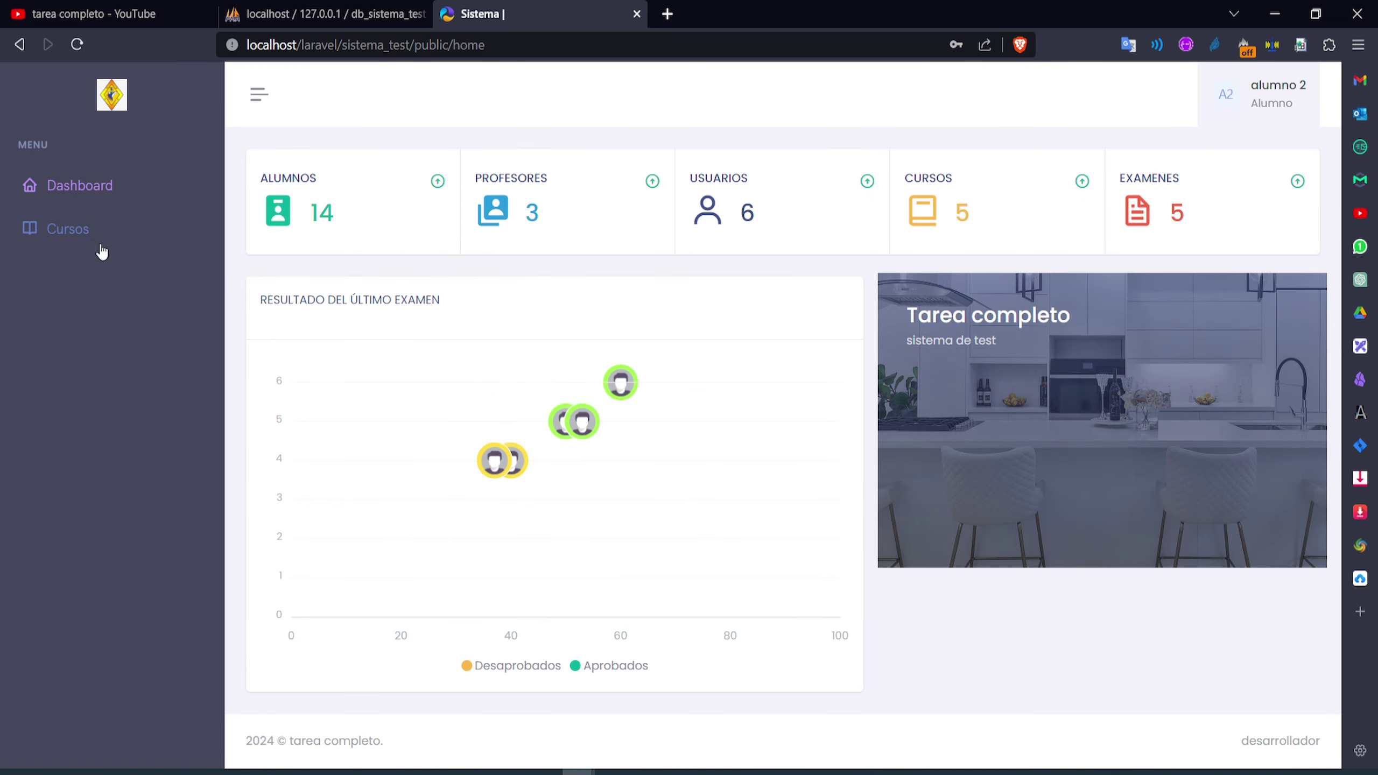
pyautogui.click(93, 245)
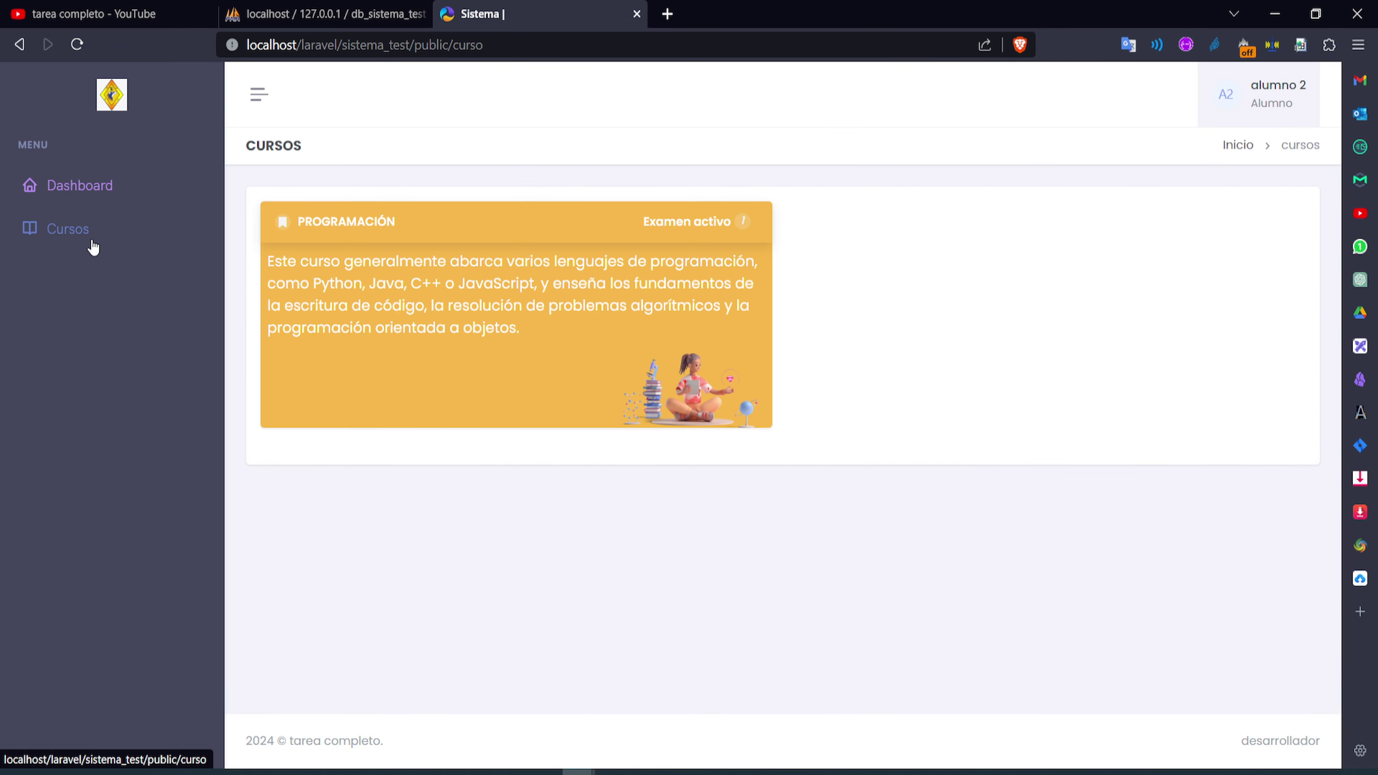
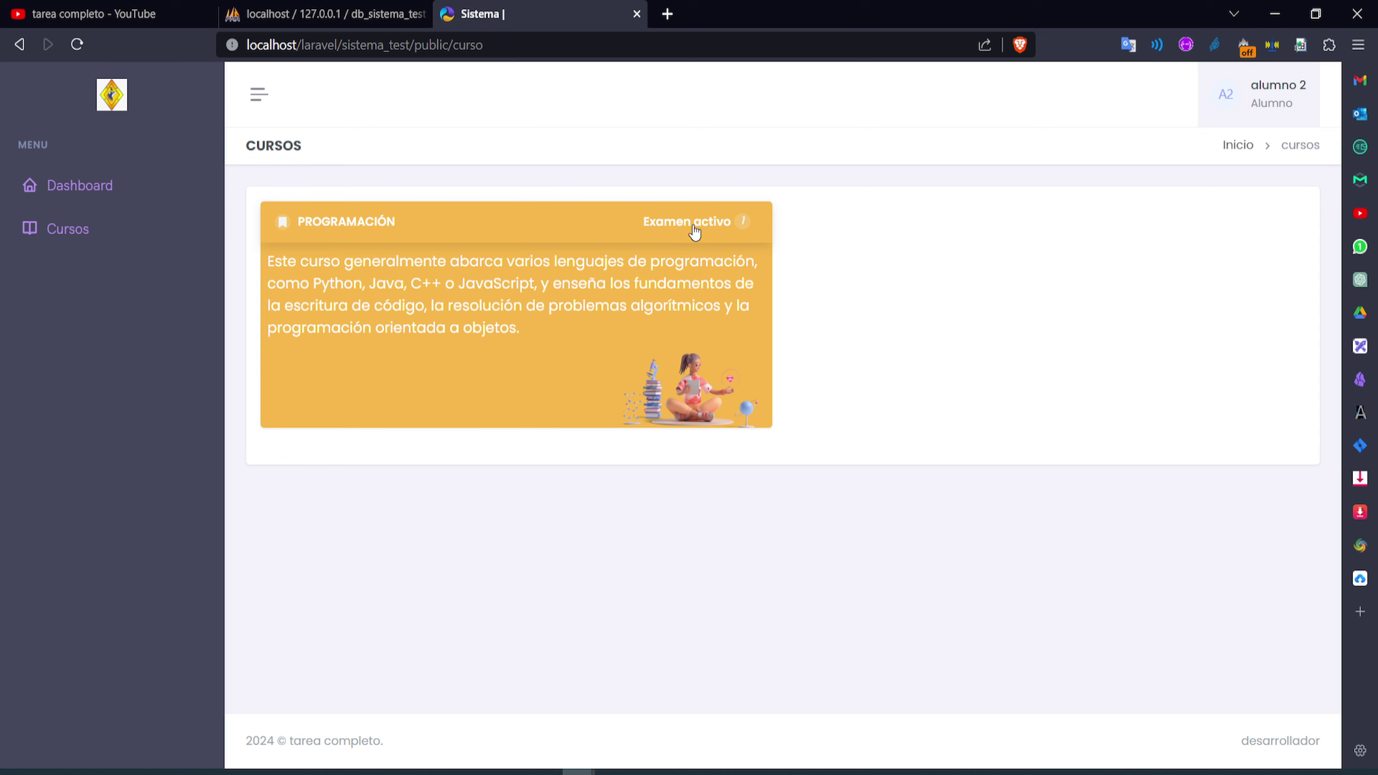
# Open the Programación course's active exams and review the missed and completed practica exams
pyautogui.click(728, 233)
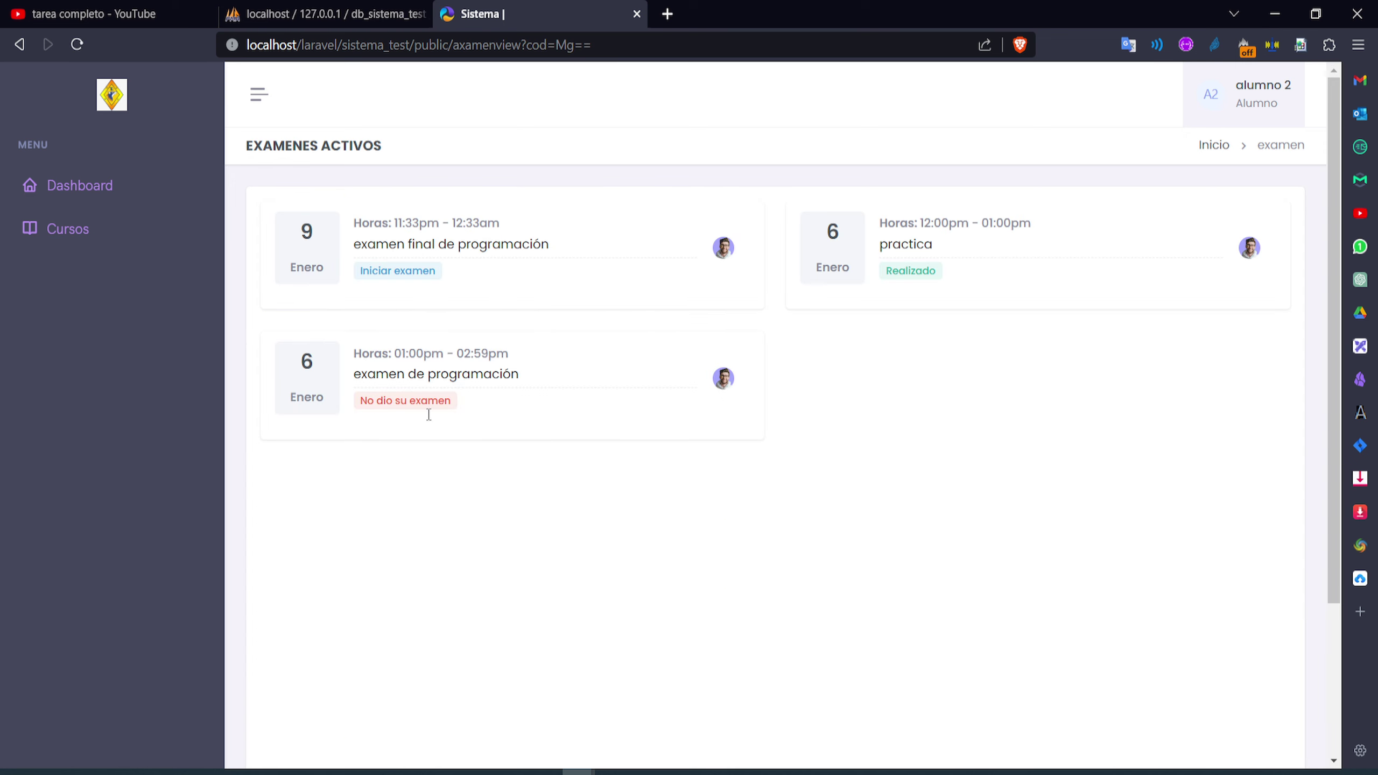
pyautogui.moveTo(486, 408); pyautogui.dragTo(346, 362)
pyautogui.moveTo(963, 280); pyautogui.dragTo(882, 260)
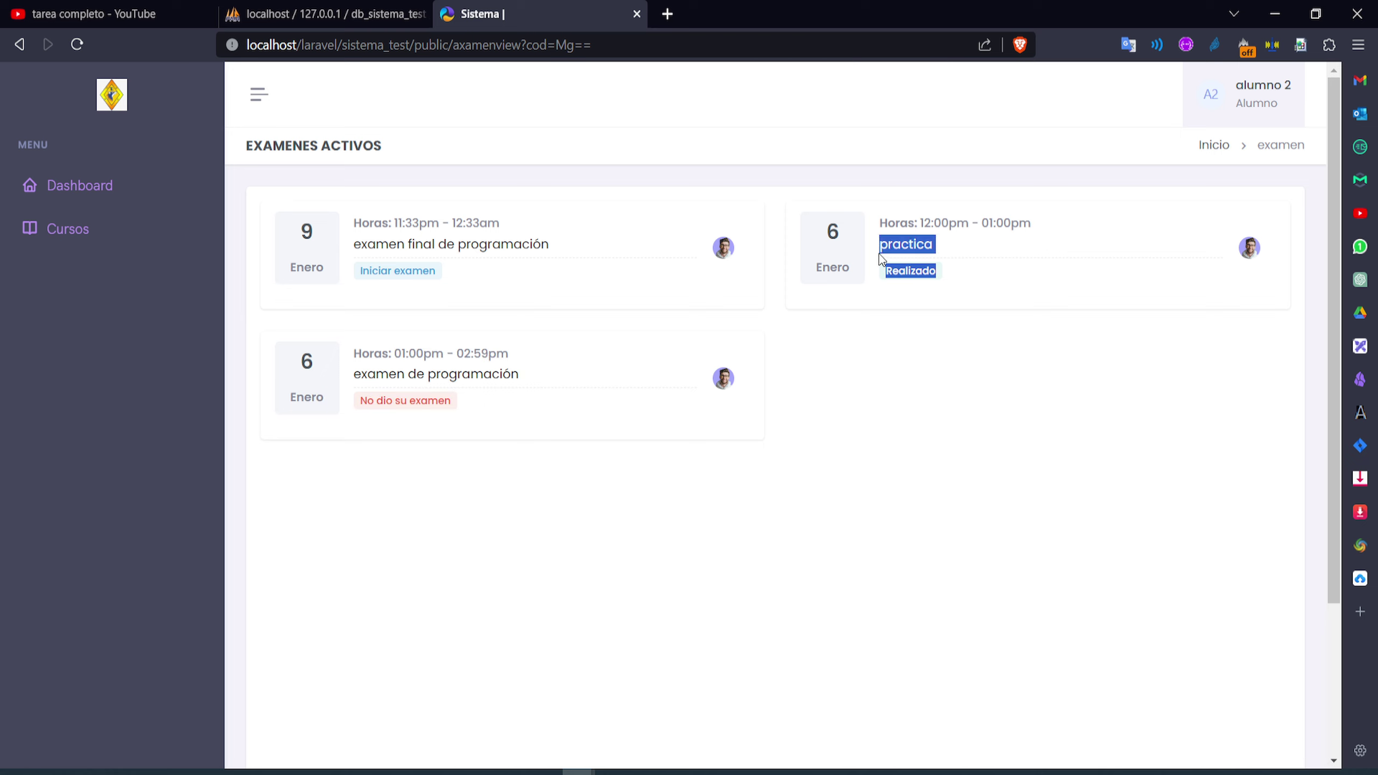
pyautogui.click(663, 266)
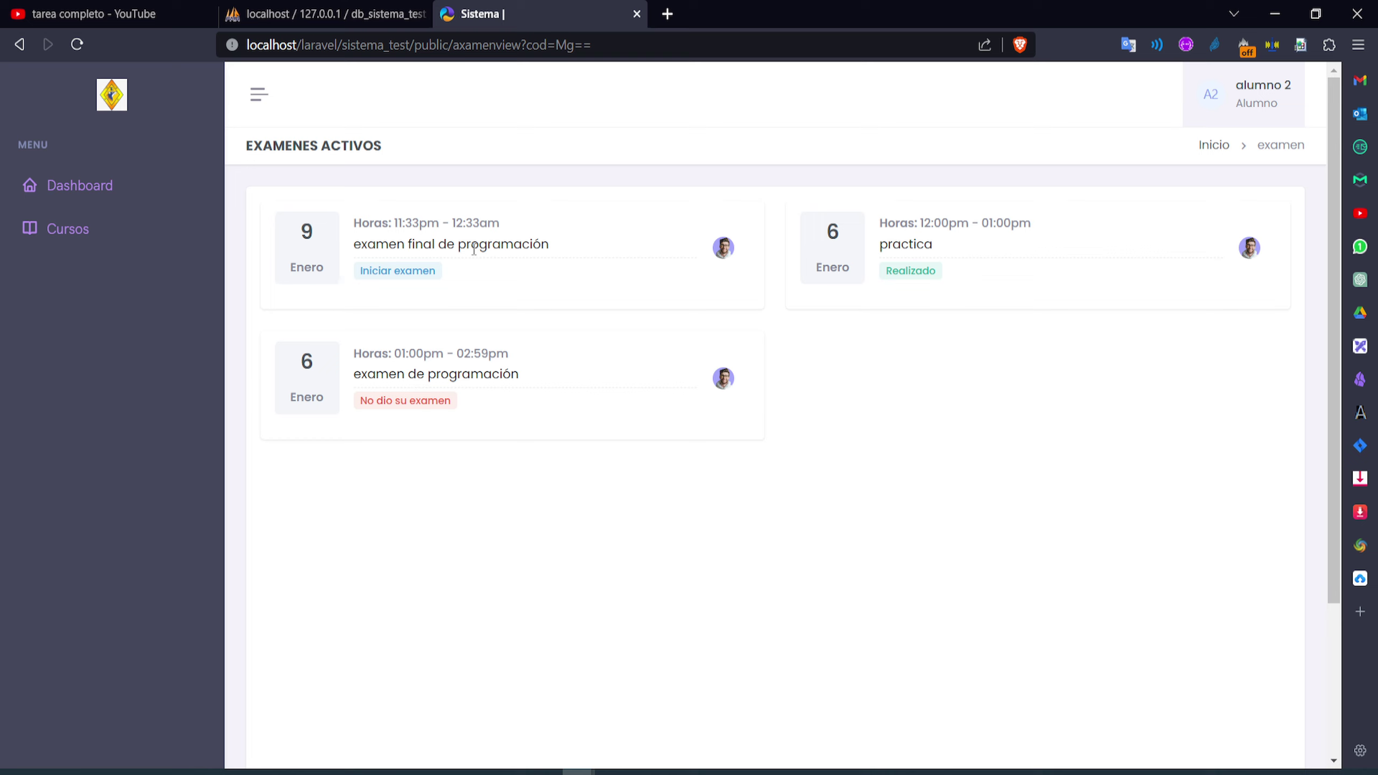
# Check the final exam's start time and request to start examen final de programación
pyautogui.moveTo(390, 223); pyautogui.dragTo(450, 227)
pyautogui.click(516, 257)
pyautogui.click(402, 272)
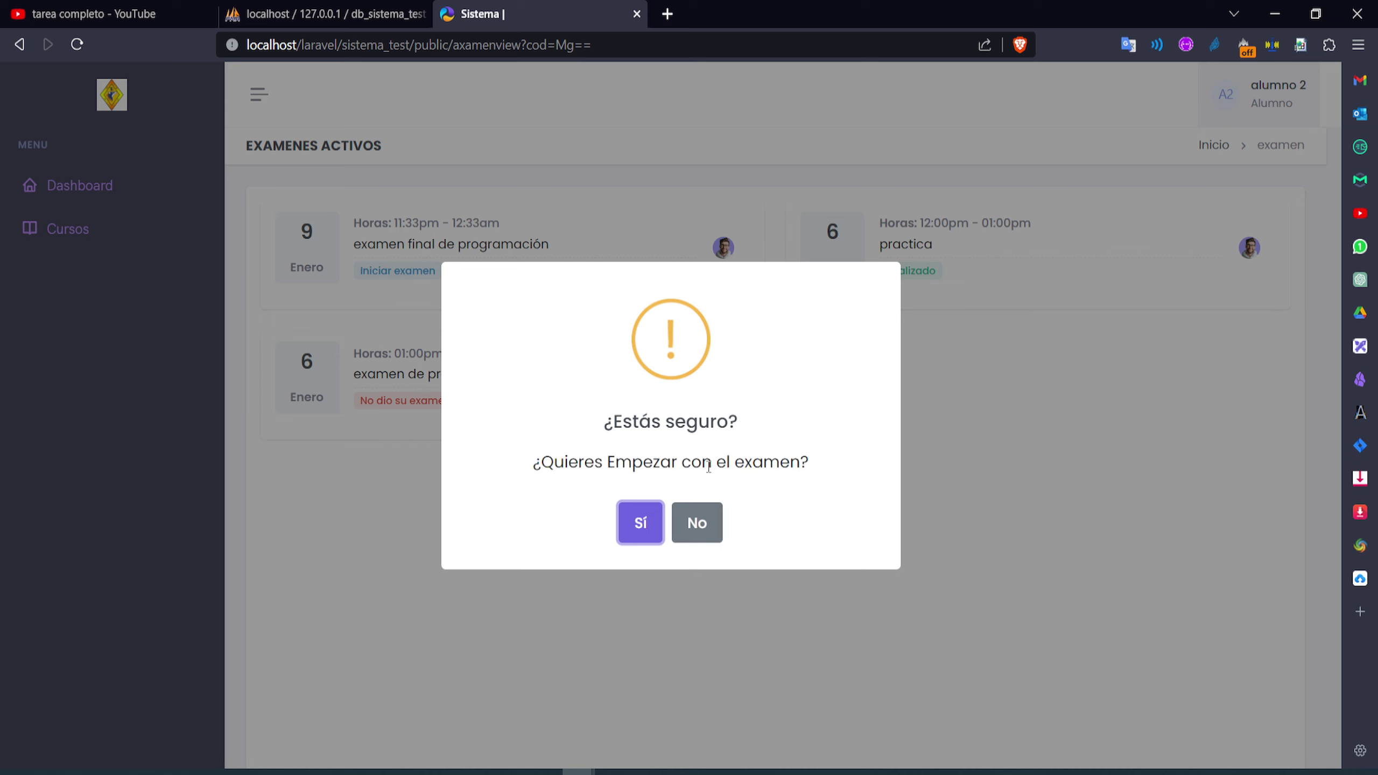
# Dismiss the first prompt with No, then re-request and confirm Sí to begin the final exam
pyautogui.click(697, 523)
pyautogui.click(429, 273)
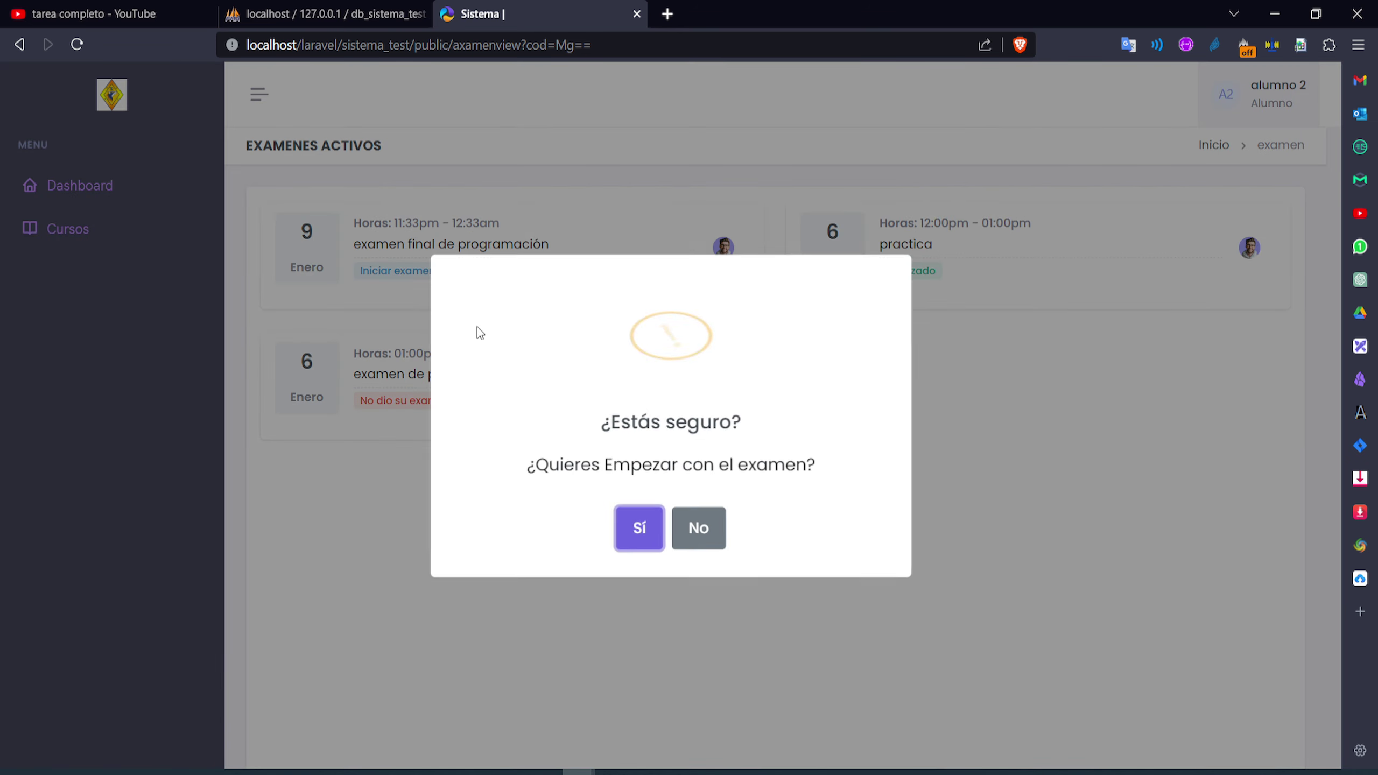
pyautogui.click(641, 522)
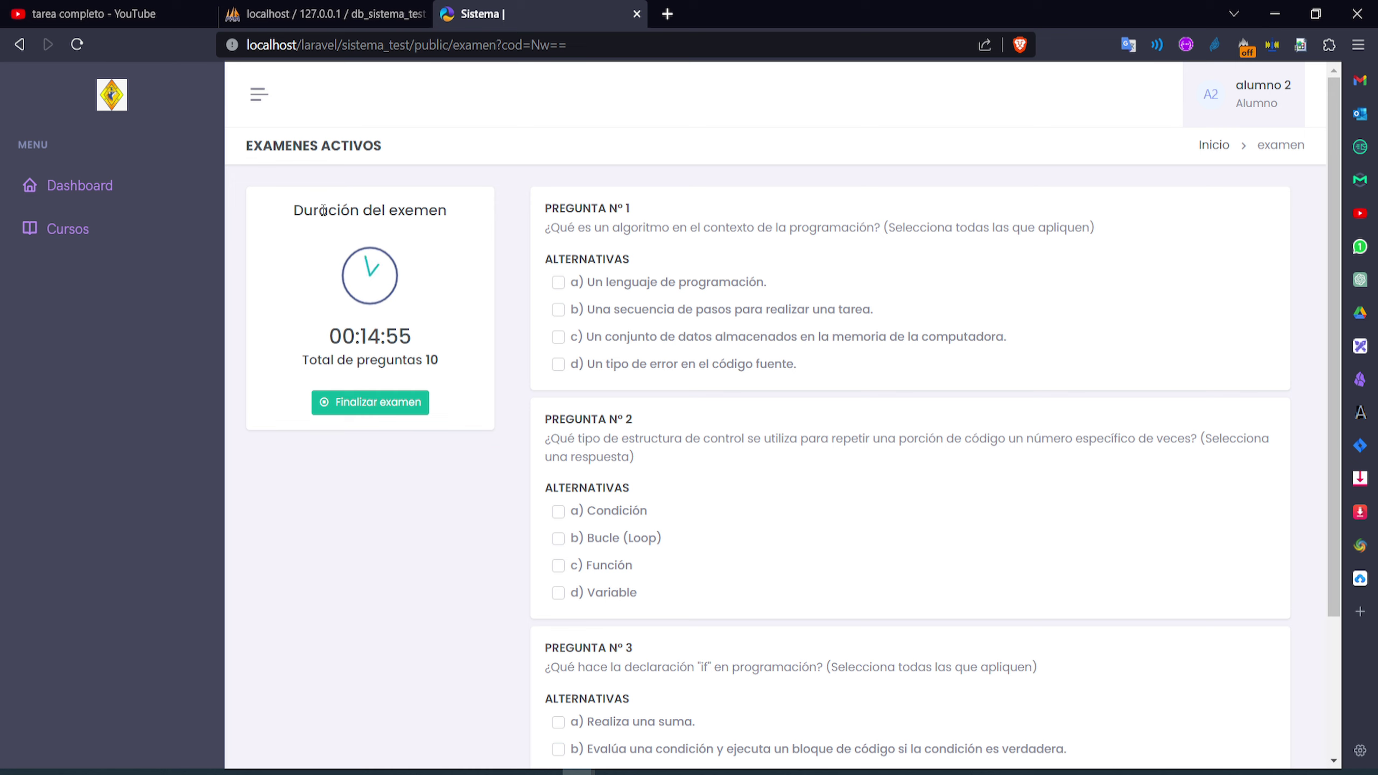
pyautogui.moveTo(456, 212); pyautogui.dragTo(294, 212)
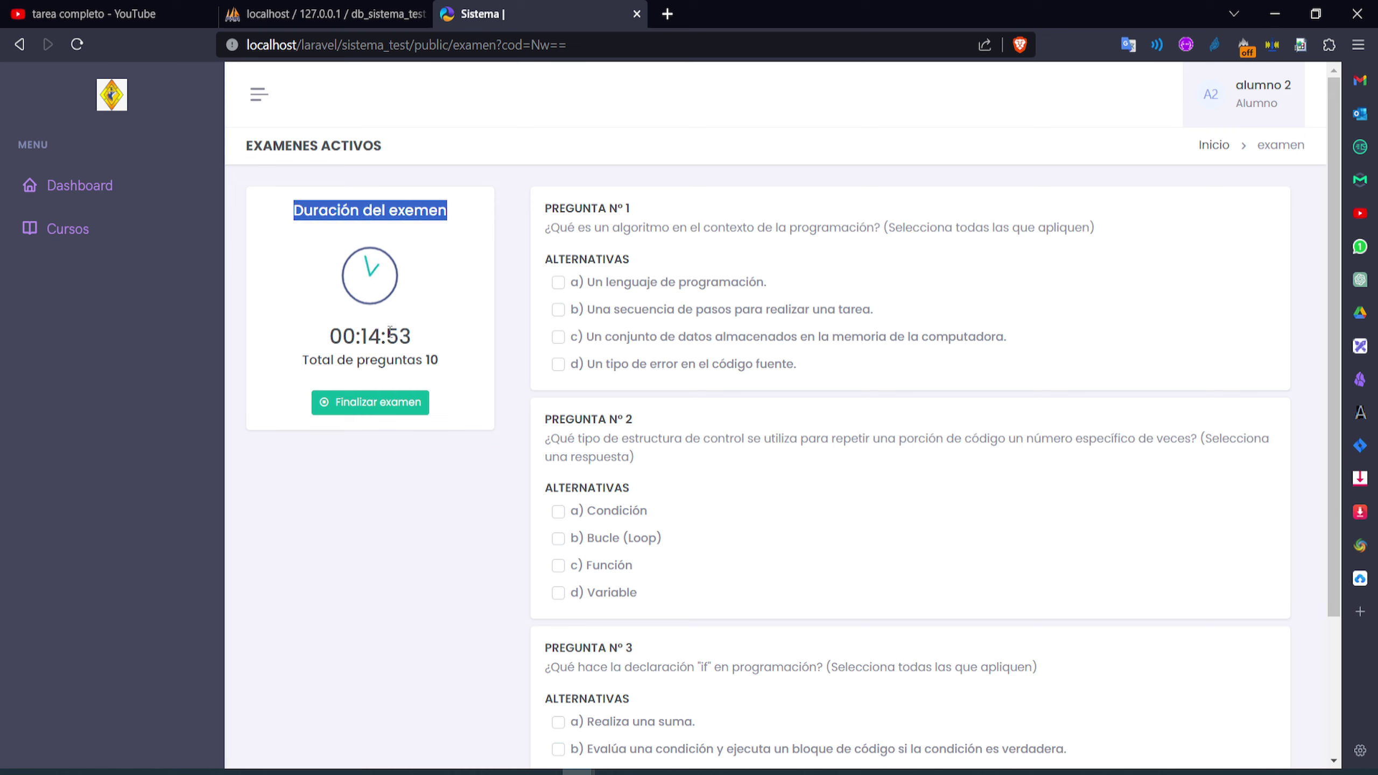
pyautogui.moveTo(411, 332)
pyautogui.mouseDown()
pyautogui.moveTo(352, 332)
pyautogui.moveTo(406, 326)
pyautogui.moveTo(426, 332)
pyautogui.moveTo(366, 334)
pyautogui.moveTo(427, 340)
pyautogui.mouseUp()
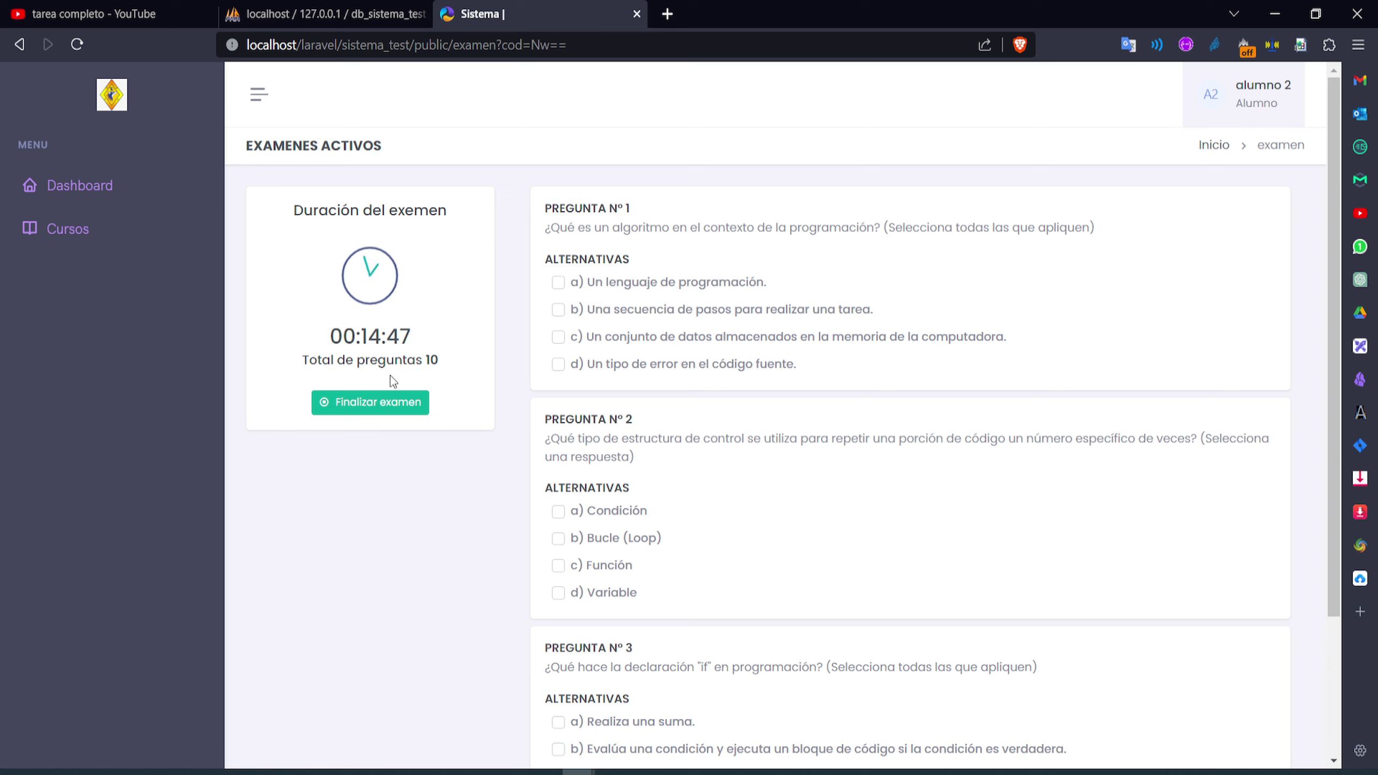
pyautogui.moveTo(313, 355); pyautogui.dragTo(441, 364)
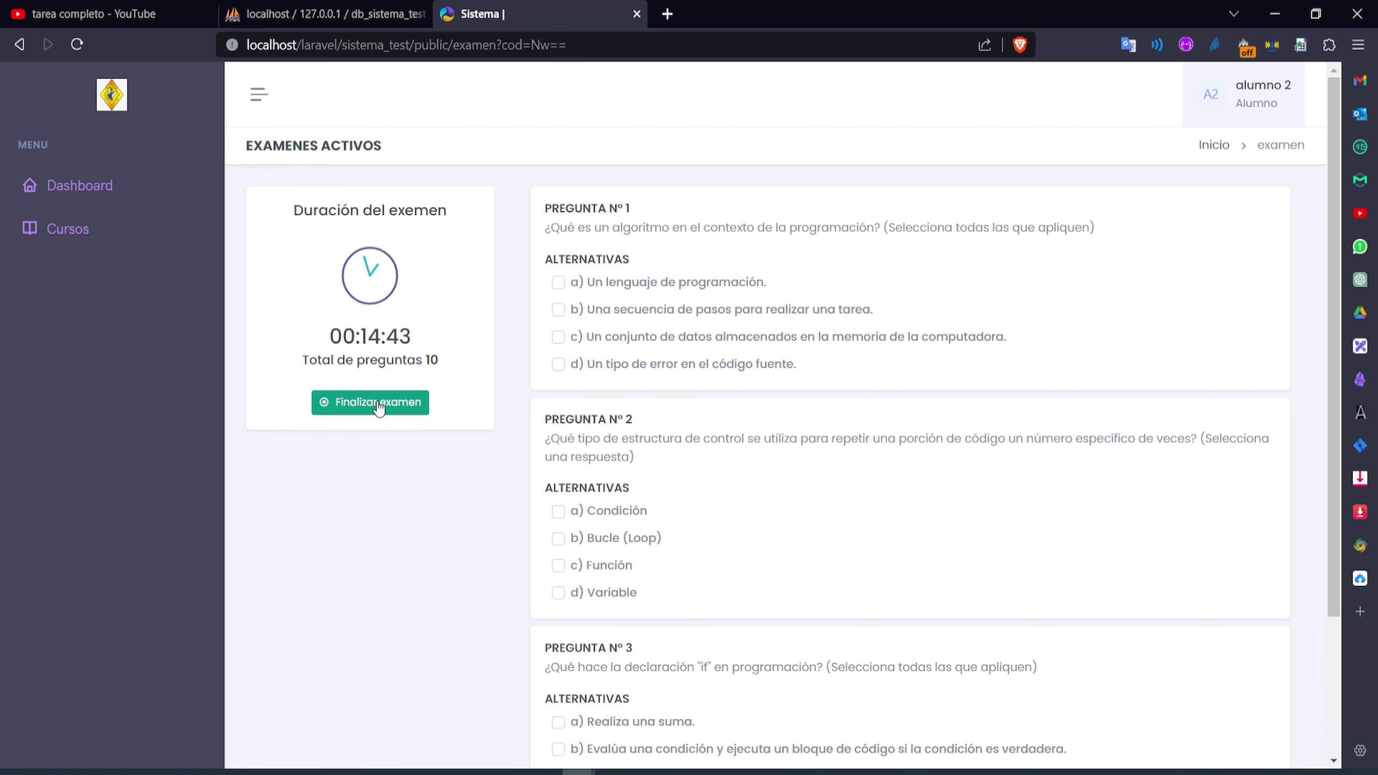
pyautogui.scroll(-20, 735, 395)
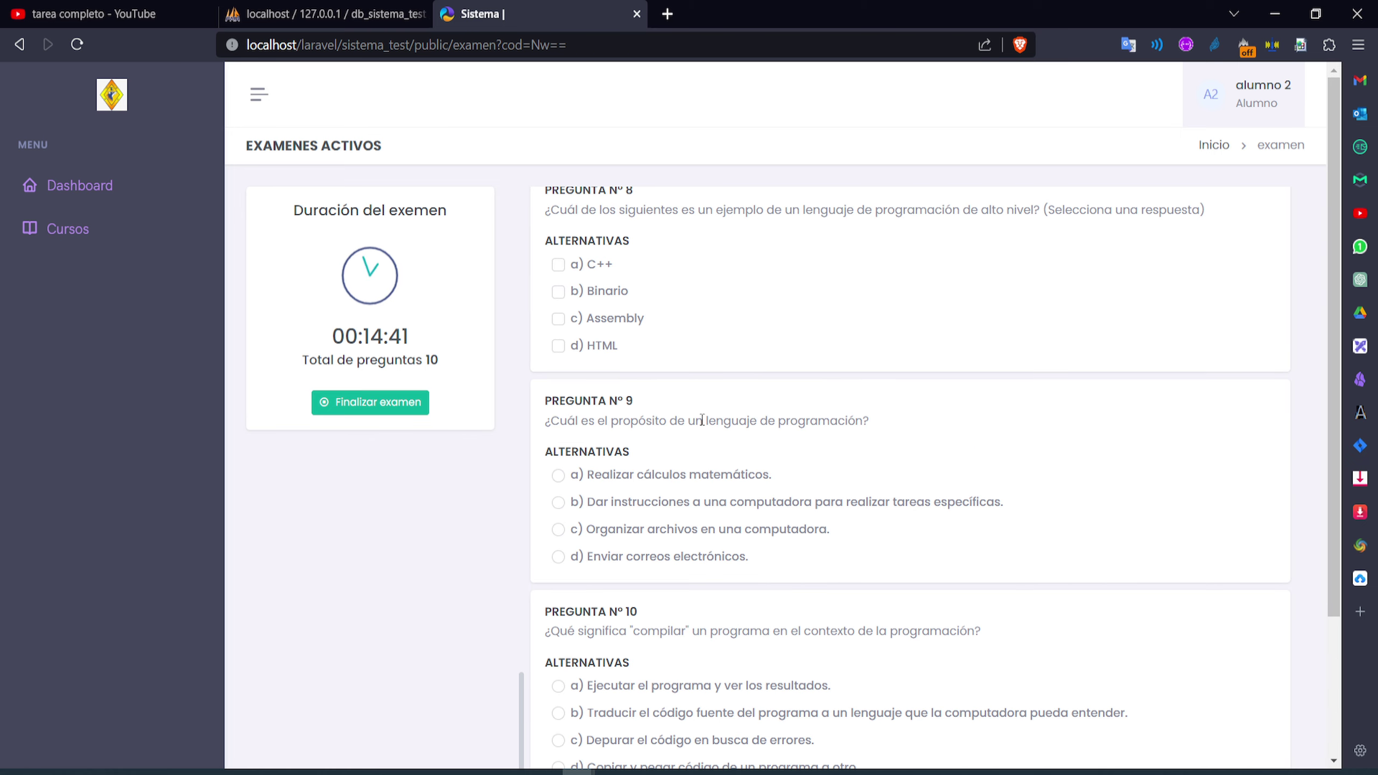
pyautogui.scroll(20, 703, 420)
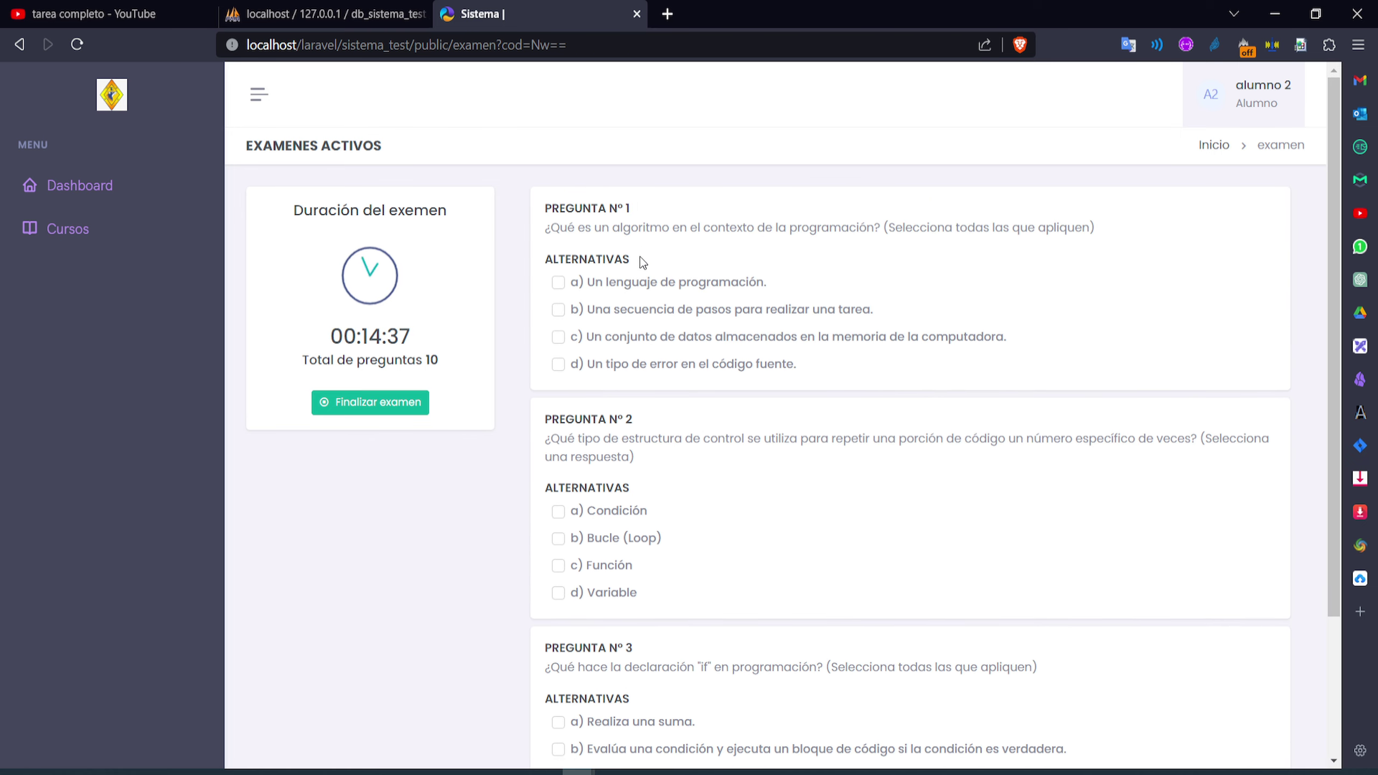
pyautogui.scroll(-10, 683, 344)
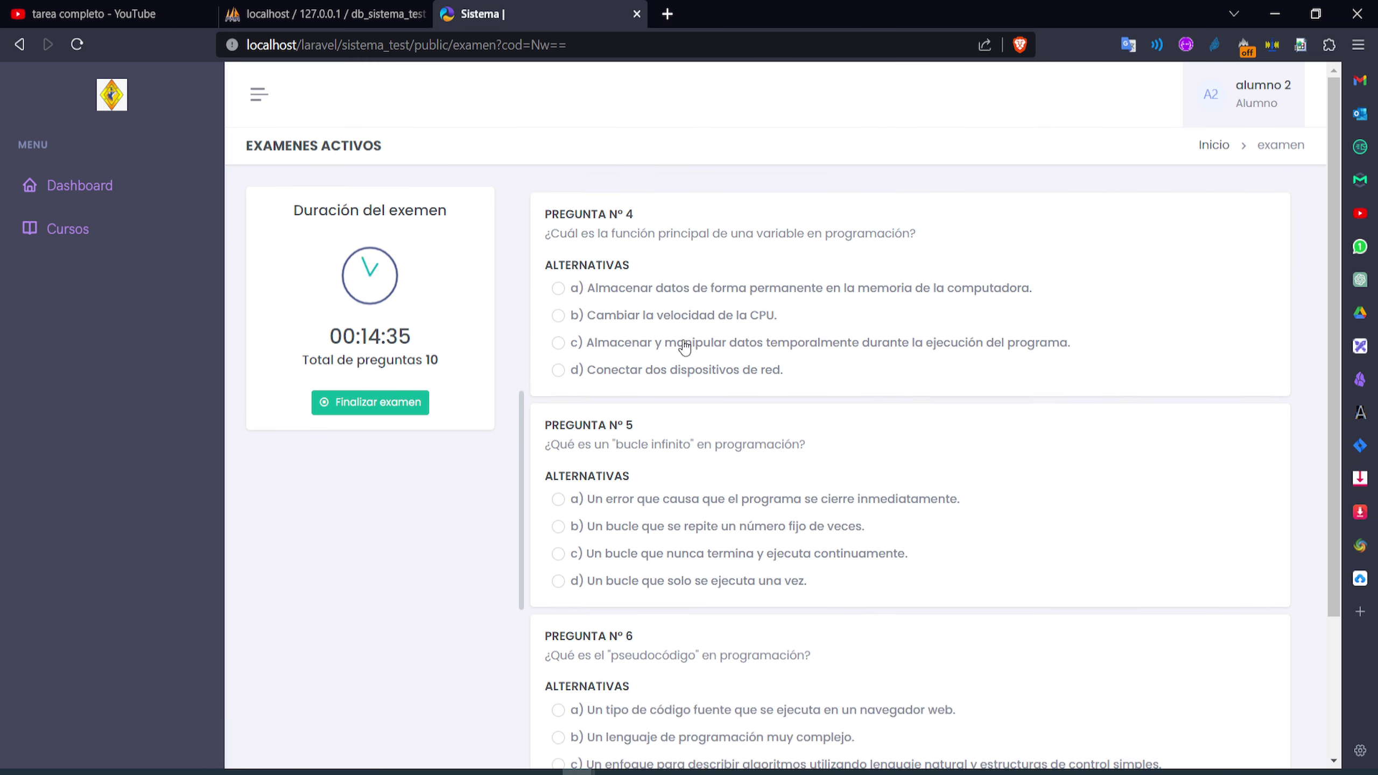
pyautogui.scroll(10, 683, 344)
# Answer questions 1–5: a; Bucle and Variable; b and d; b; c
pyautogui.click(593, 282)
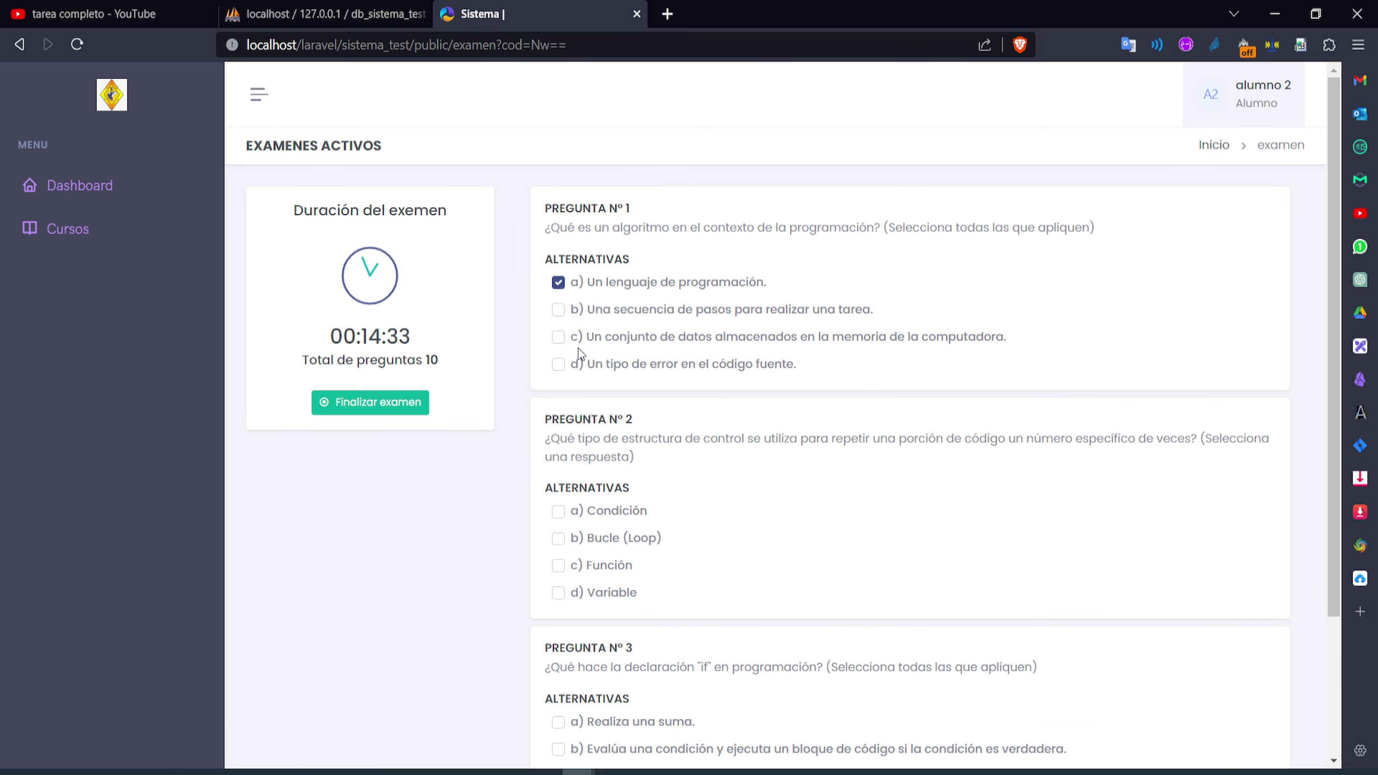
pyautogui.scroll(-1, 621, 489)
pyautogui.click(559, 447)
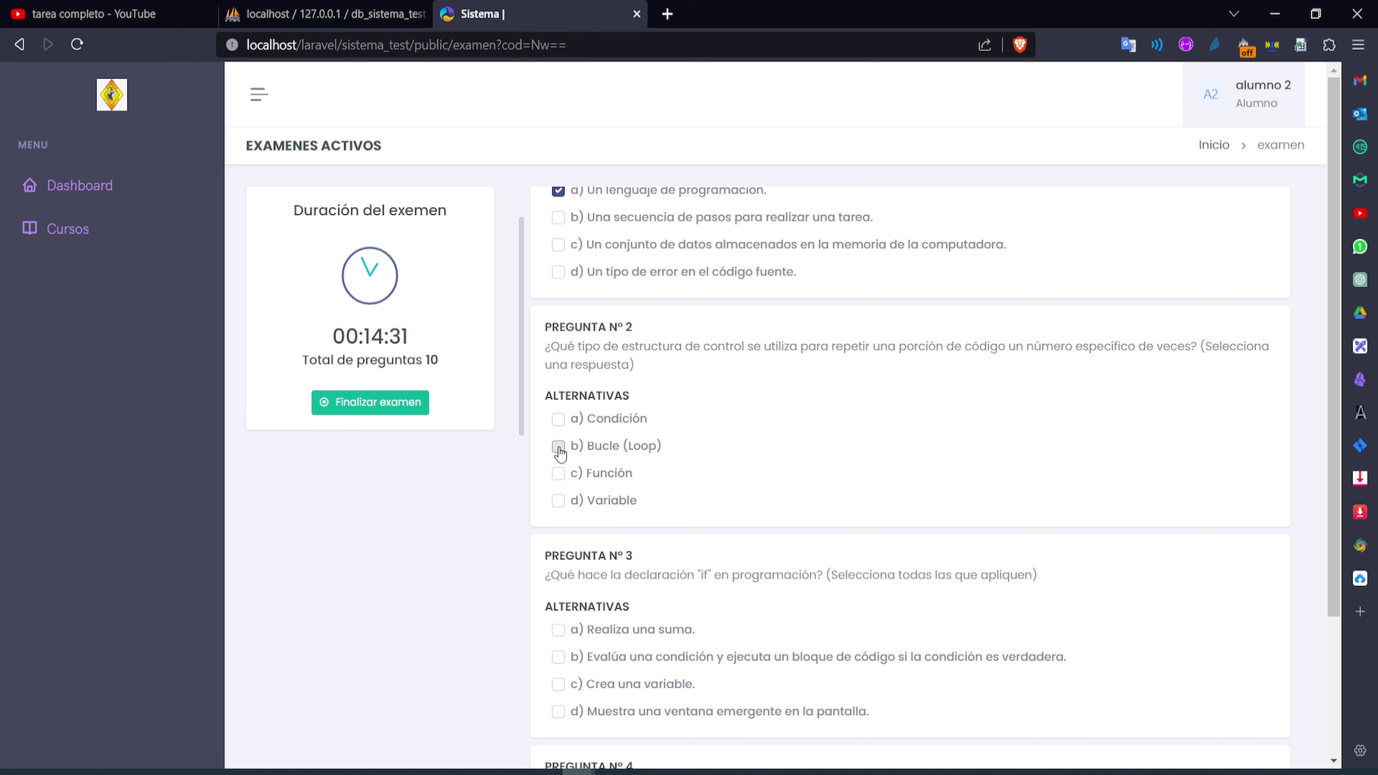
pyautogui.click(562, 505)
pyautogui.scroll(-4, 719, 468)
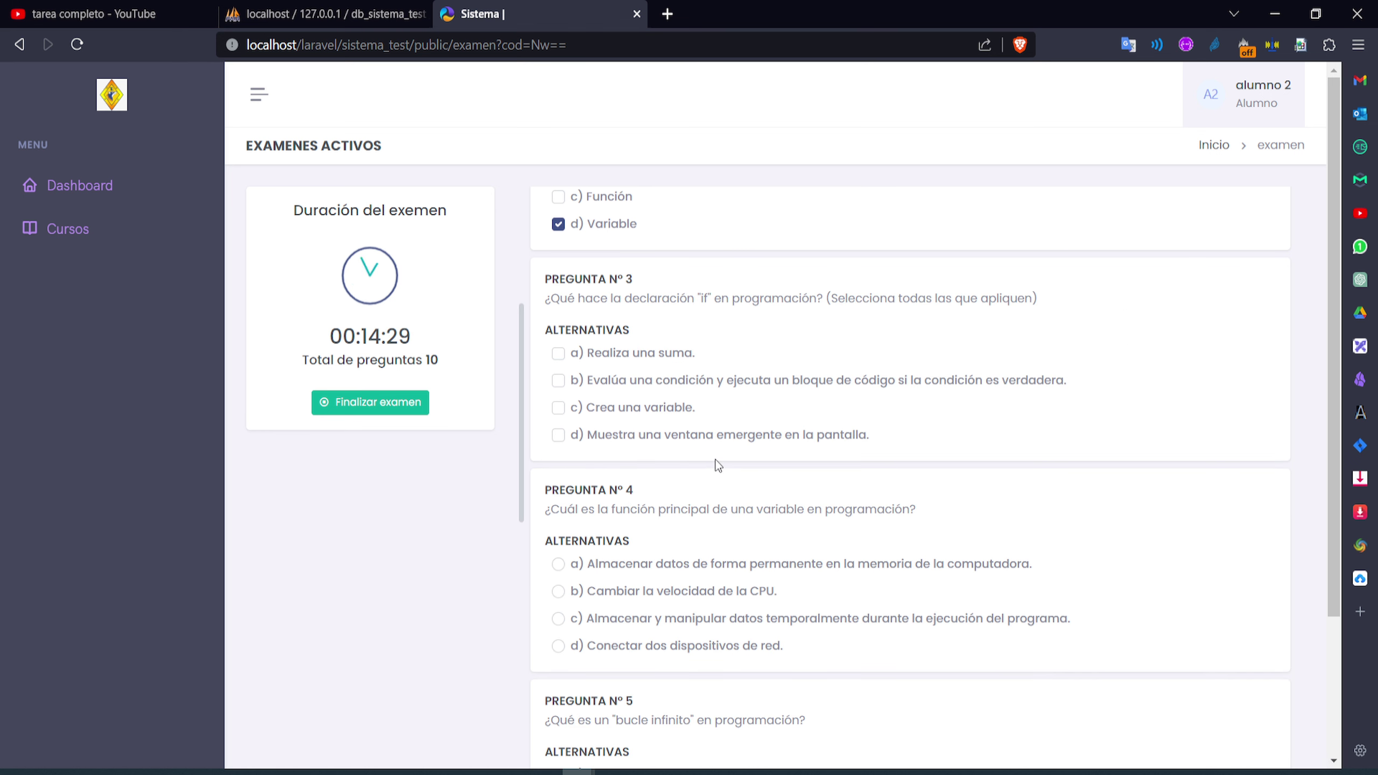
pyautogui.click(561, 382)
pyautogui.click(558, 436)
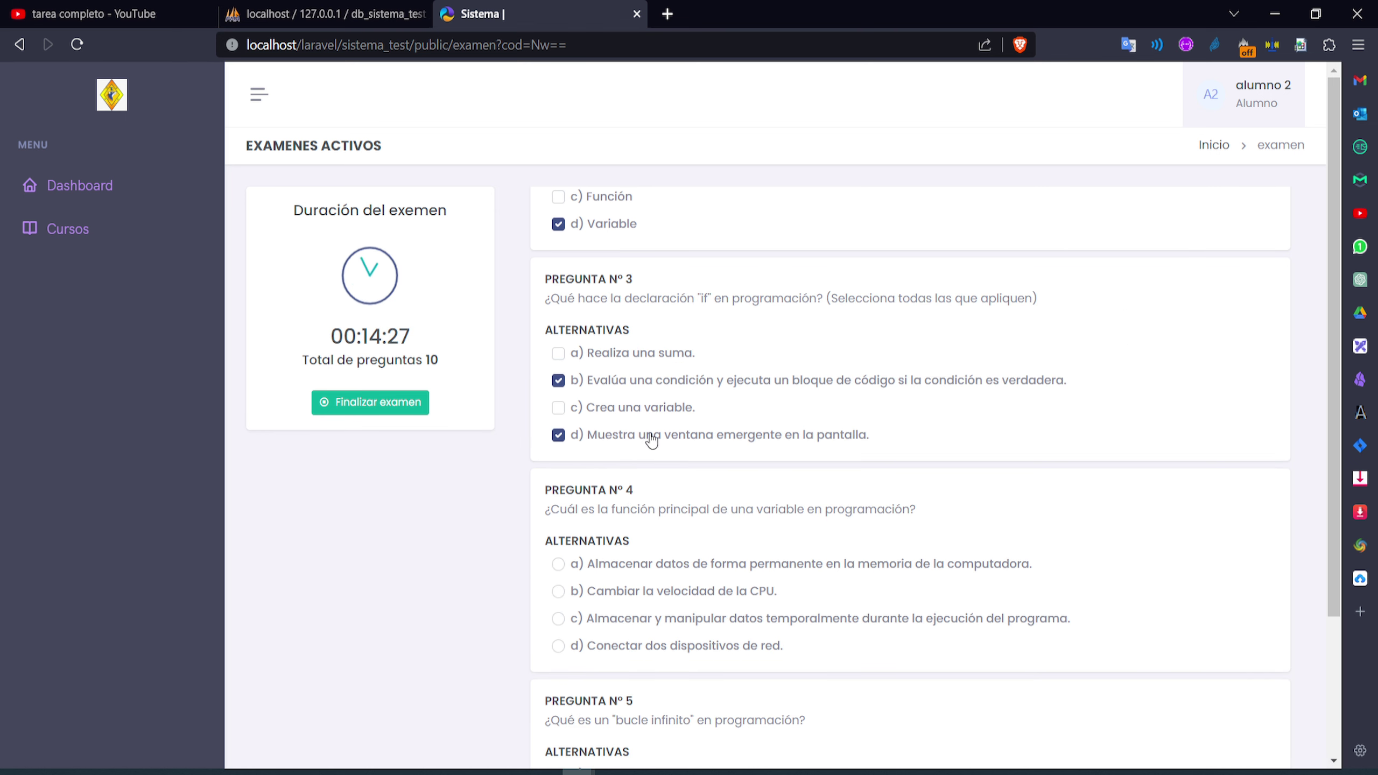
pyautogui.scroll(-4, 653, 439)
pyautogui.click(559, 316)
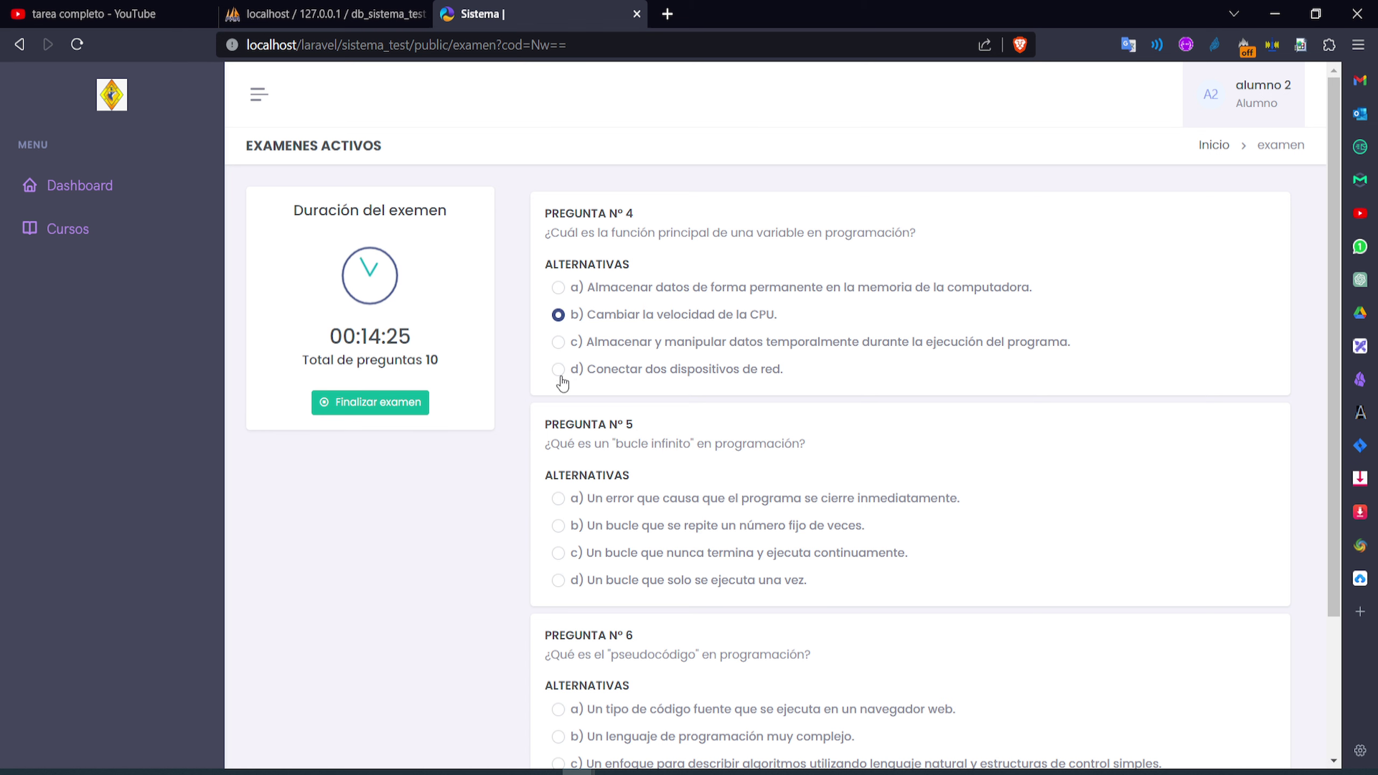
pyautogui.scroll(-4, 642, 434)
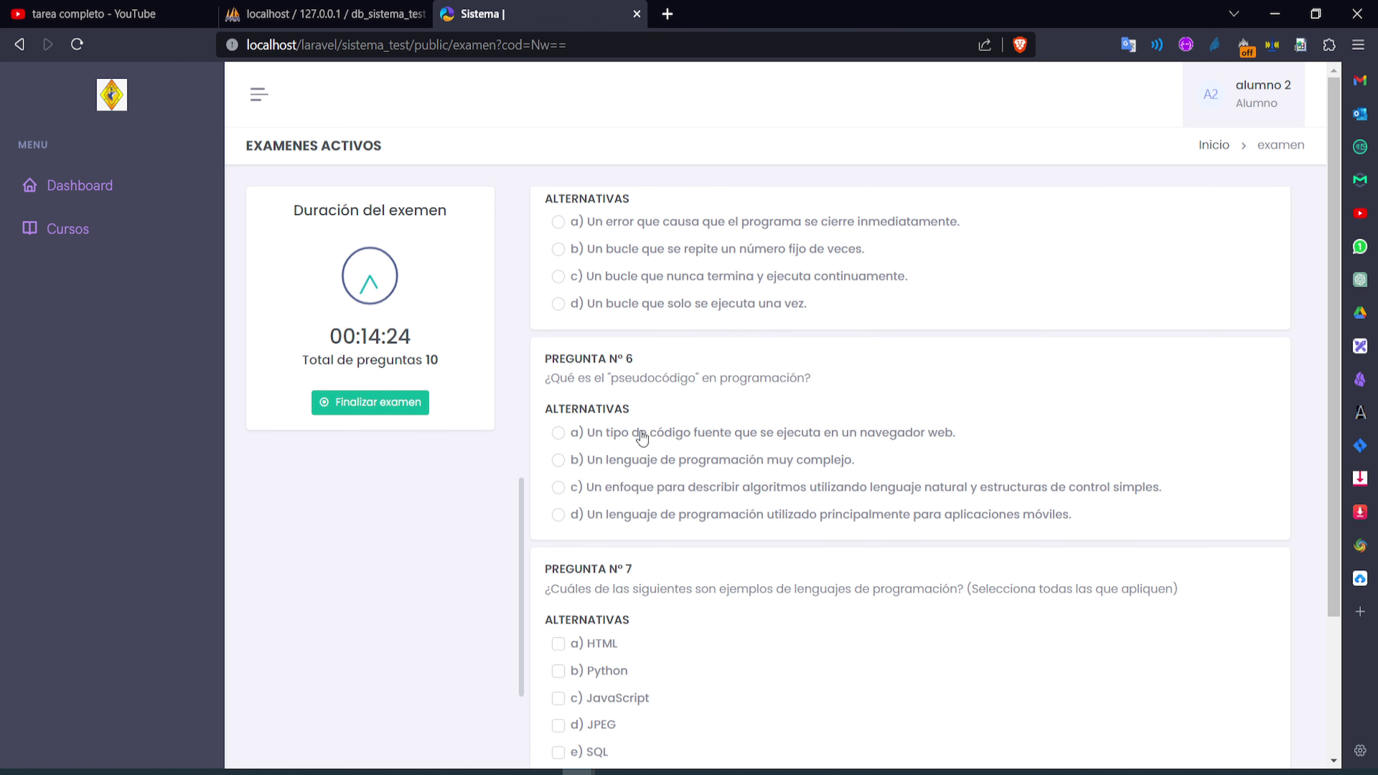
pyautogui.click(557, 277)
# Answer questions 6–10: b; Python, JavaScript and SQL; C++; b; b
pyautogui.scroll(-1, 651, 380)
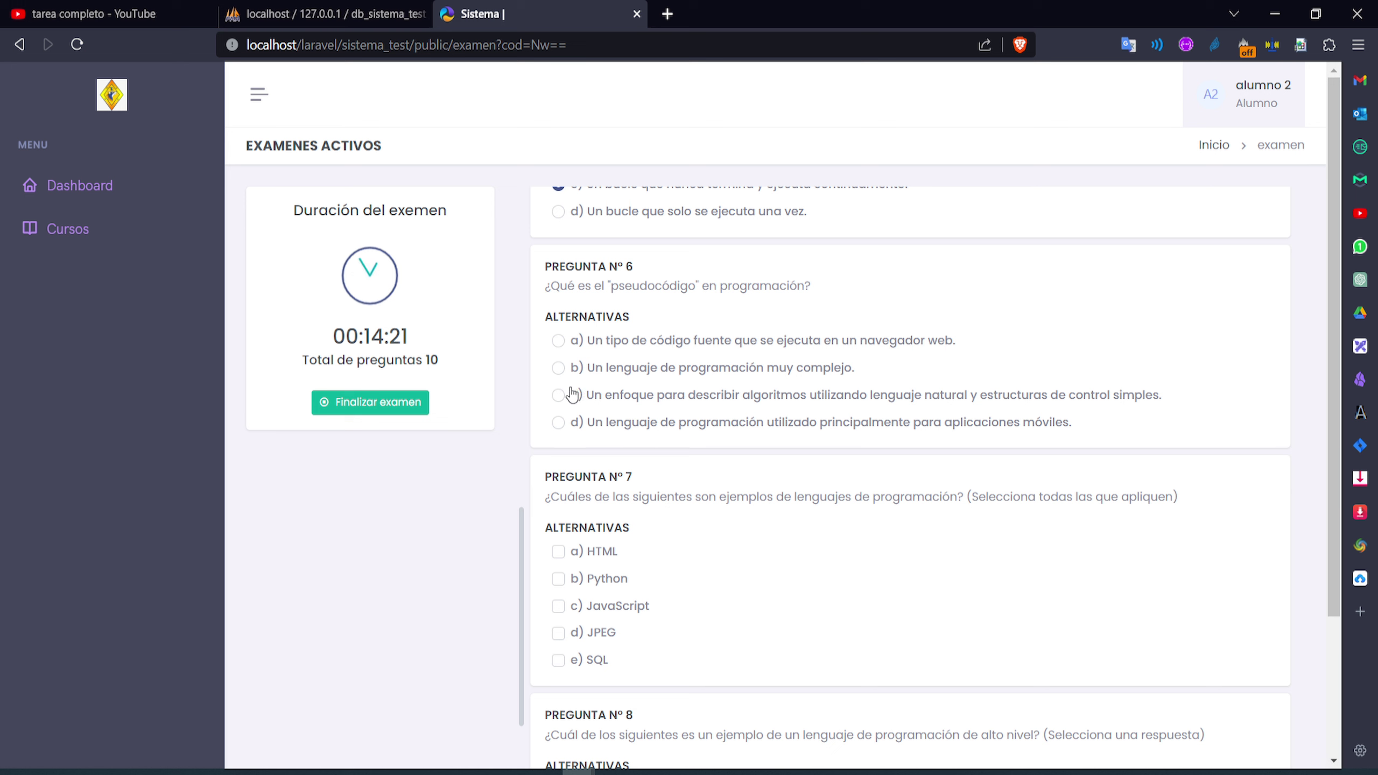
pyautogui.click(558, 374)
pyautogui.scroll(-1, 597, 412)
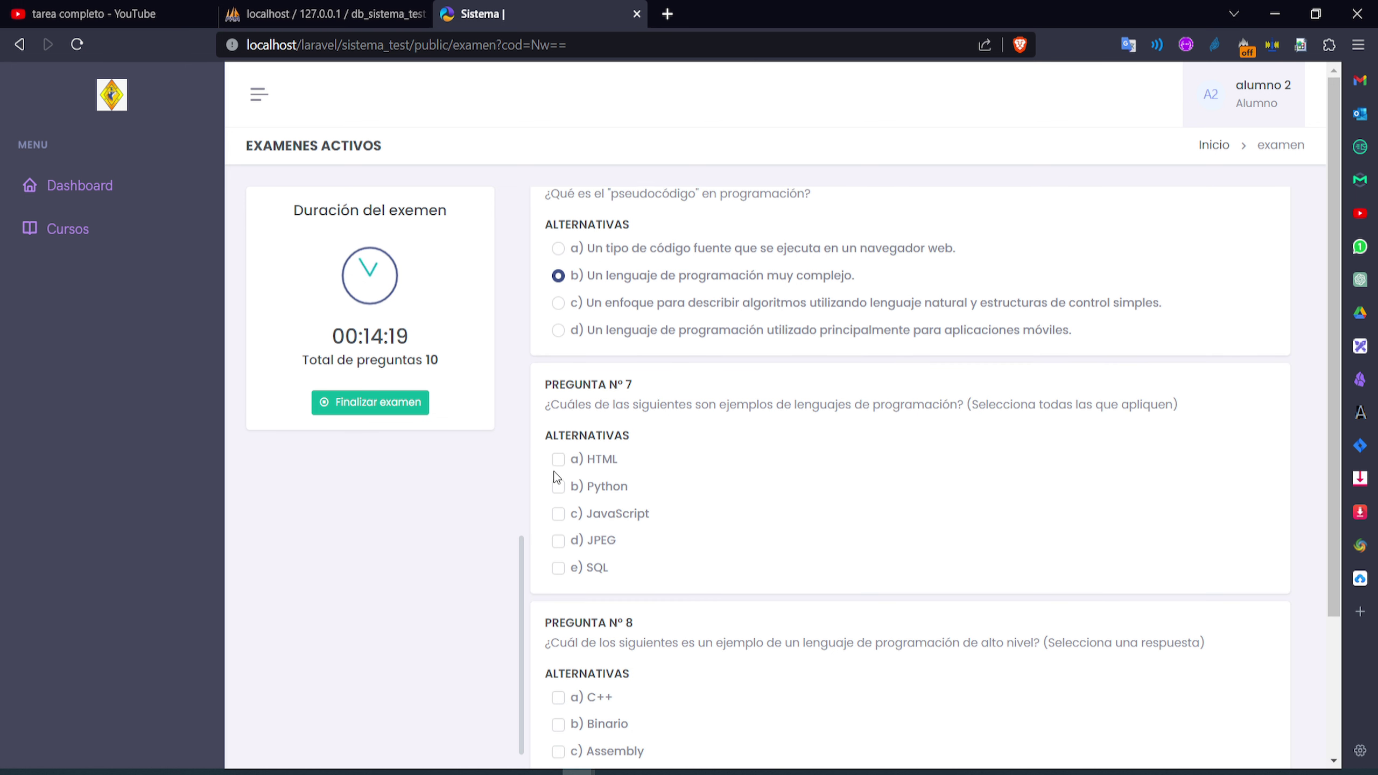
pyautogui.click(559, 487)
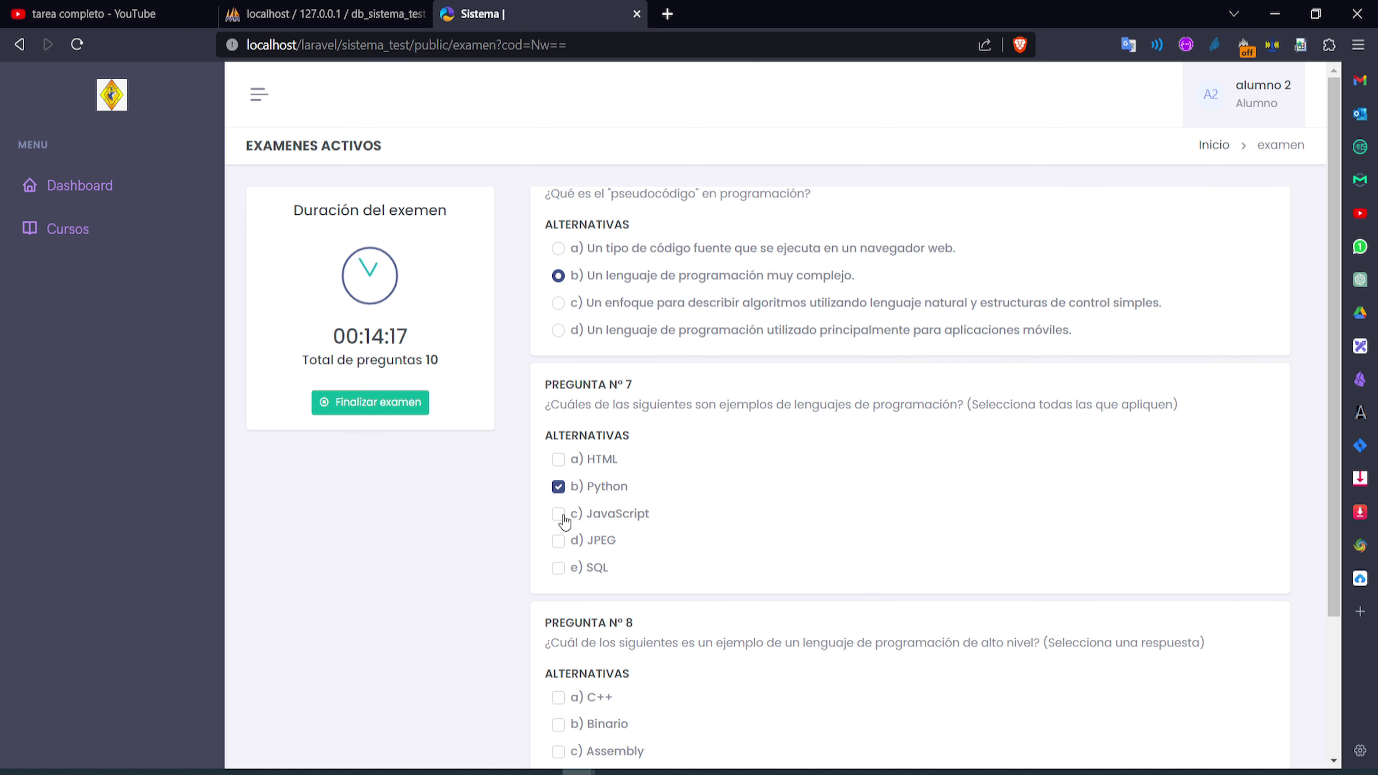
pyautogui.click(559, 513)
pyautogui.click(559, 568)
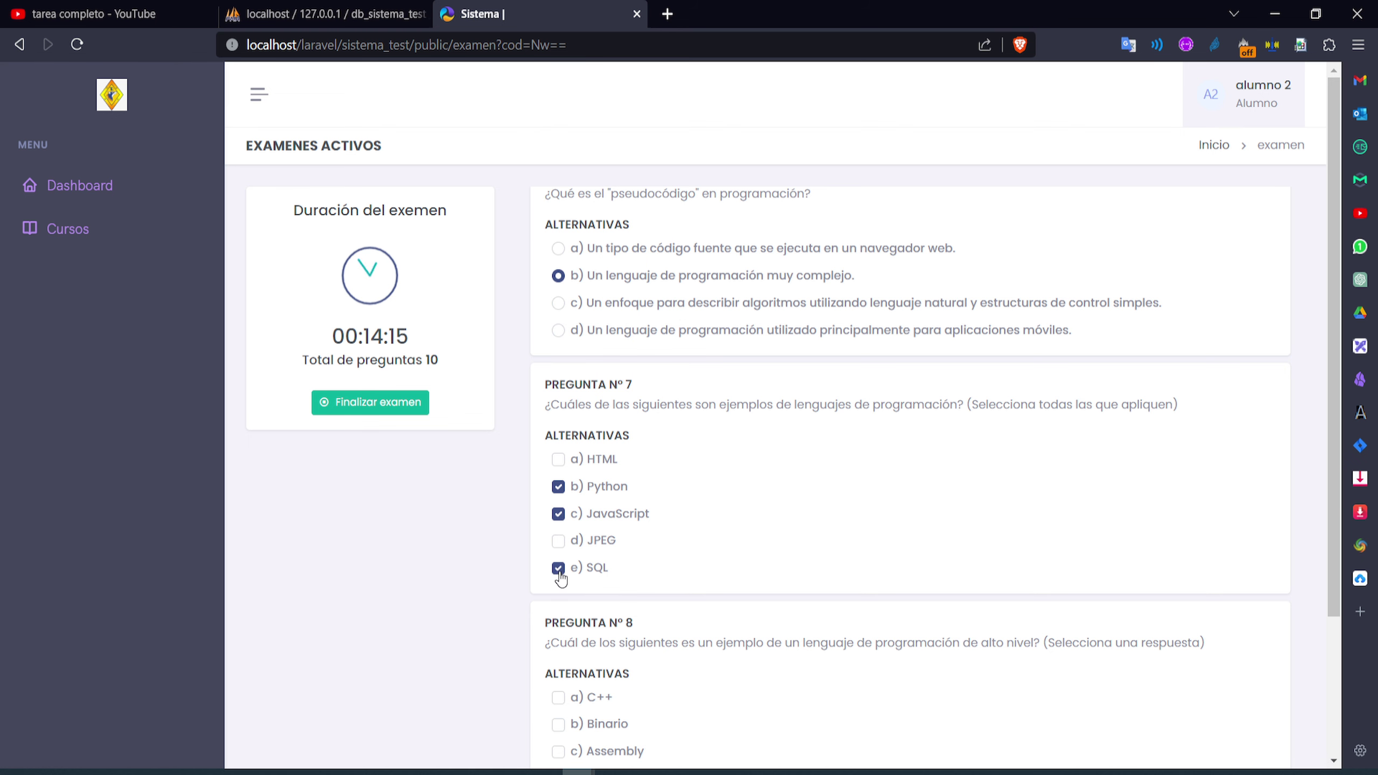
pyautogui.scroll(-2, 731, 545)
pyautogui.scroll(-5, 730, 545)
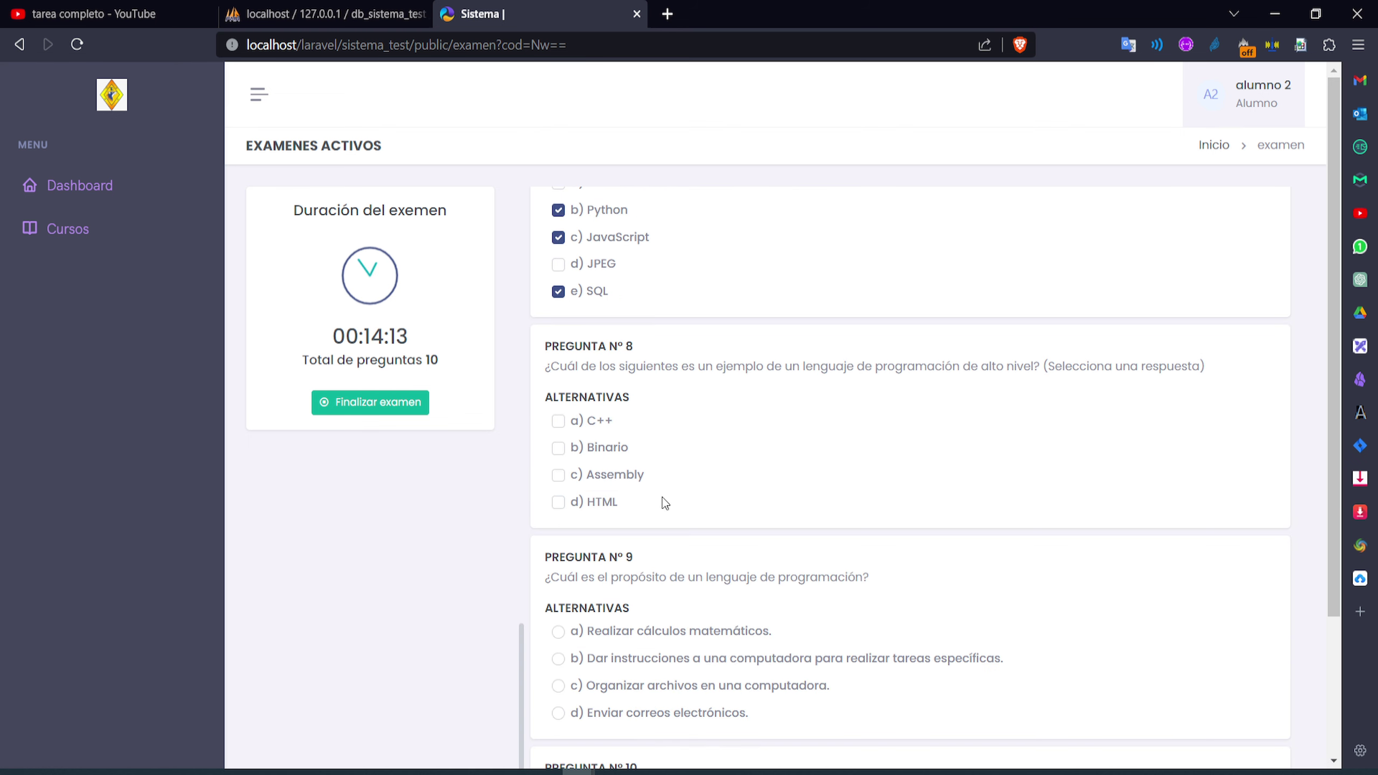
pyautogui.click(559, 422)
pyautogui.scroll(-3, 616, 509)
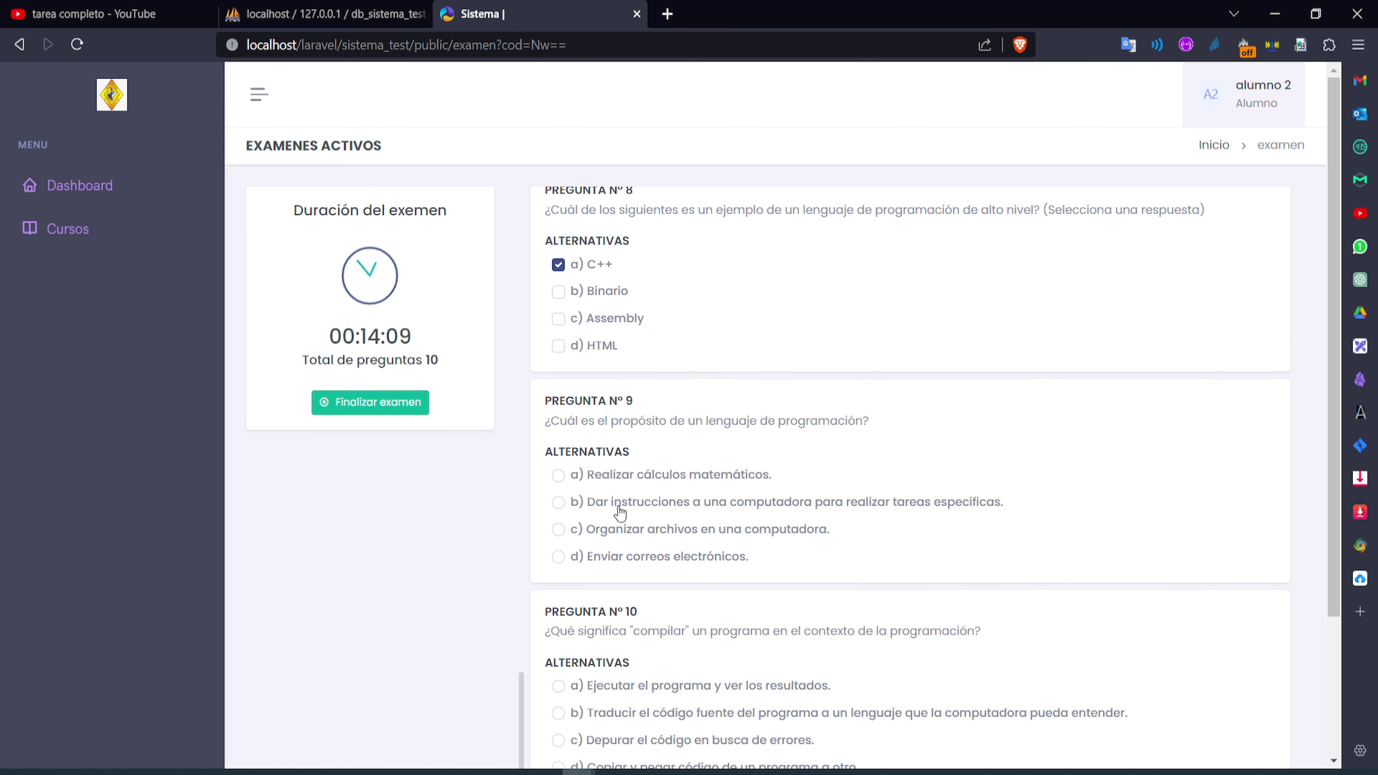
pyautogui.click(559, 503)
pyautogui.scroll(-3, 569, 512)
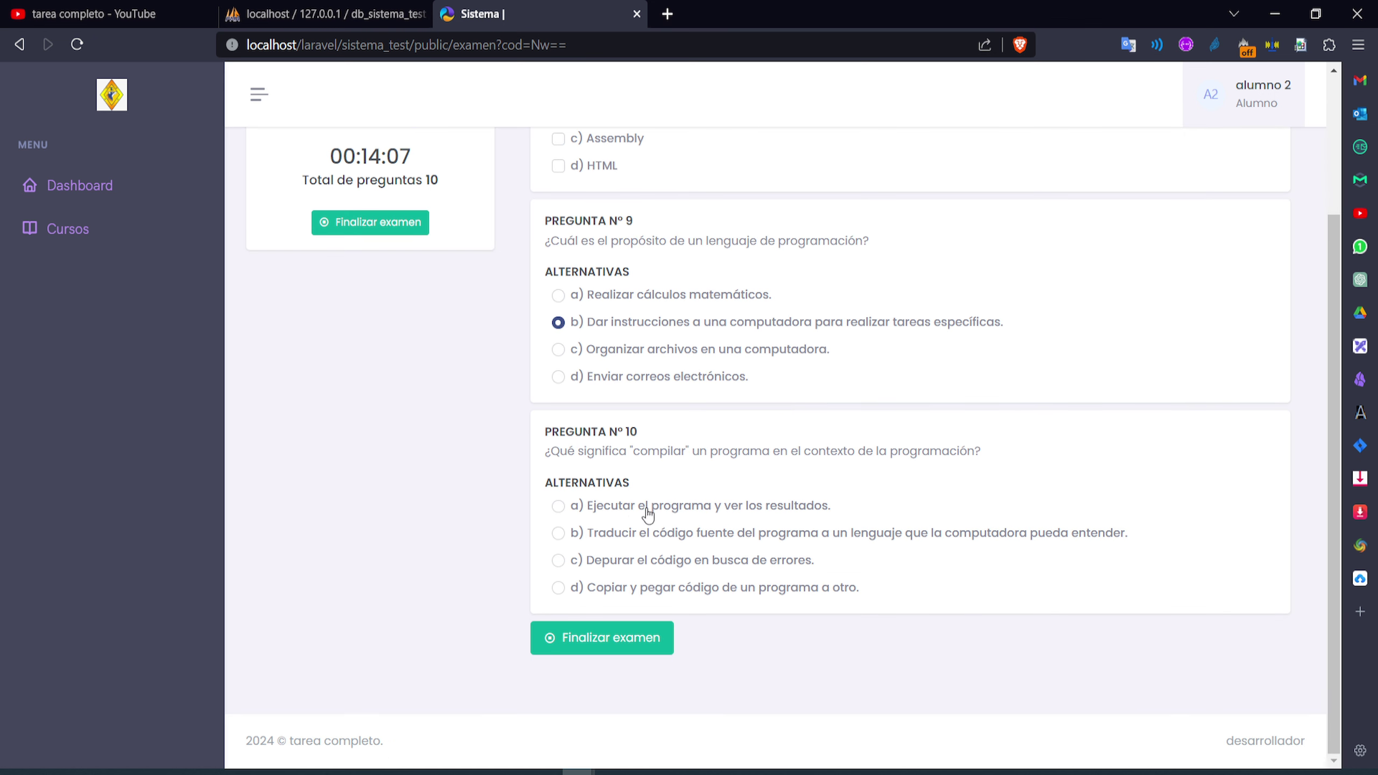
pyautogui.click(559, 516)
pyautogui.click(559, 533)
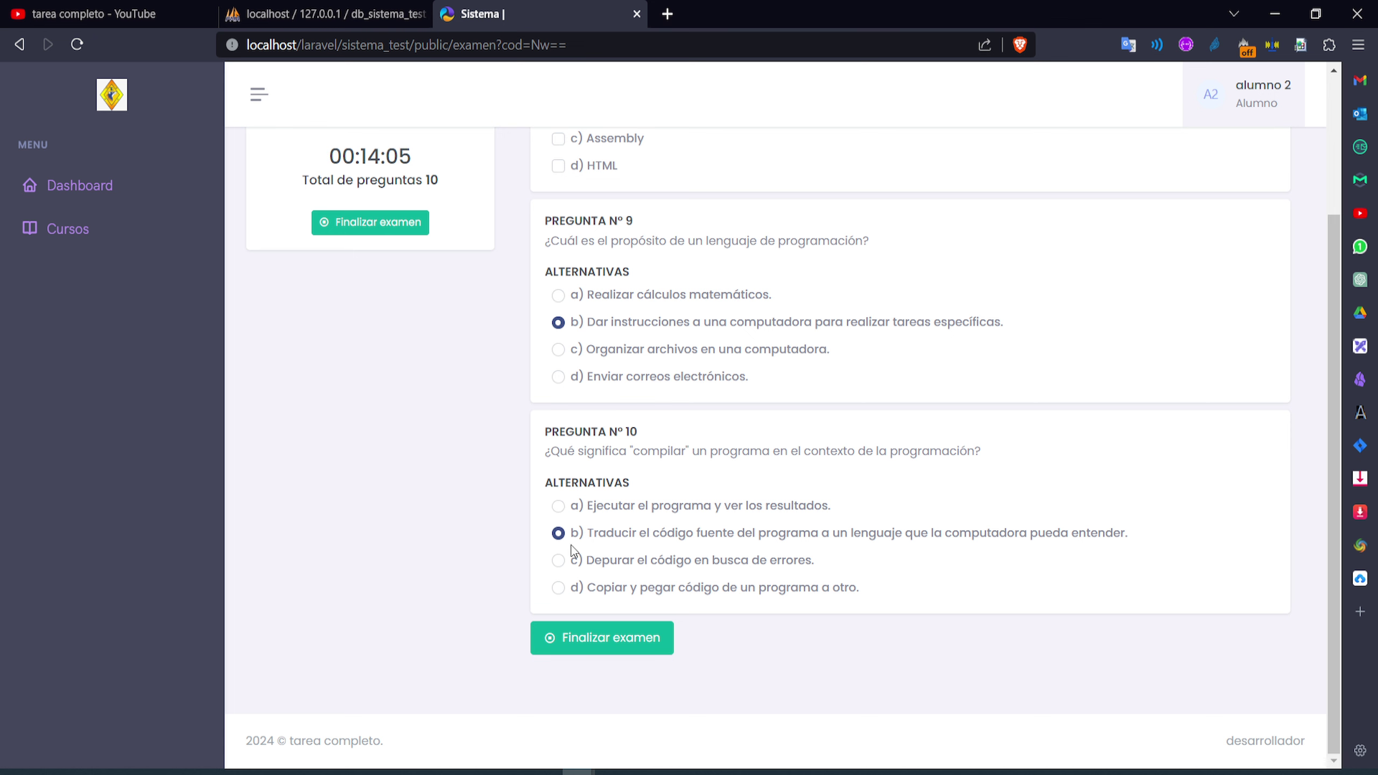
pyautogui.scroll(8, 742, 435)
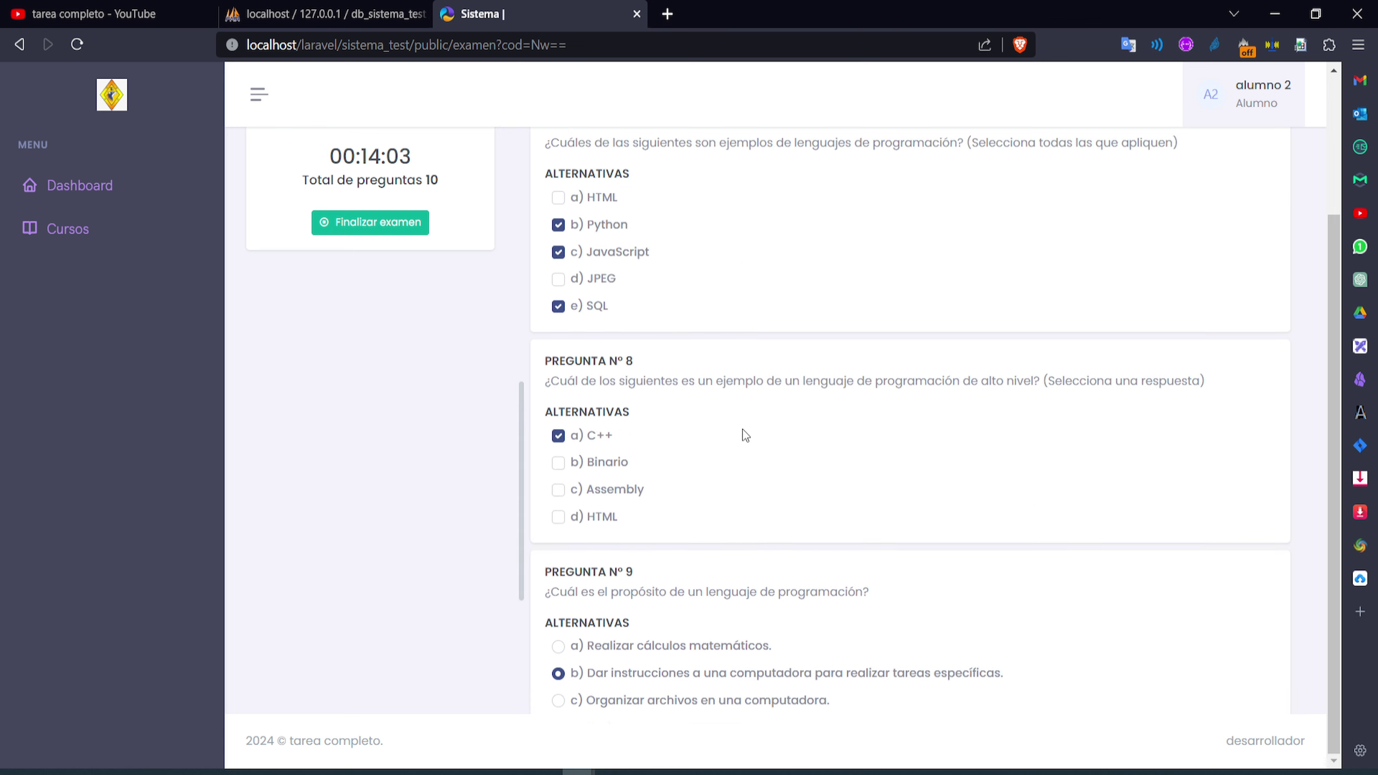
pyautogui.scroll(-8, 679, 516)
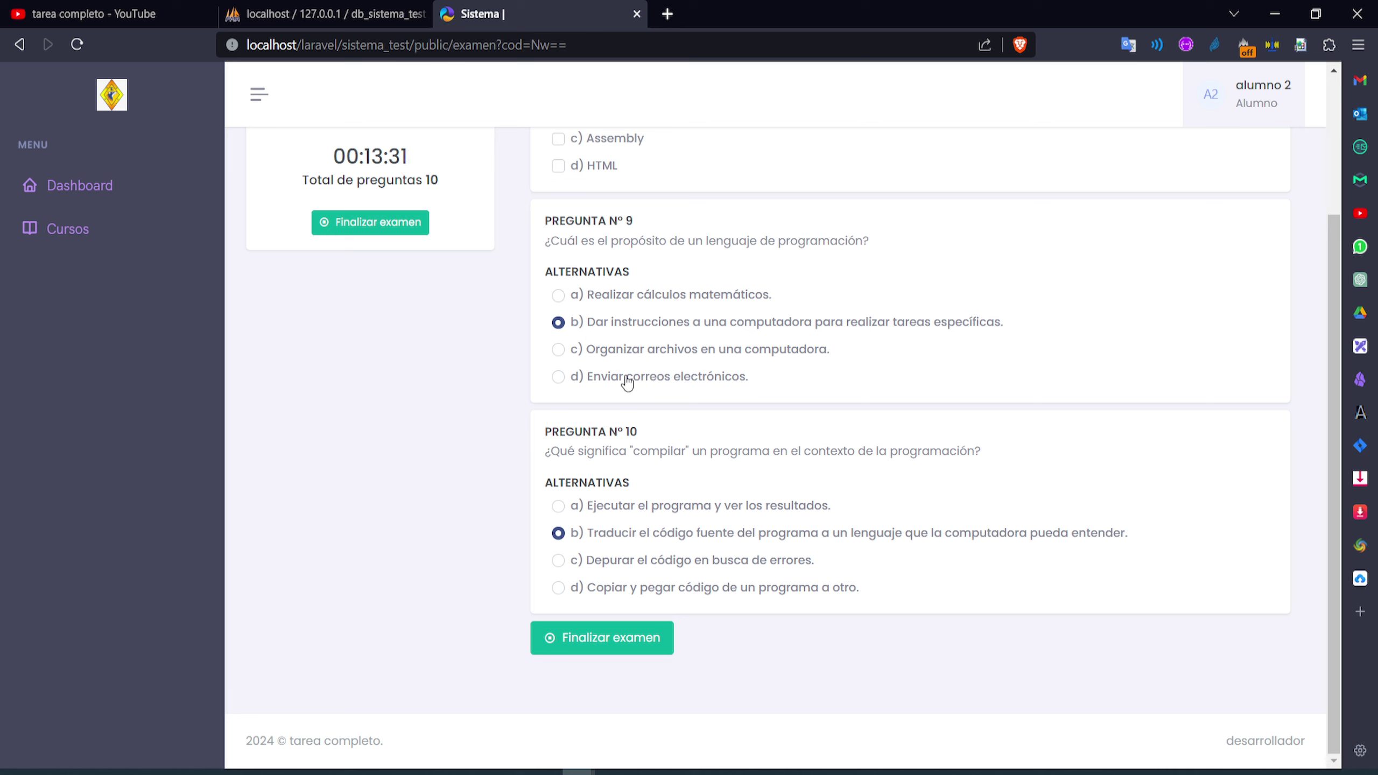
pyautogui.click(578, 643)
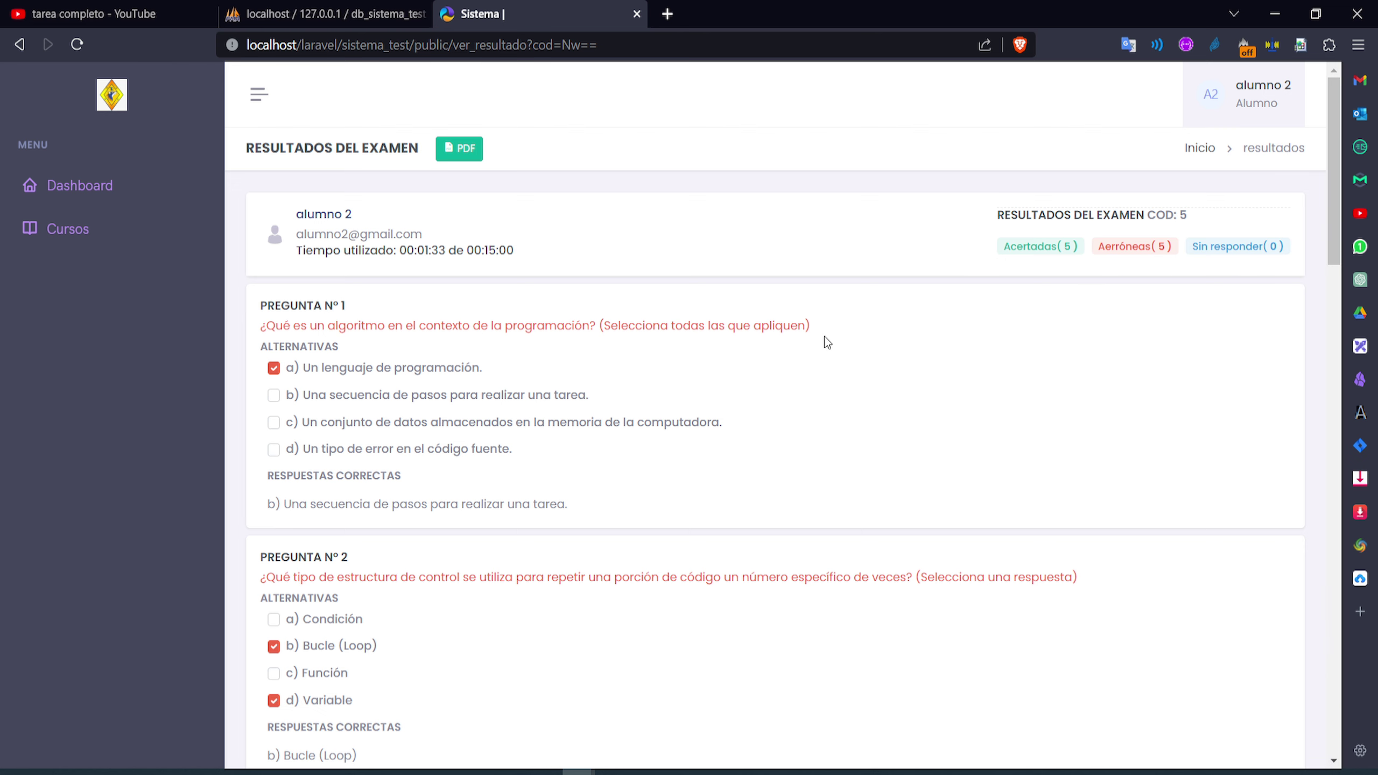
pyautogui.scroll(-15, 477, 468)
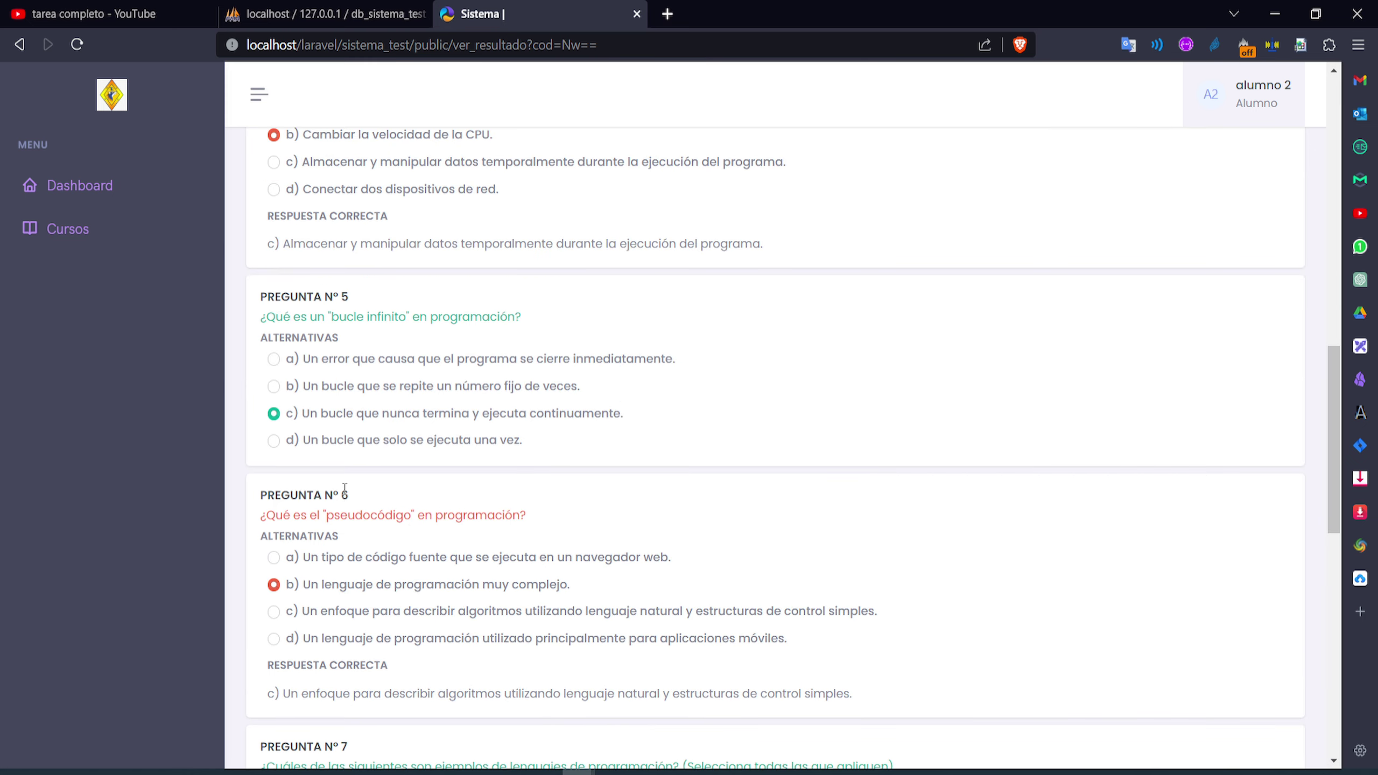
pyautogui.scroll(-2, 345, 489)
pyautogui.scroll(-14, 345, 498)
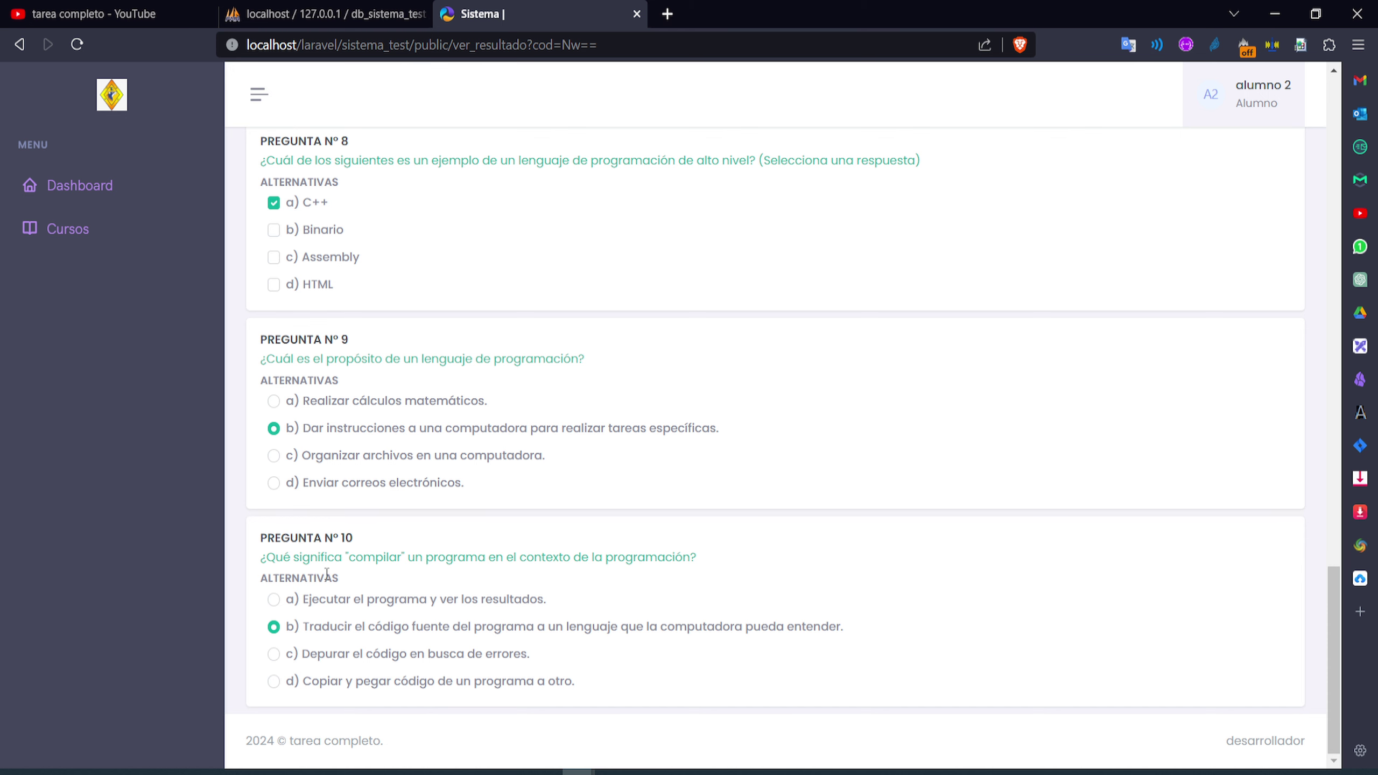
pyautogui.scroll(15, 327, 574)
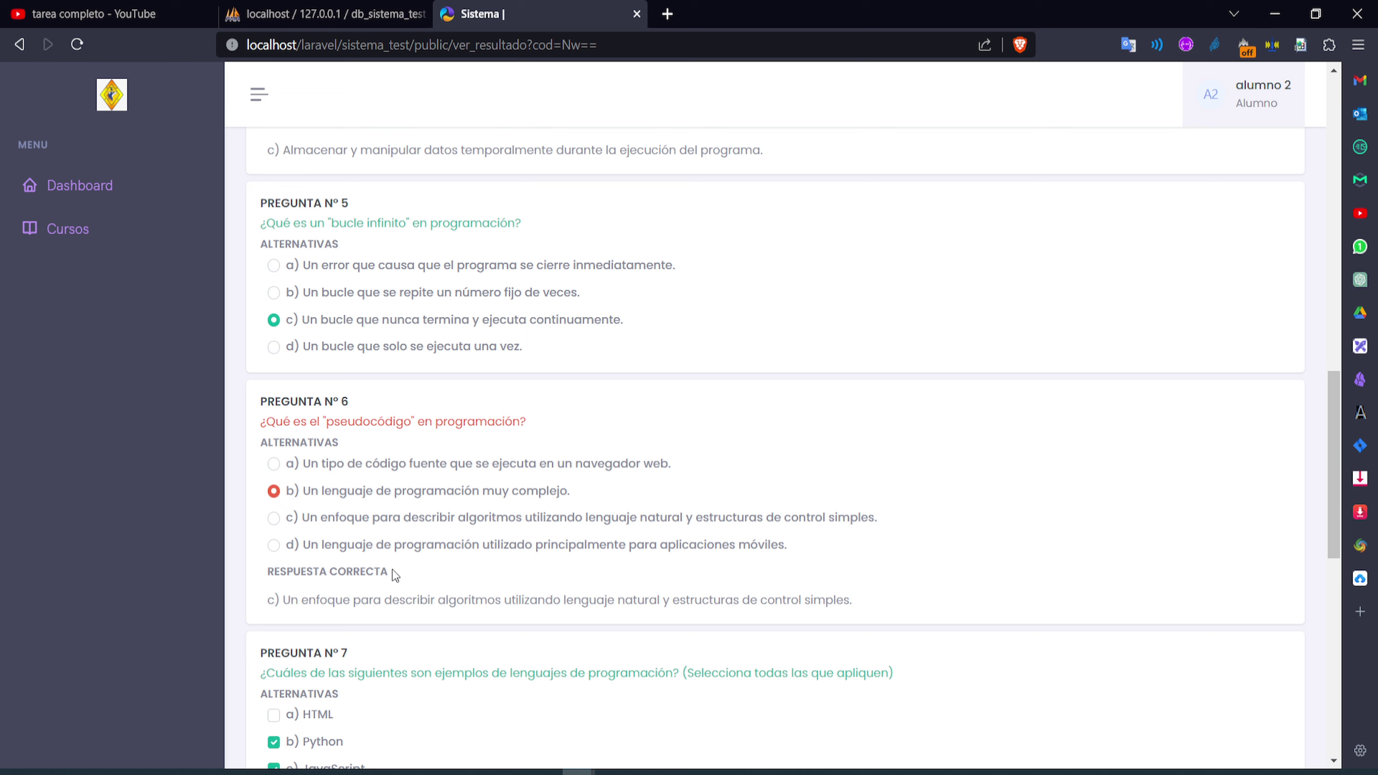
pyautogui.moveTo(396, 575); pyautogui.dragTo(782, 600)
pyautogui.click(342, 578)
pyautogui.moveTo(302, 517); pyautogui.dragTo(418, 517)
pyautogui.scroll(5, 324, 336)
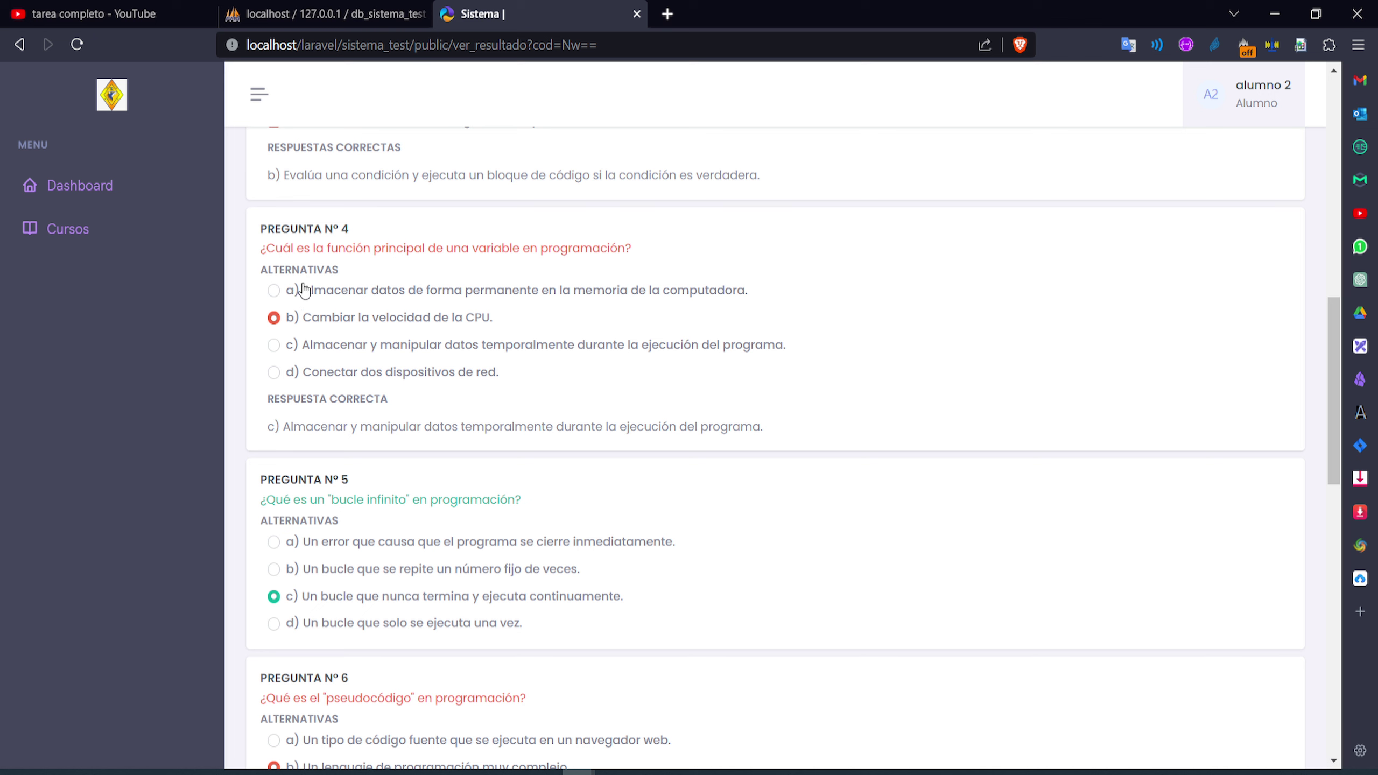
pyautogui.moveTo(286, 429); pyautogui.dragTo(617, 429)
pyautogui.scroll(1, 283, 296)
pyautogui.scroll(3, 283, 297)
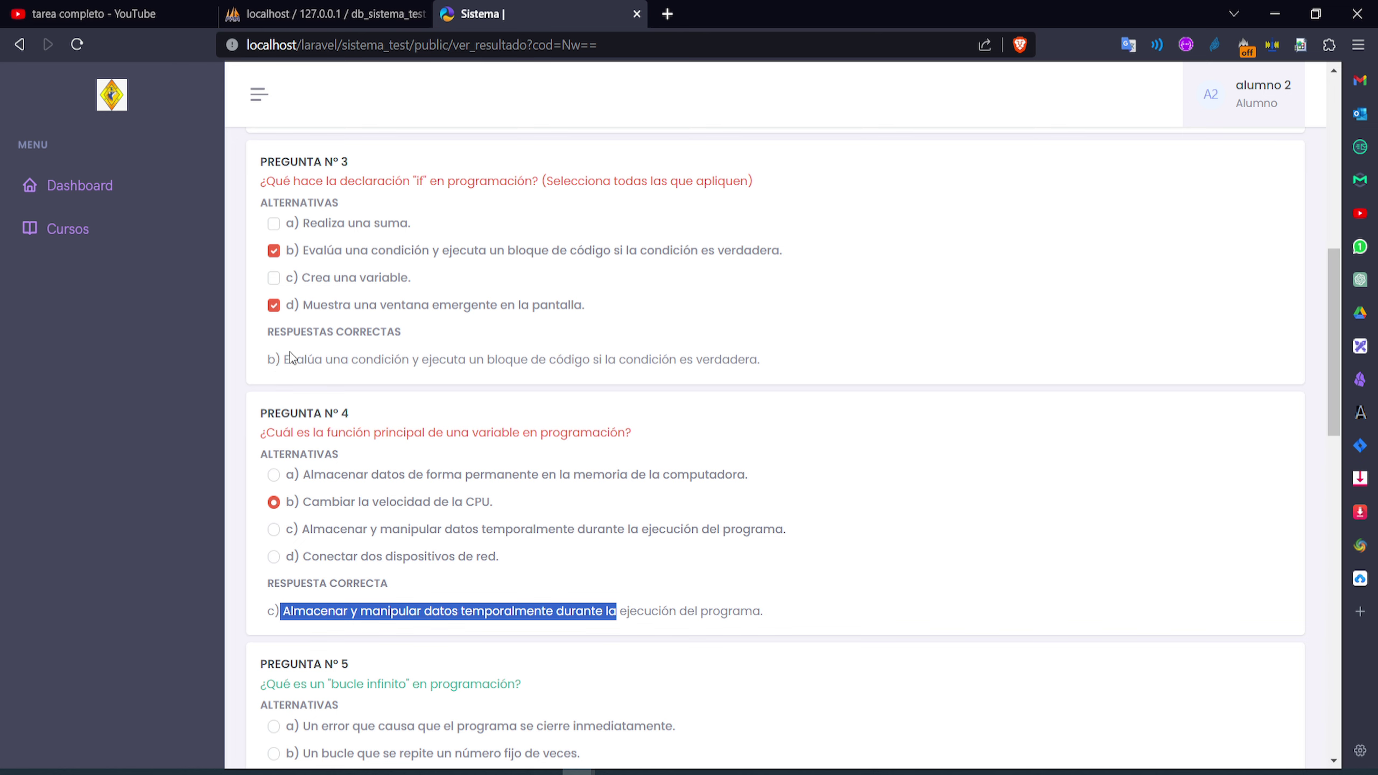
pyautogui.moveTo(280, 363); pyautogui.dragTo(268, 363)
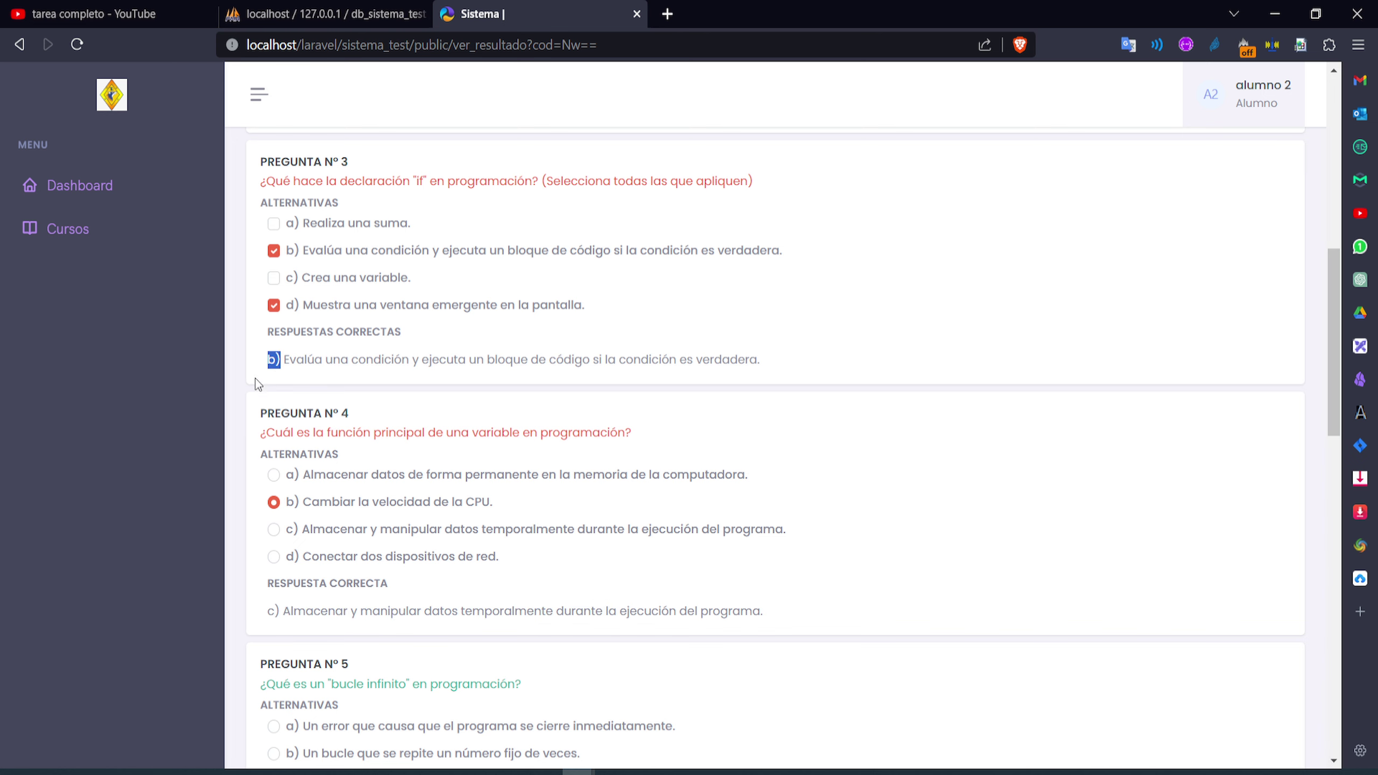
pyautogui.scroll(6, 350, 320)
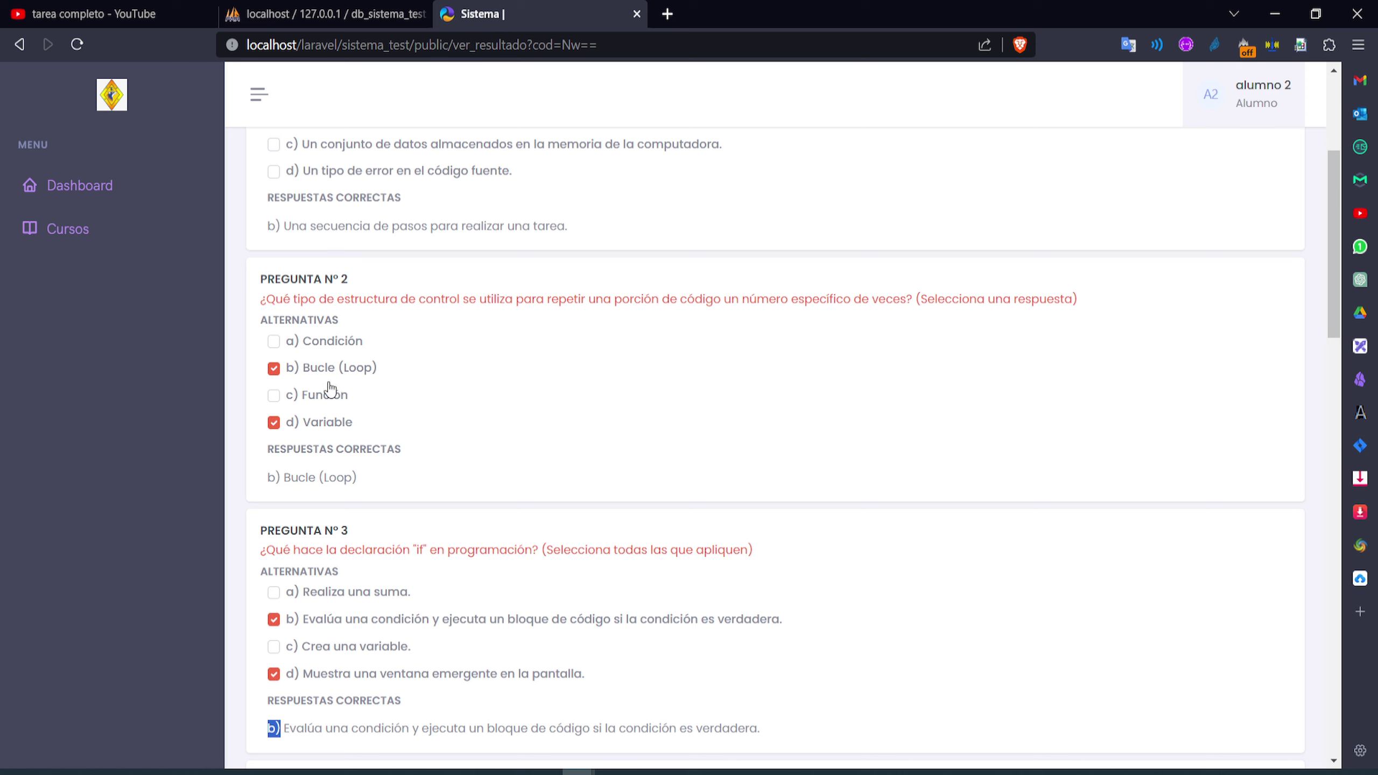
pyautogui.moveTo(287, 485)
pyautogui.mouseDown()
pyautogui.moveTo(369, 477)
pyautogui.moveTo(282, 477)
pyautogui.mouseUp()
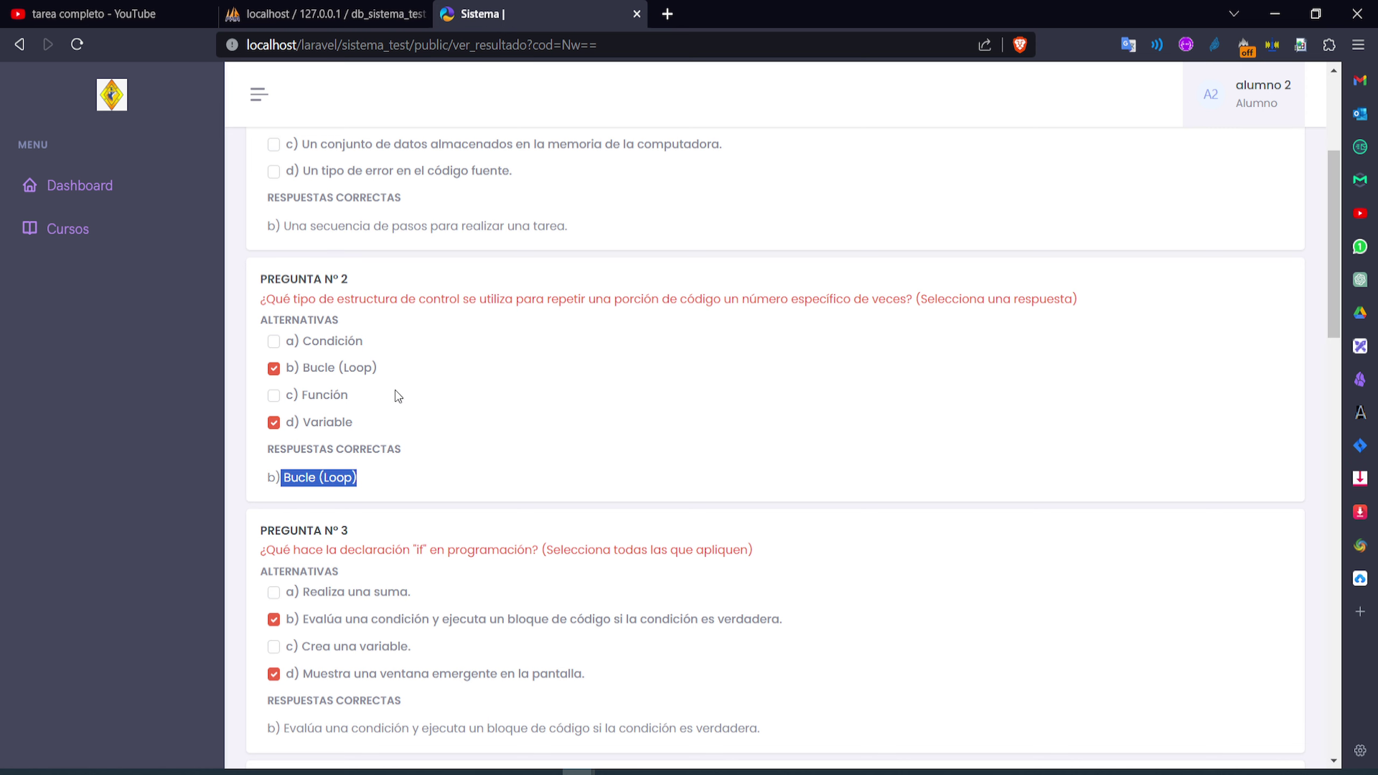
pyautogui.scroll(5, 283, 422)
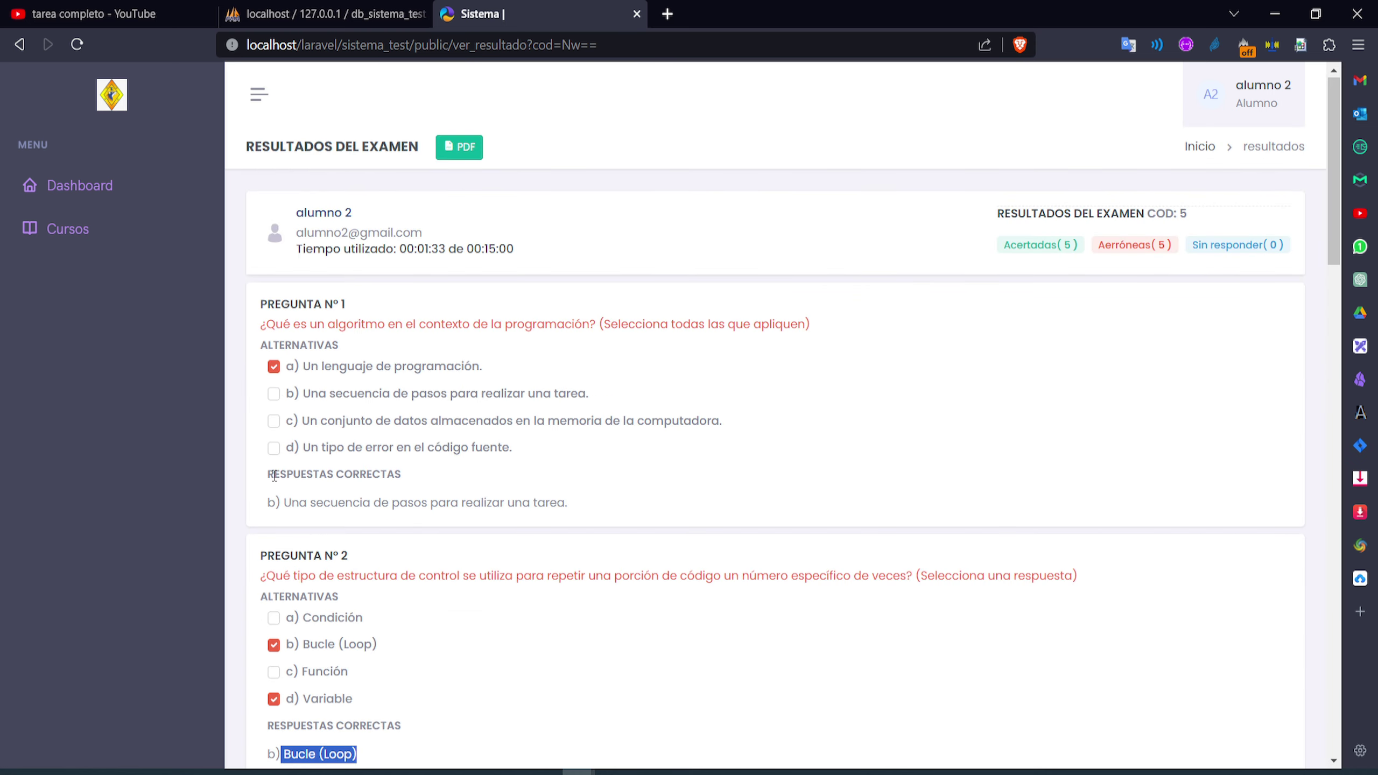
pyautogui.moveTo(291, 508); pyautogui.dragTo(579, 514)
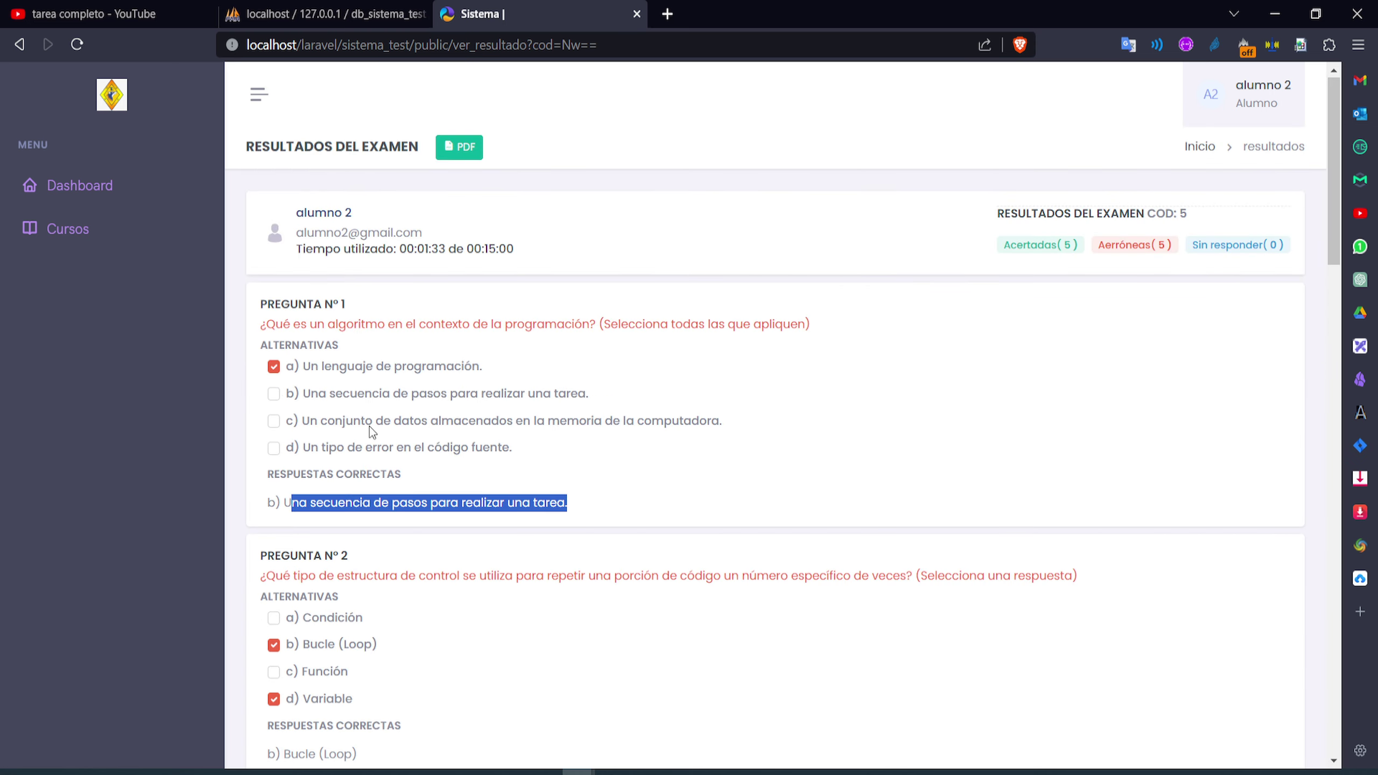
pyautogui.scroll(-10, 354, 403)
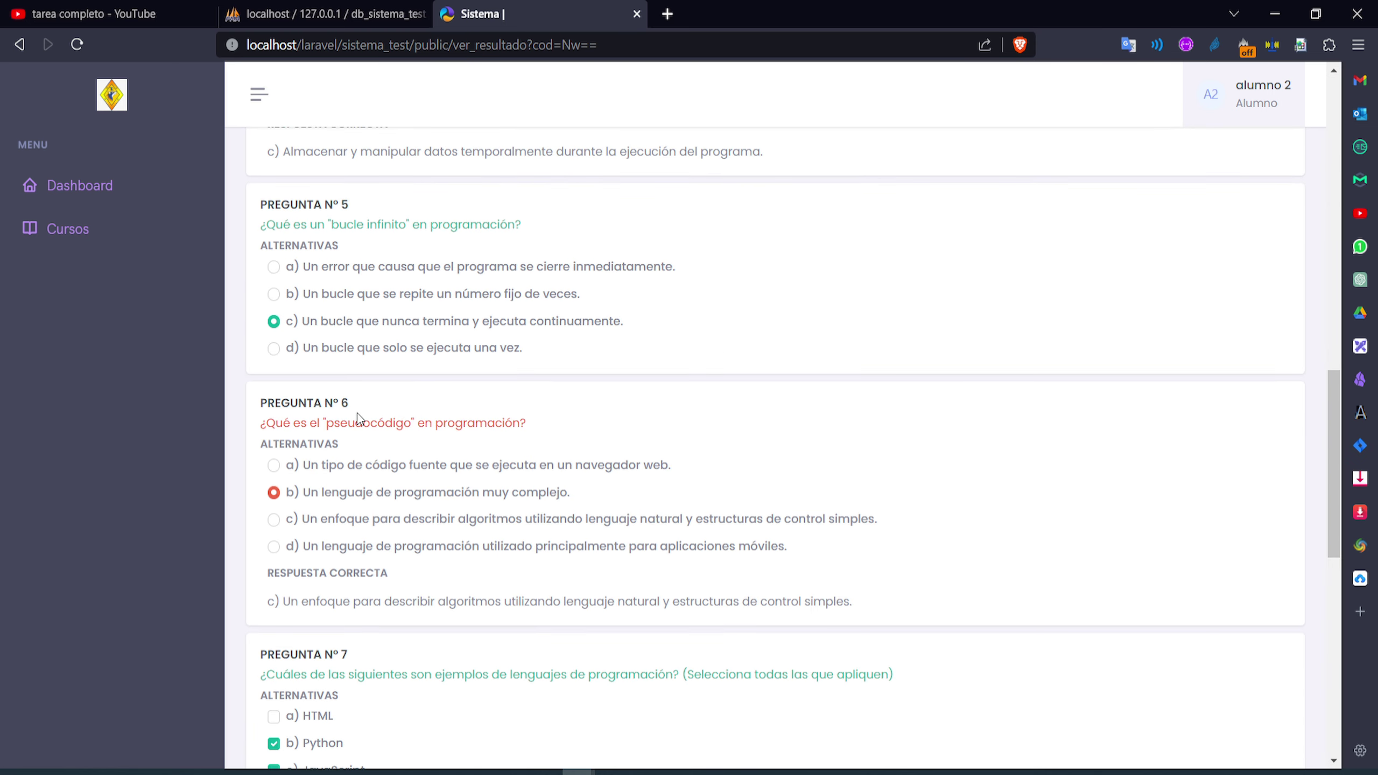
pyautogui.scroll(-10, 358, 421)
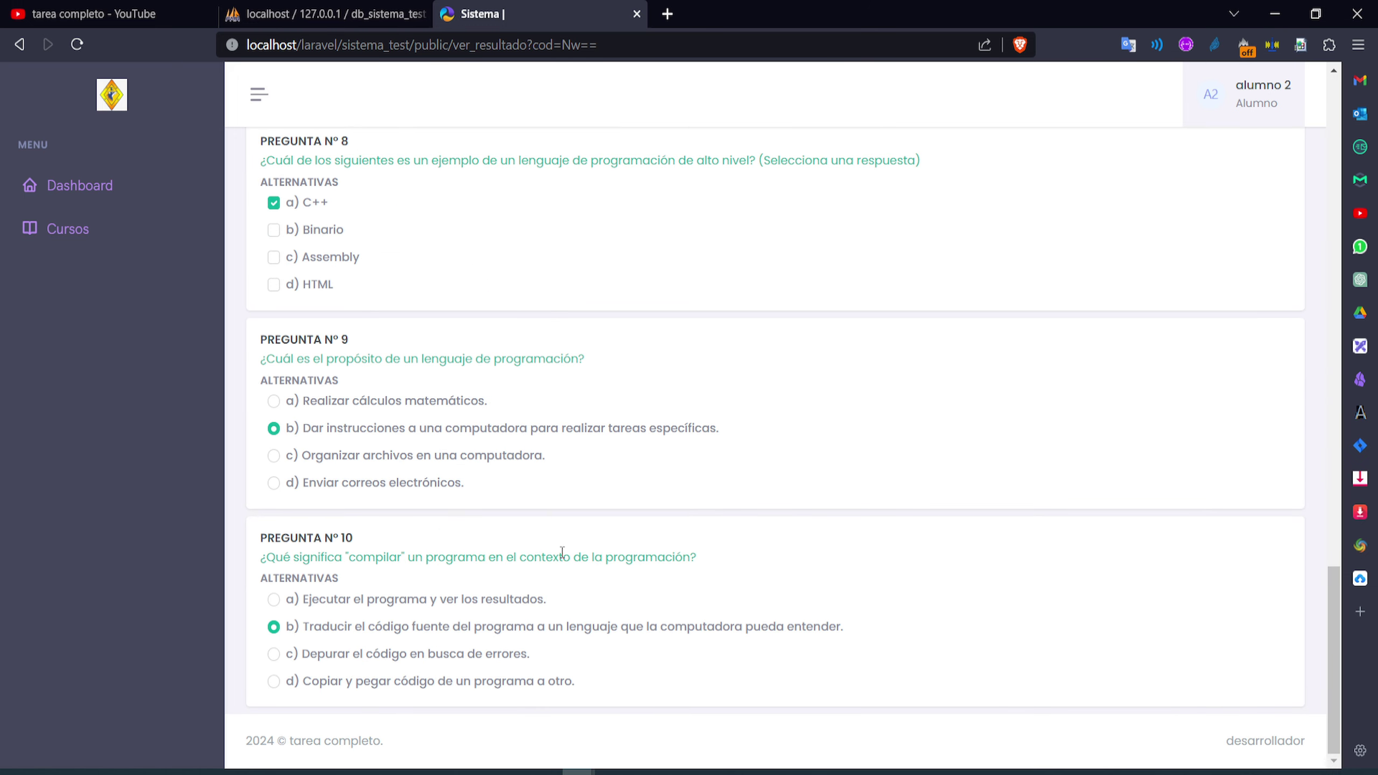
pyautogui.scroll(8, 842, 391)
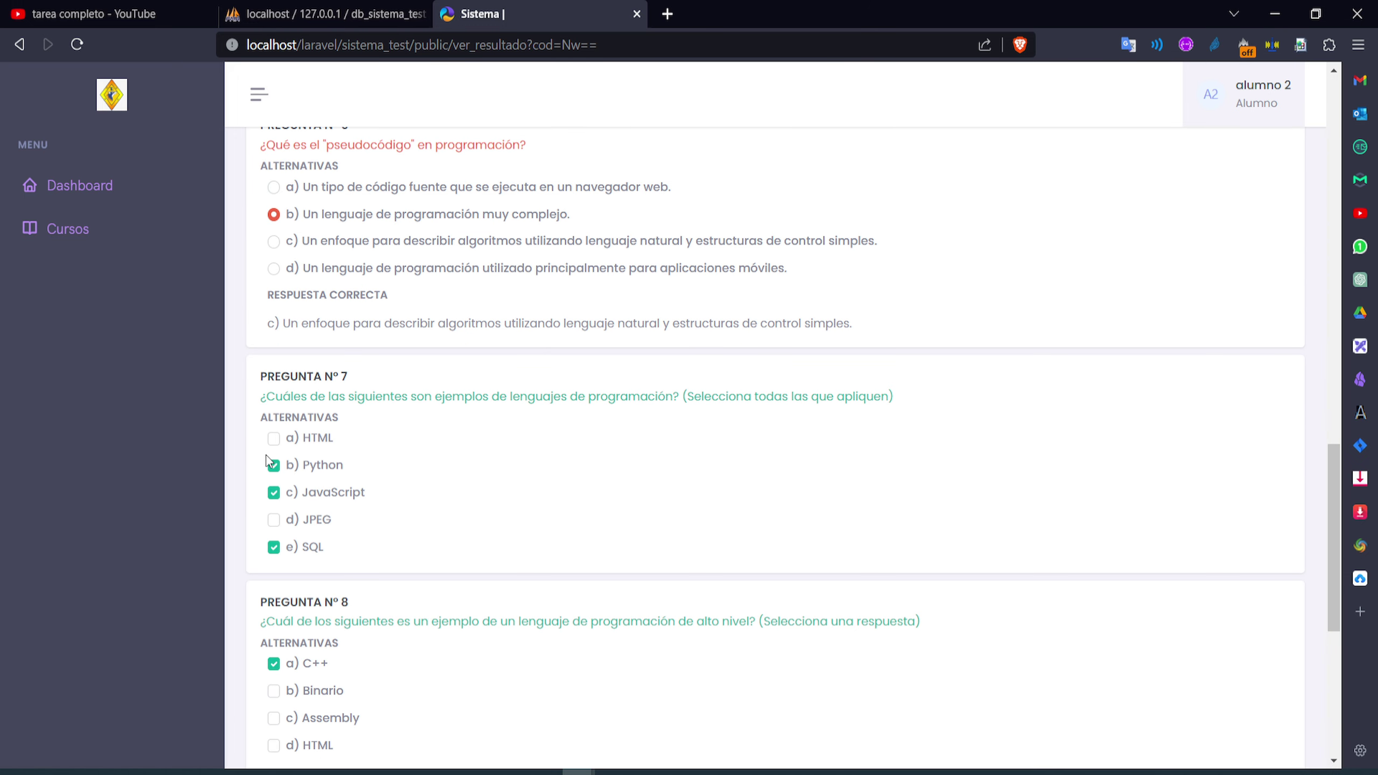
pyautogui.scroll(-2, 266, 462)
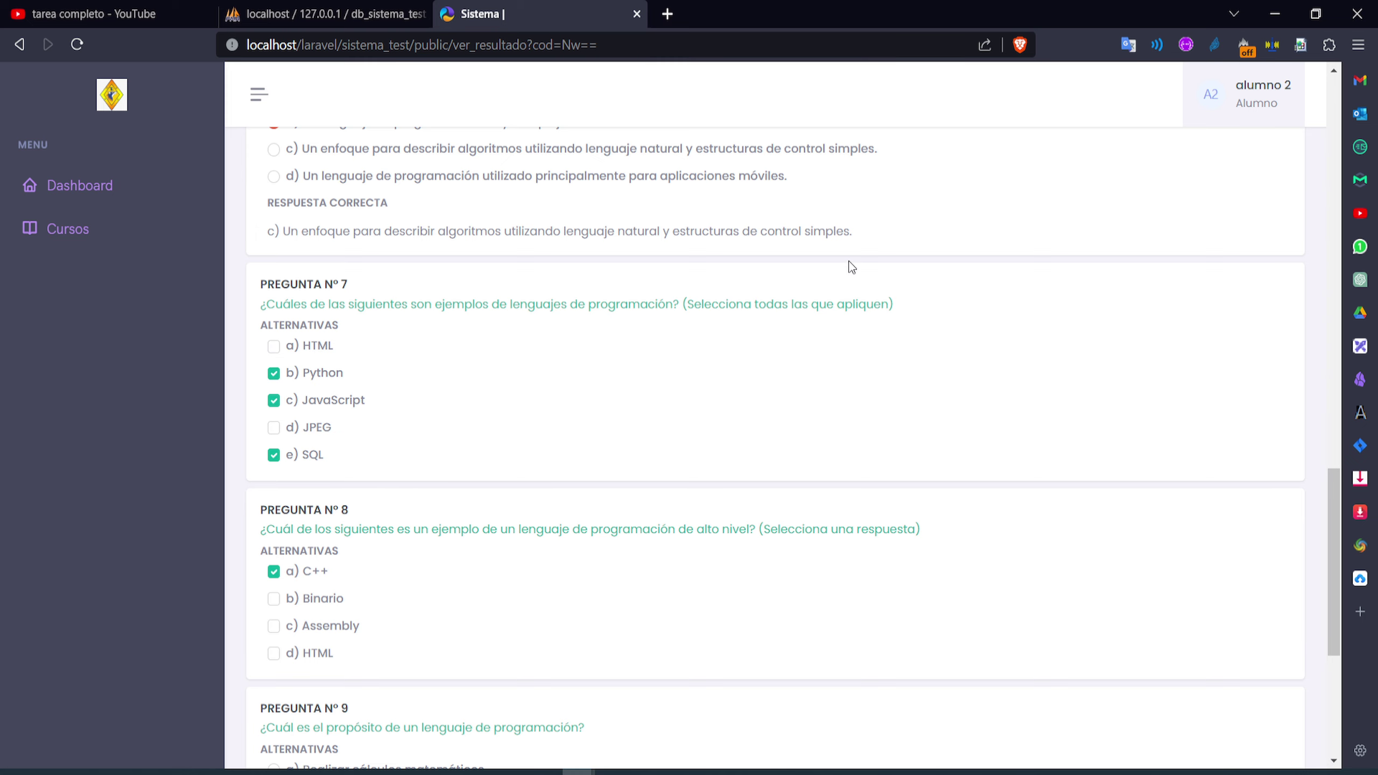
pyautogui.scroll(20, 852, 267)
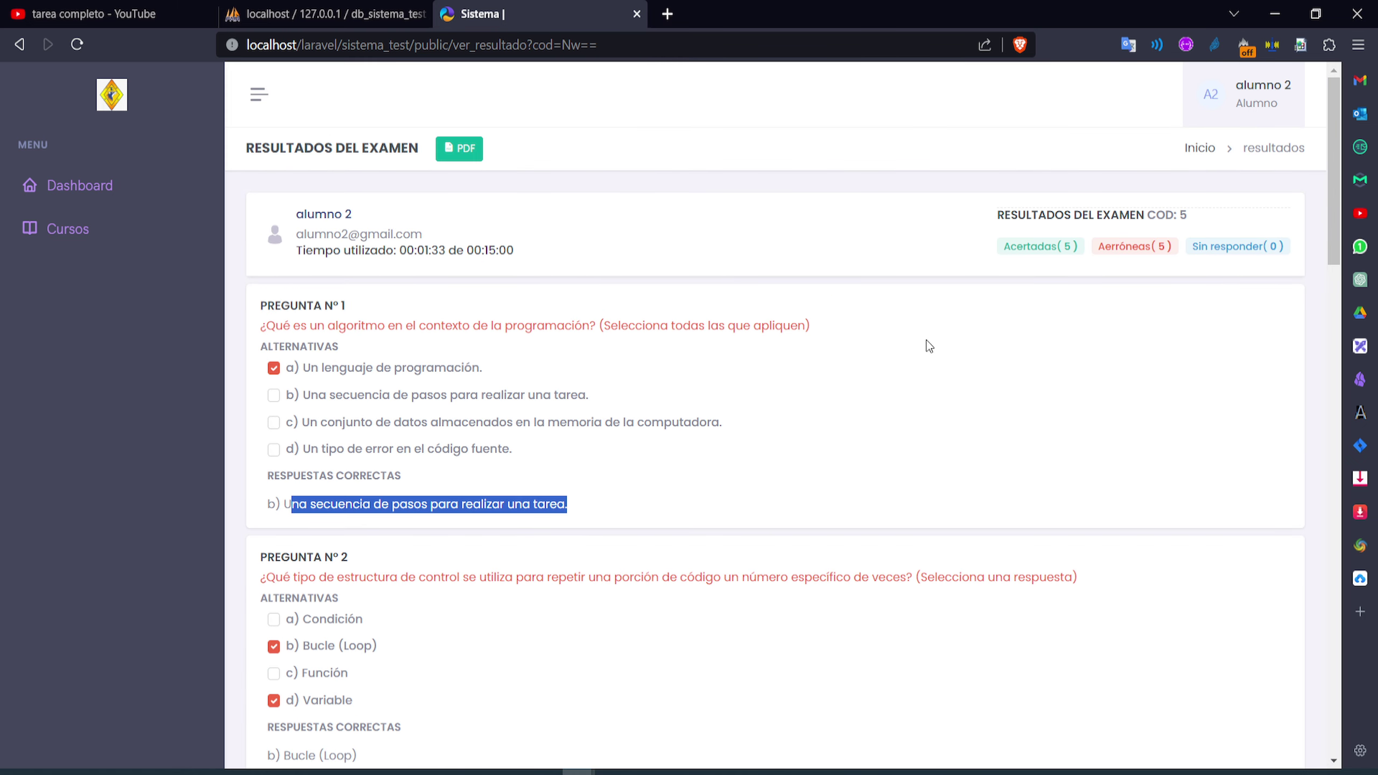
# Export the exam results to PDF, save as resultado del examen.pdf and open it
pyautogui.click(476, 150)
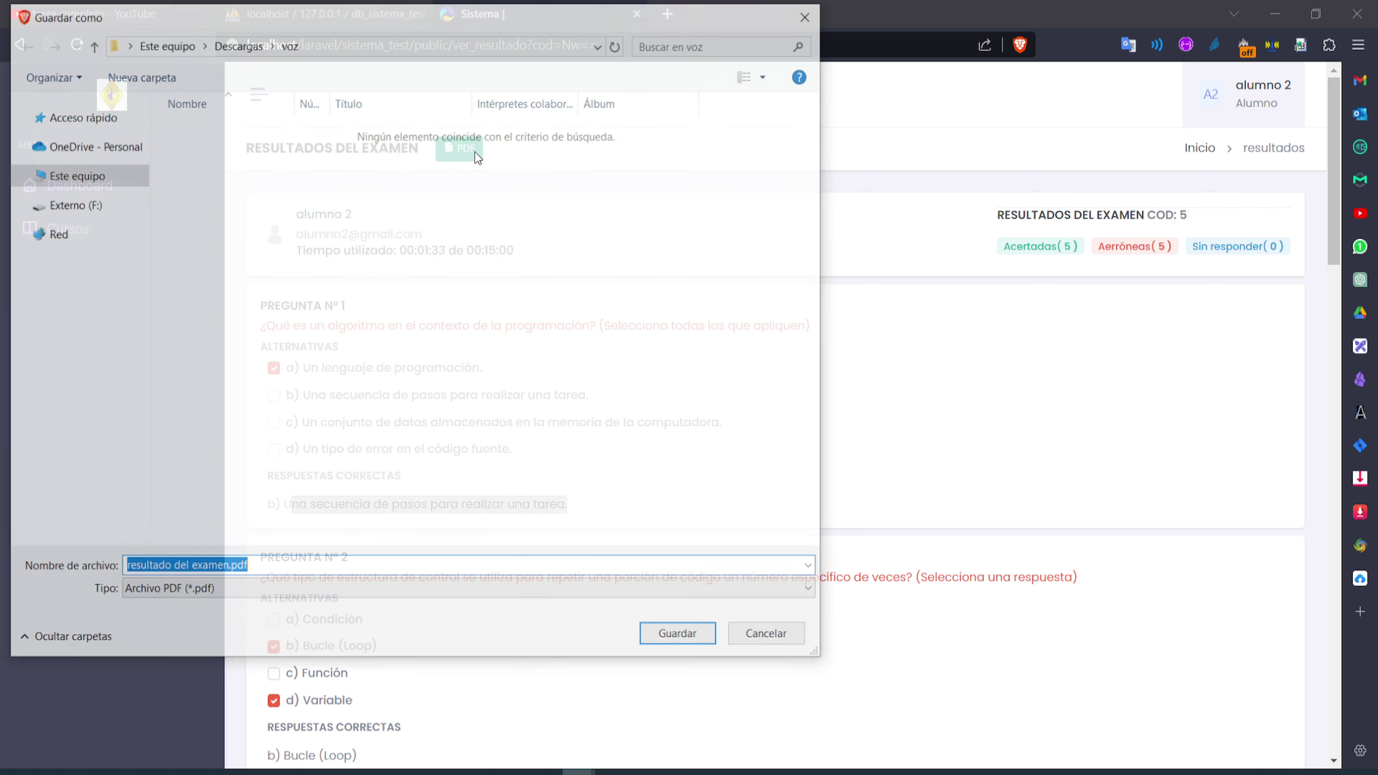
pyautogui.click(677, 644)
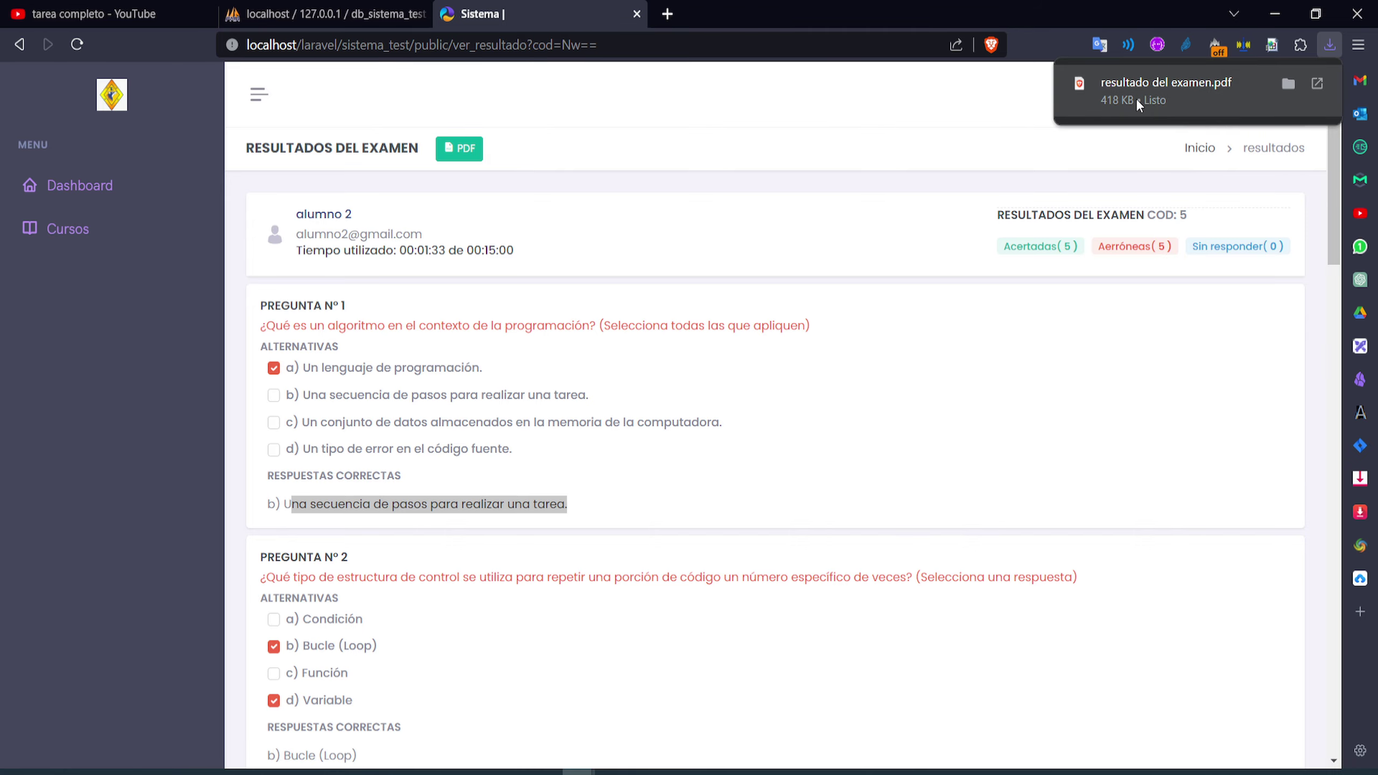
pyautogui.click(1136, 98)
# Scroll through the three-page results PDF, then close it
pyautogui.scroll(-20, 739, 413)
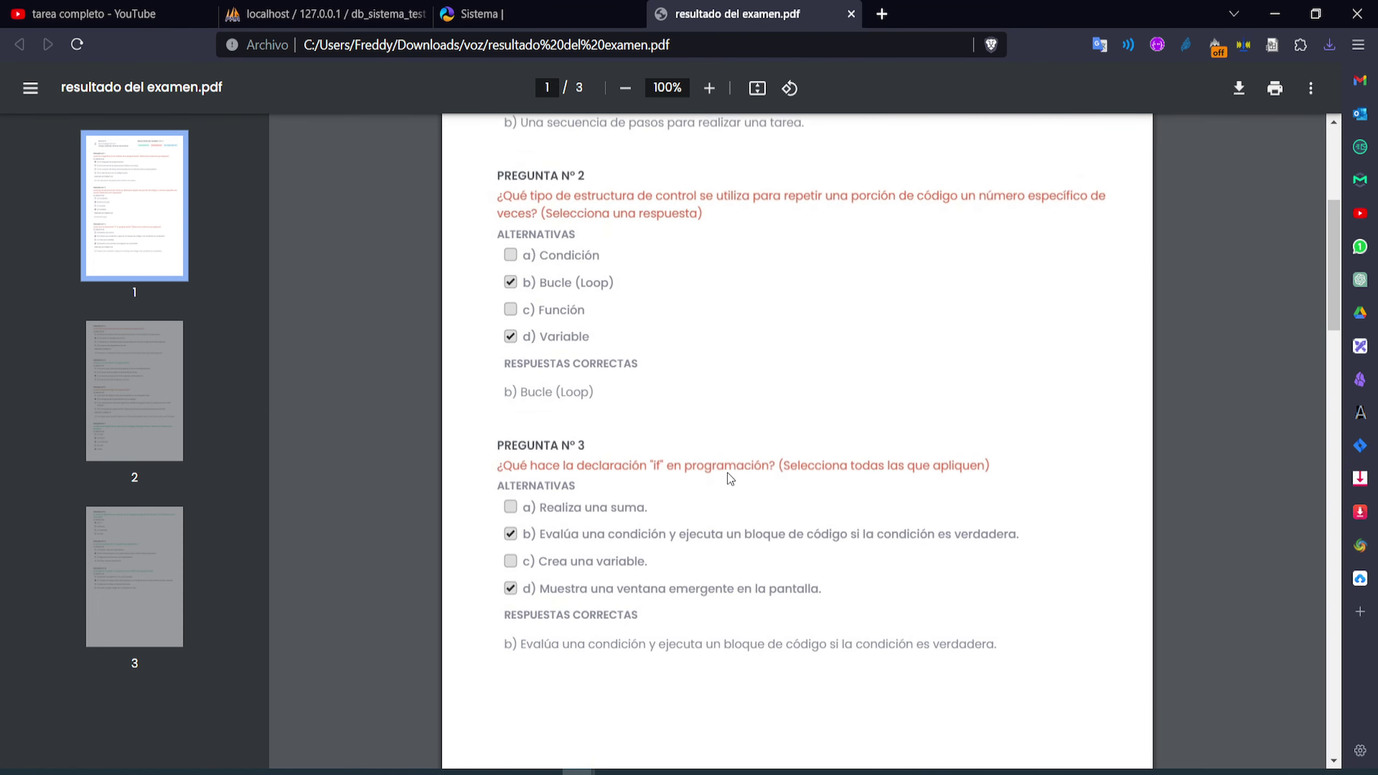
pyautogui.scroll(-12, 753, 482)
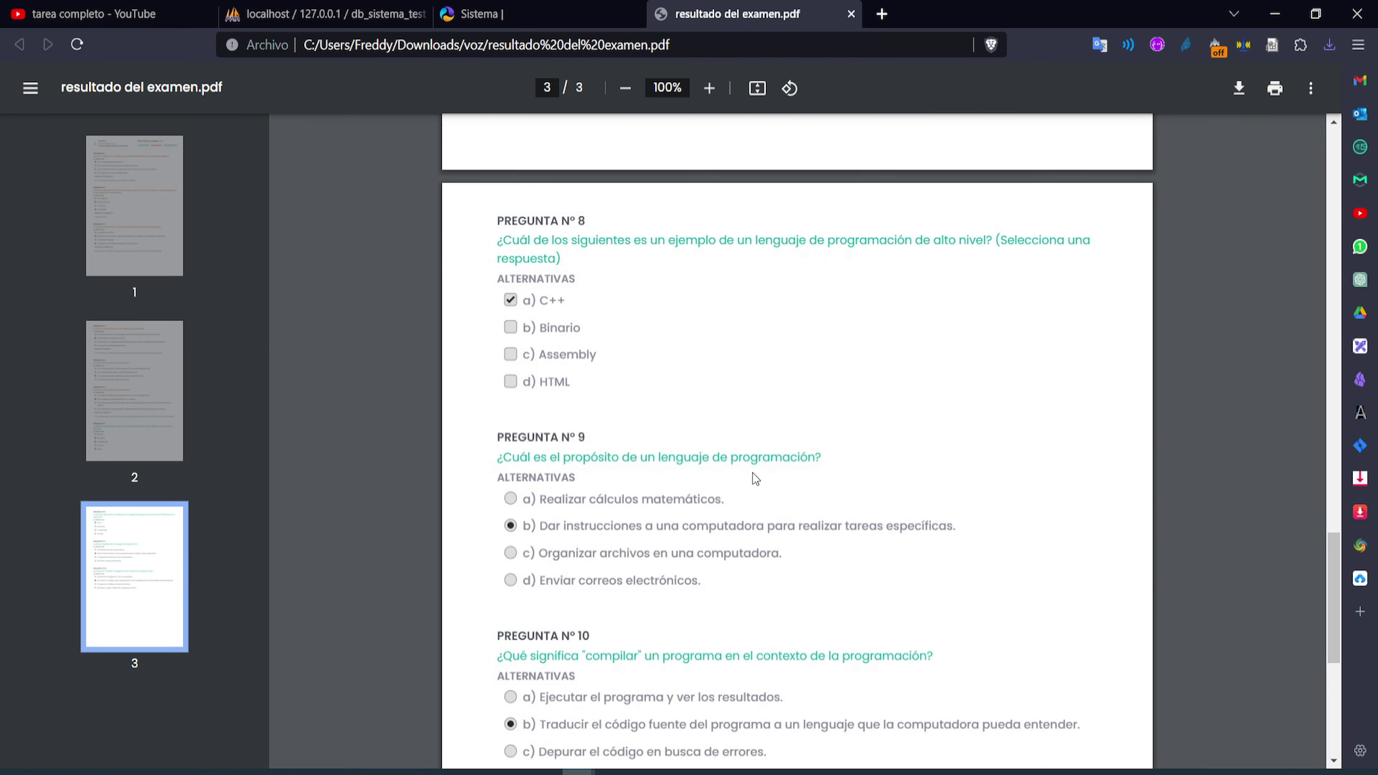
pyautogui.scroll(12, 769, 427)
pyautogui.scroll(20, 769, 427)
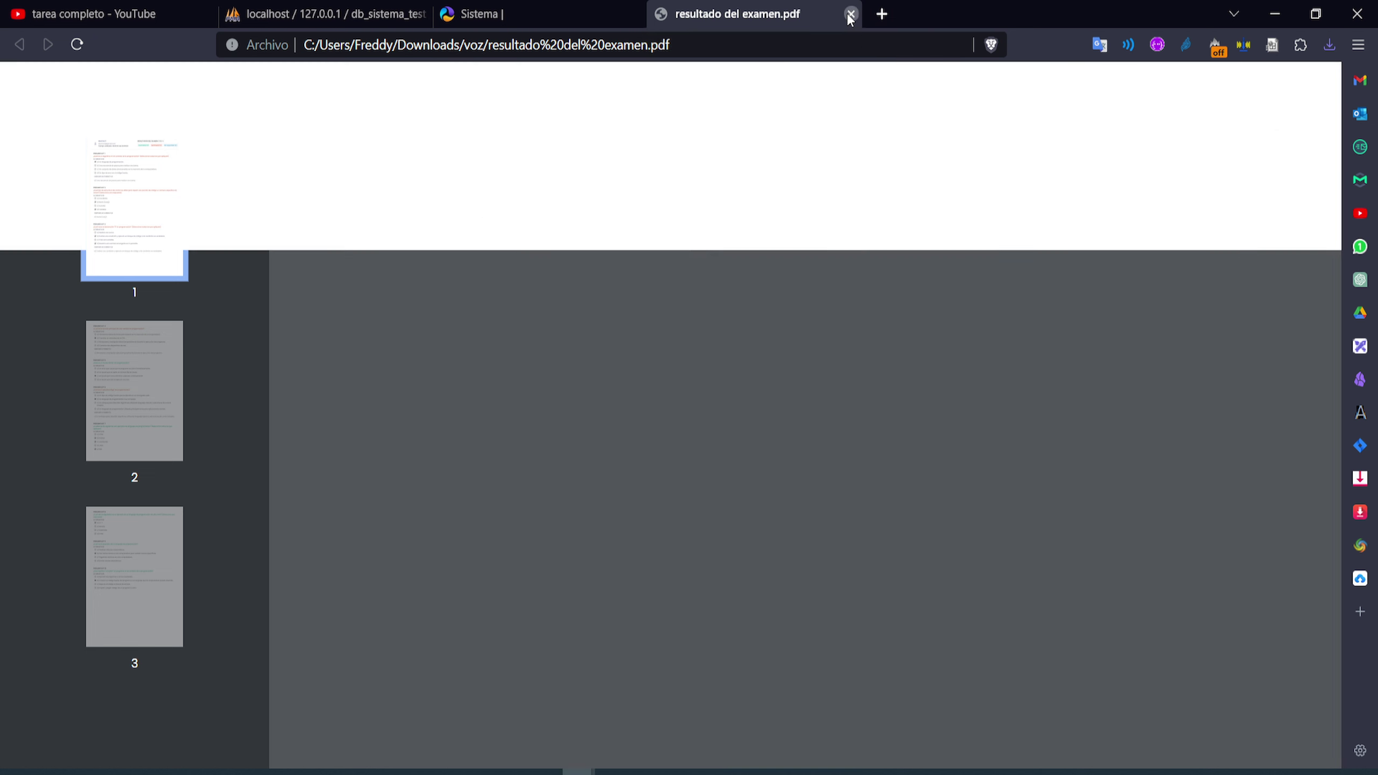
pyautogui.click(850, 14)
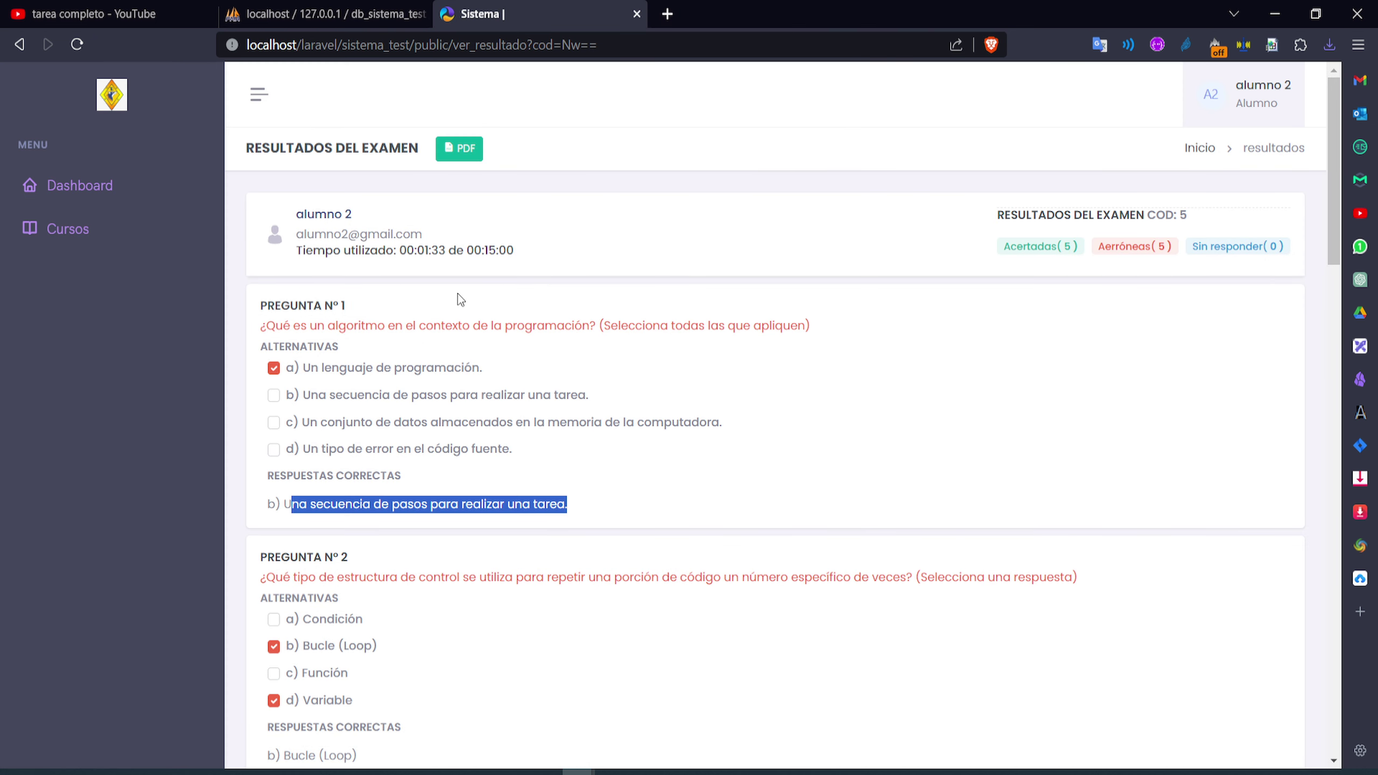
# Log out the student, sign in as administrator and open Resultado de los examenes
pyautogui.click(1238, 115)
pyautogui.click(1205, 194)
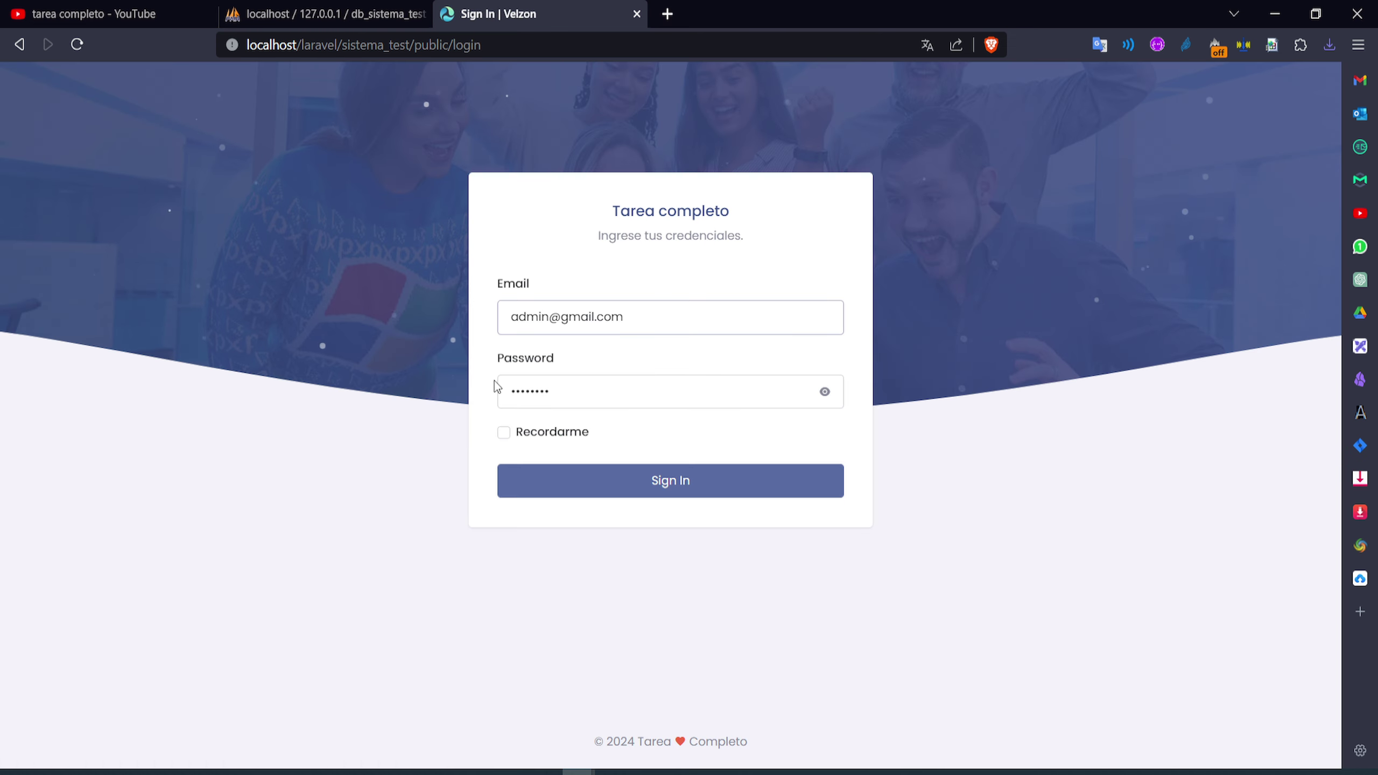
pyautogui.doubleClick(527, 316)
pyautogui.click(597, 476)
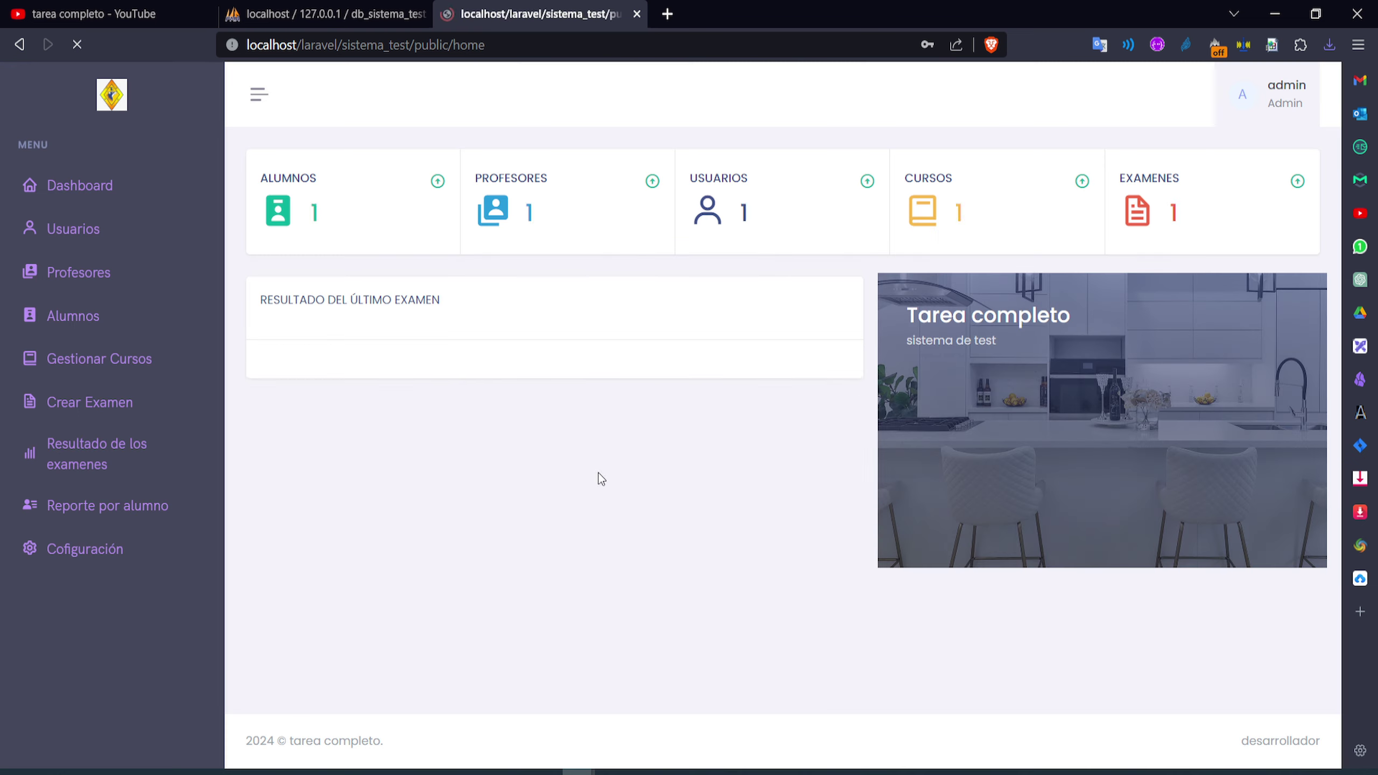
pyautogui.click(93, 454)
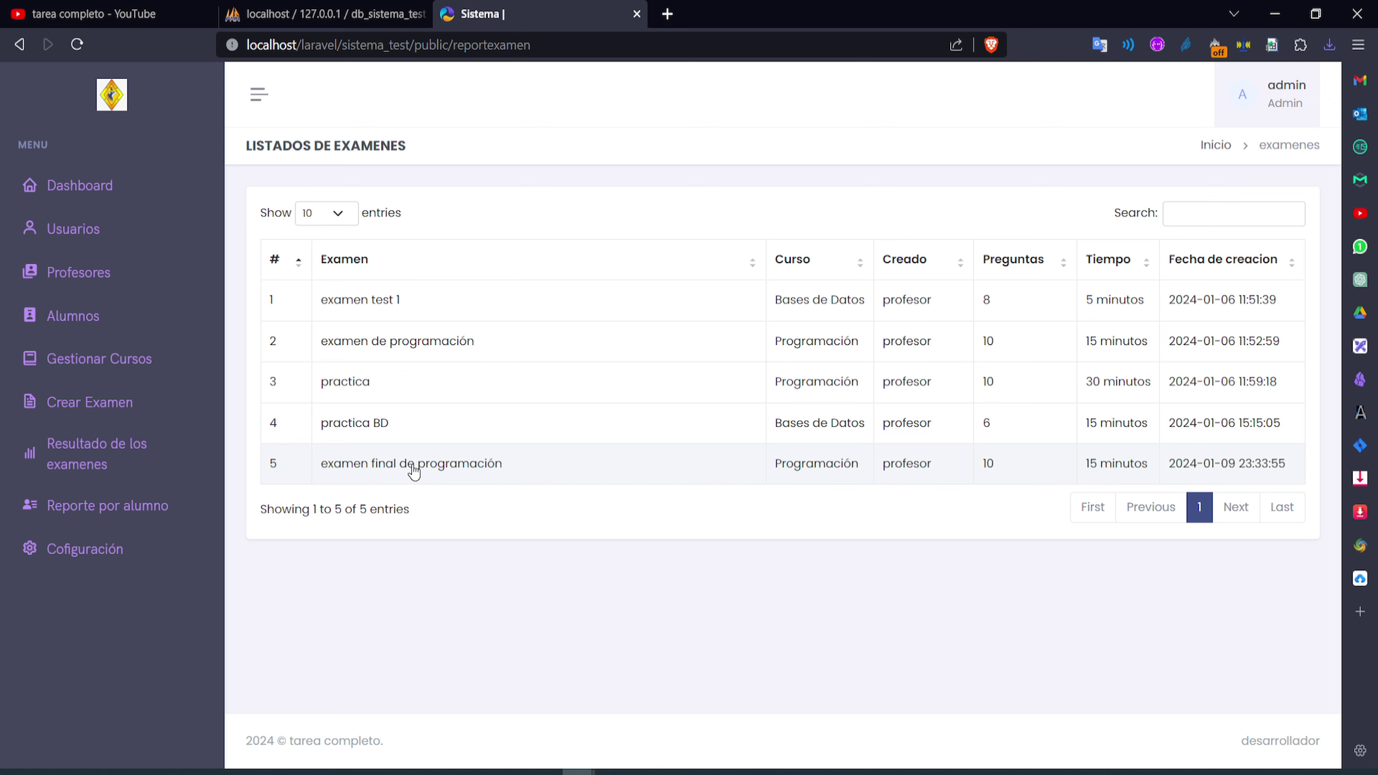
# Open examen final de programación's statistics and read the chart tooltip: one student passed, 50%
pyautogui.click(415, 466)
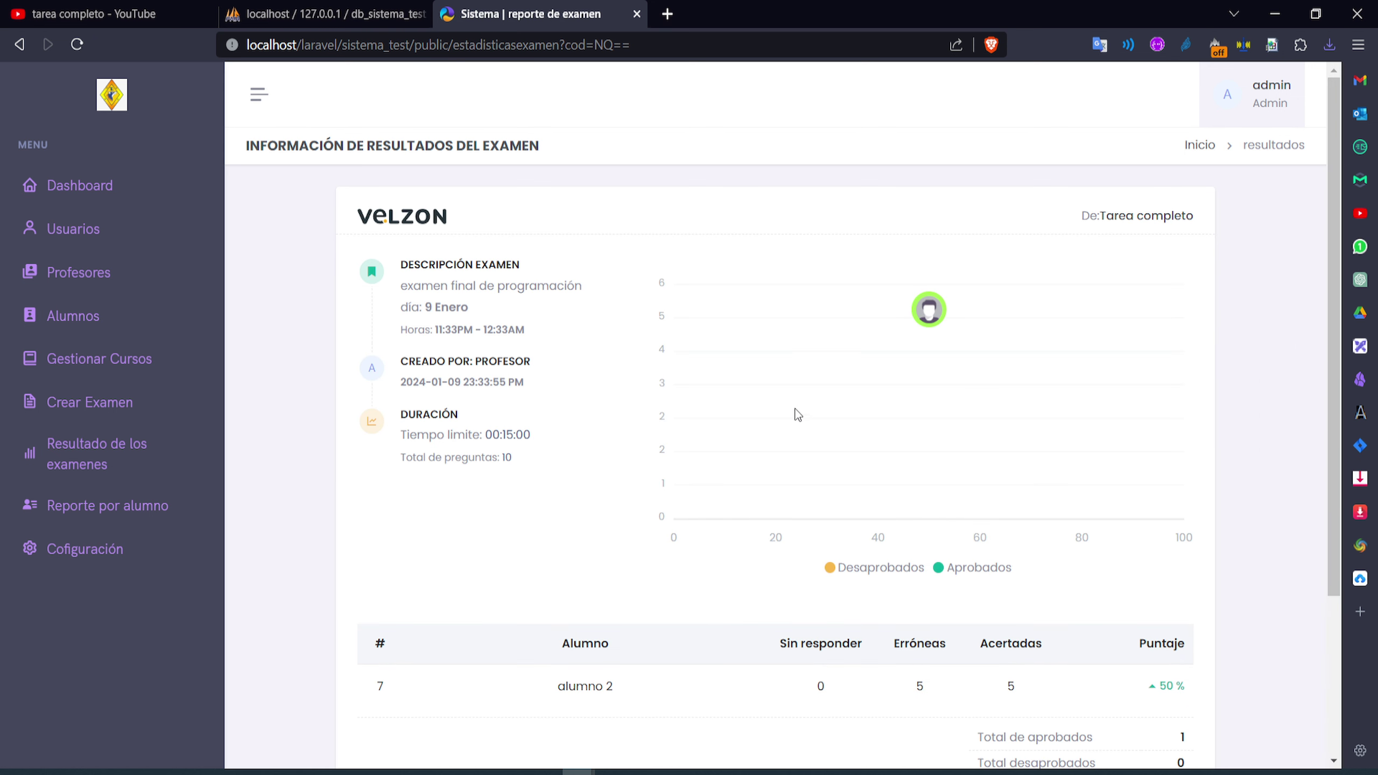
pyautogui.moveTo(935, 320)
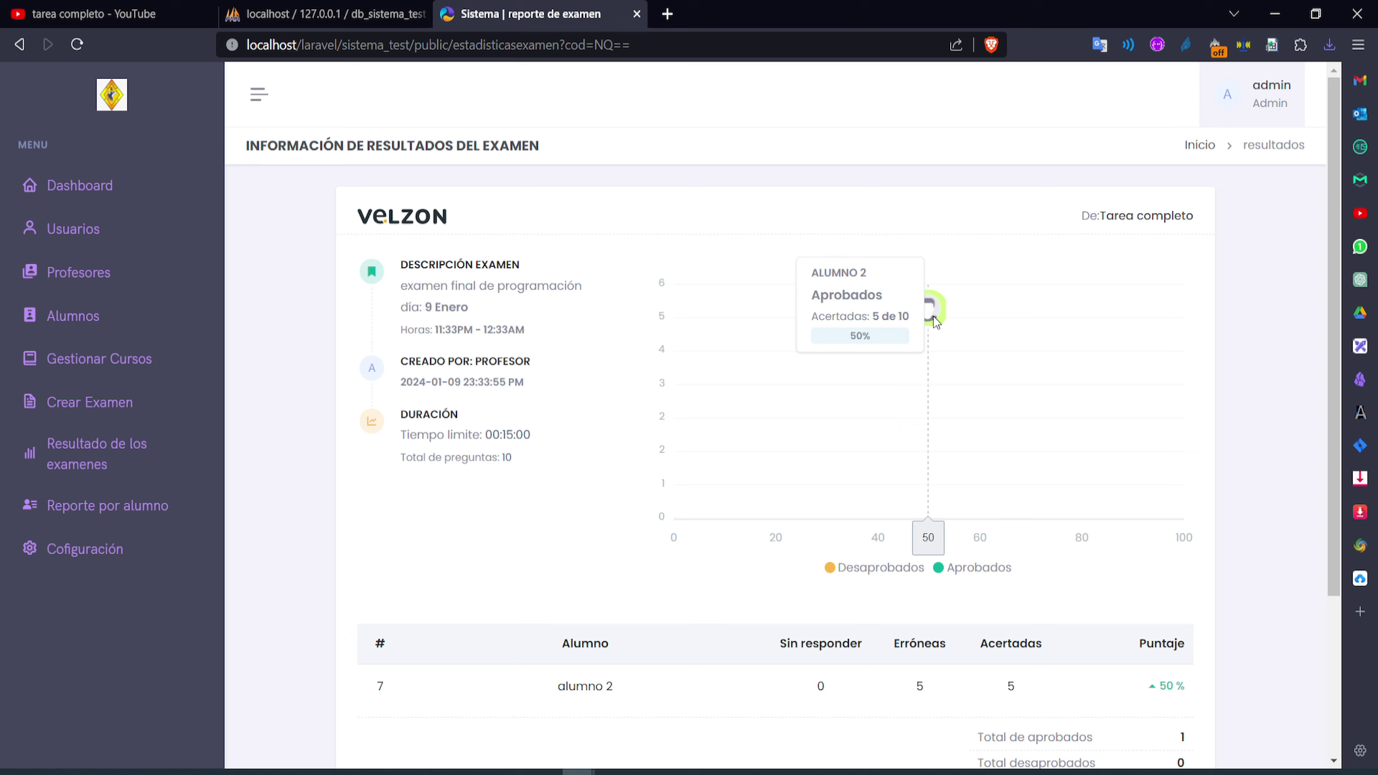
# In Reporte por alumno, select the student and open their Programación progress
pyautogui.moveTo(930, 320)
pyautogui.click(95, 520)
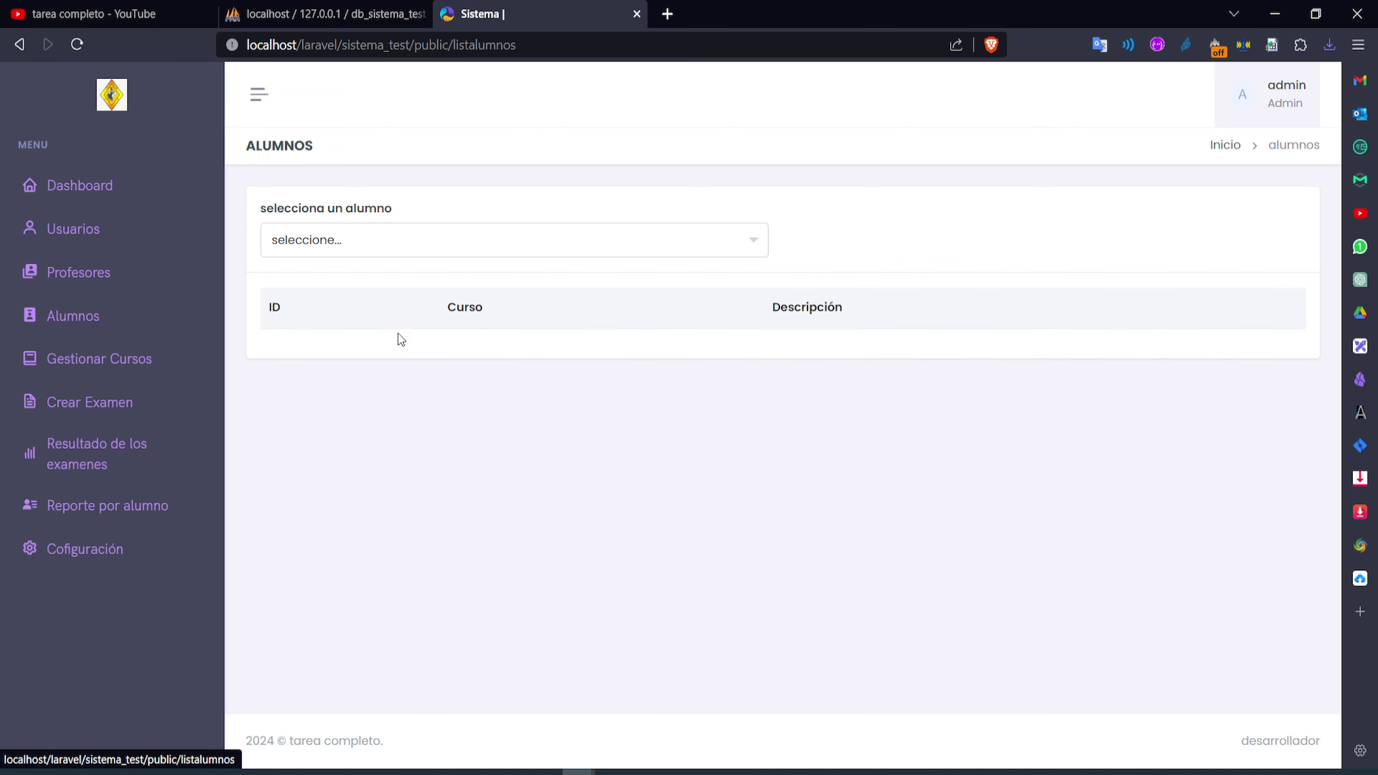
pyautogui.click(361, 241)
pyautogui.click(350, 402)
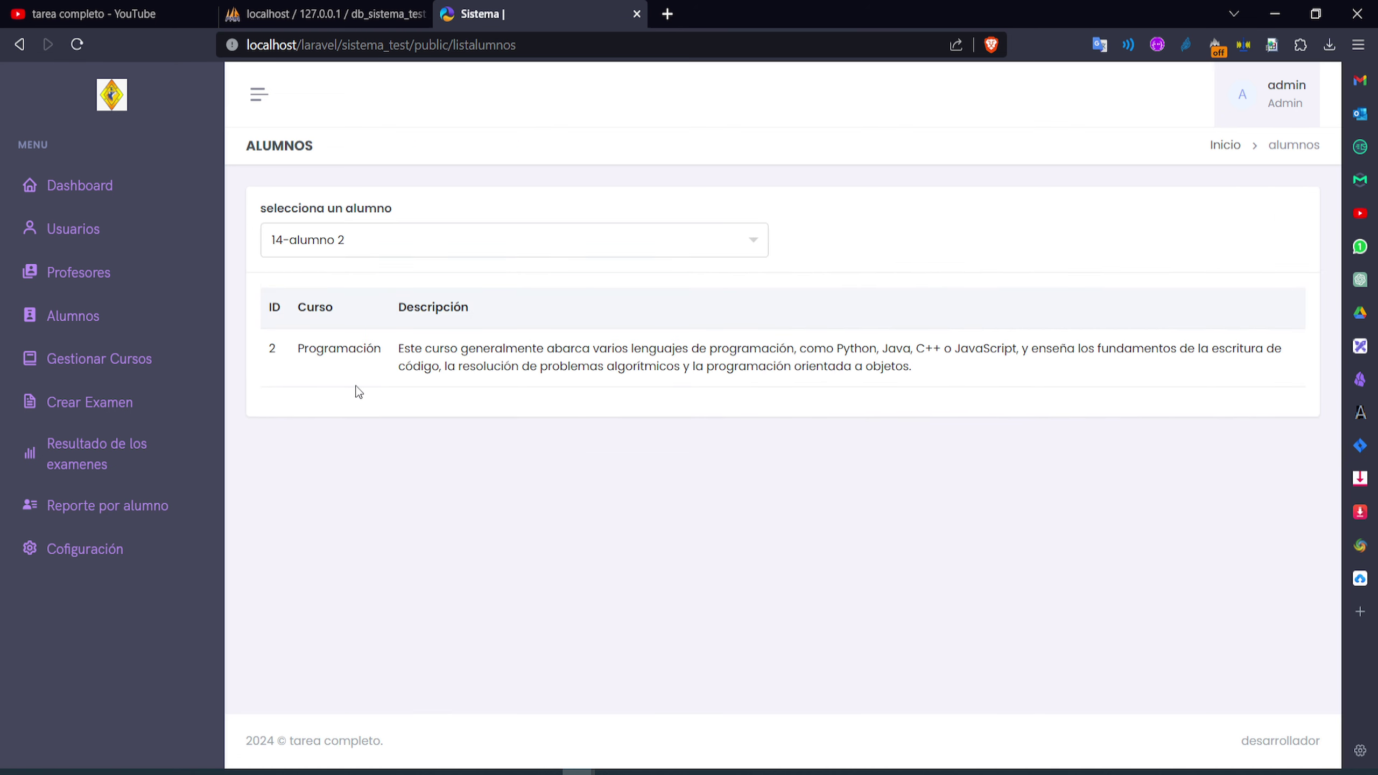
pyautogui.click(339, 363)
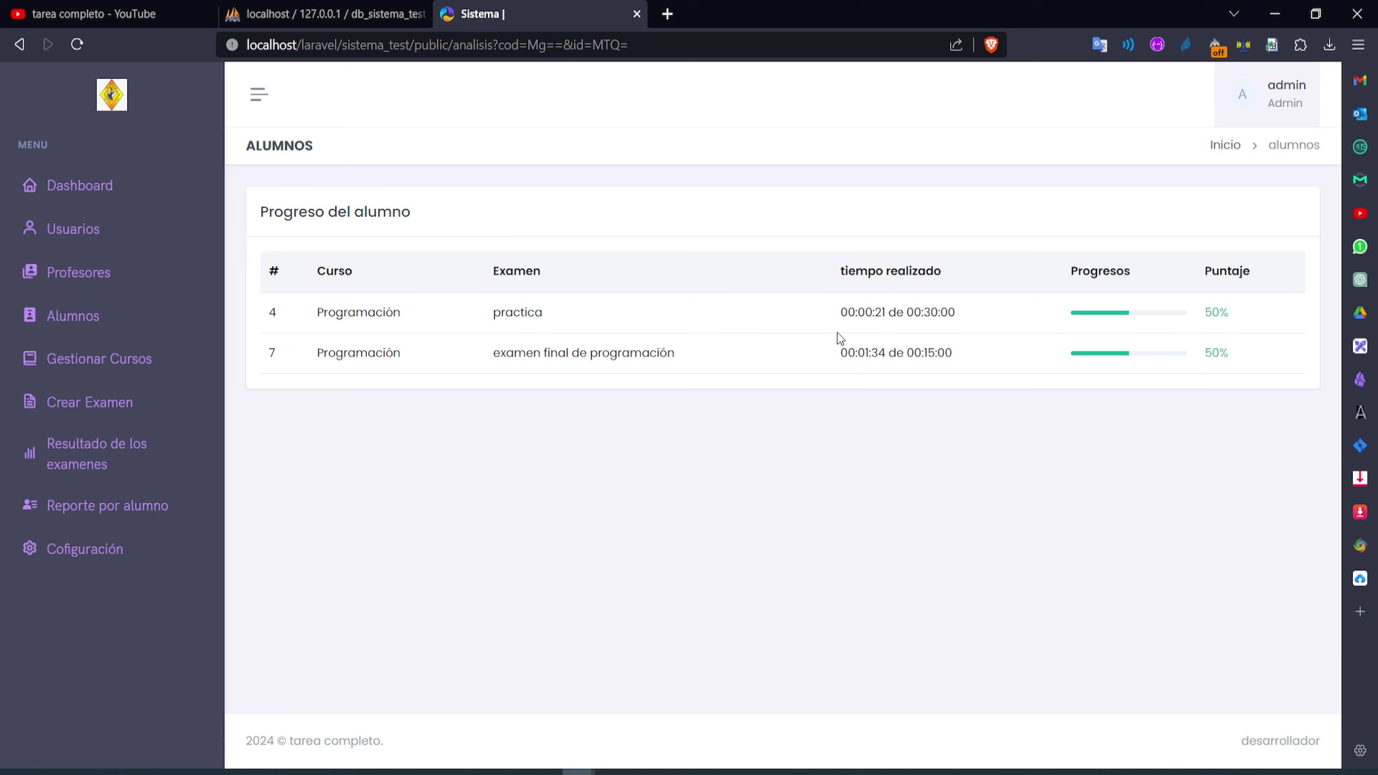
# Review practica and final exam scores (50%) and times (00:00:21/00:30:00, 00:01:34/00:15:00)
pyautogui.moveTo(1228, 324); pyautogui.dragTo(1183, 320)
pyautogui.moveTo(890, 314)
pyautogui.mouseDown()
pyautogui.moveTo(844, 312)
pyautogui.moveTo(865, 308)
pyautogui.mouseUp()
pyautogui.moveTo(956, 314); pyautogui.dragTo(858, 352)
pyautogui.moveTo(959, 356); pyautogui.dragTo(907, 354)
pyautogui.click(867, 351)
pyautogui.moveTo(688, 361); pyautogui.dragTo(319, 359)
pyautogui.moveTo(1171, 330); pyautogui.dragTo(1171, 374)
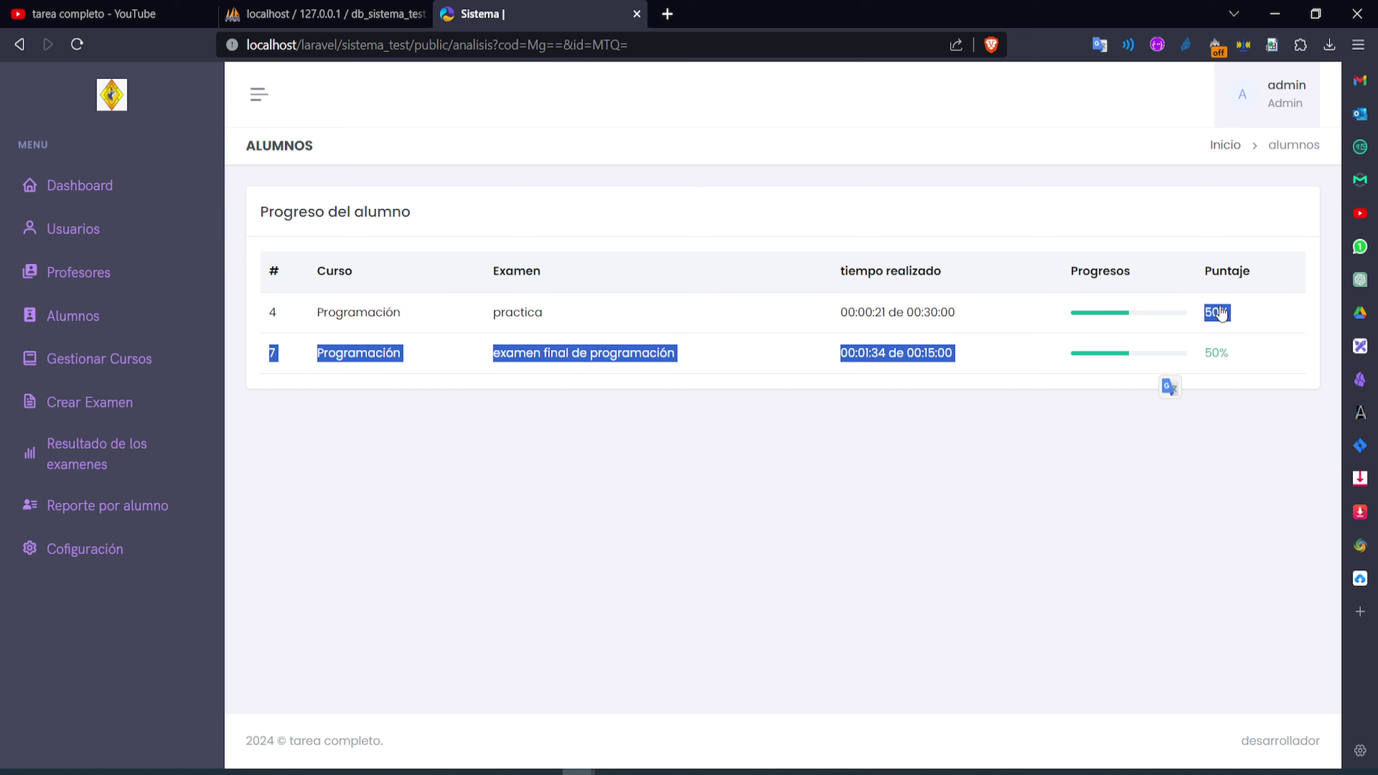
pyautogui.click(1170, 384)
pyautogui.click(1224, 382)
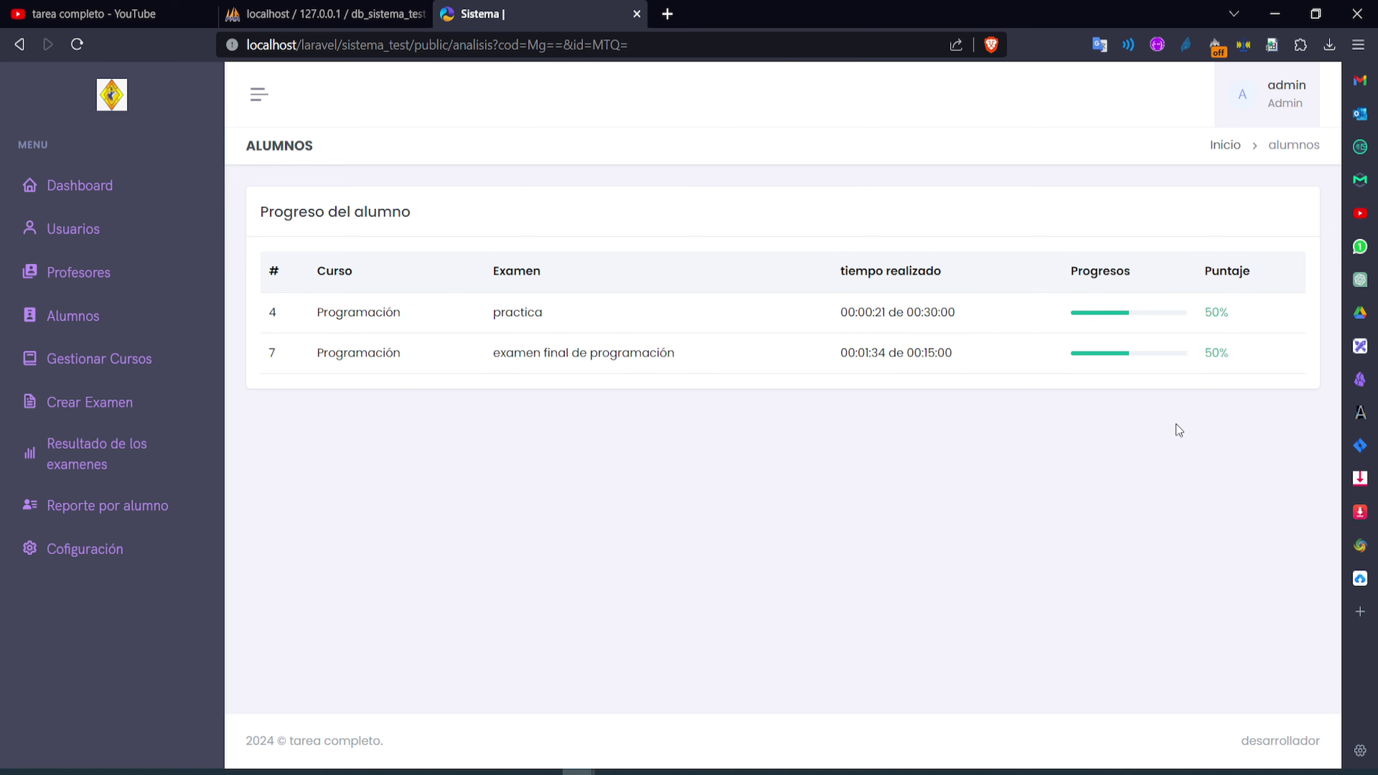